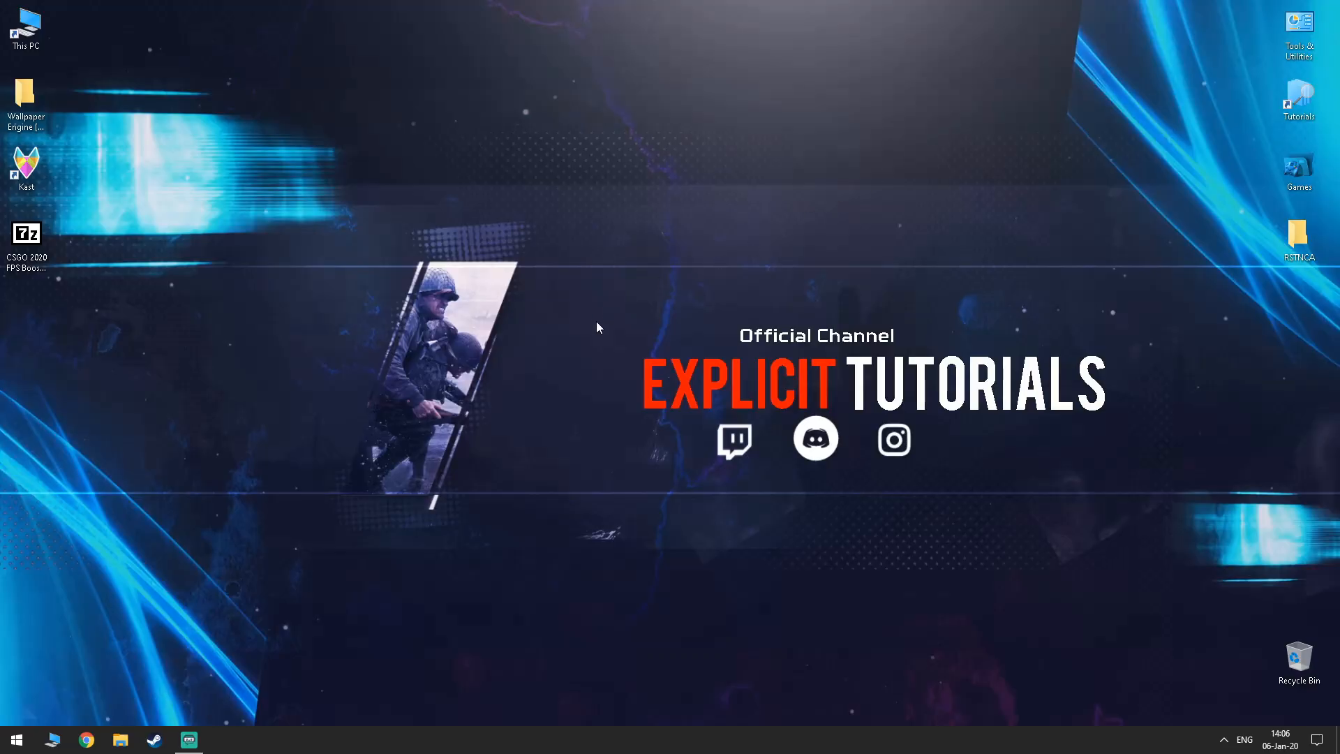
- Extract the CSGO 2020 FPS Boost Pack archive to the desktop with 7-Zip and place the extracted folder beside the archive
left_click_drag(28, 241, 506, 239)
right_click(510, 240)
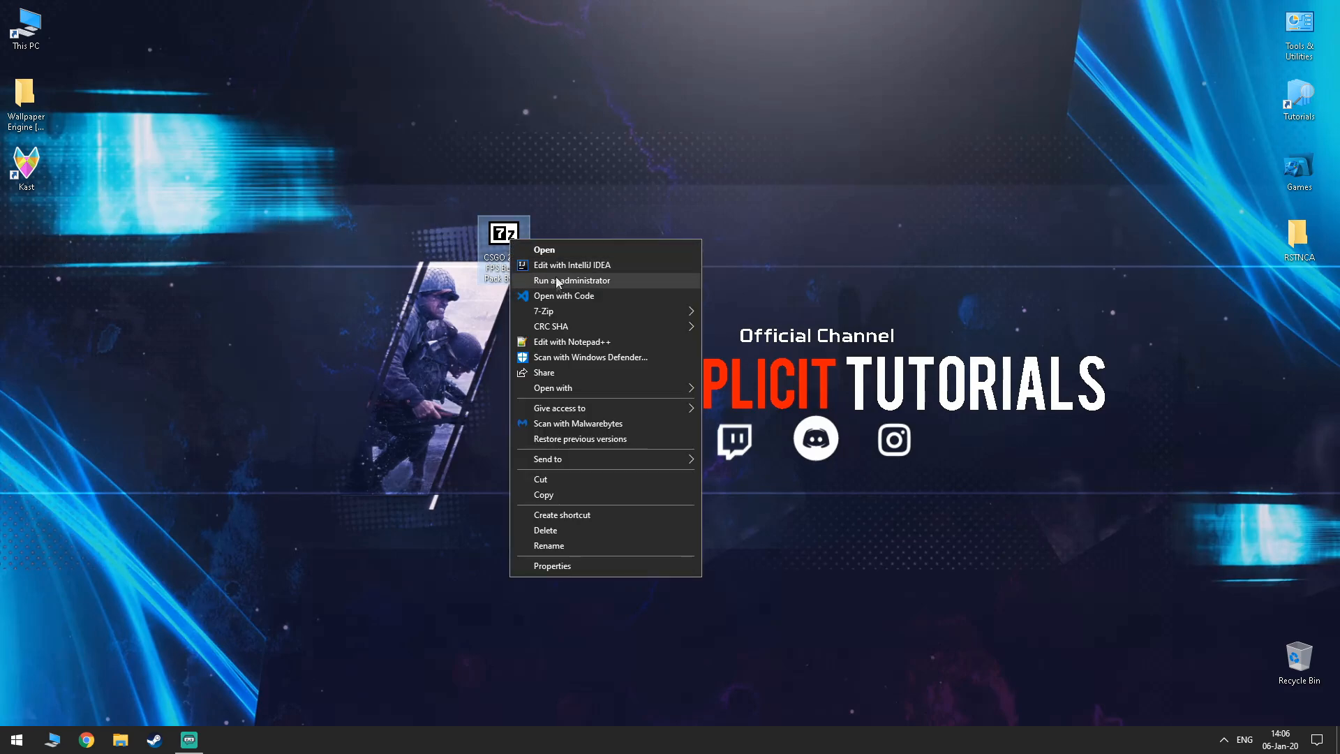
mouse_move(556, 311)
left_click(757, 358)
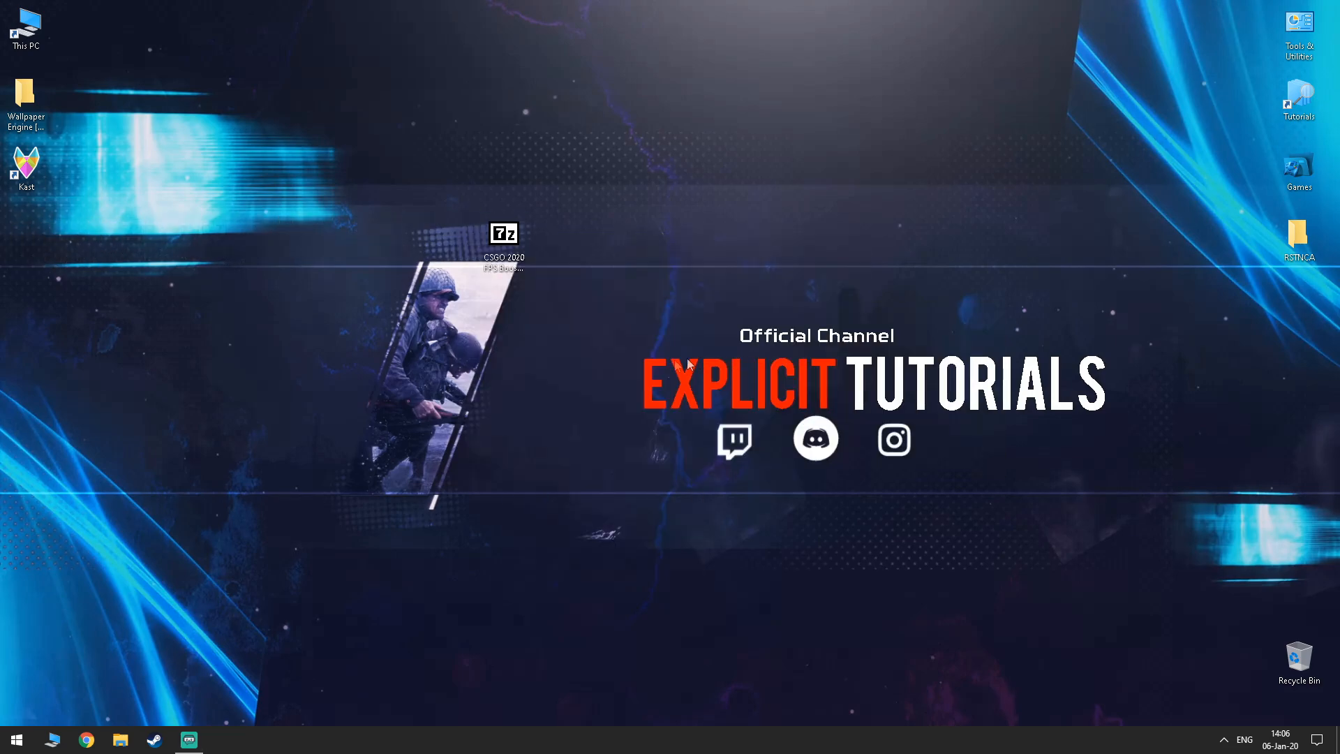
left_click_drag(21, 267, 681, 247)
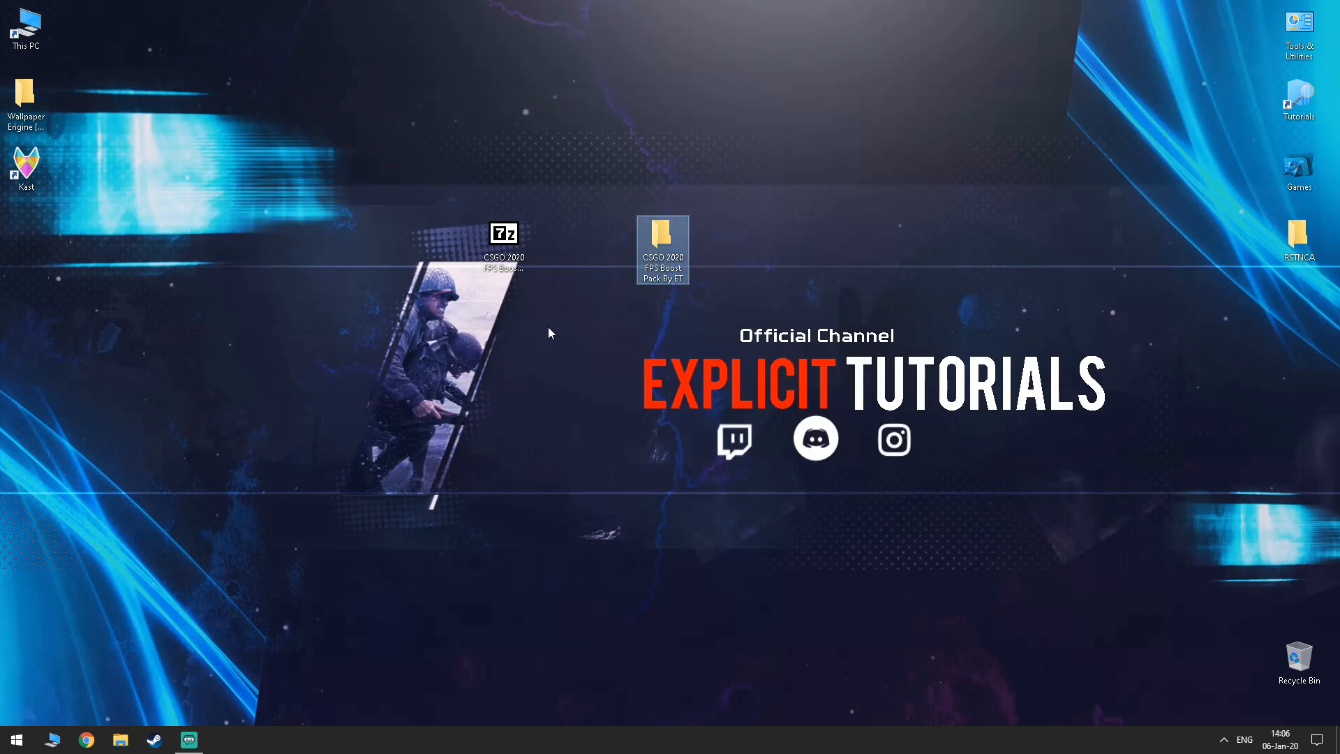
- Permanently delete the CSGO 2020 FPS Boost Pack archive from the desktop
left_click(496, 240)
key("shift+Delete")
key("Return")
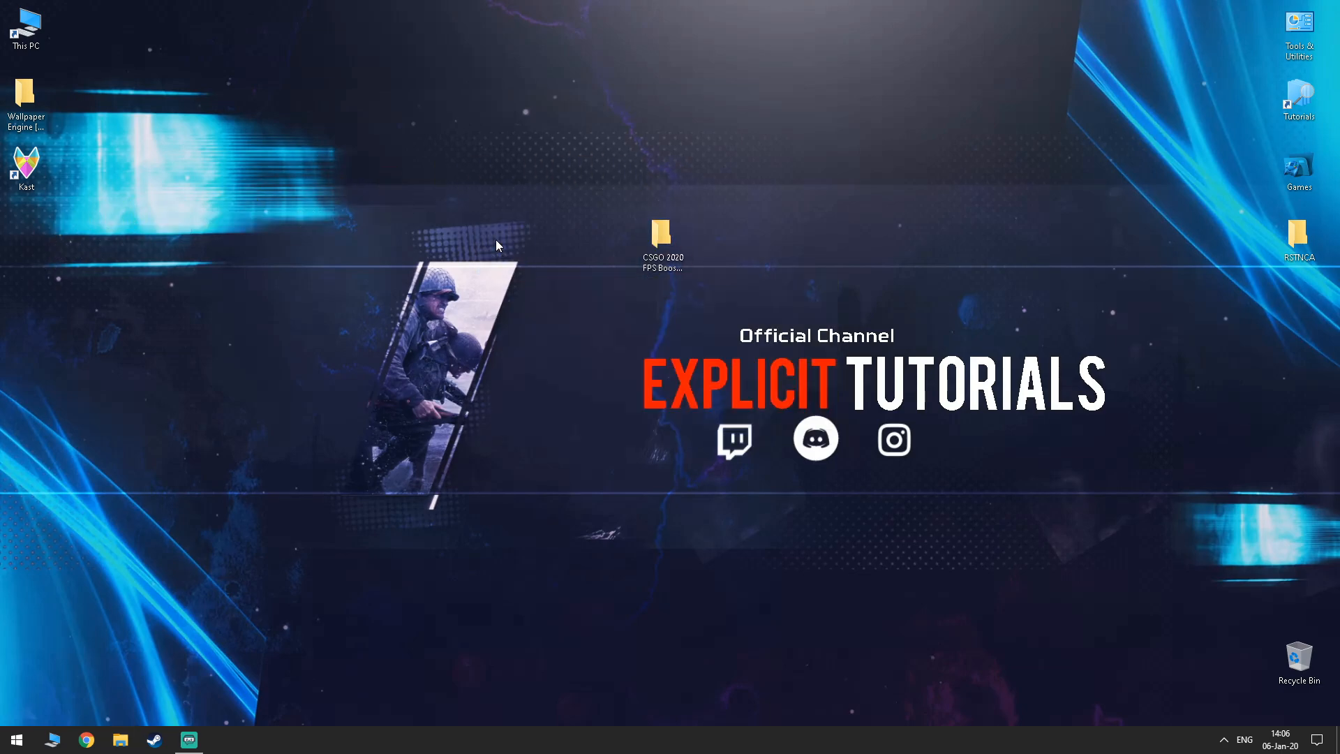
- Install CpuCoreParkingSetup-2.1.3.0 from the boost pack's CPUCoreParking folder, accepting the license agreement and the default setup options
double_click(649, 234)
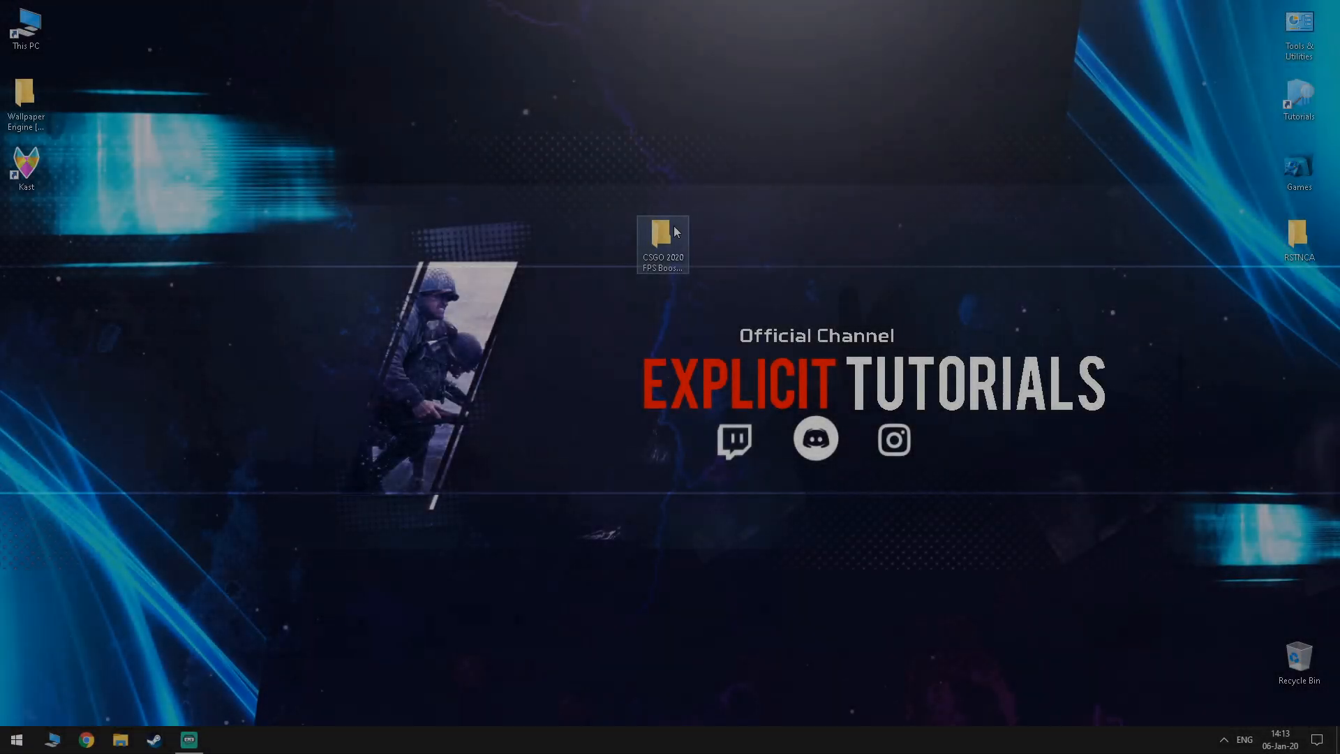
double_click(673, 224)
double_click(380, 222)
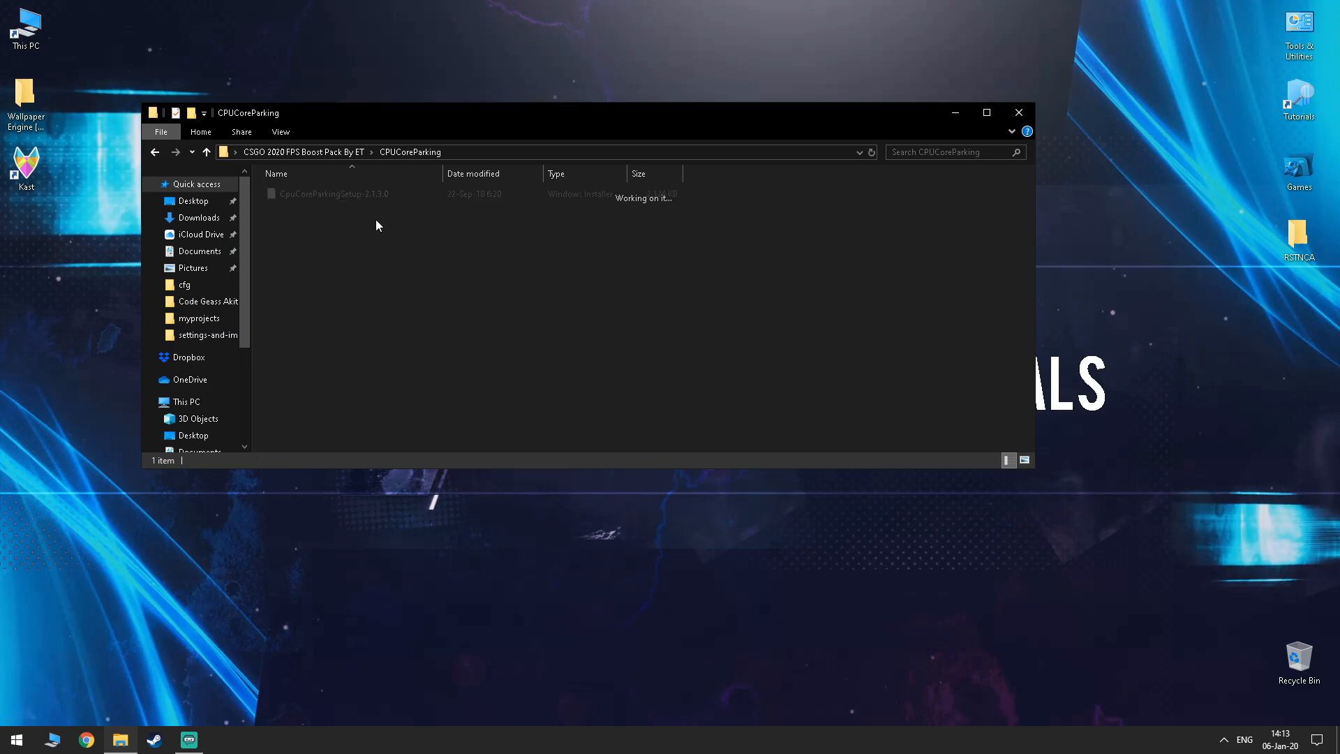
double_click(341, 197)
left_click(737, 478)
left_click(653, 451)
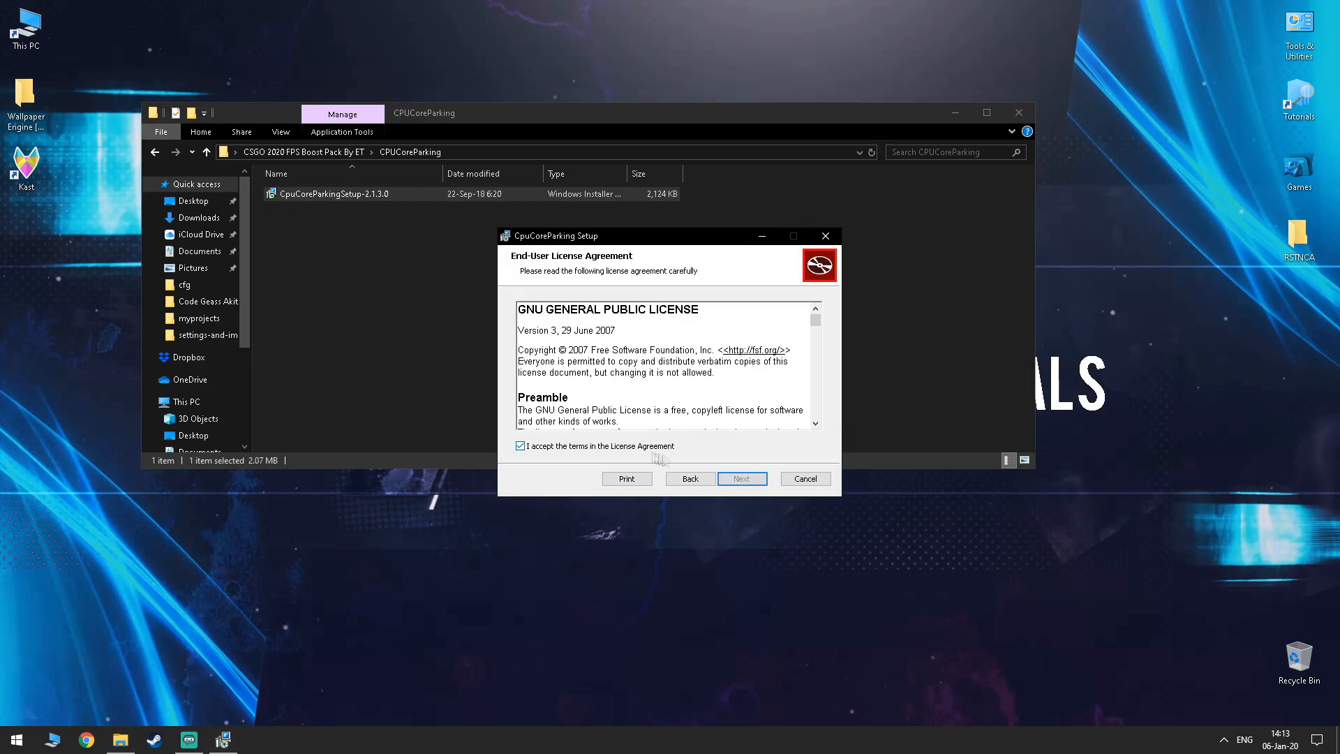
left_click(734, 477)
left_click(733, 476)
left_click(733, 475)
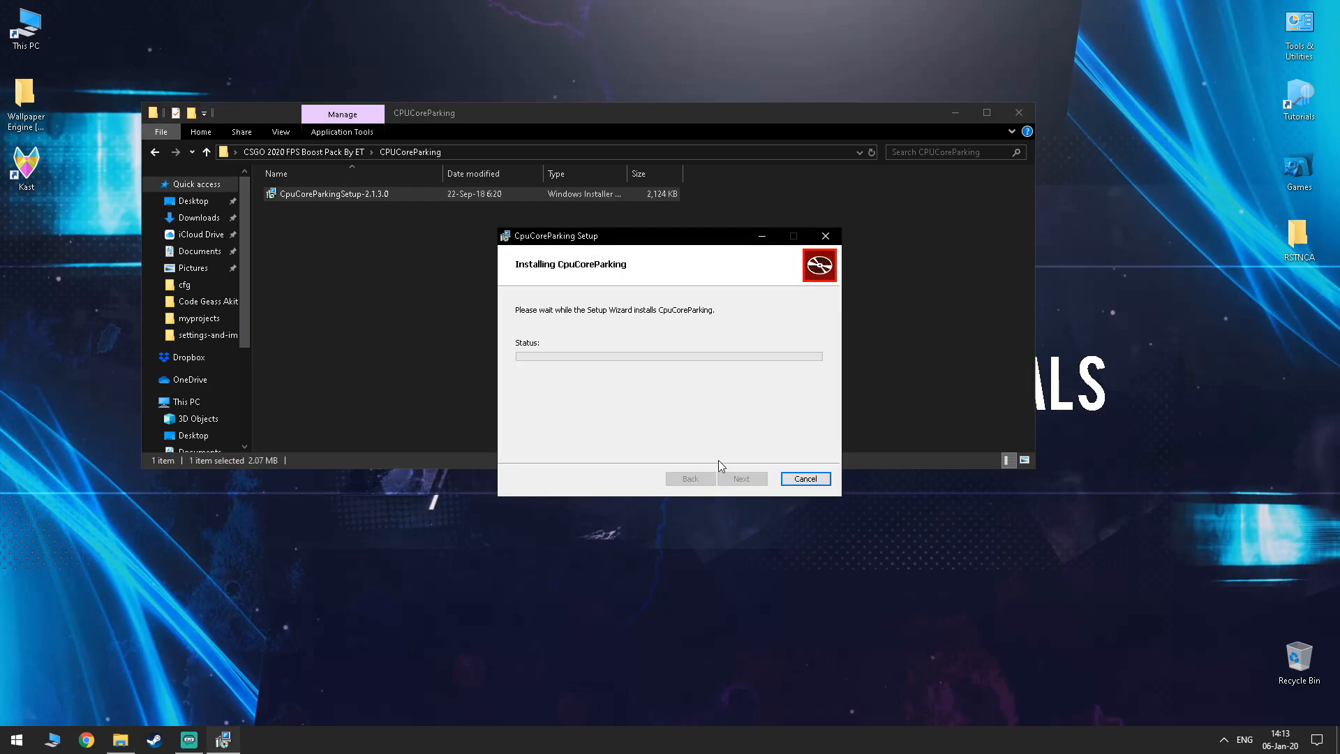
left_click(722, 477)
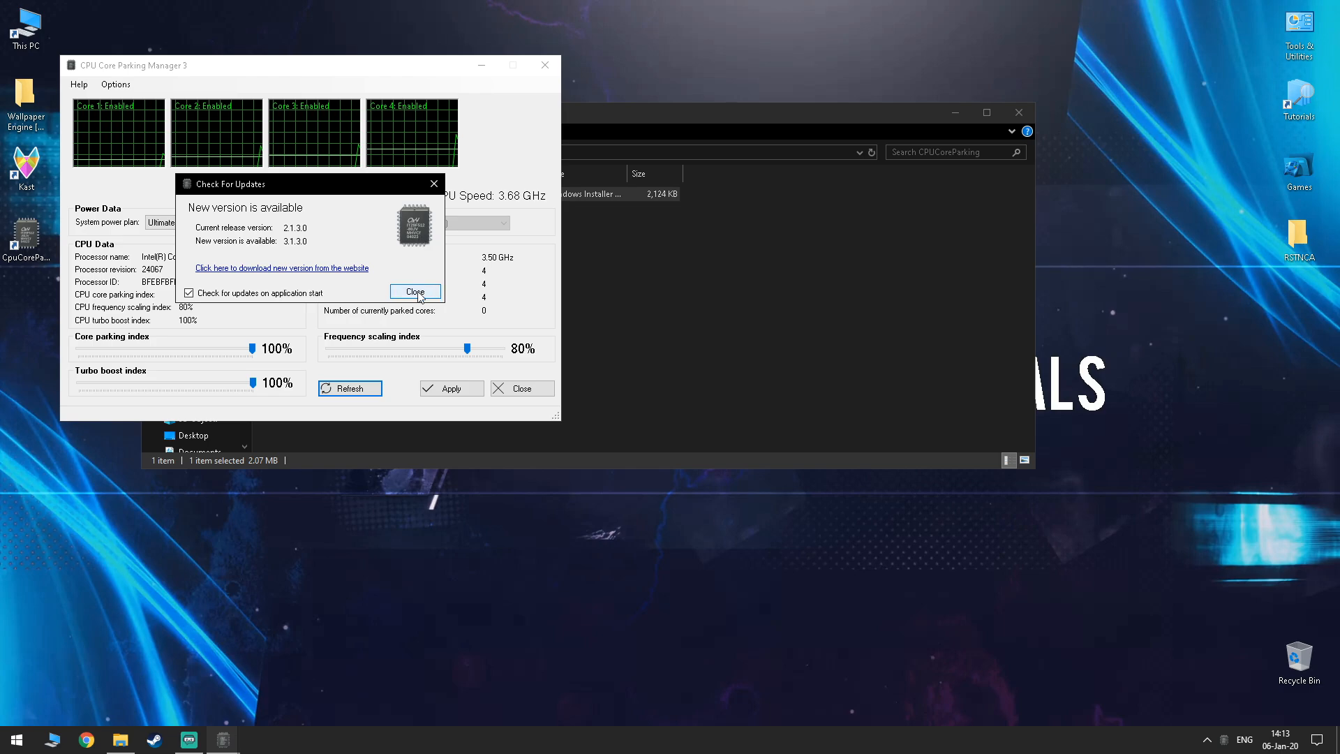
- Dismiss the update notice in CPU Core Parking Manager, set the frequency scaling index to 100%, apply it and close the program
left_click(417, 292)
left_click(199, 228)
left_click(197, 226)
left_click_drag(252, 348, 252, 348)
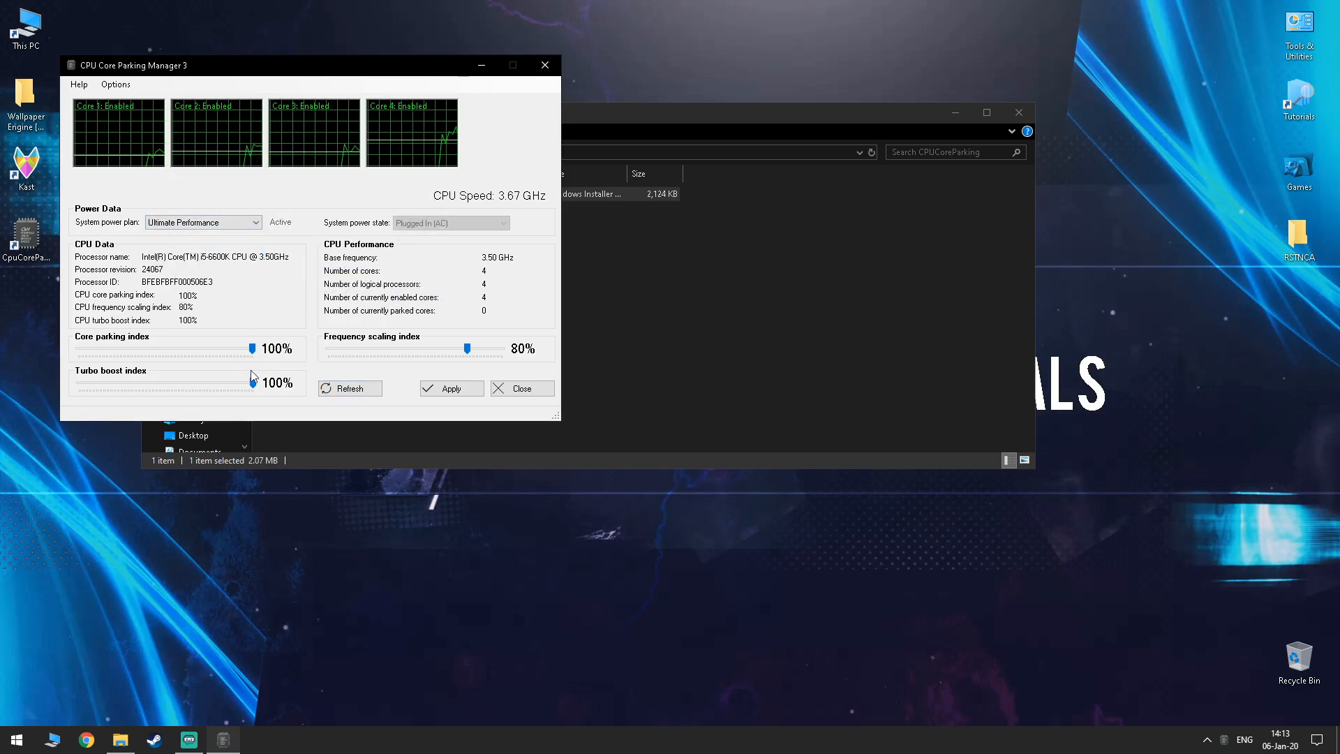
left_click_drag(467, 348, 502, 348)
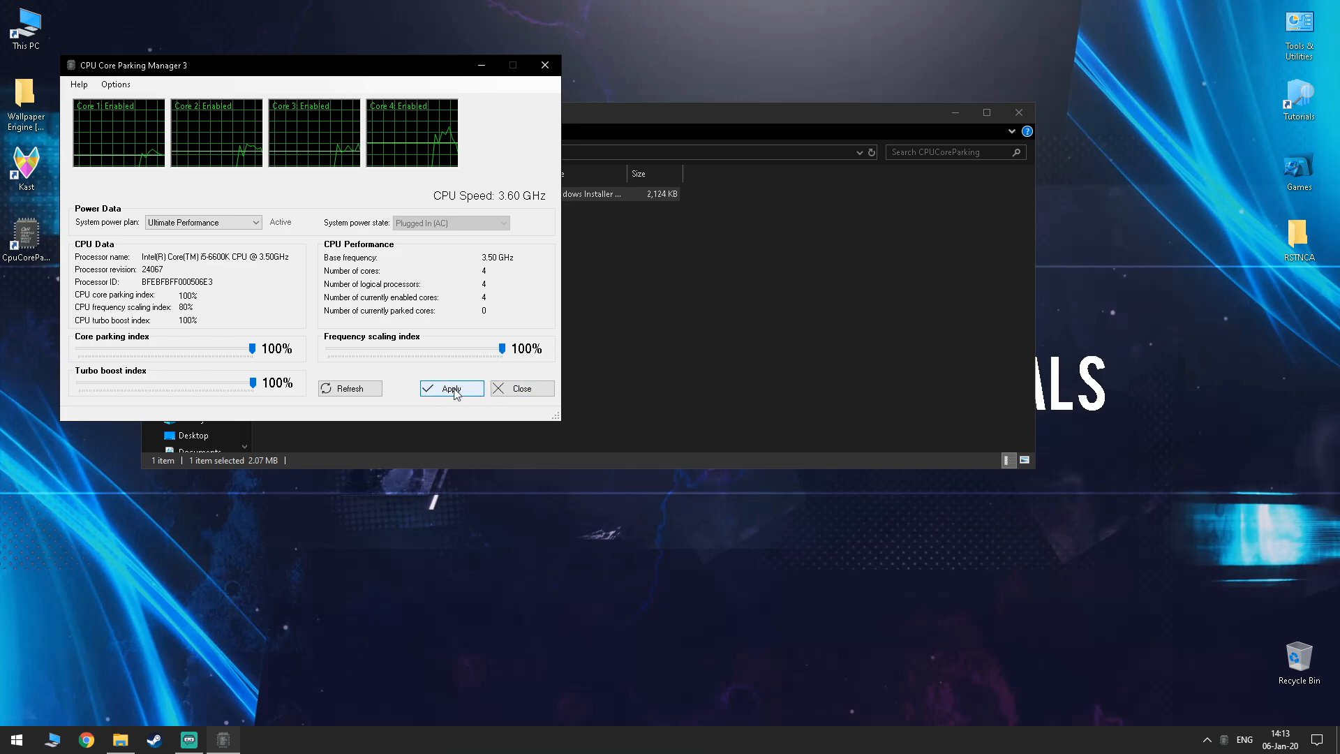
left_click(454, 391)
left_click(378, 275)
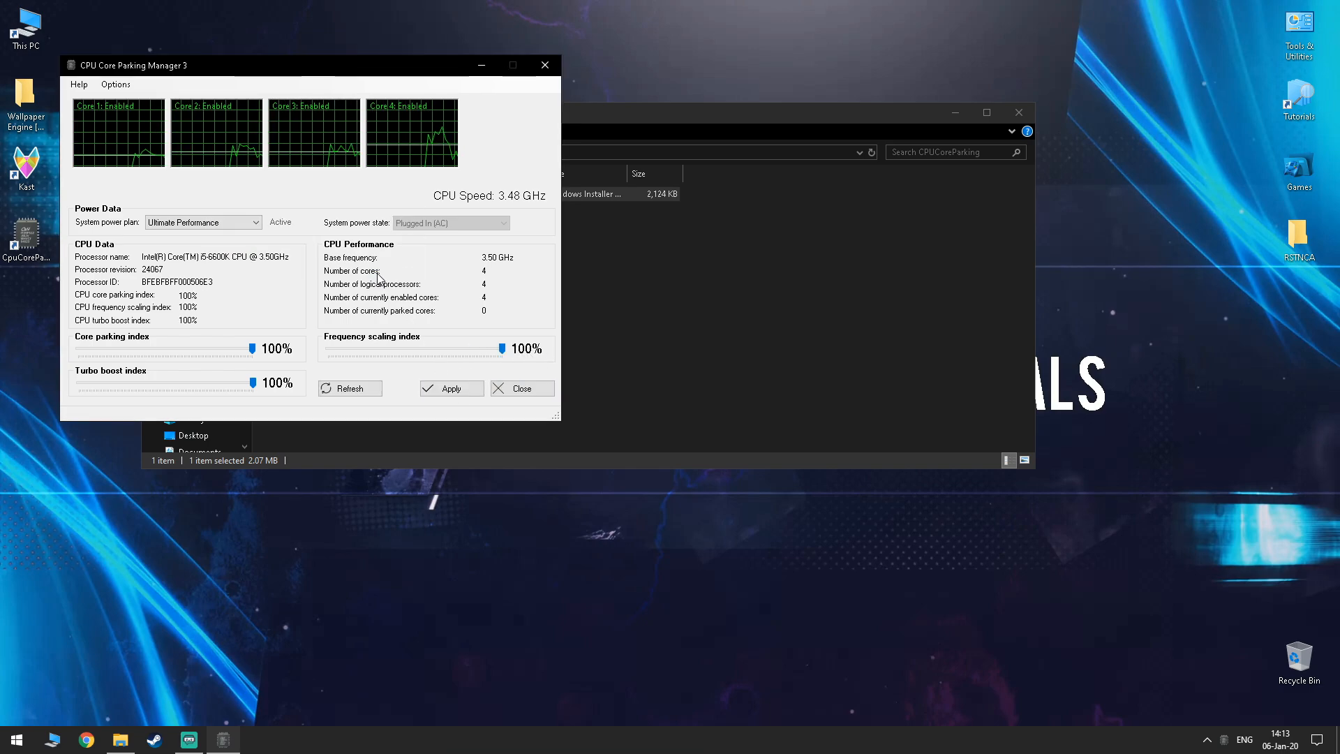
left_click(544, 65)
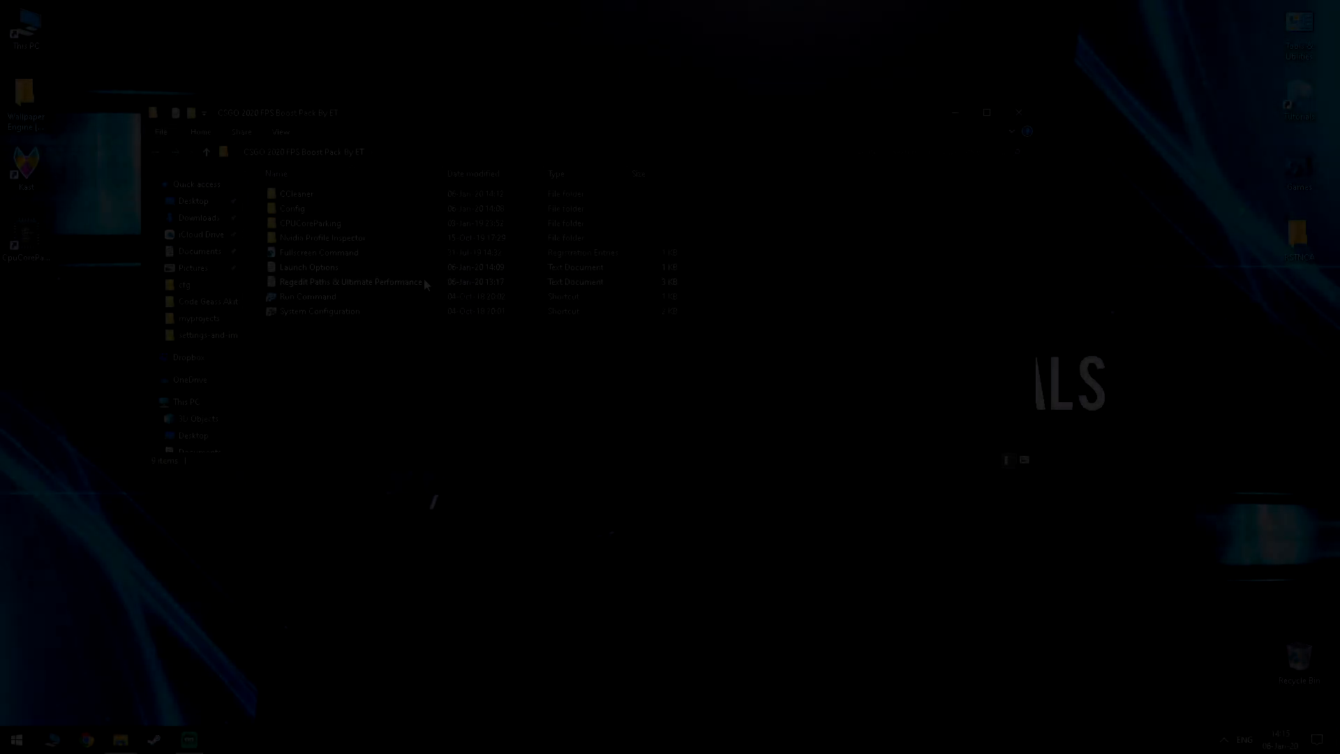
- Open the account's AppData Local Temp folder through Run and permanently delete everything in it, skipping files in use
type("%")
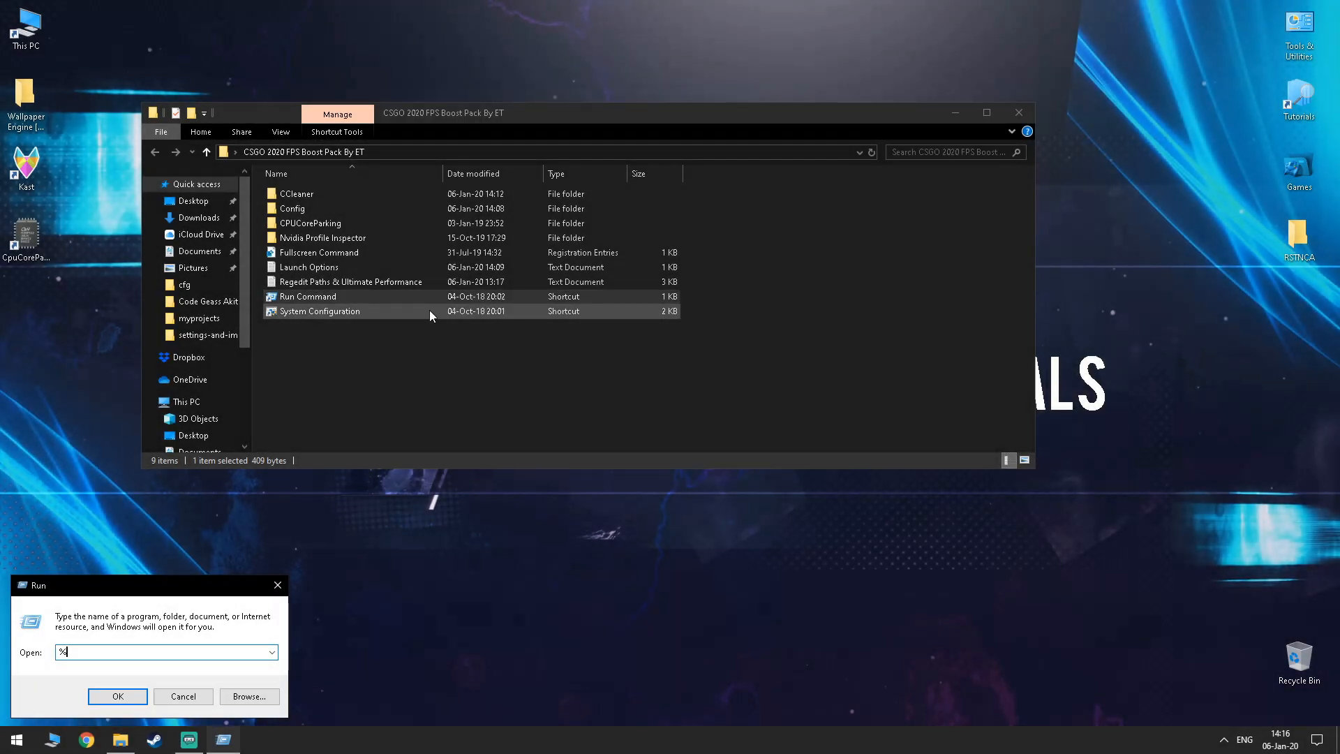
key("Return")
key("ctrl+a")
left_click_drag(712, 205, 513, 467)
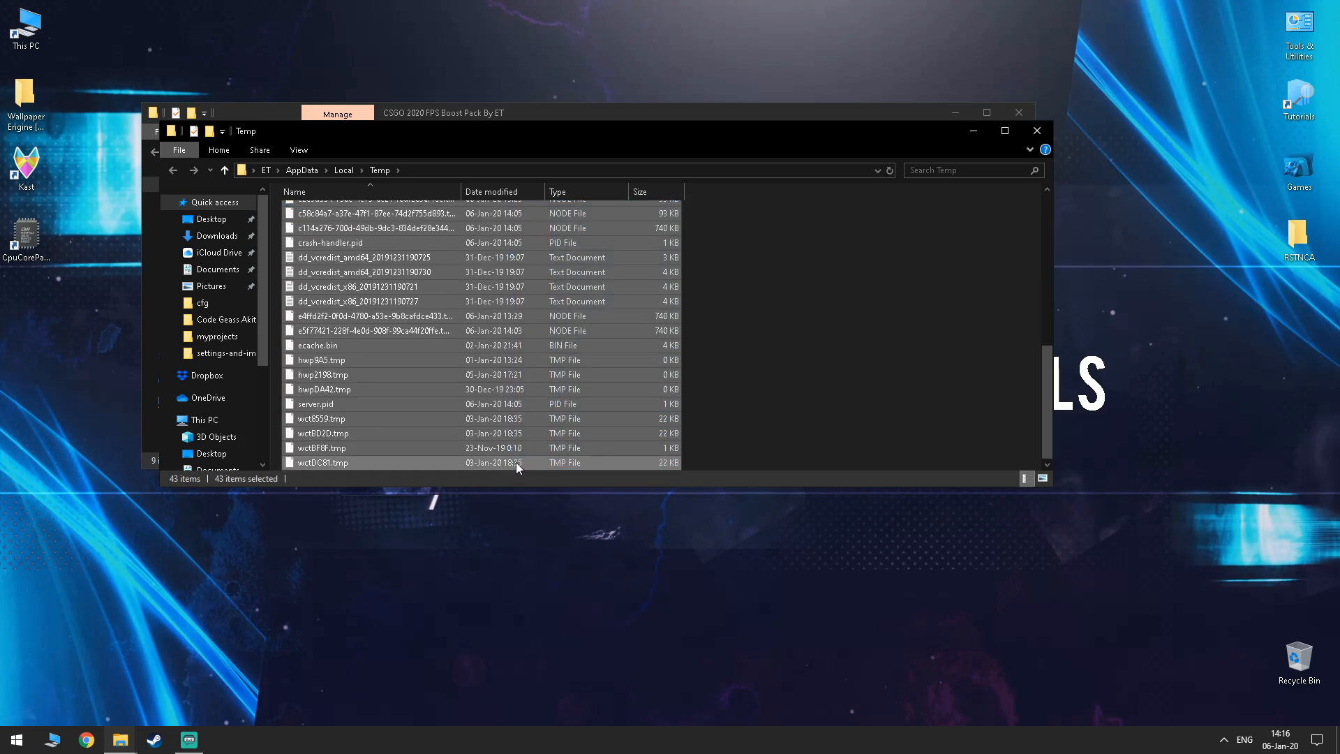
key("shift+Delete")
left_click(729, 381)
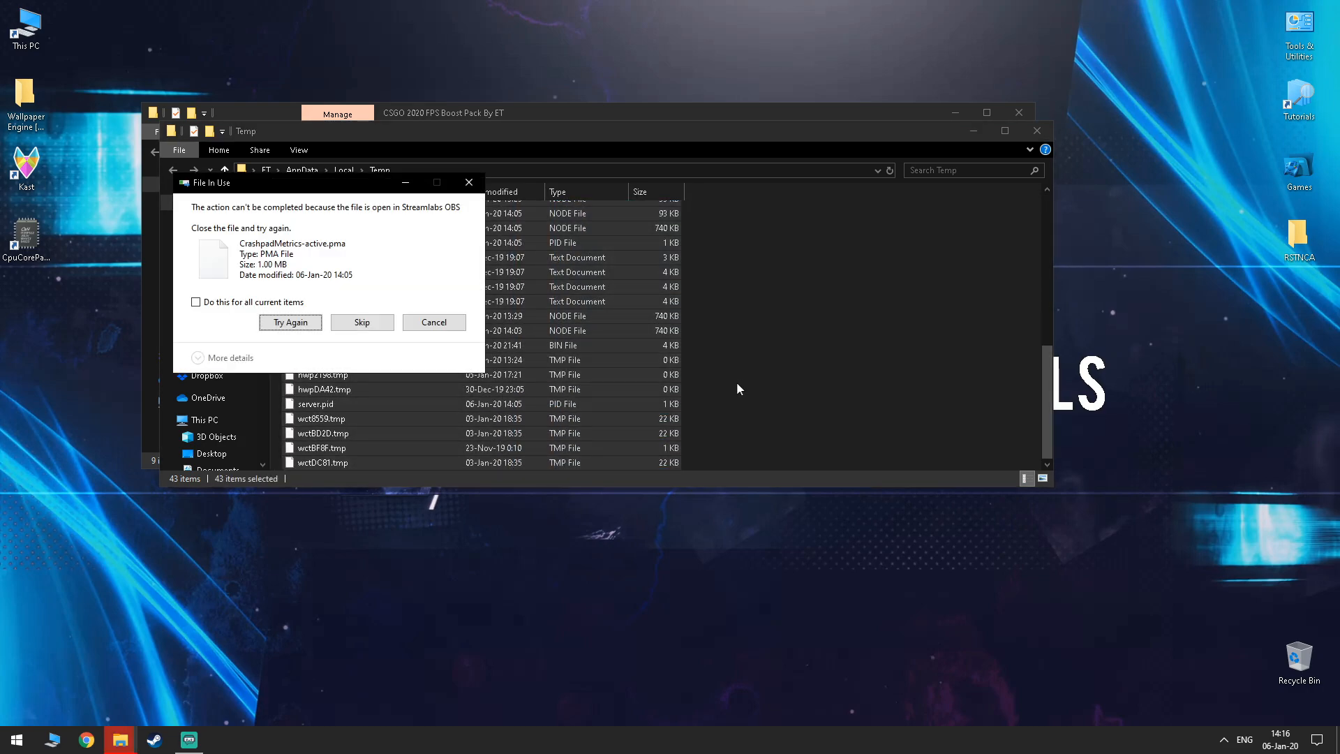
left_click(349, 322)
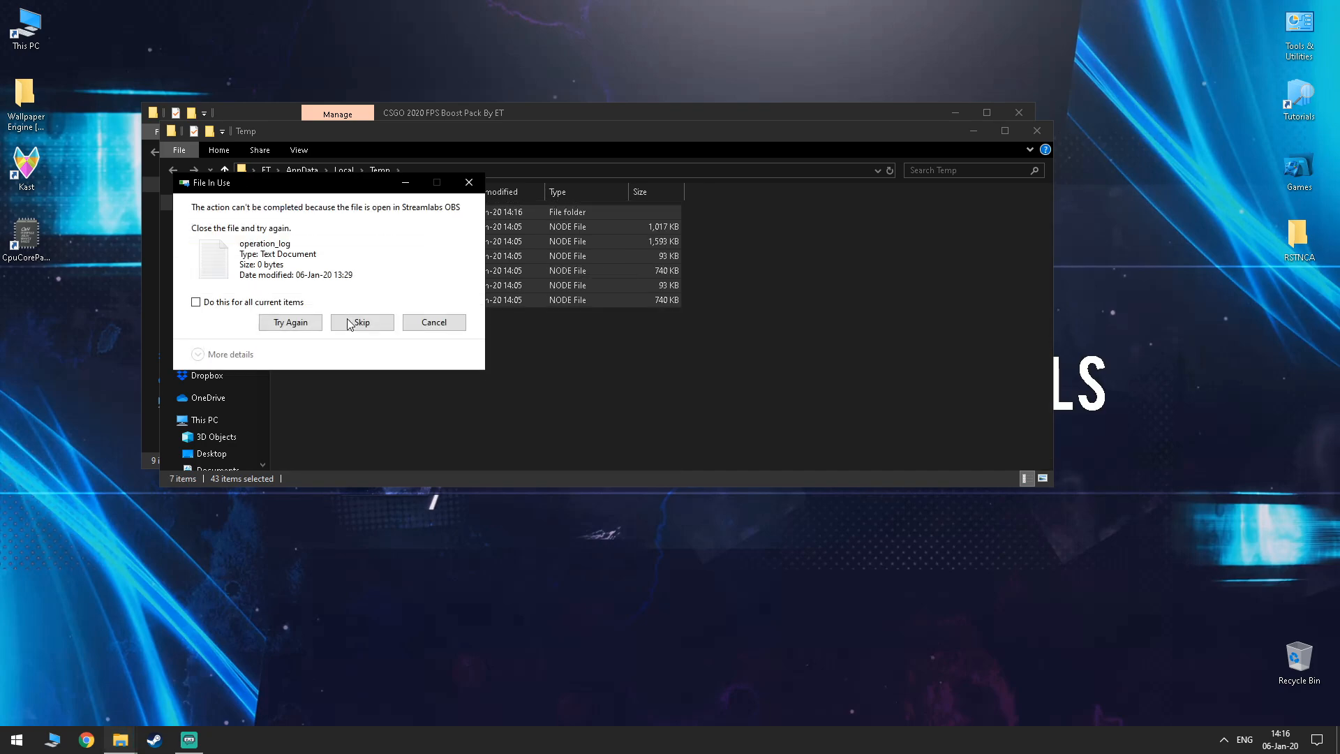
left_click(377, 326)
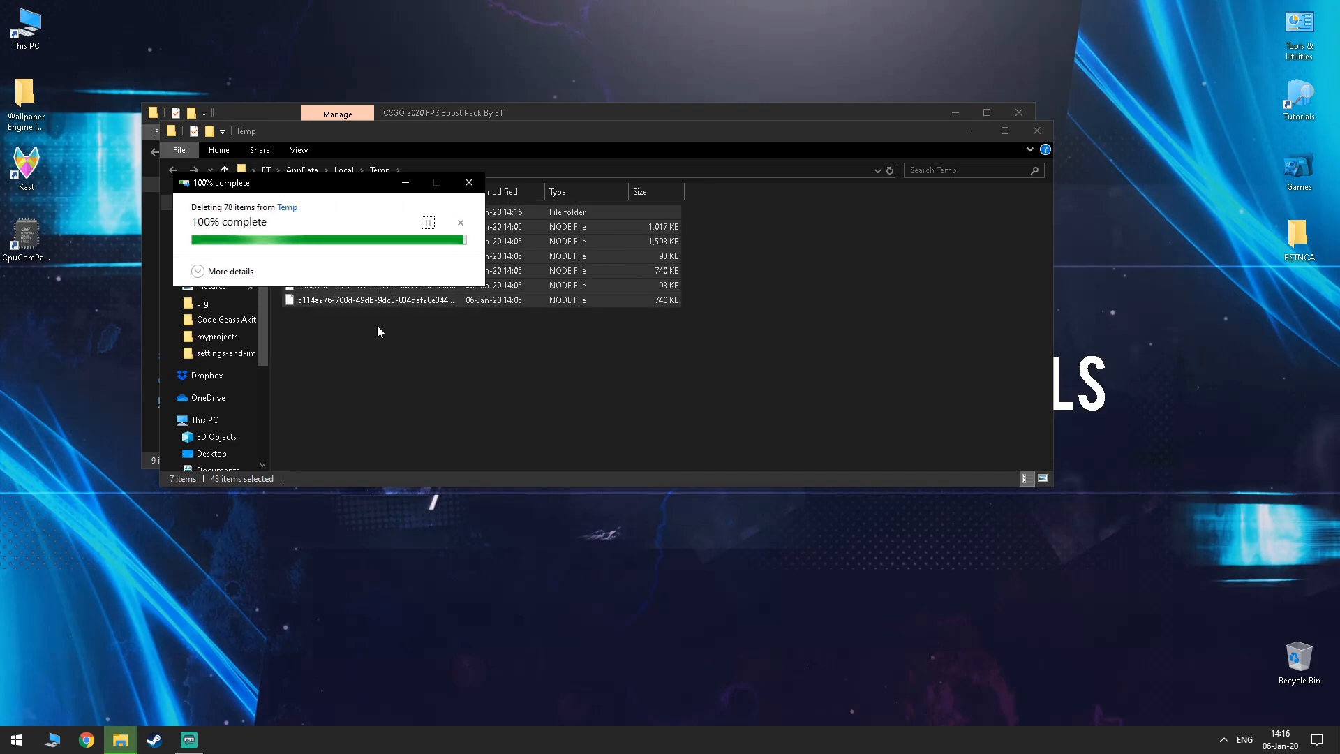
left_click(1036, 132)
- Run "temp" from the pack's Run Command shortcut and permanently delete everything in the Windows Temp folder, skipping all files in use
left_click(305, 300)
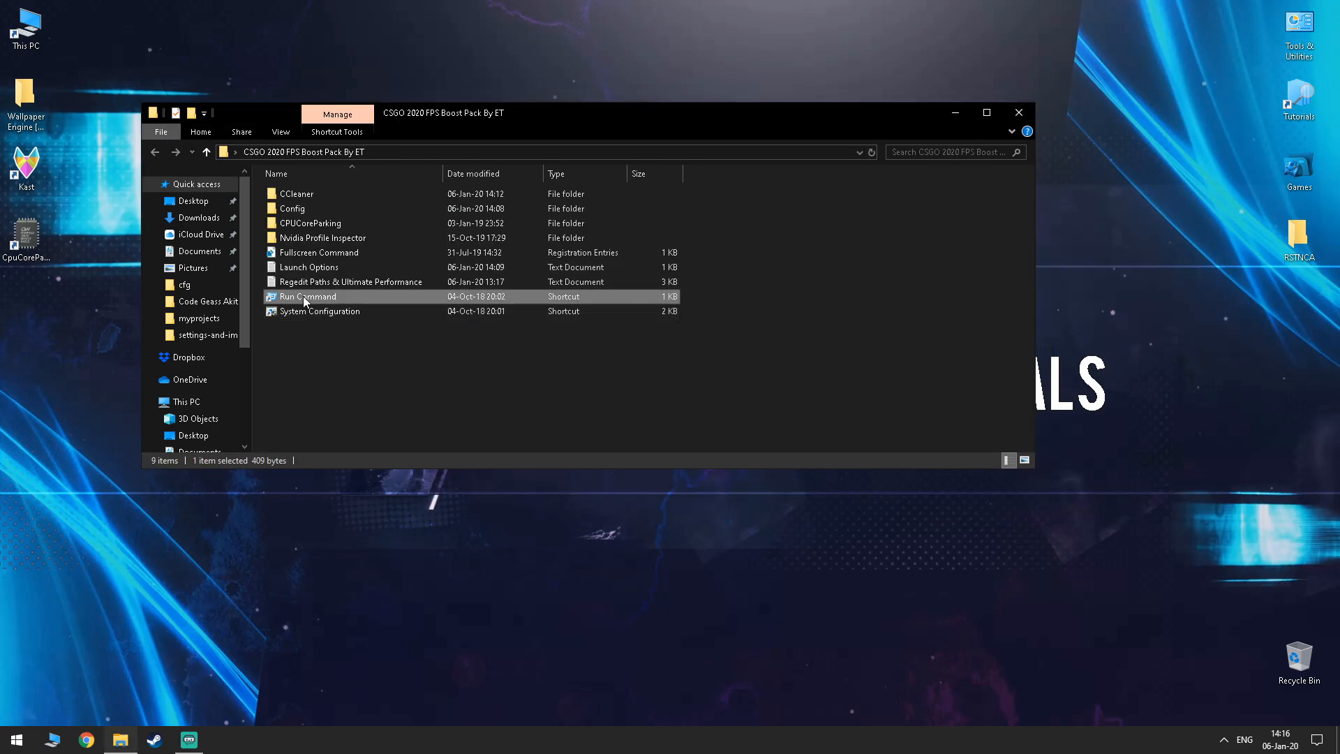
double_click(305, 300)
type("temp")
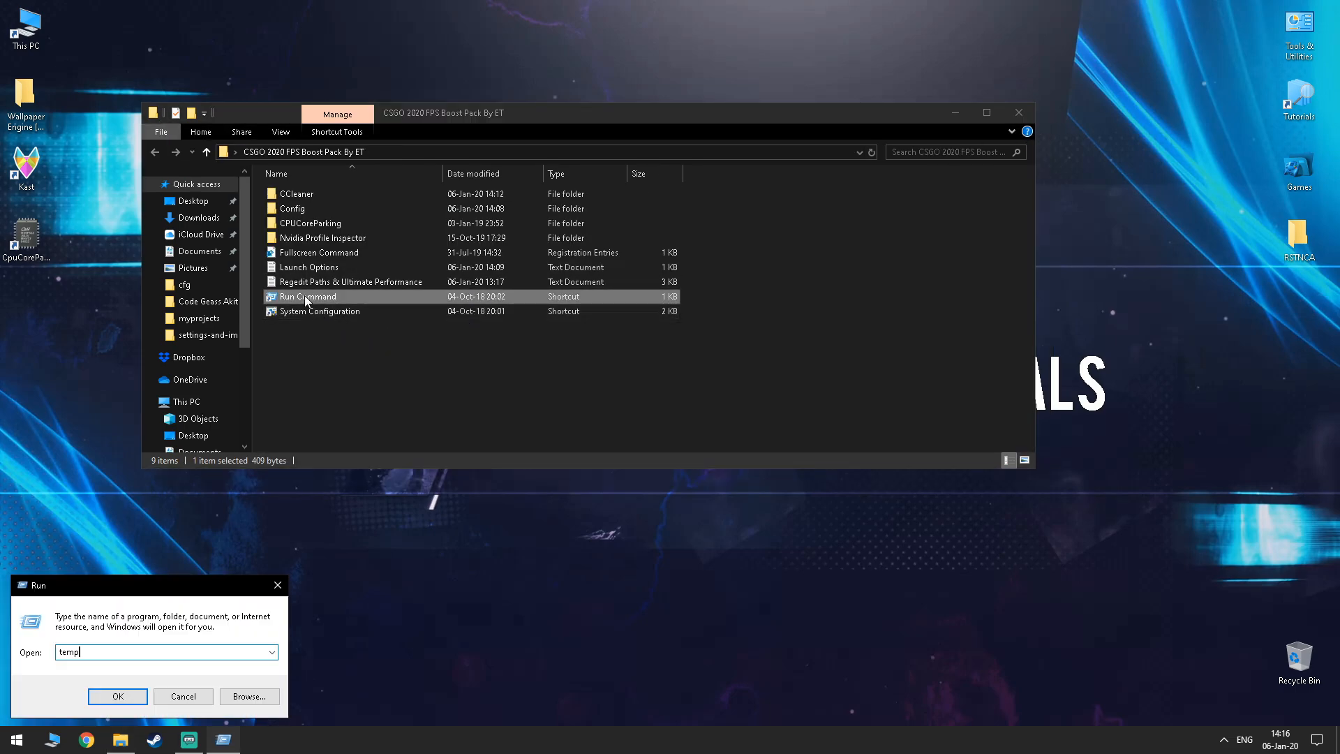
key("Return")
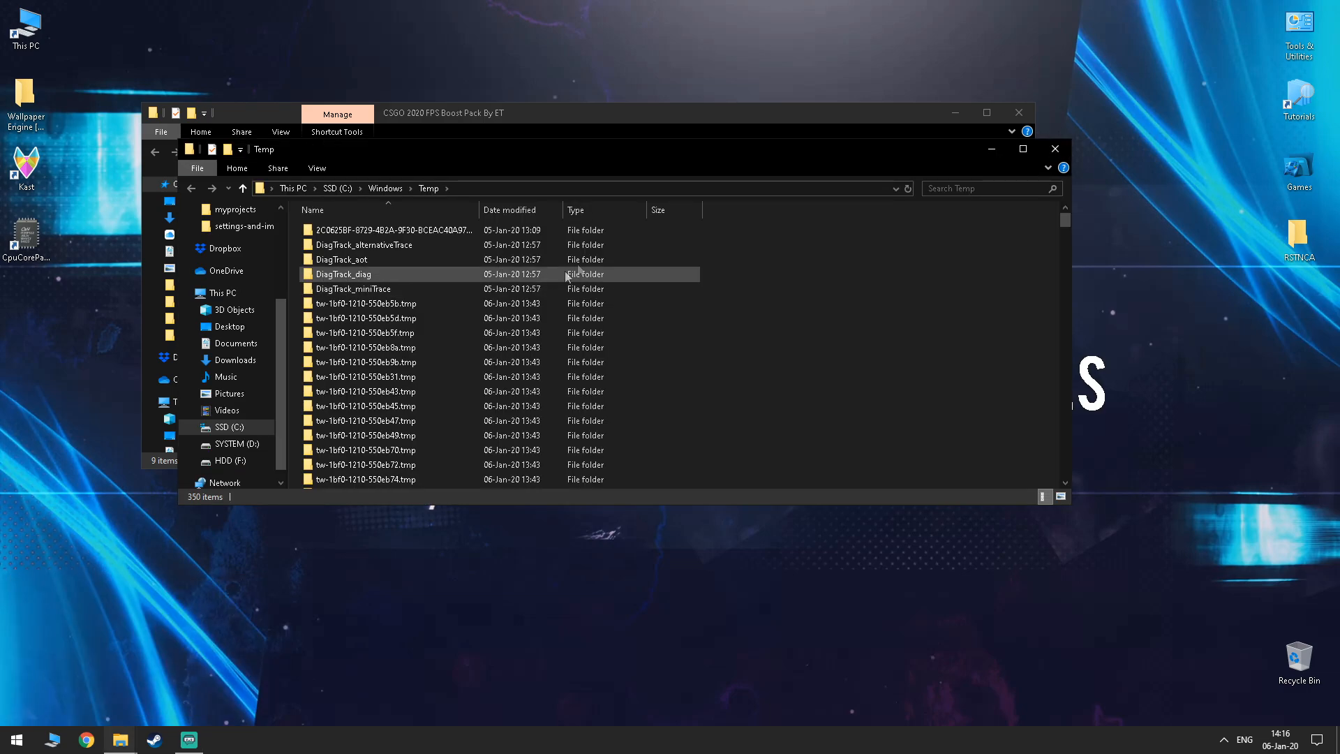
left_click_drag(725, 228, 417, 617)
key("shift+Delete")
key("Return")
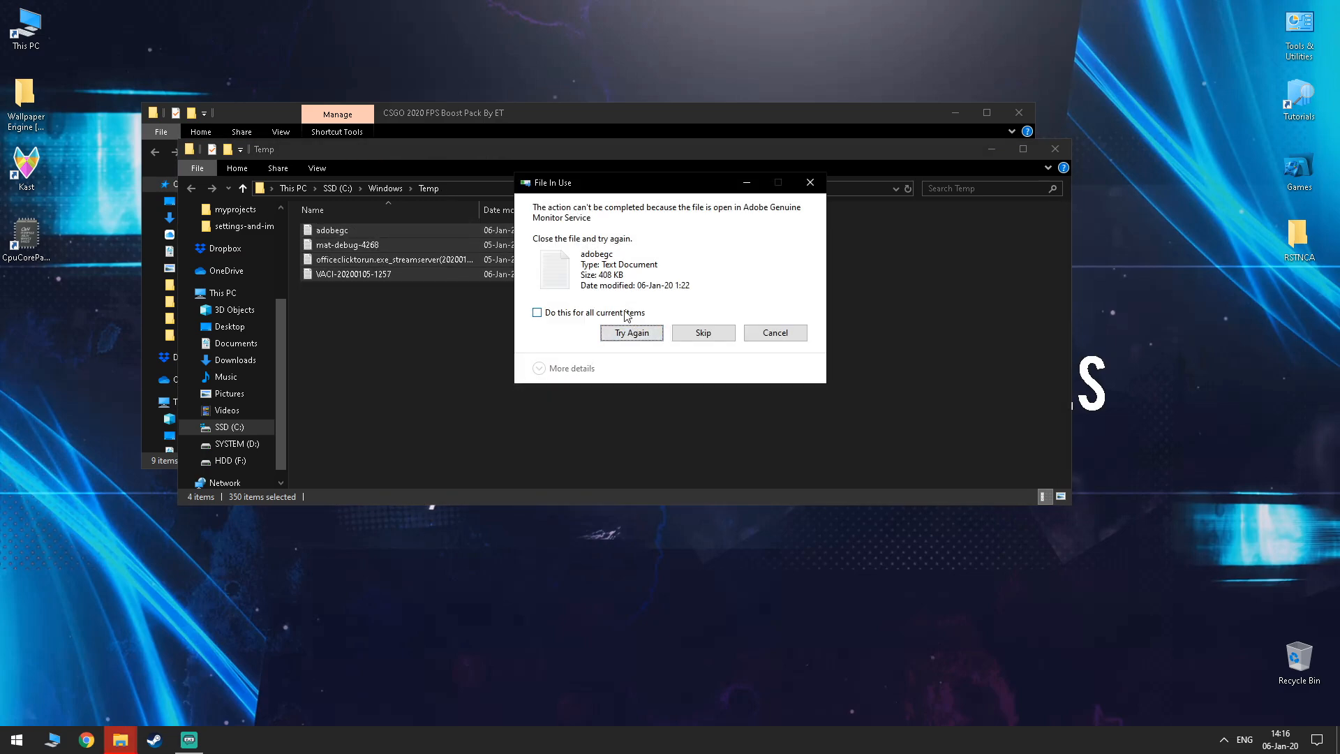
left_click(537, 312)
left_click(703, 332)
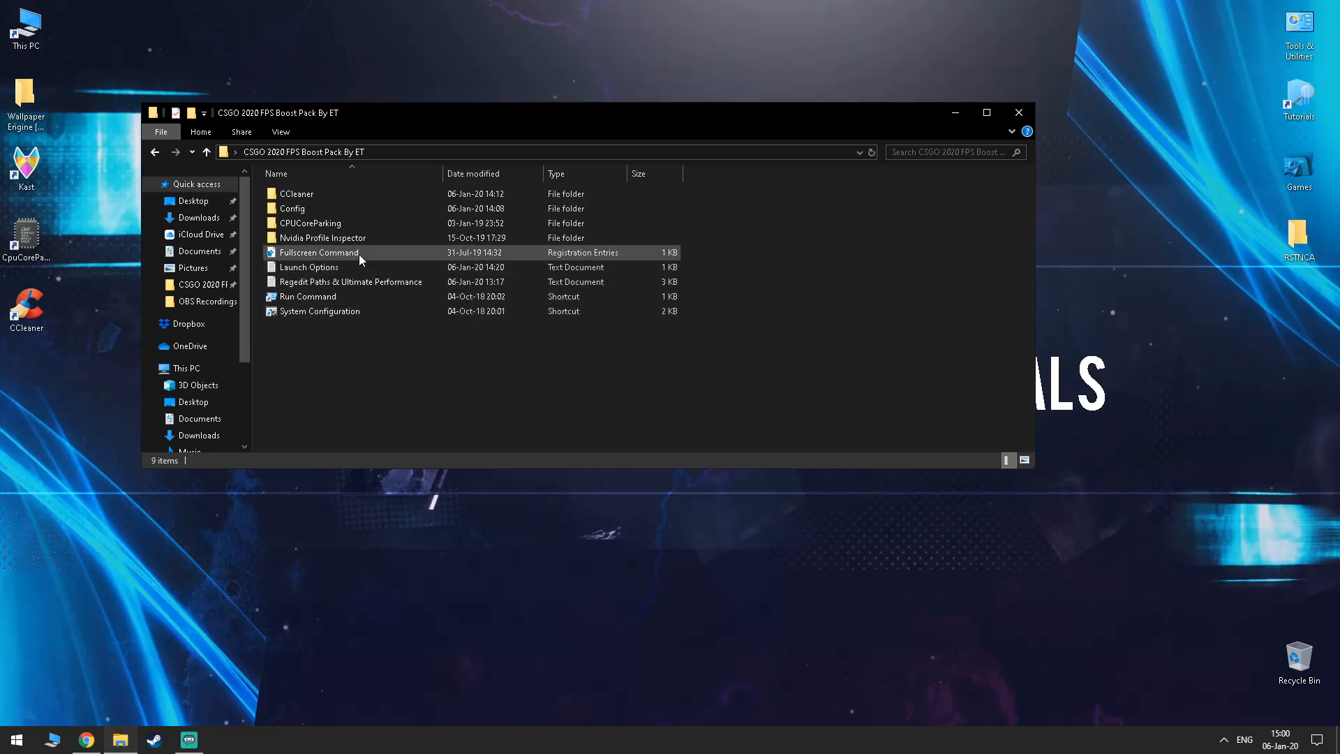
- Add the boost pack's Fullscreen Command registration entries to the registry
double_click(358, 253)
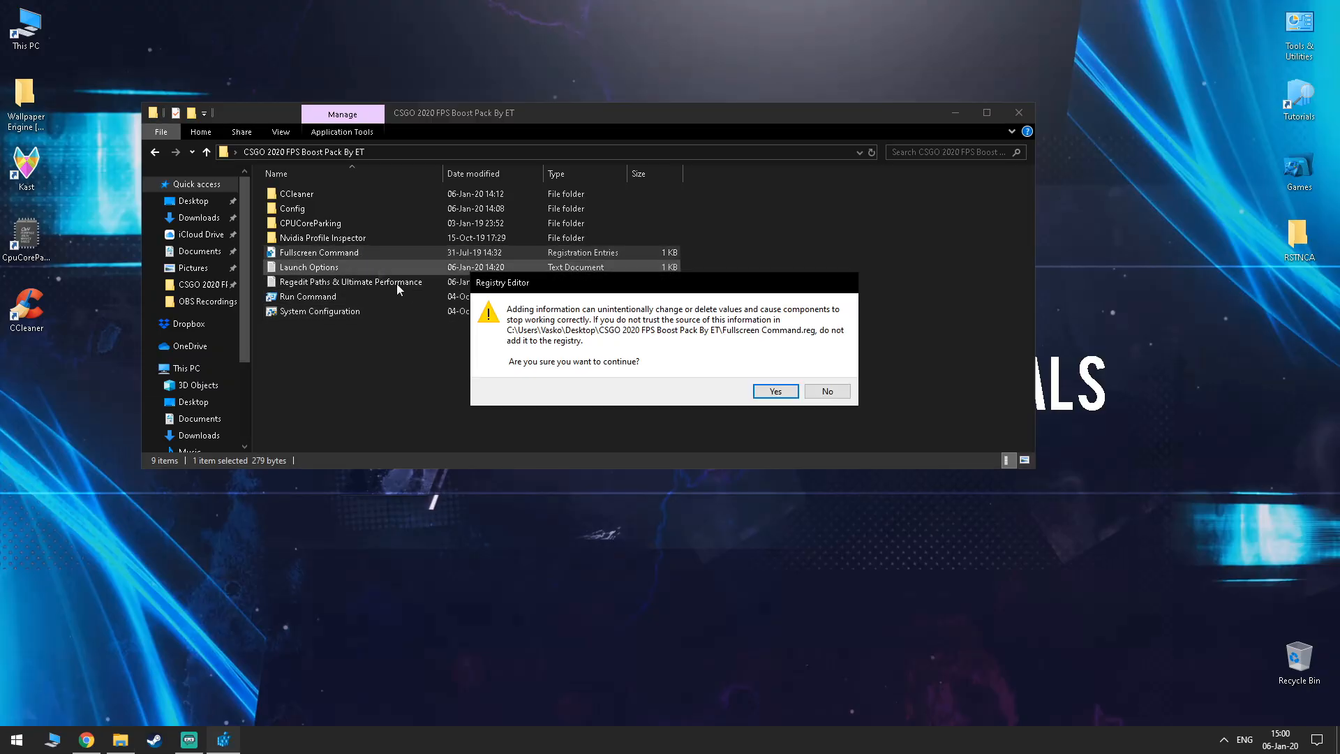
left_click(774, 394)
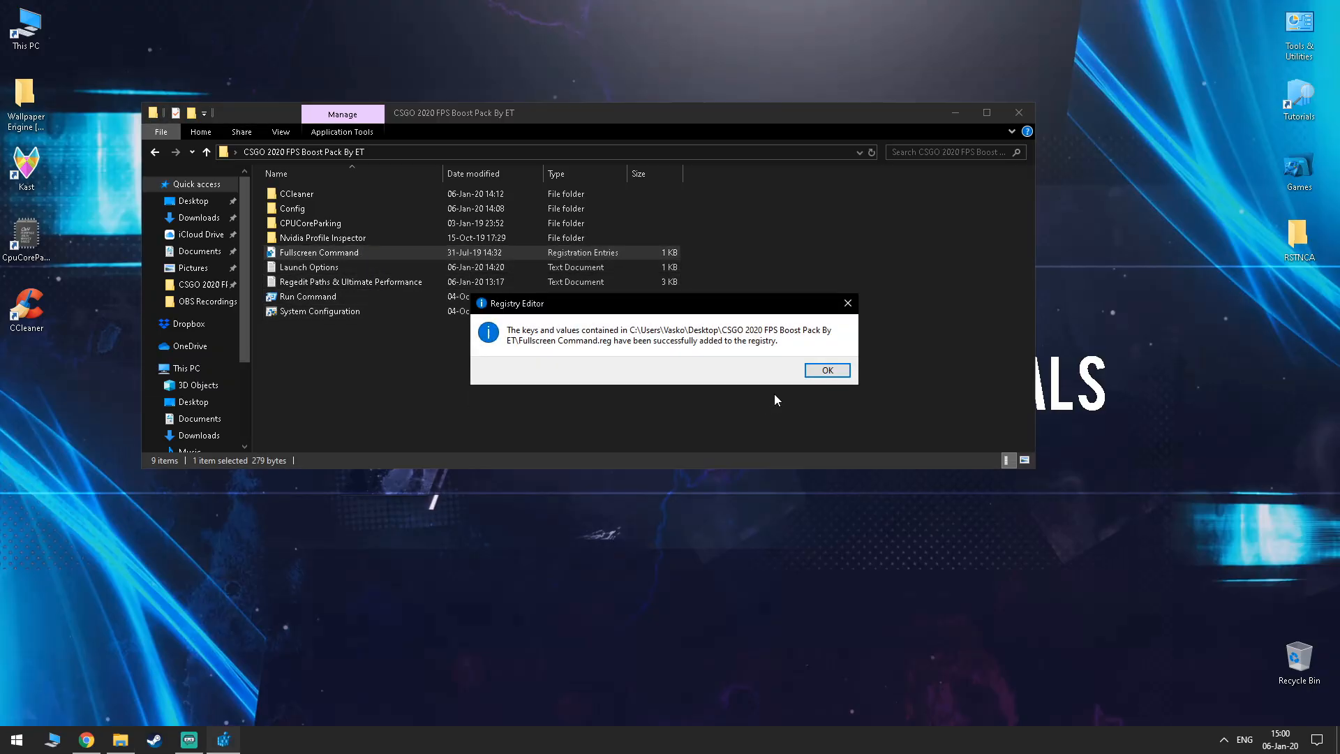
left_click(828, 371)
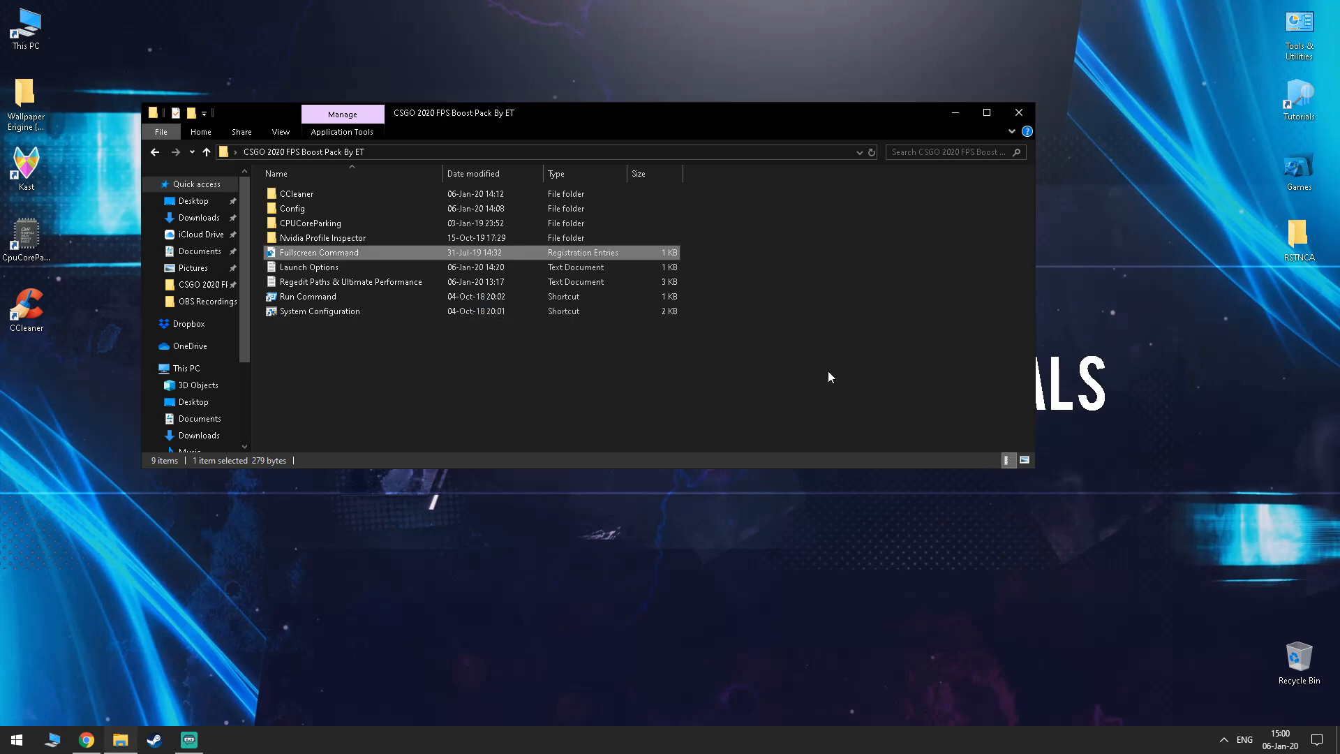
- Open System Configuration from the boost pack and set the number of processors to 4 in the advanced boot options
left_click(399, 316)
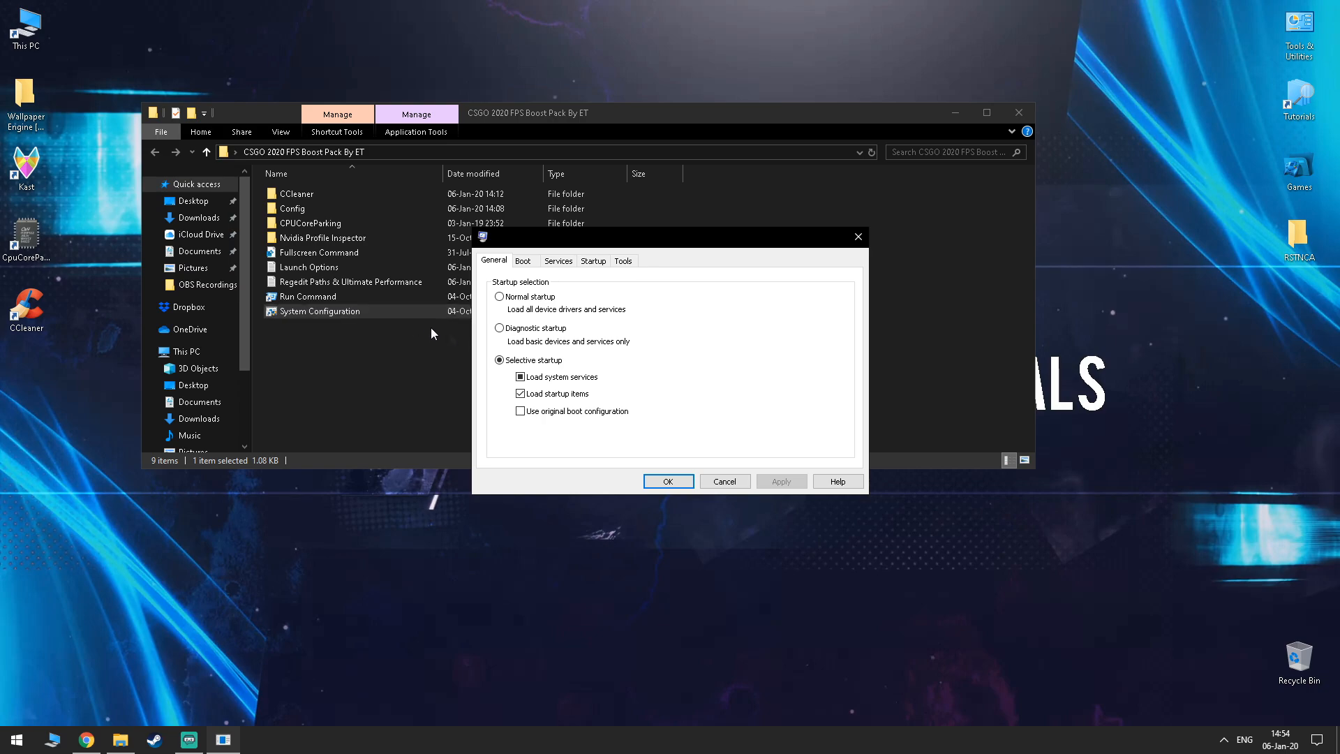
left_click(521, 395)
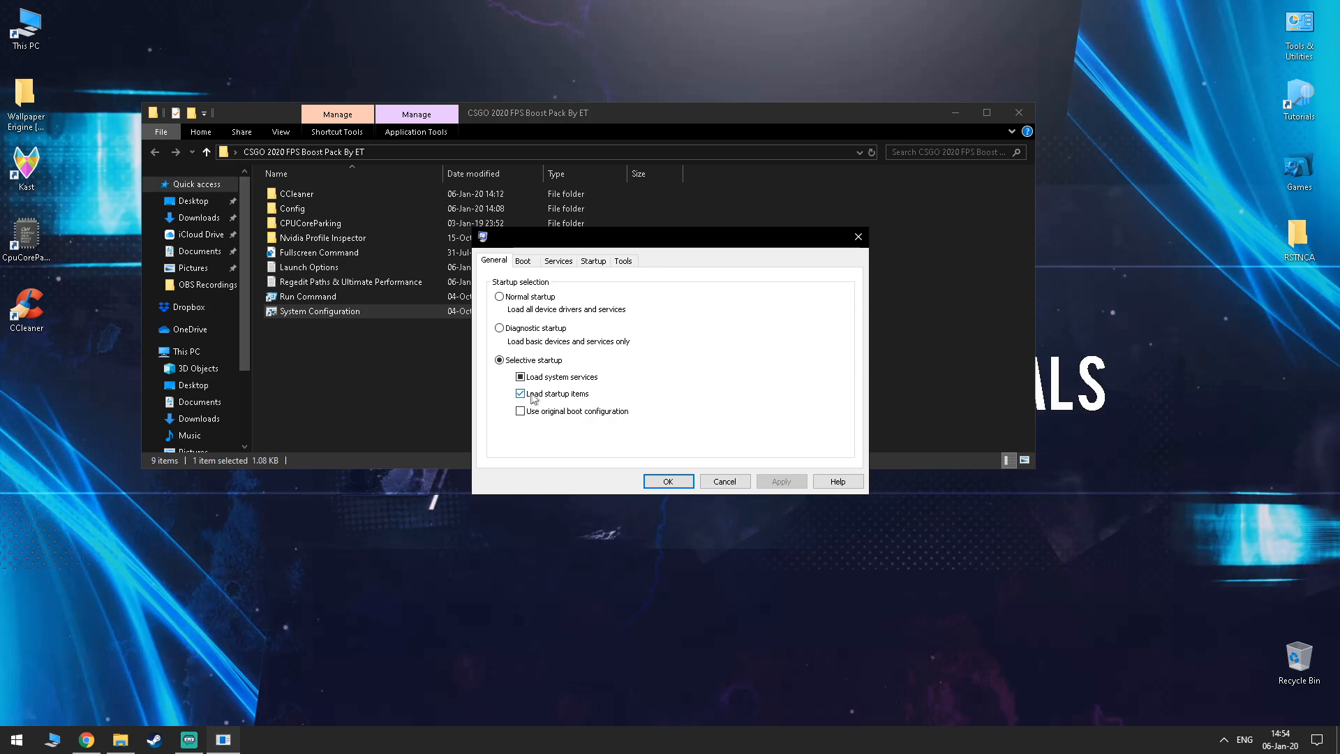
left_click(531, 265)
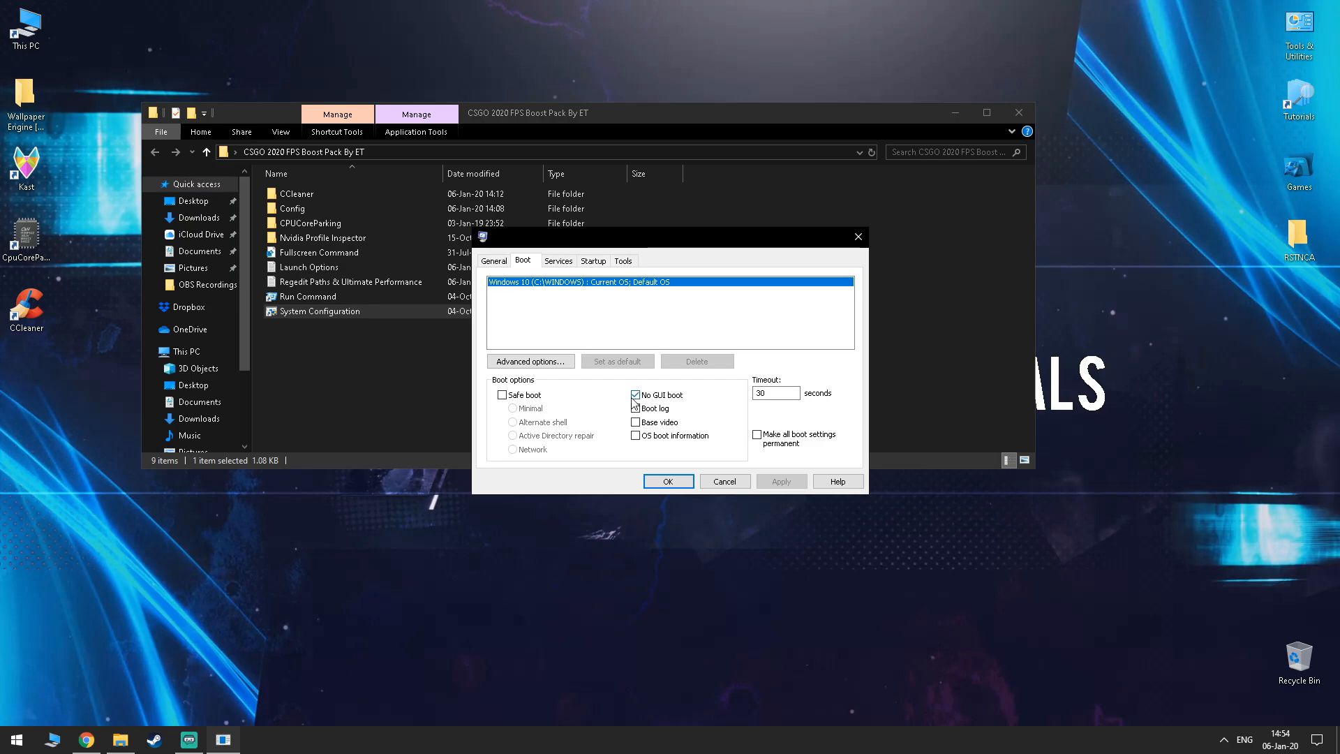
left_click(532, 362)
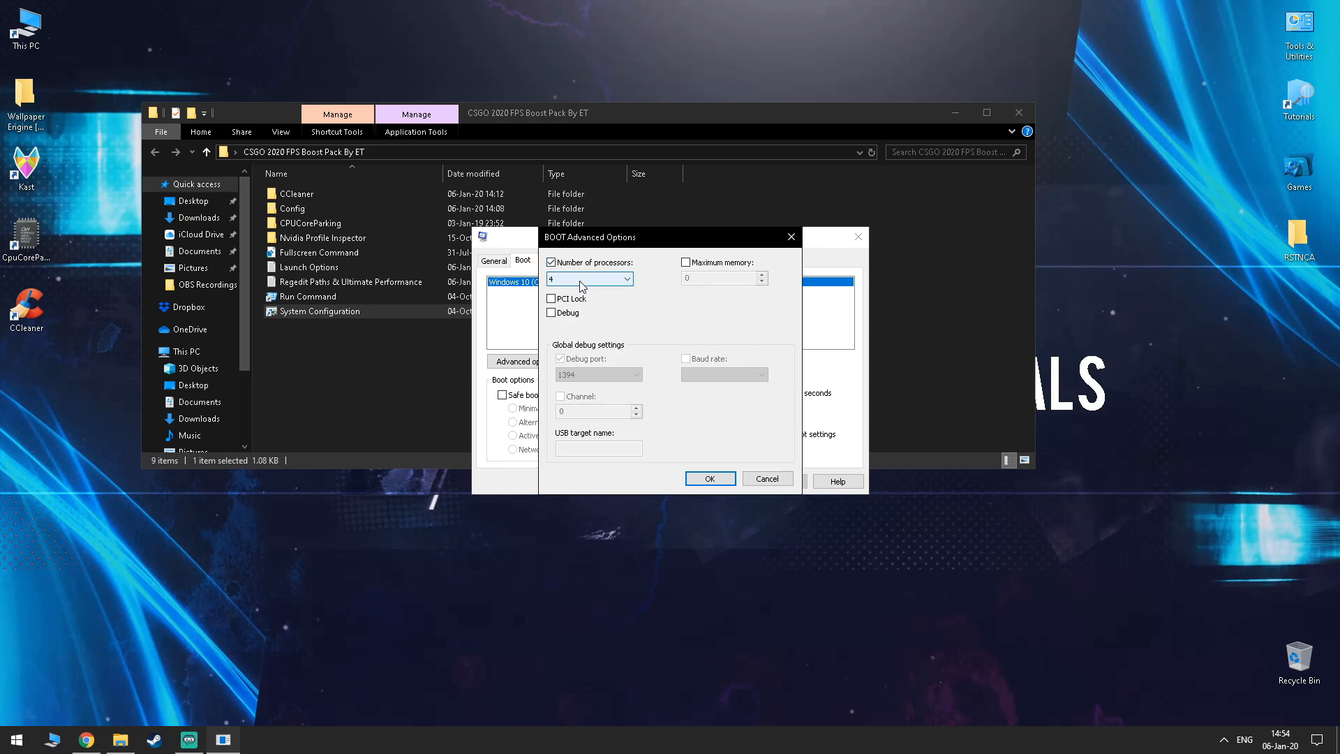
left_click(584, 282)
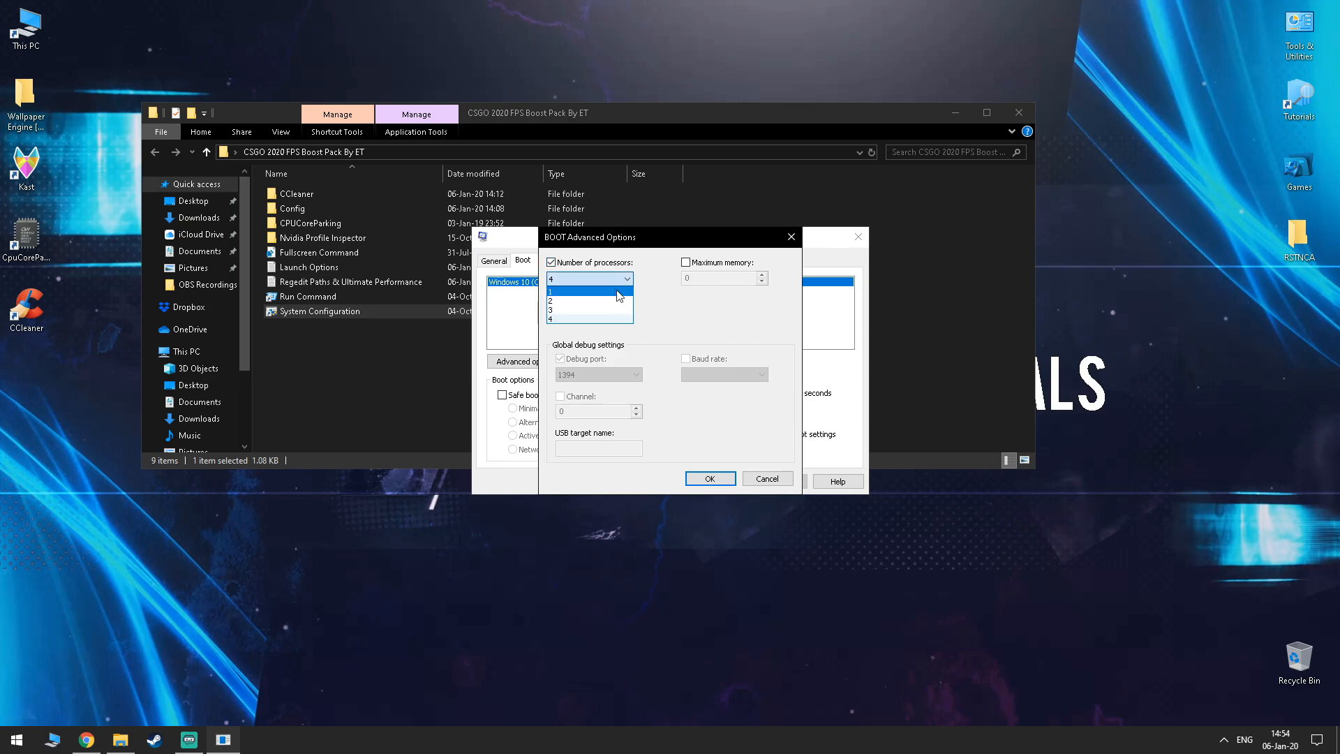
left_click(582, 318)
left_click(718, 479)
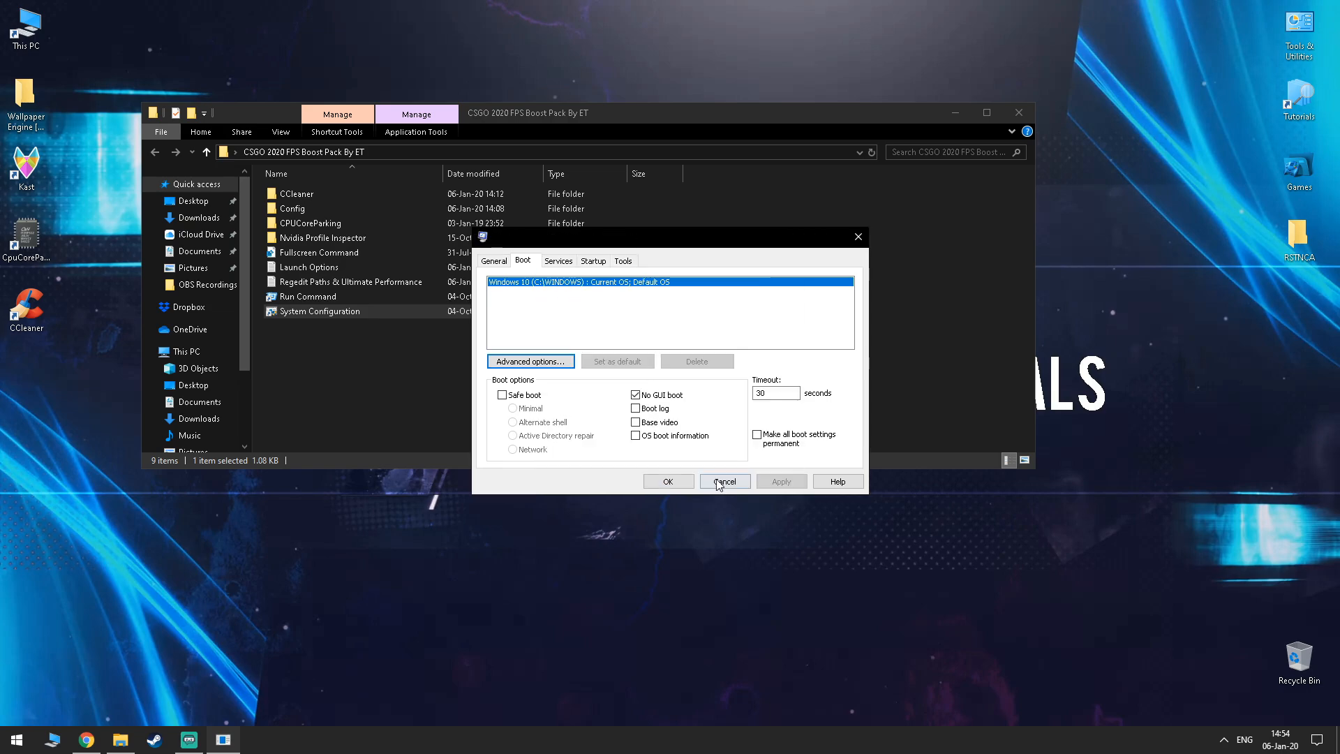
- Hide all Microsoft services in System Configuration's service list and look through the remaining third-party services
left_click(564, 262)
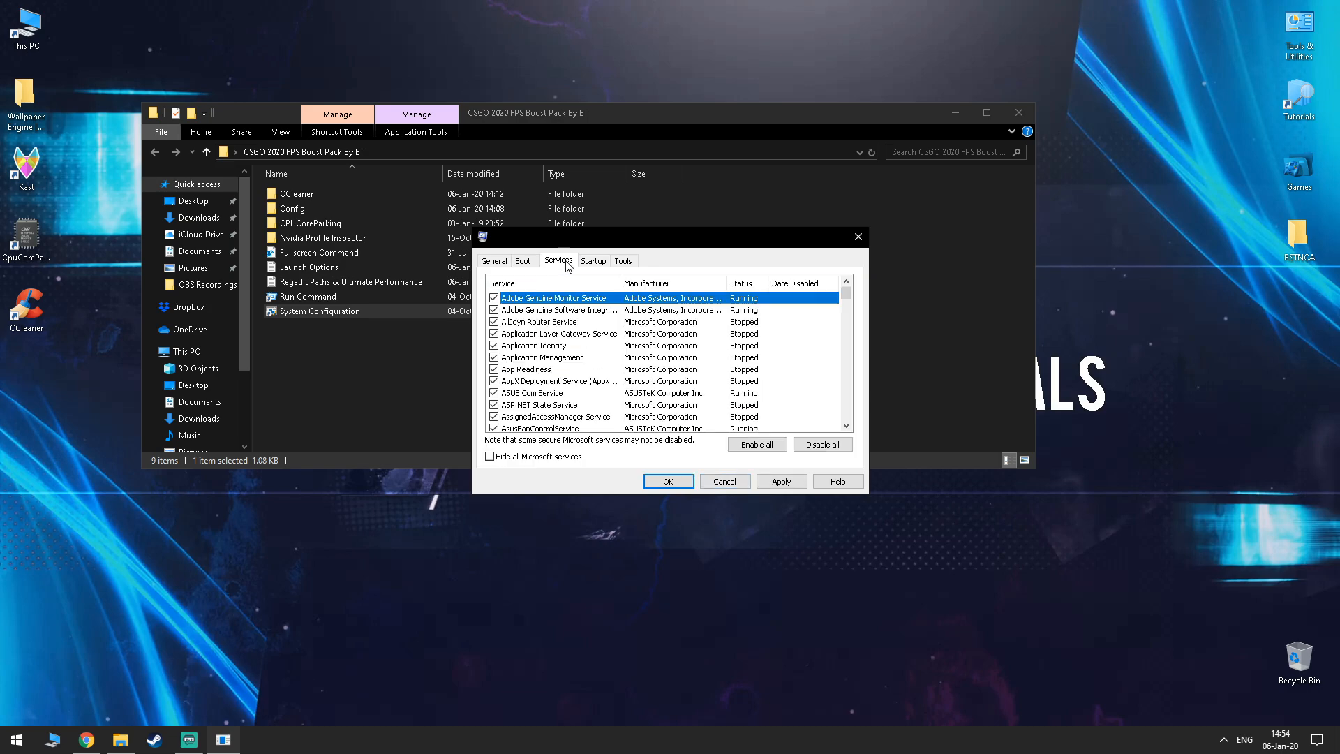
left_click(540, 457)
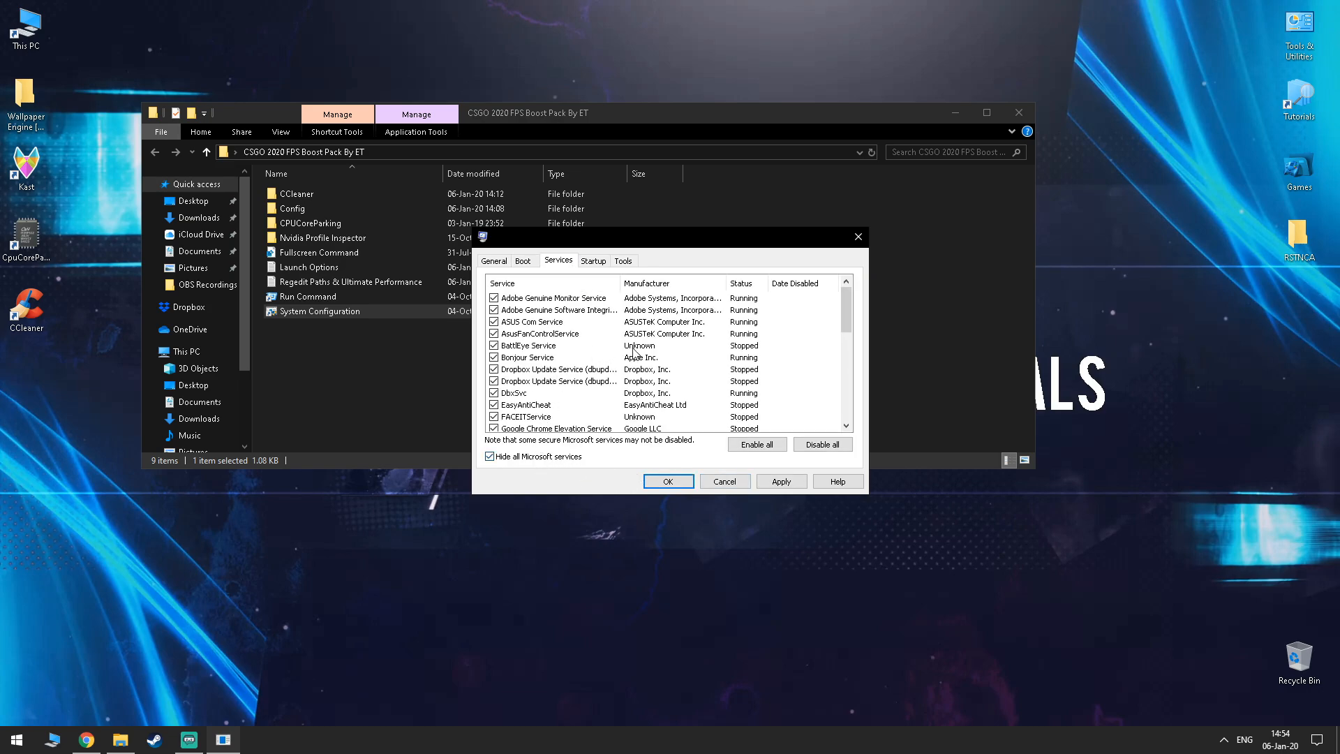
scroll(633, 353, "down", 7)
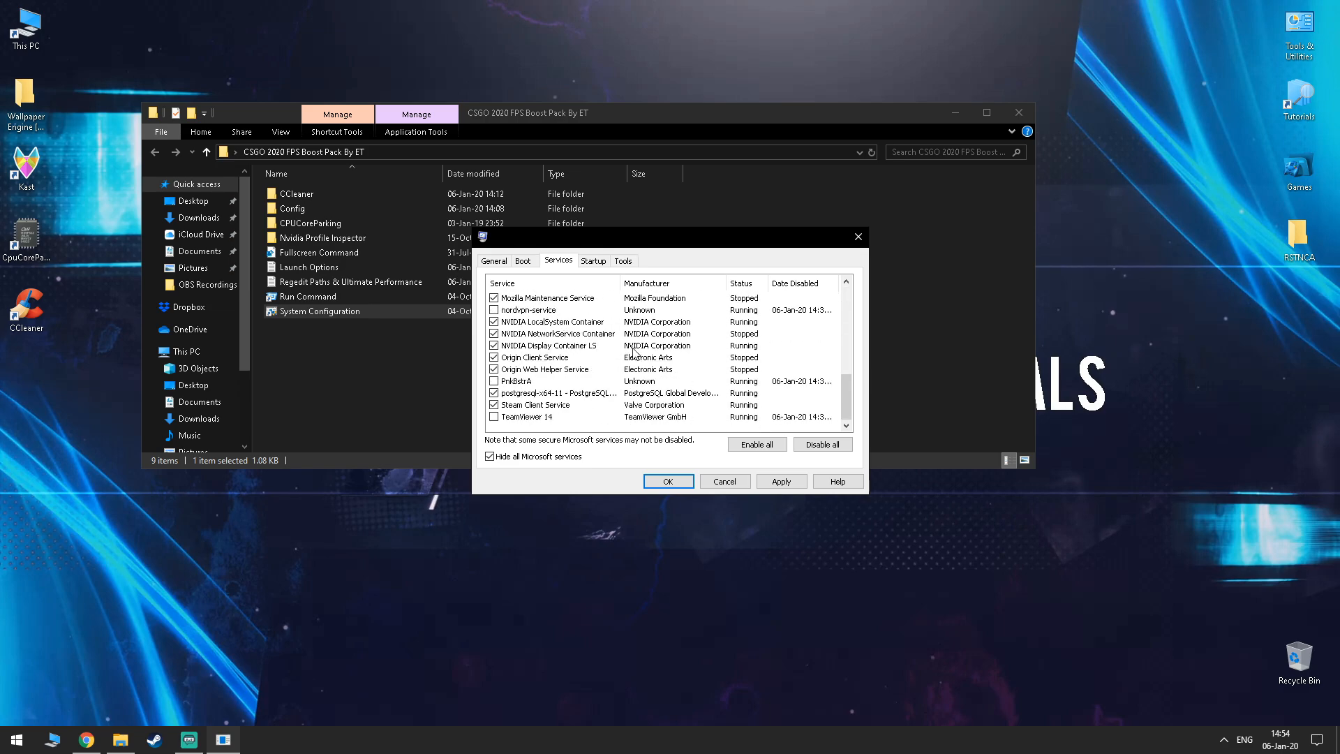
scroll(613, 391, "up", 7)
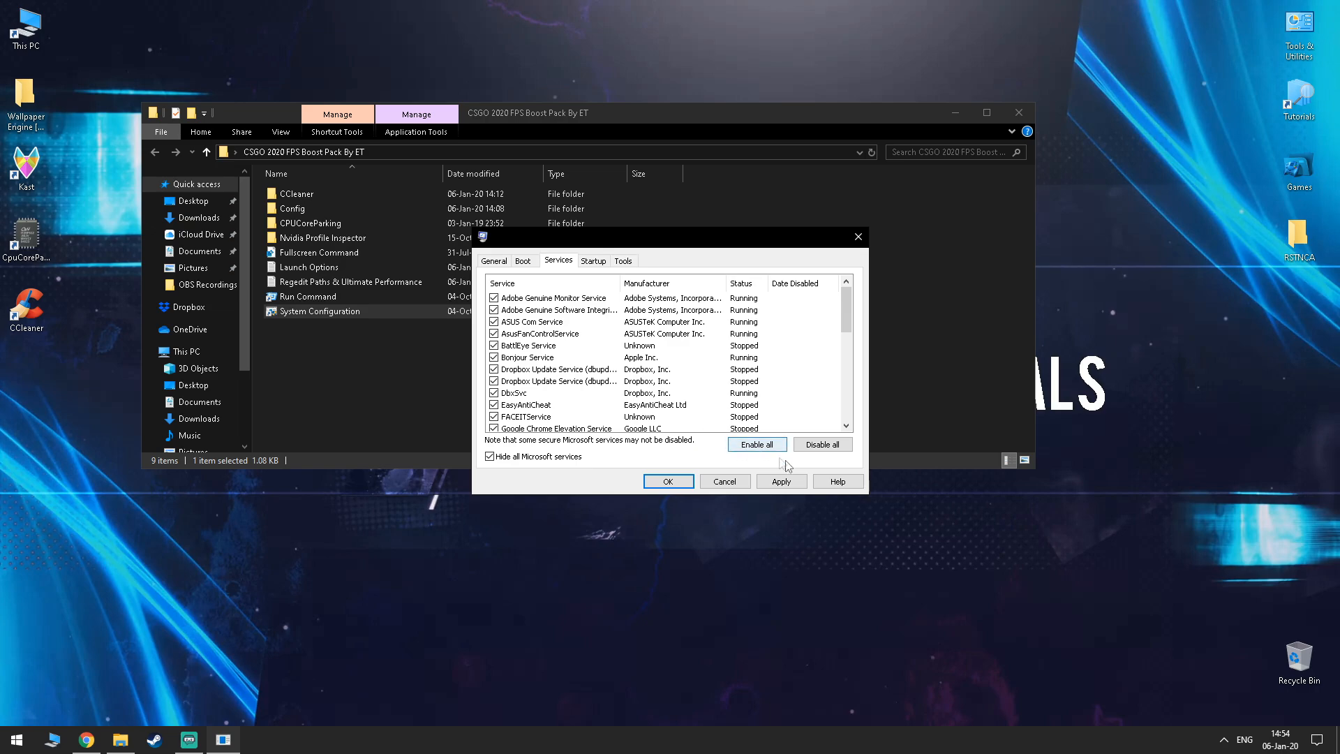
- Open Task Manager's startup list from System Configuration and review which programs start with Windows
left_click(594, 261)
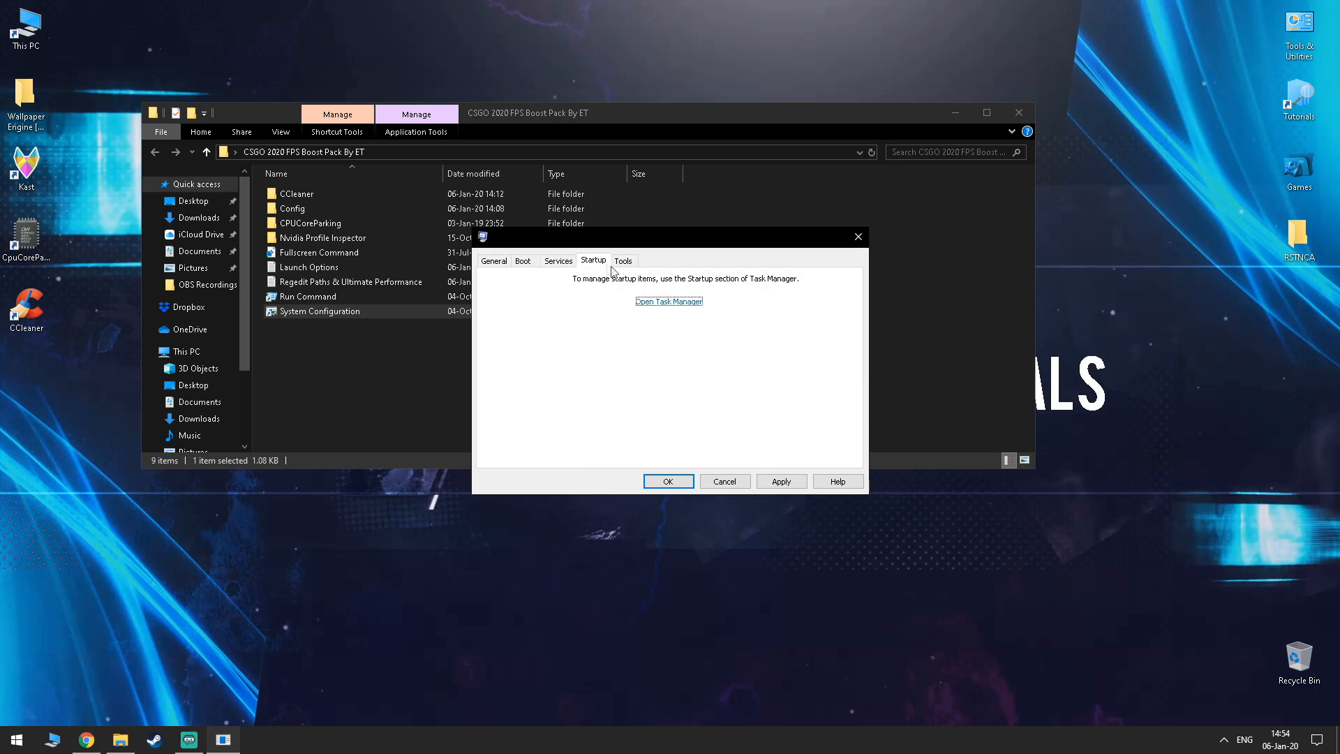
left_click(665, 305)
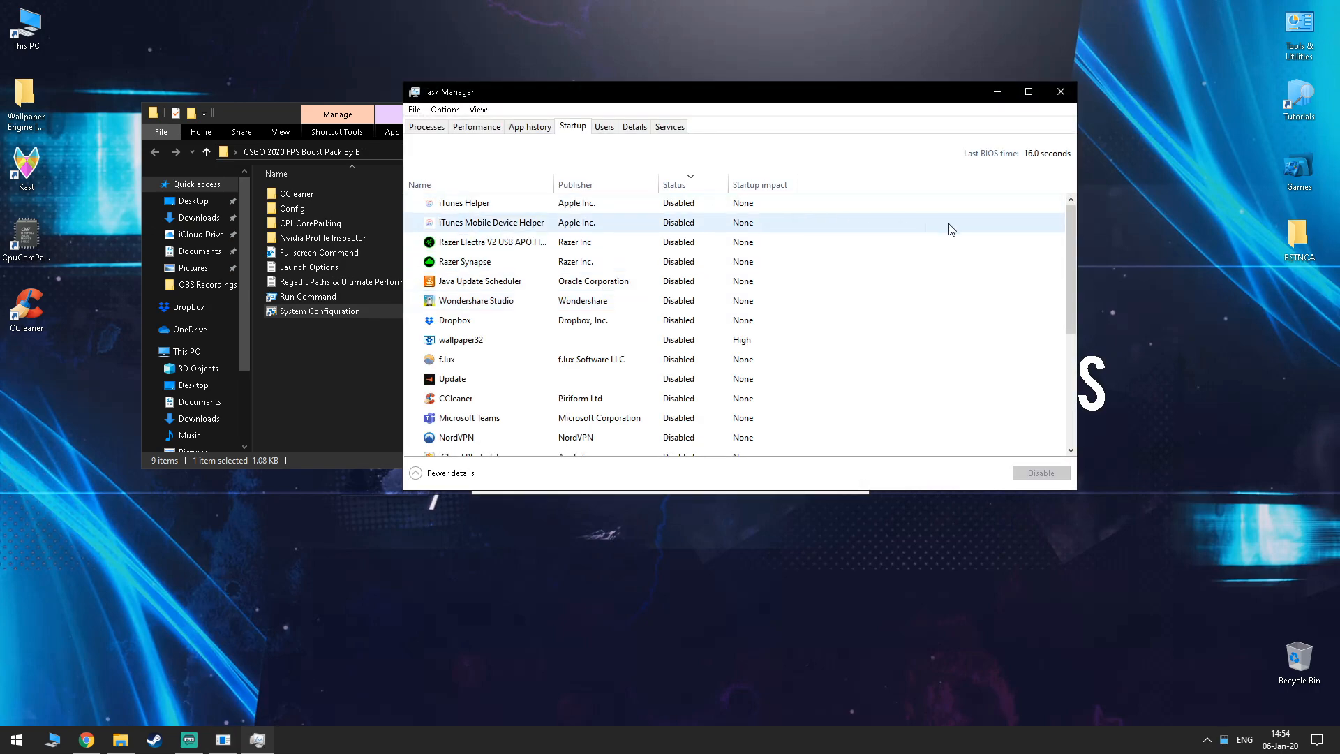
mouse_move(1072, 244)
left_mouse_down()
mouse_move(1071, 359)
mouse_move(1052, 241)
left_mouse_up()
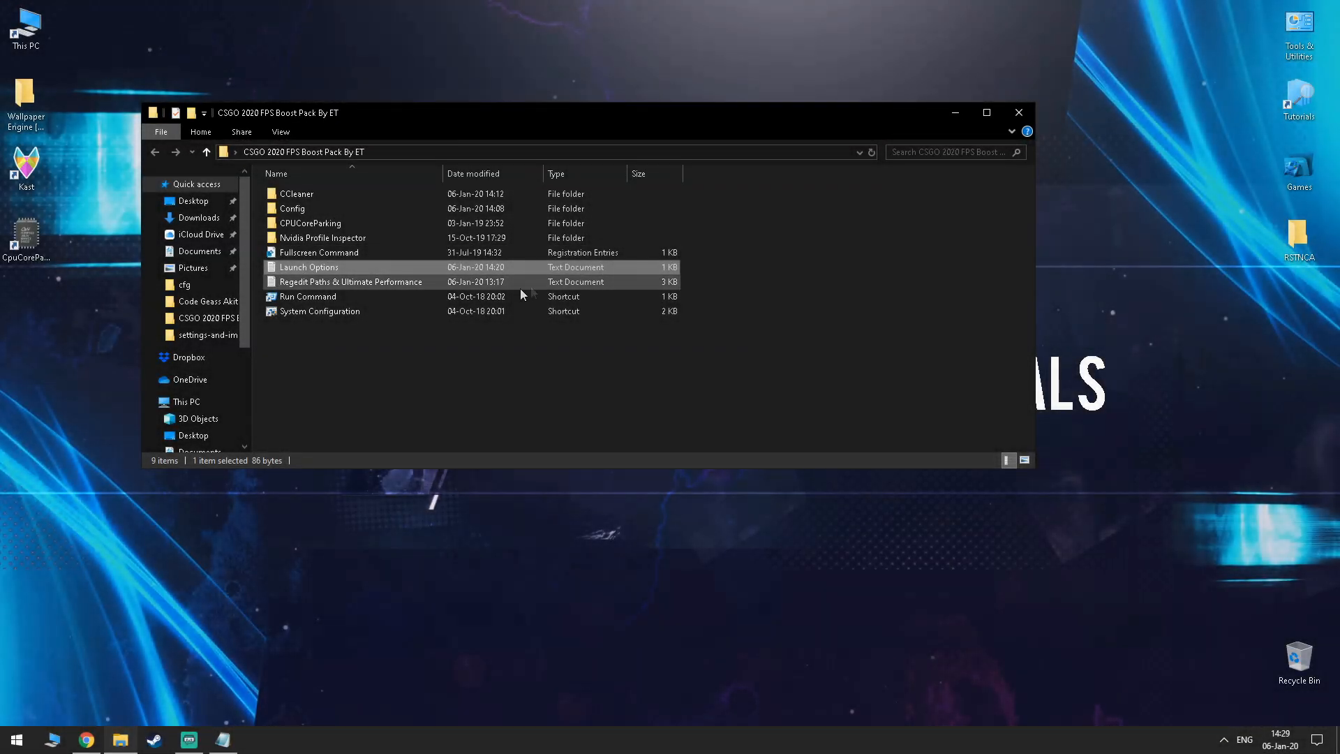
- Open the Registry Editor by running "regedit" from the pack's Run Command shortcut
double_click(454, 301)
type("regh")
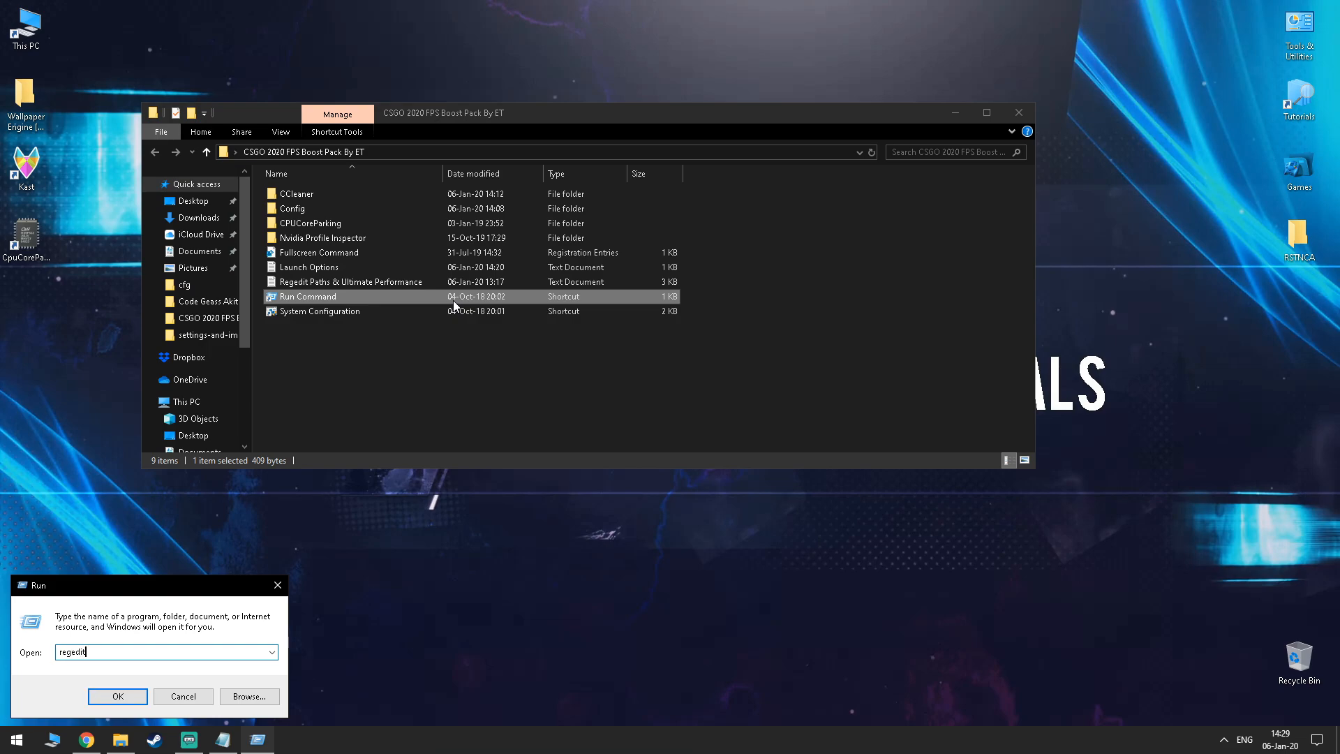
type("dit")
key("Return")
- Open the pack's Regedit Paths & Ultimate Performance notes and place them so the Registry Editor stays reachable behind
left_click(543, 120)
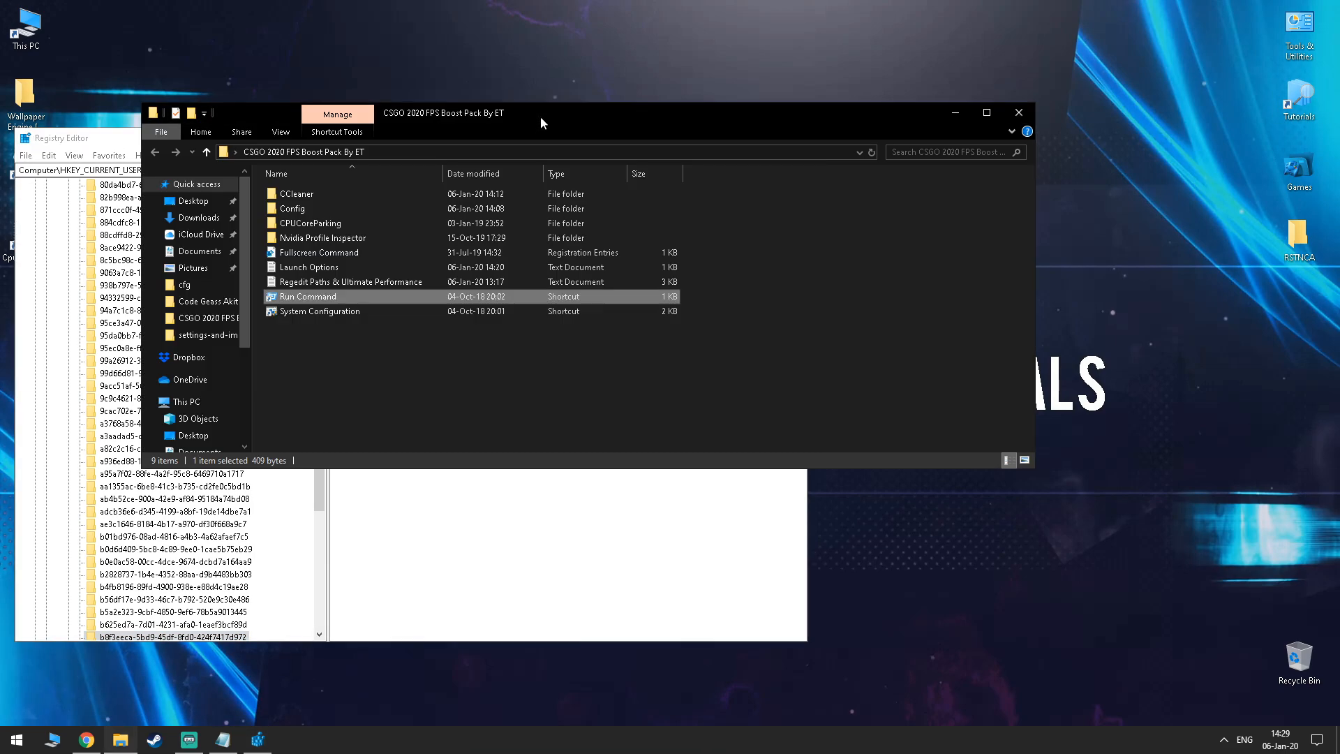
double_click(315, 282)
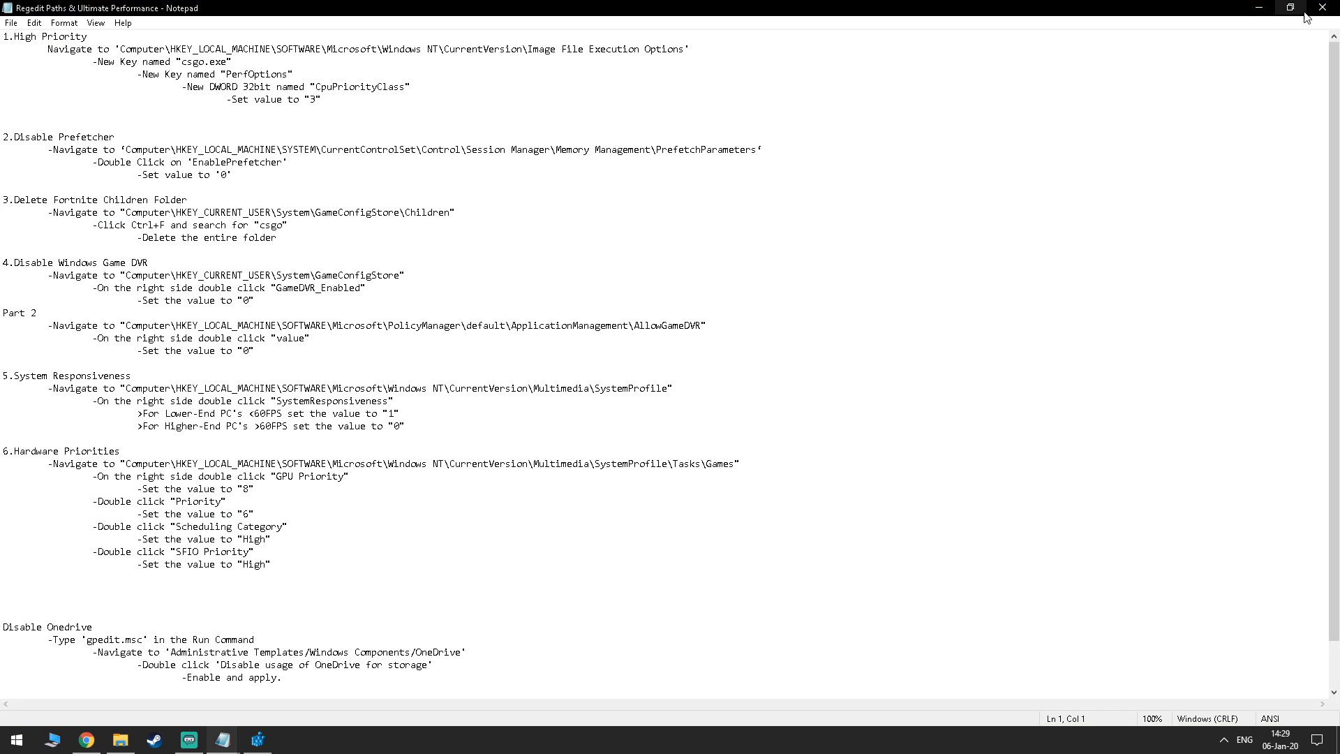
left_click_drag(325, 4, 450, 133)
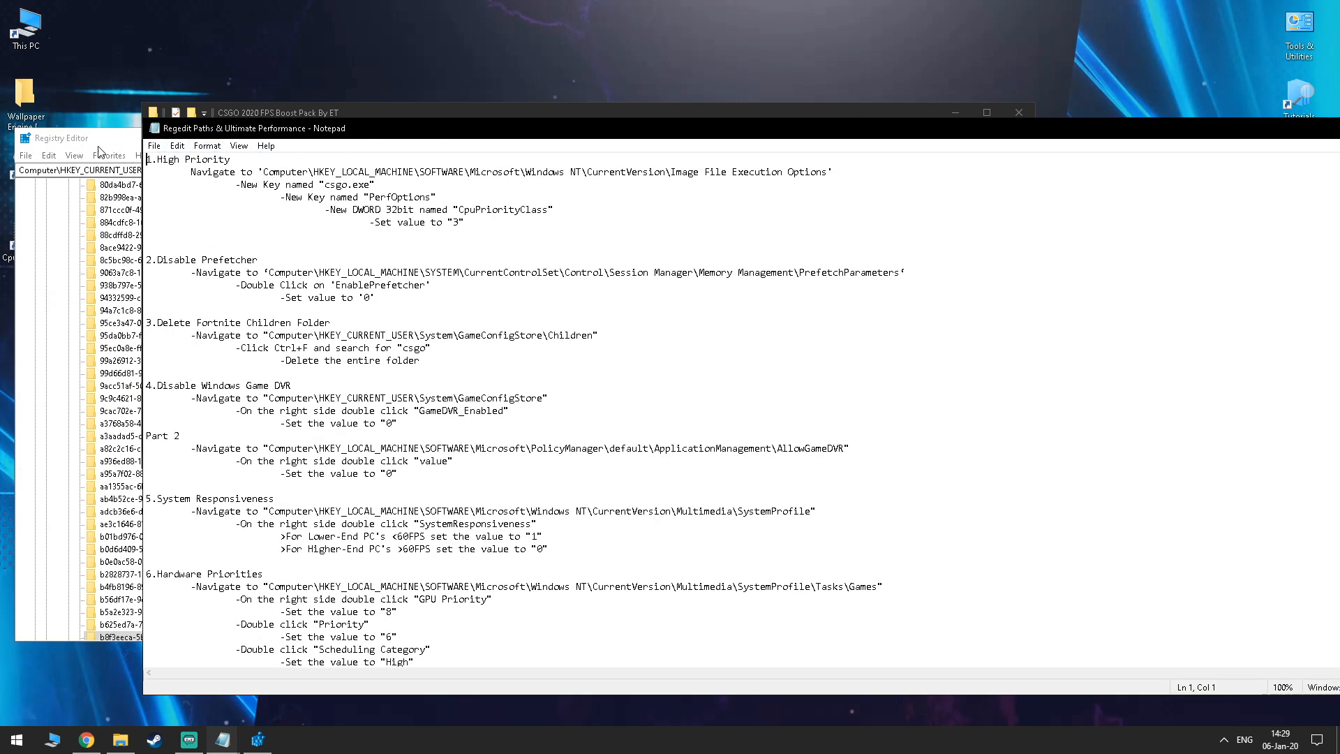
left_click(100, 146)
key("alt+Tab")
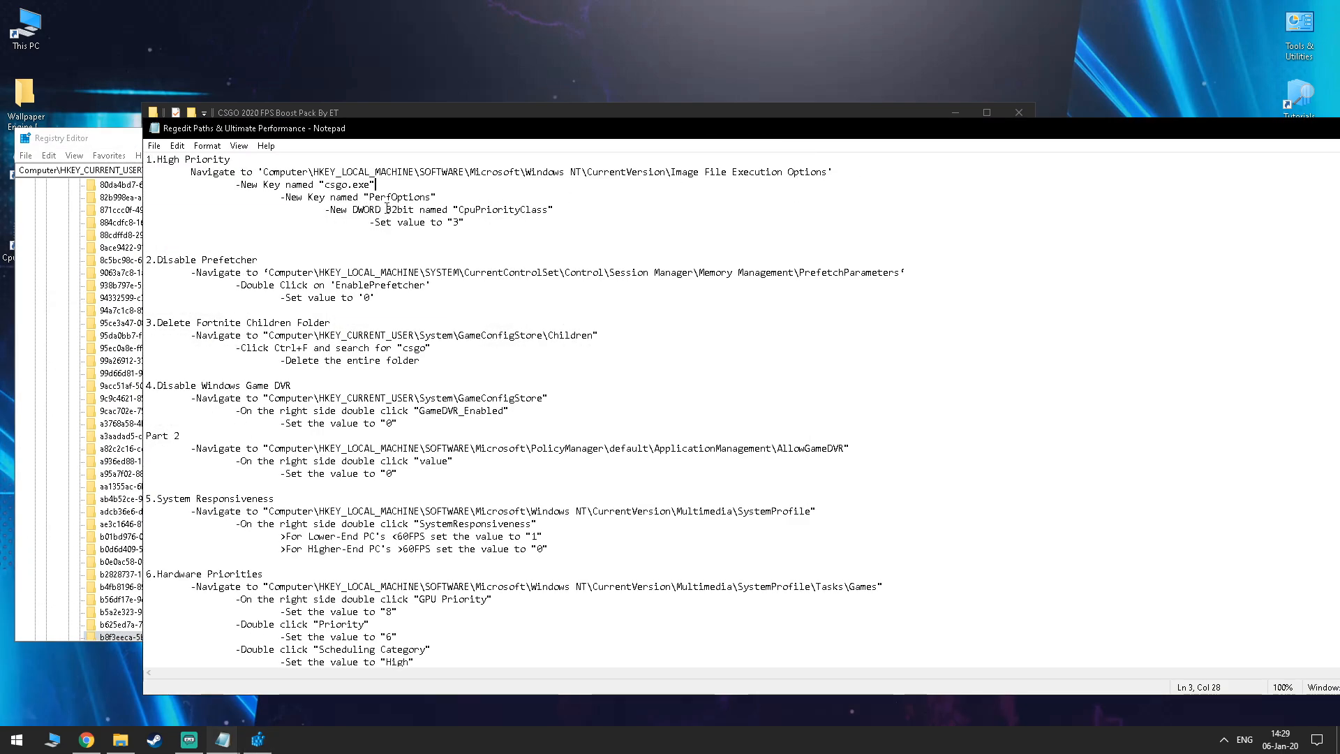
- Copy the High Priority path from the notes and go to the Image File Execution Options key in the Registry Editor
left_click_drag(264, 172, 827, 174)
right_click(827, 174)
left_click(835, 214)
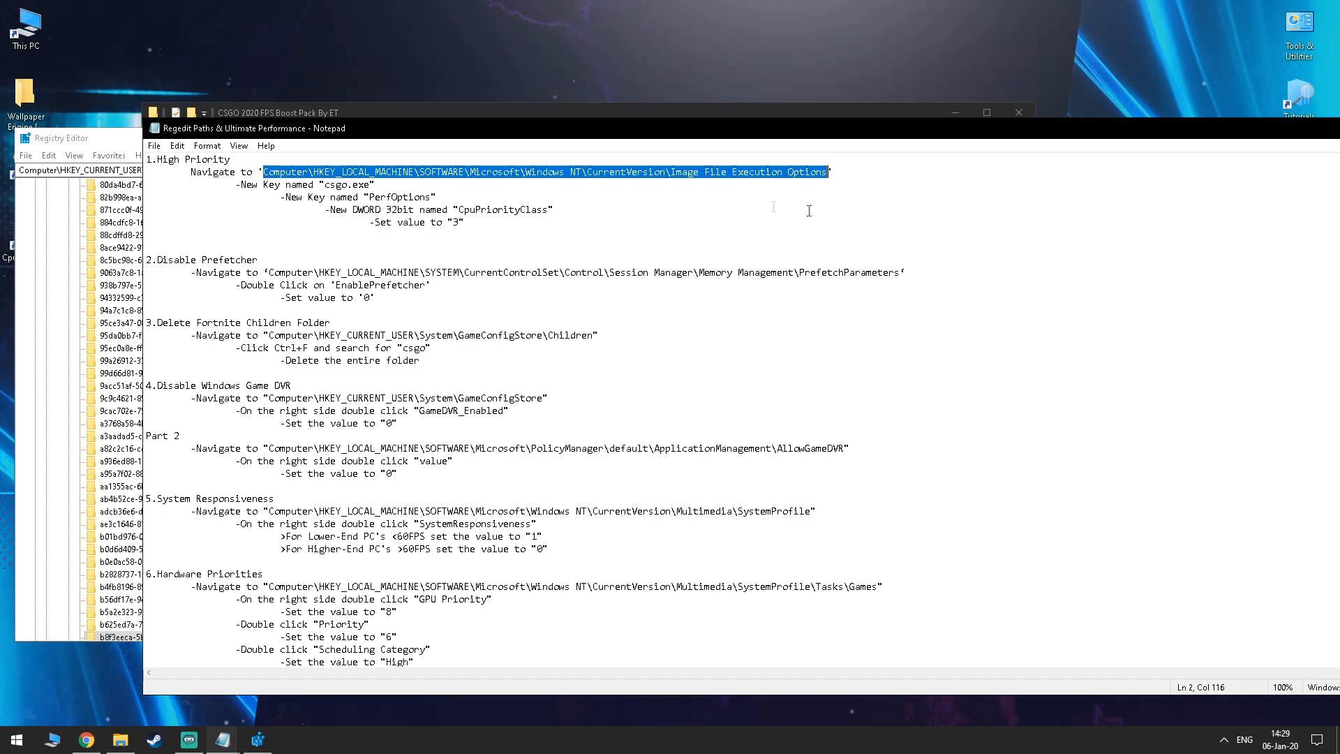
left_click(85, 169)
key("ctrl+v")
key("Return")
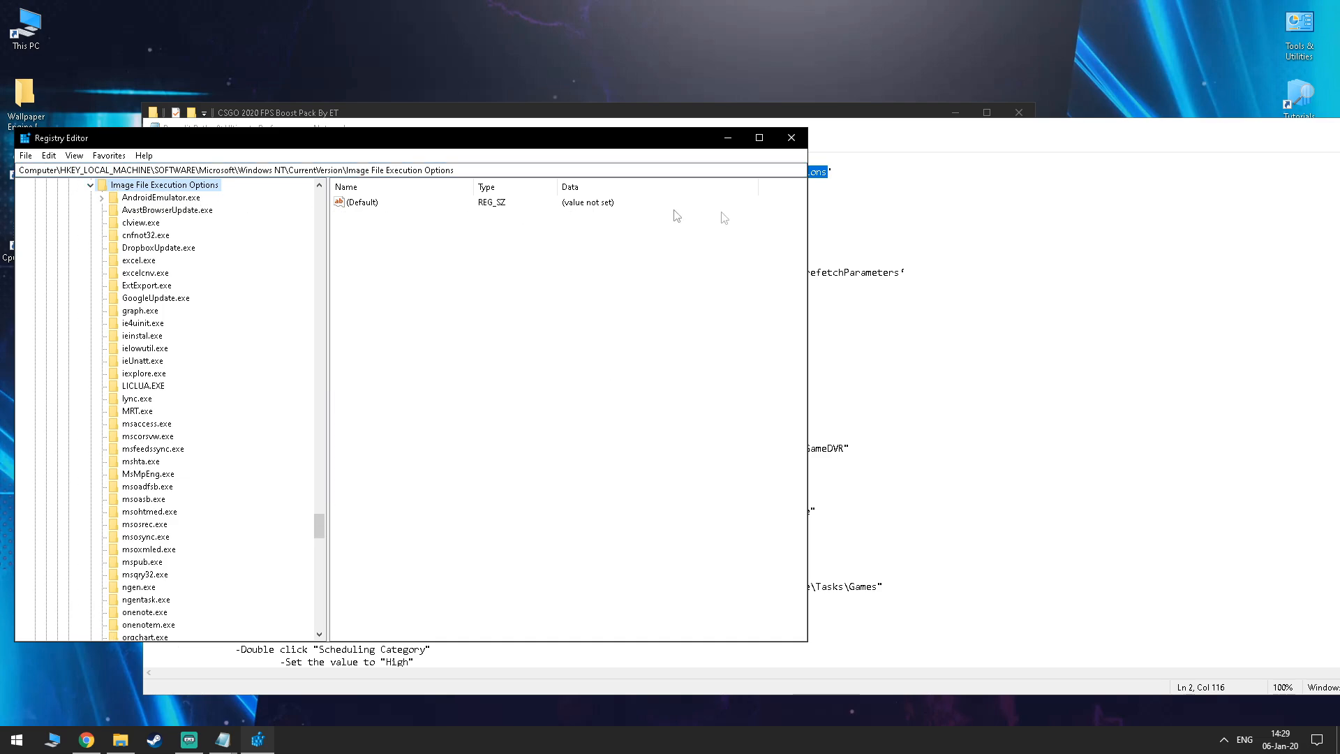
- Create a new key named csgo.exe under Image File Execution Options
left_click(846, 199)
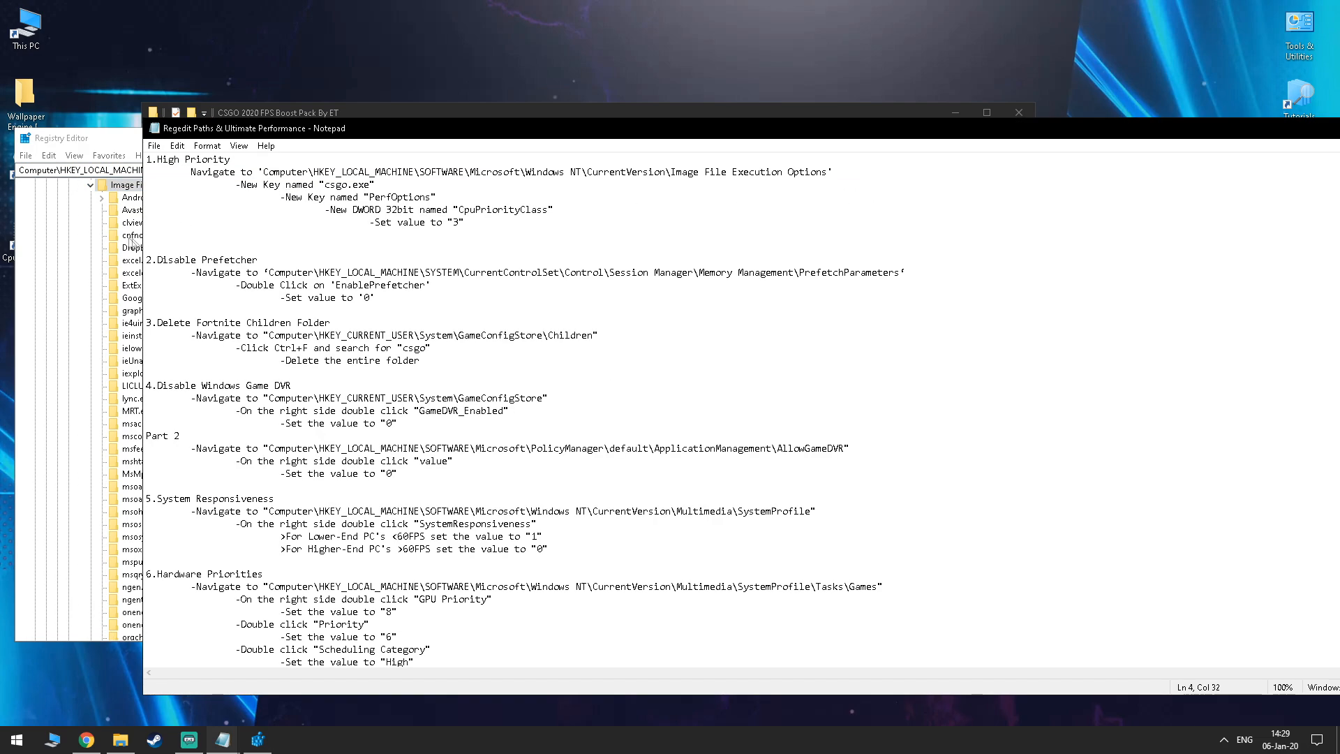
left_click(136, 185)
right_click(143, 186)
mouse_move(168, 207)
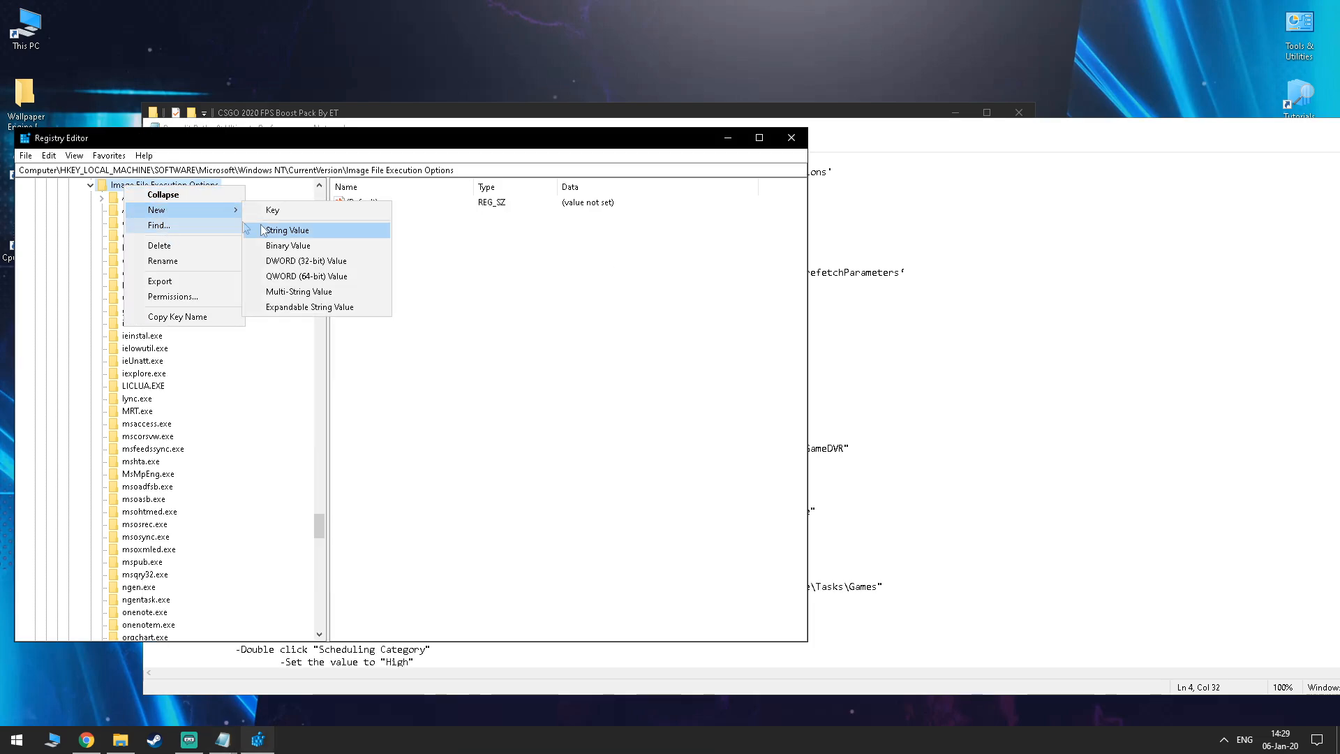
left_click(272, 207)
type("cs")
key("Return")
- Create a new key named PerfOptions inside the csgo.exe key, following the notes
left_click(838, 253)
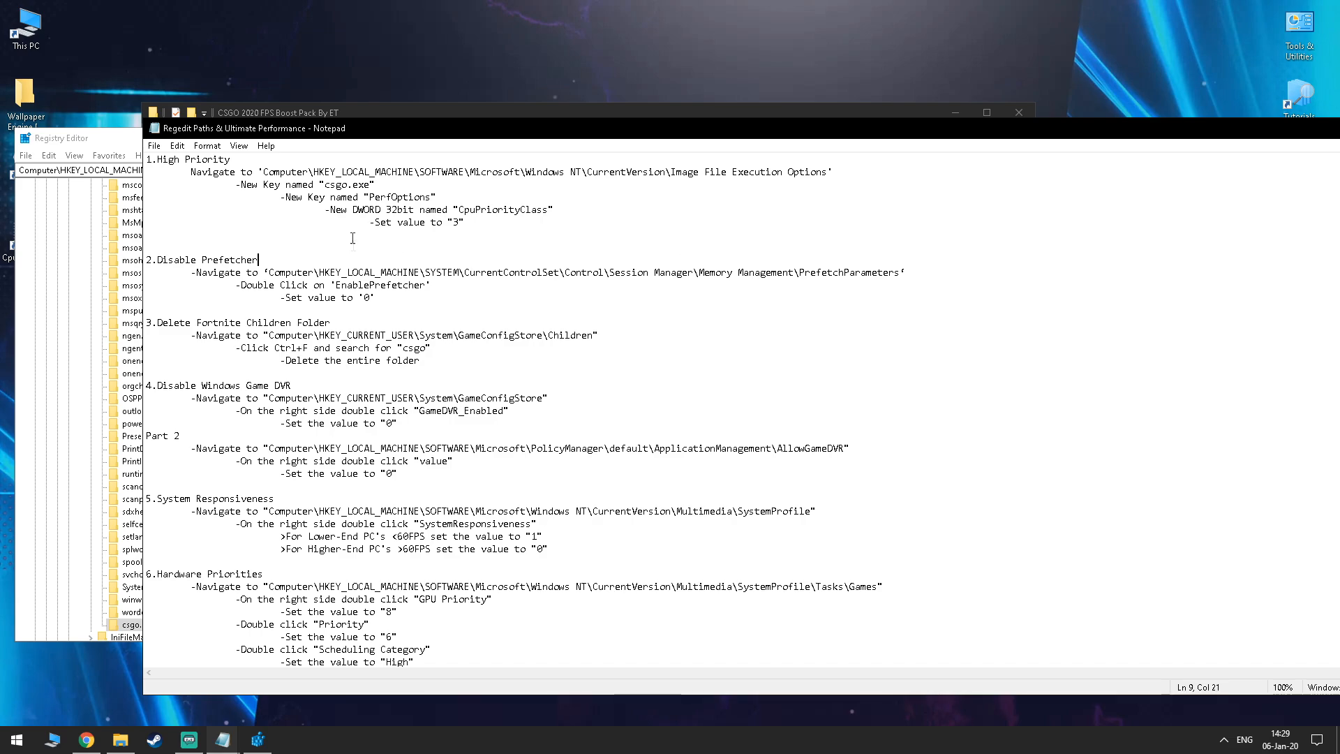
double_click(412, 202)
left_click(105, 142)
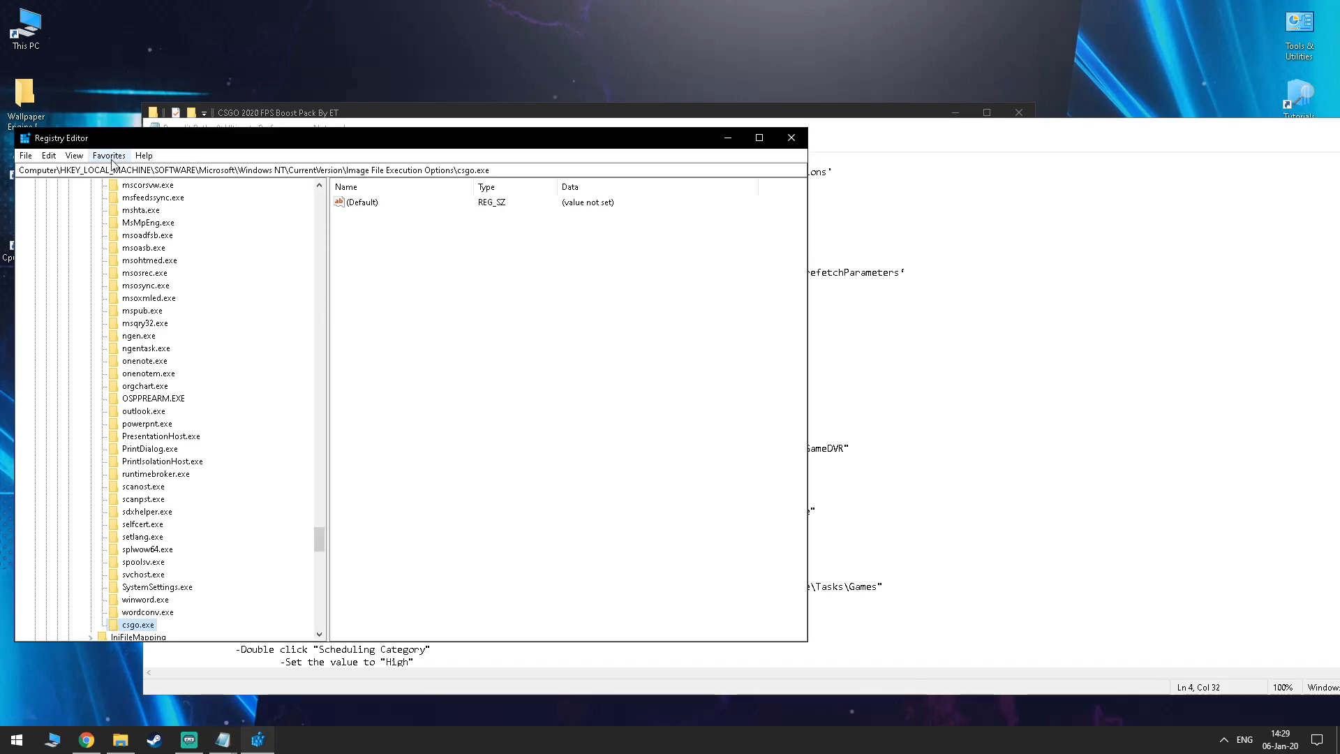
right_click(145, 632)
mouse_move(167, 522)
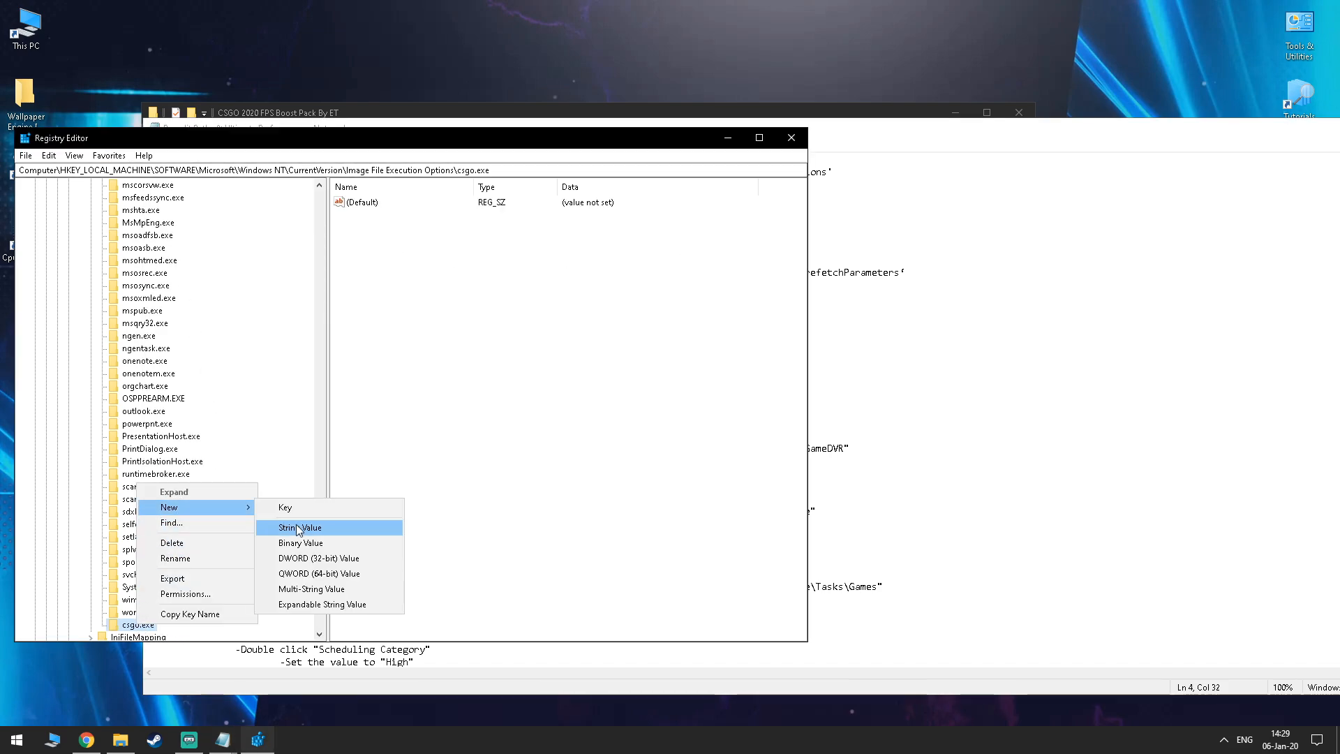
left_click(280, 525)
type("PerfOptions")
key("Return")
- Add a DWORD (32-bit) value named CpuPriorityClass to the PerfOptions key, taking the name from the notes
left_click(684, 285)
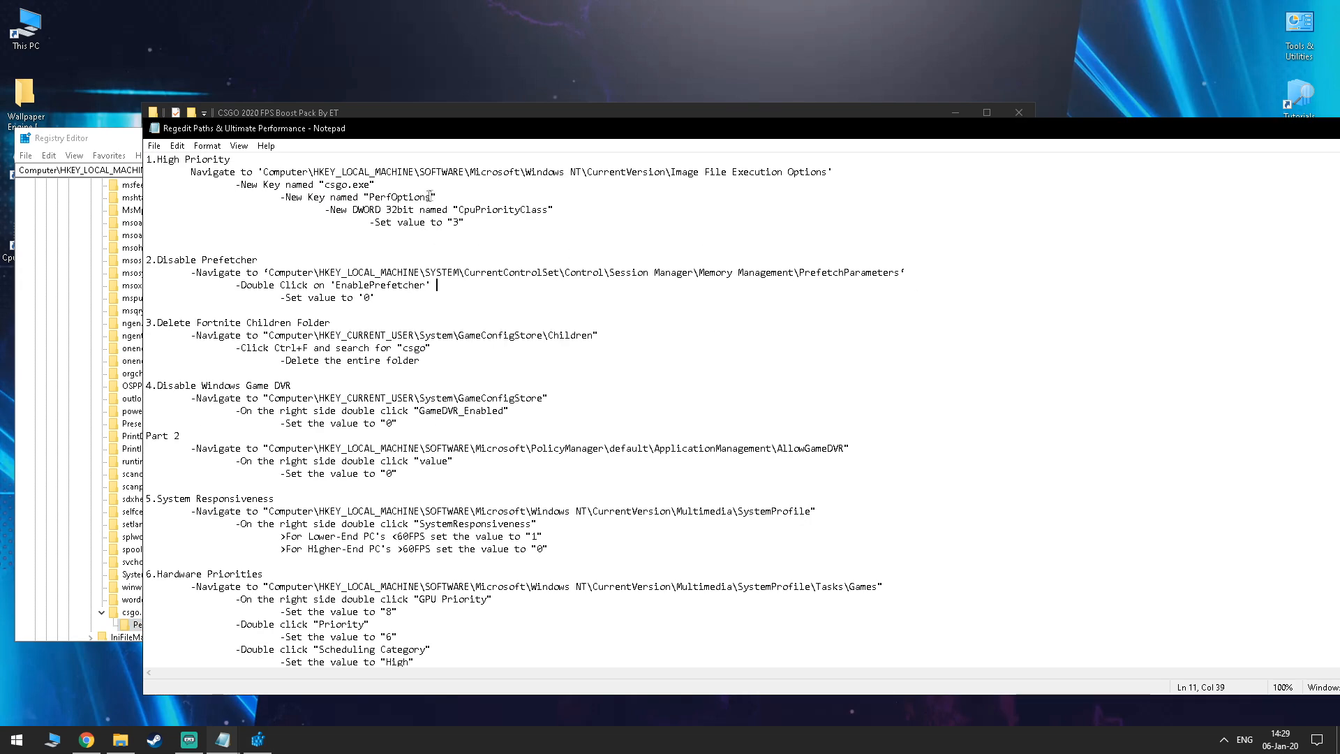
left_click_drag(461, 209, 549, 210)
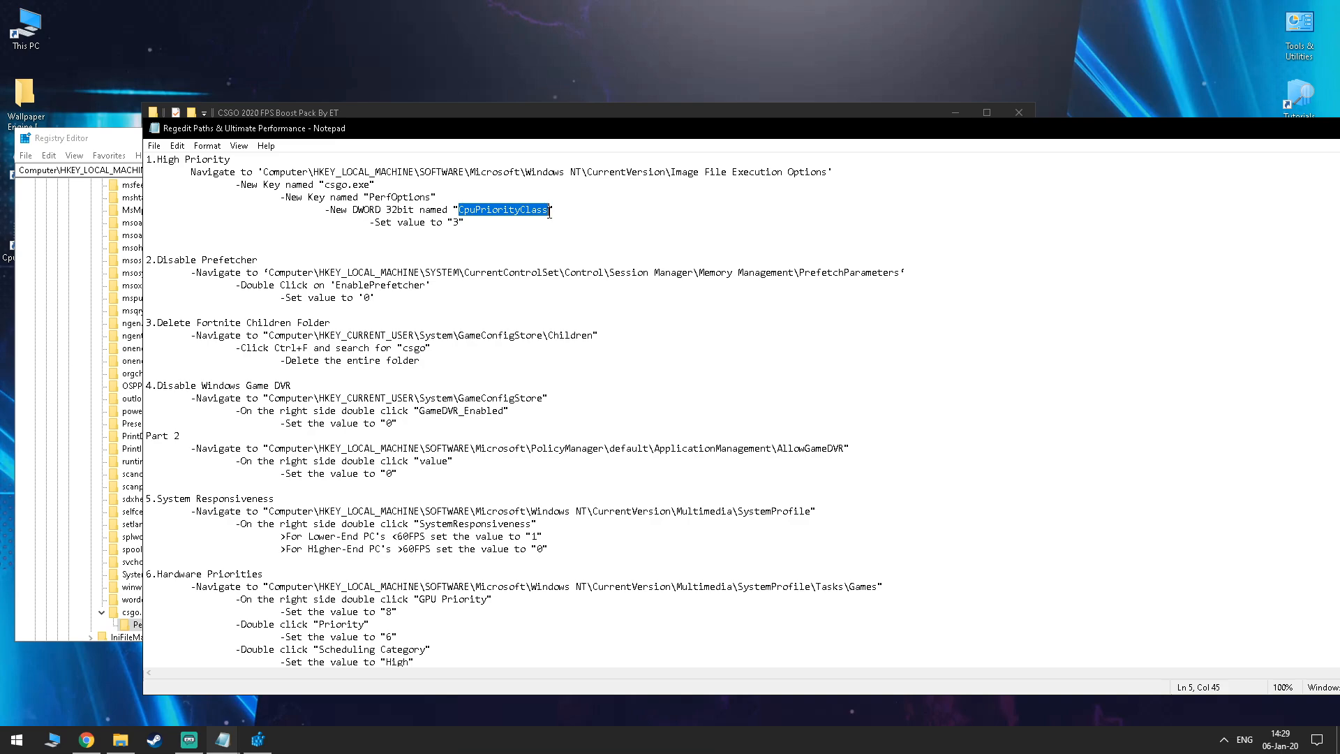
right_click(549, 212)
left_click(580, 257)
left_click(119, 143)
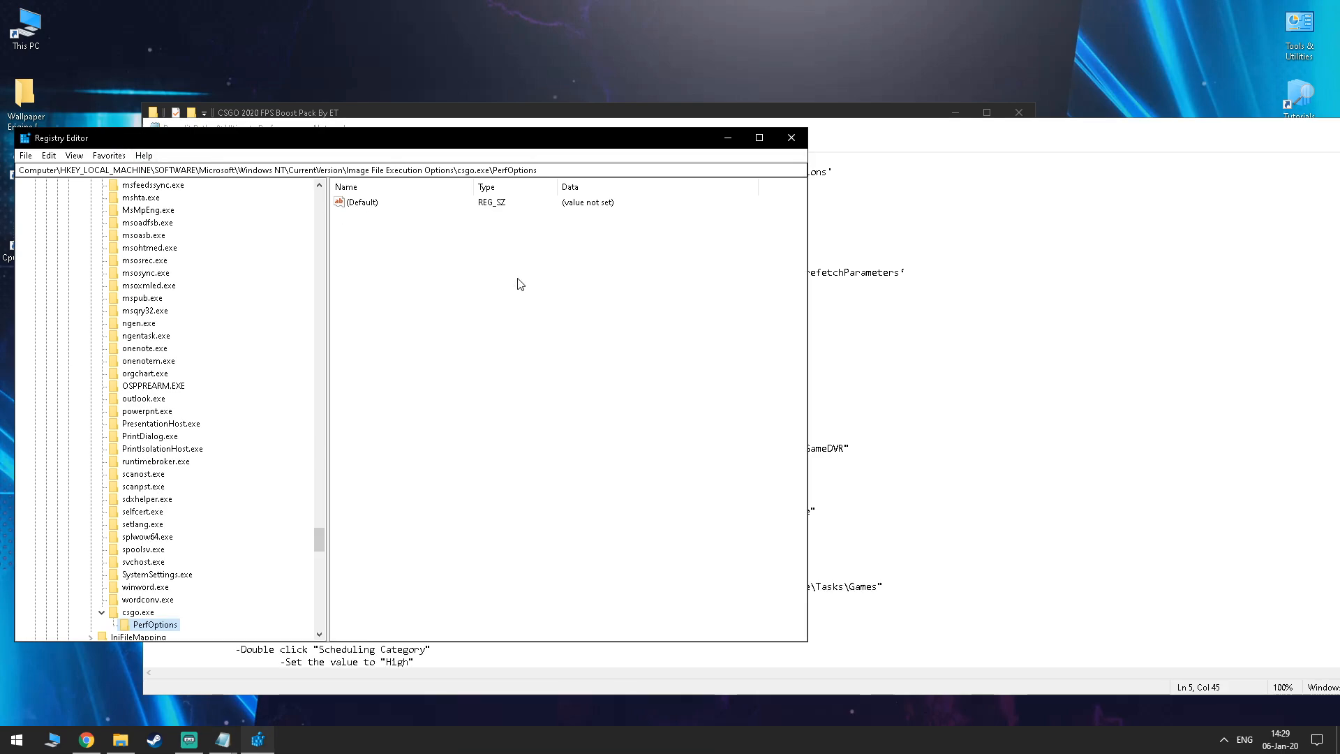
right_click(518, 279)
mouse_move(570, 297)
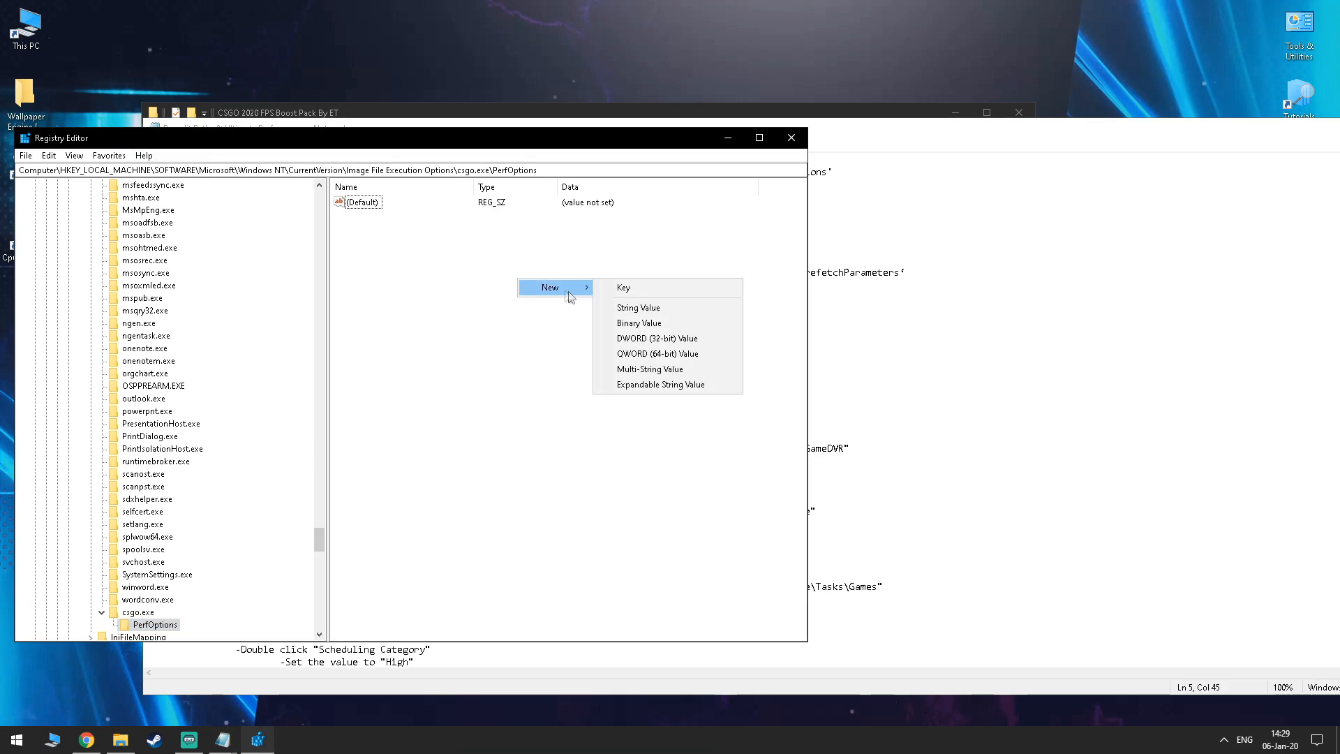
left_click(644, 339)
type("P")
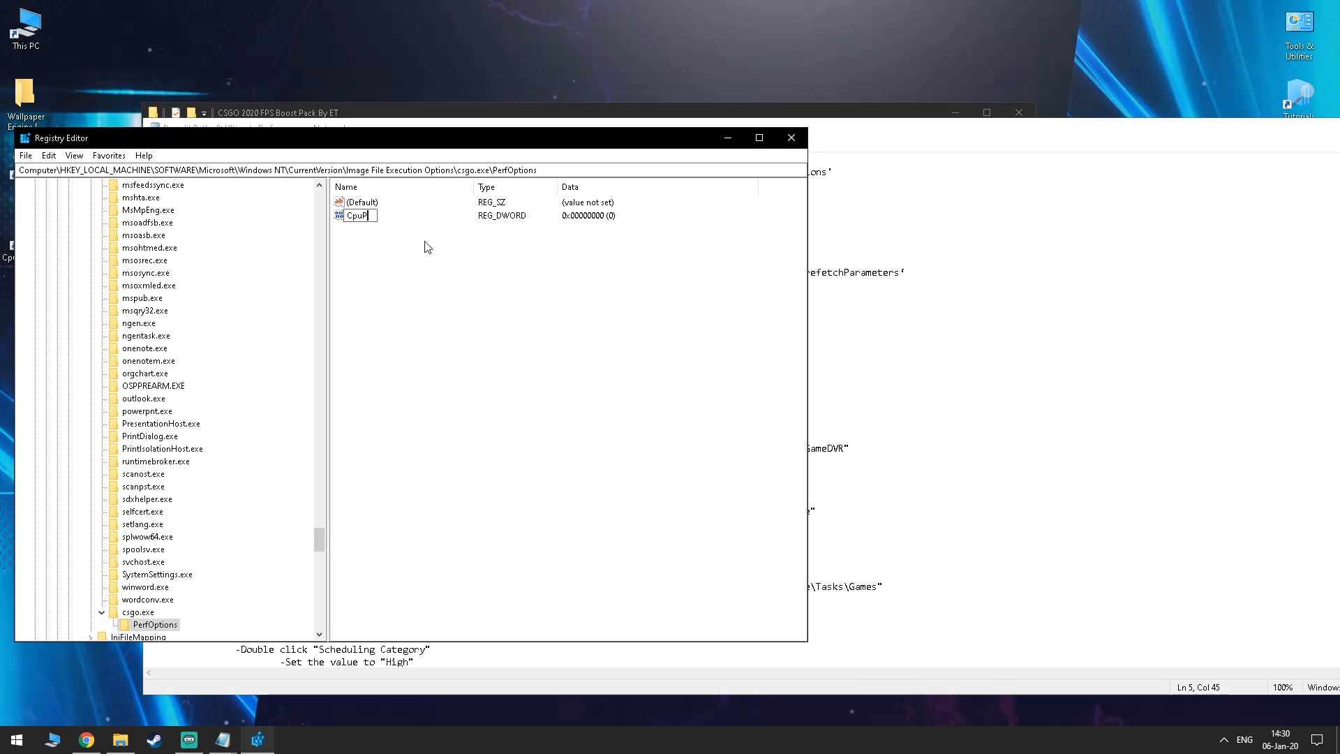
type("ityClass")
key("Return")
- Set the CpuPriorityClass value data to 3, as the notes specify
left_click(845, 285)
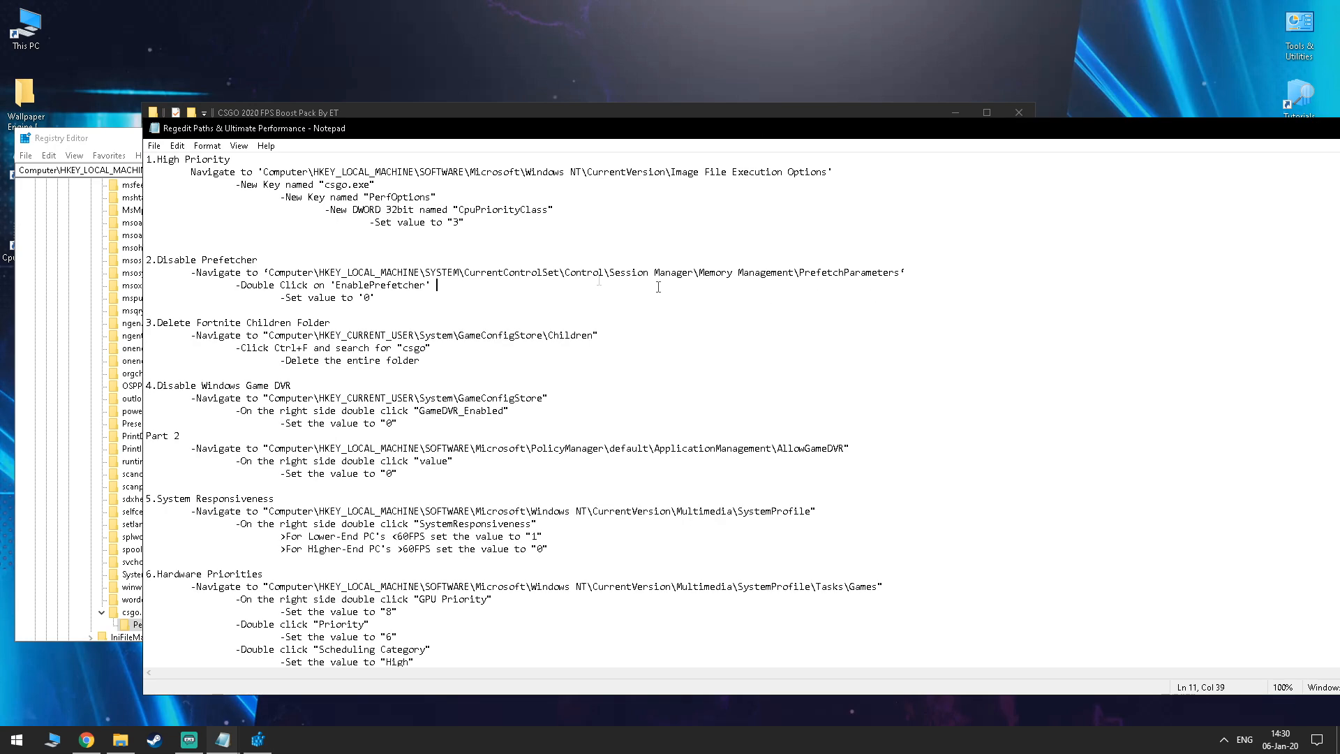
double_click(453, 222)
left_click(117, 141)
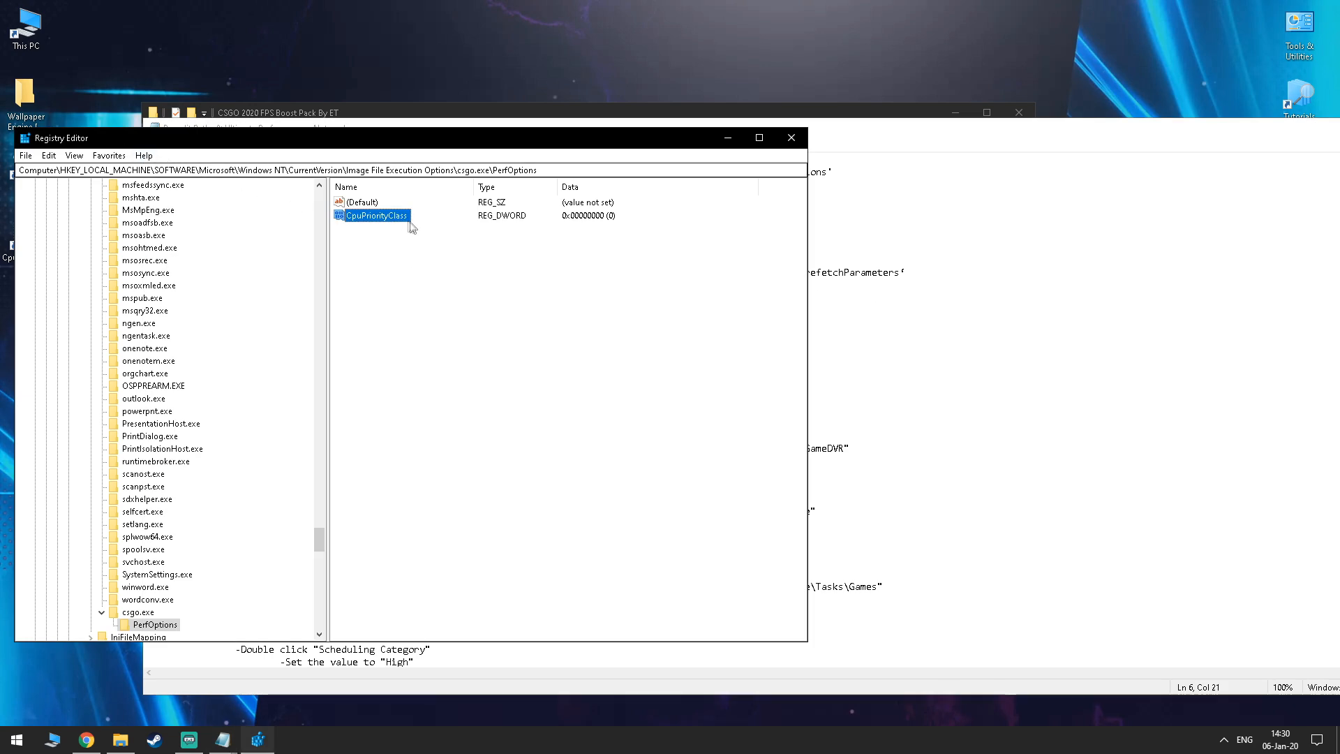
double_click(392, 214)
type("3")
left_click(196, 312)
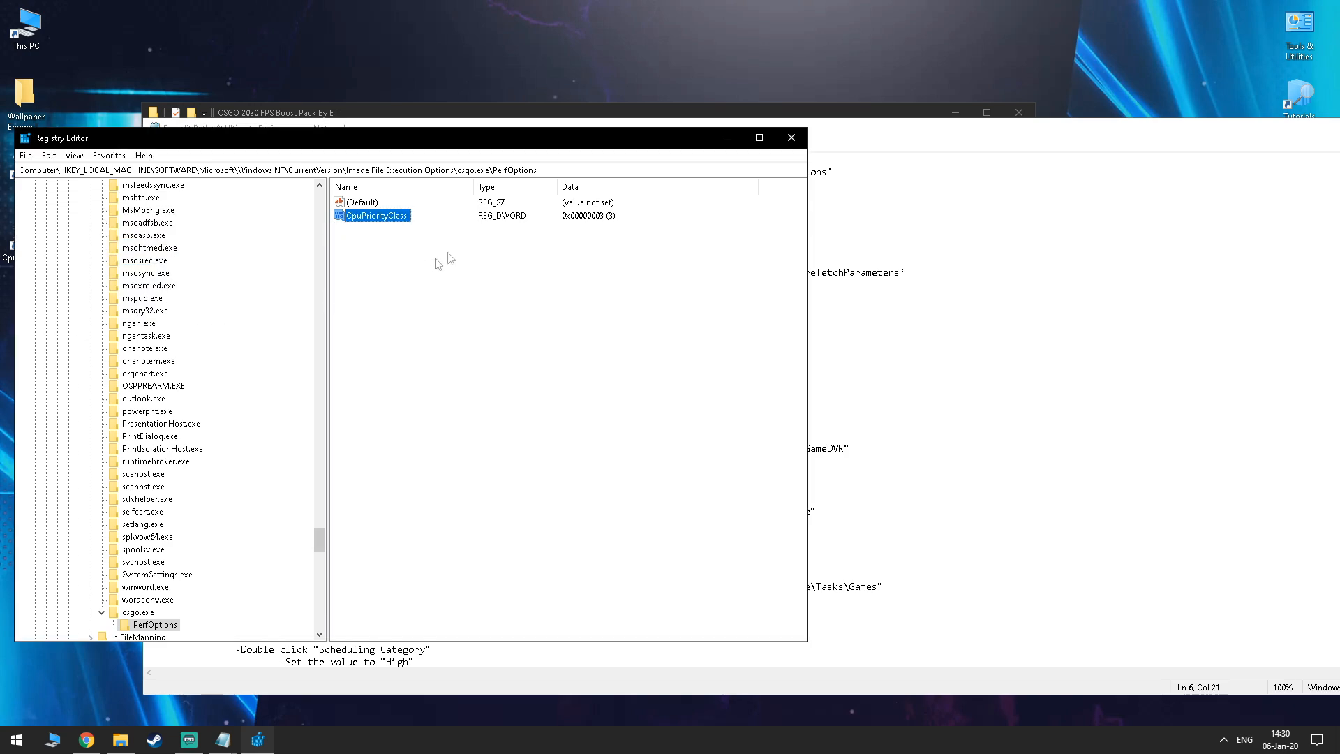
- Copy the Disable Prefetcher path from the notes and go to the PrefetchParameters key in the Registry Editor
left_click(877, 220)
left_click_drag(267, 273, 900, 275)
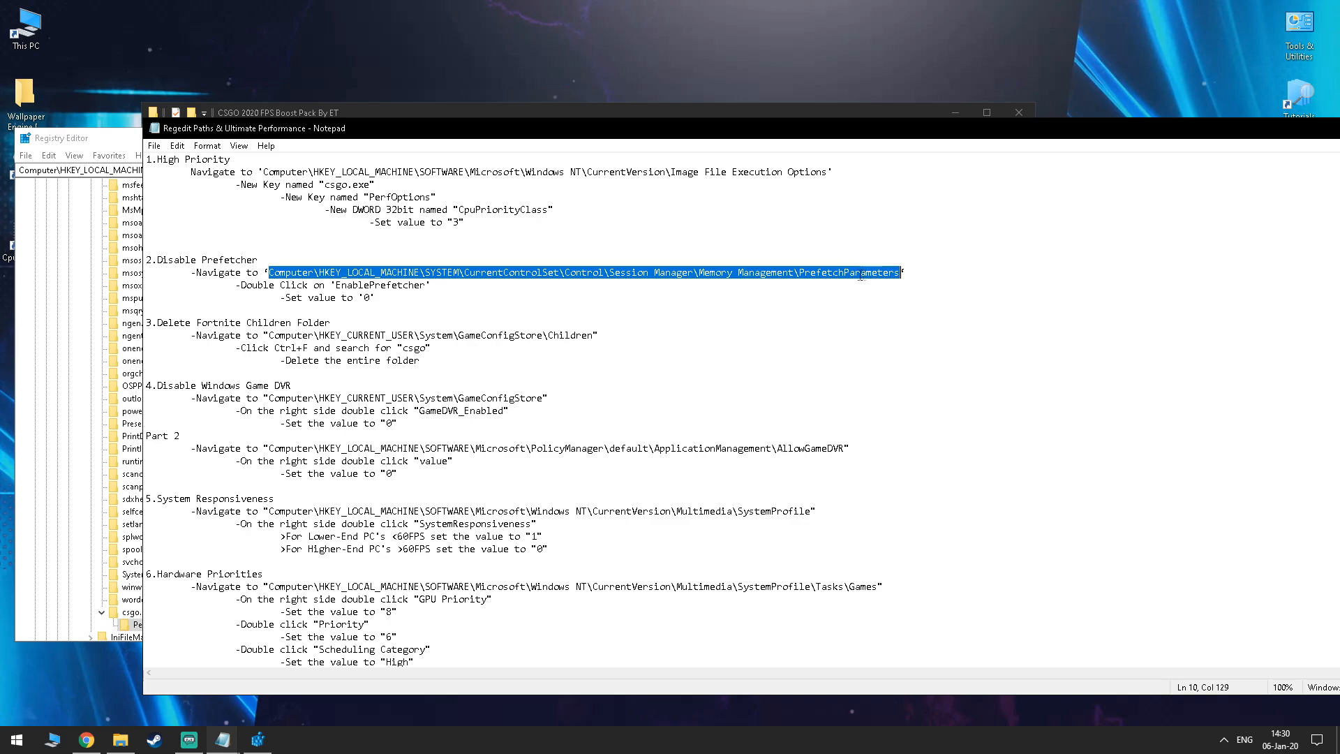
right_click(868, 271)
left_click(890, 312)
left_click(125, 171)
left_click(114, 171)
key("ctrl+a")
key("ctrl+v")
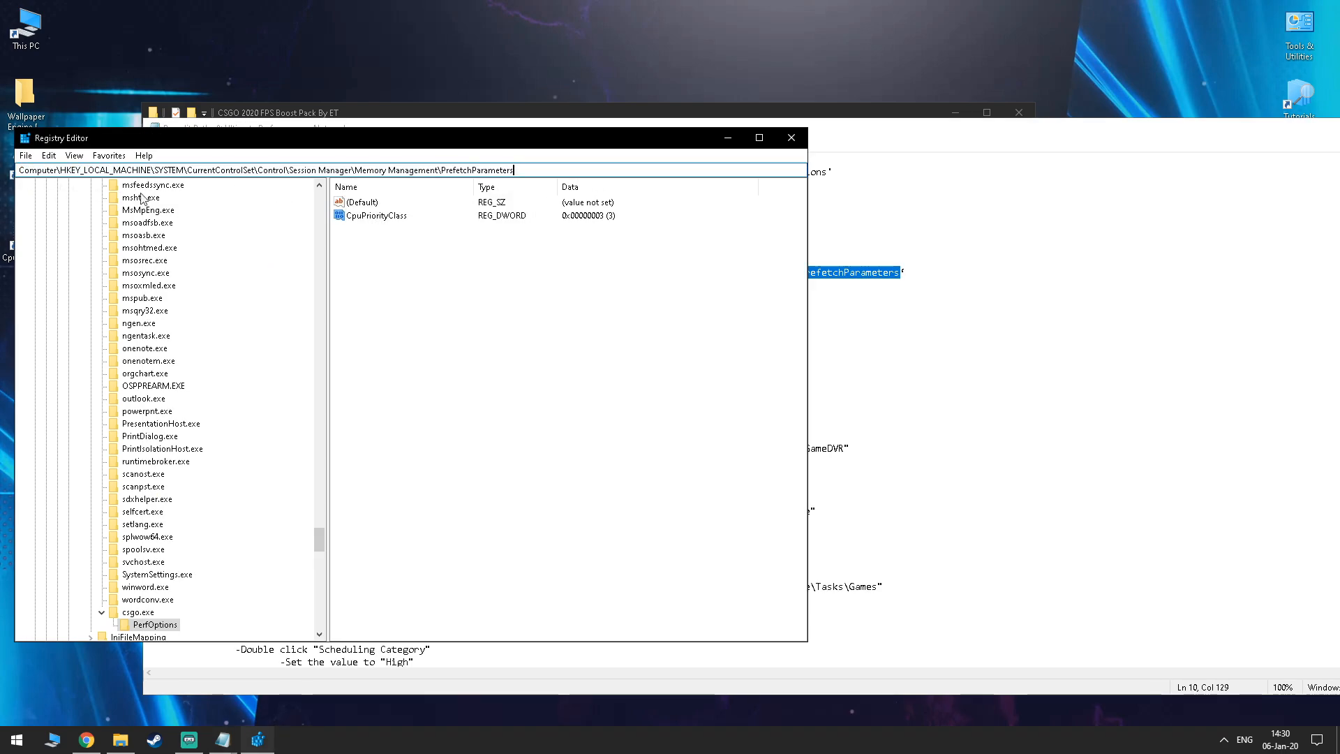
key("Return")
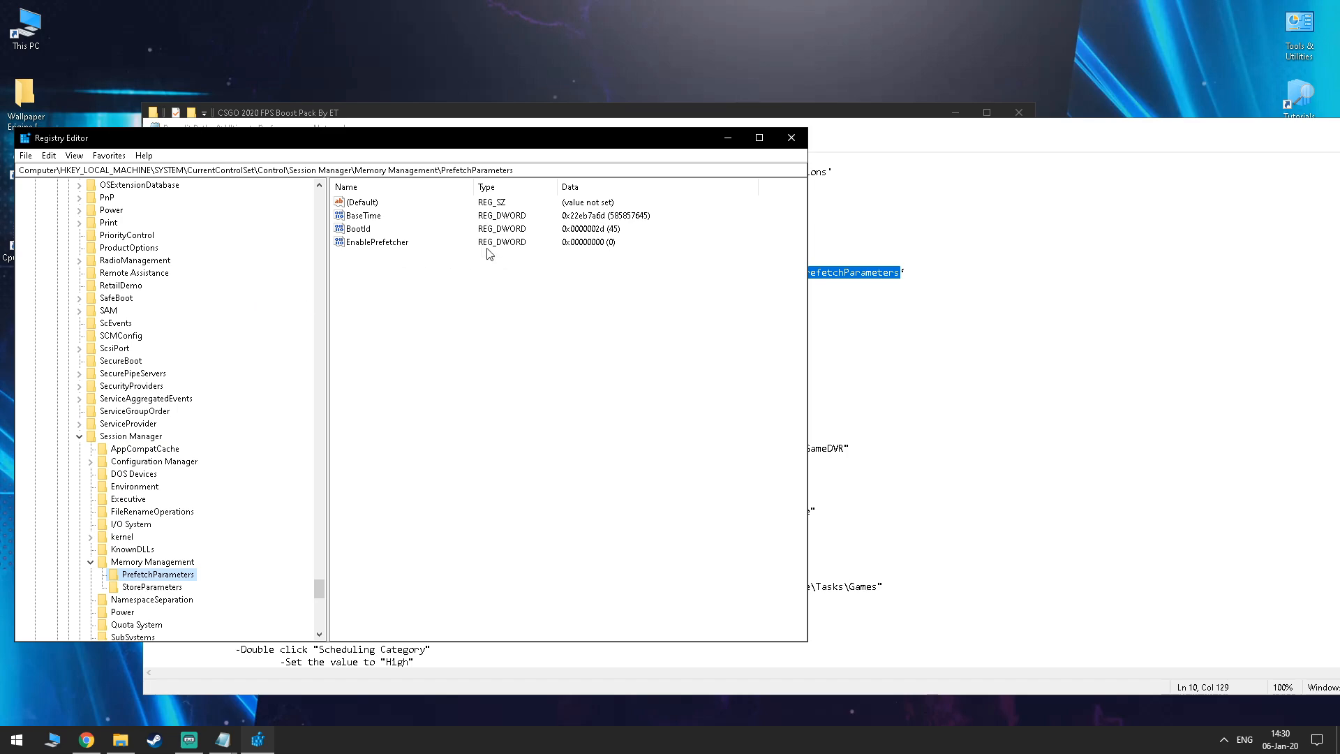
- Check the prefetcher instruction in the notes, then open EnablePrefetcher and accept 0 as its value data
left_click(841, 286)
double_click(362, 284)
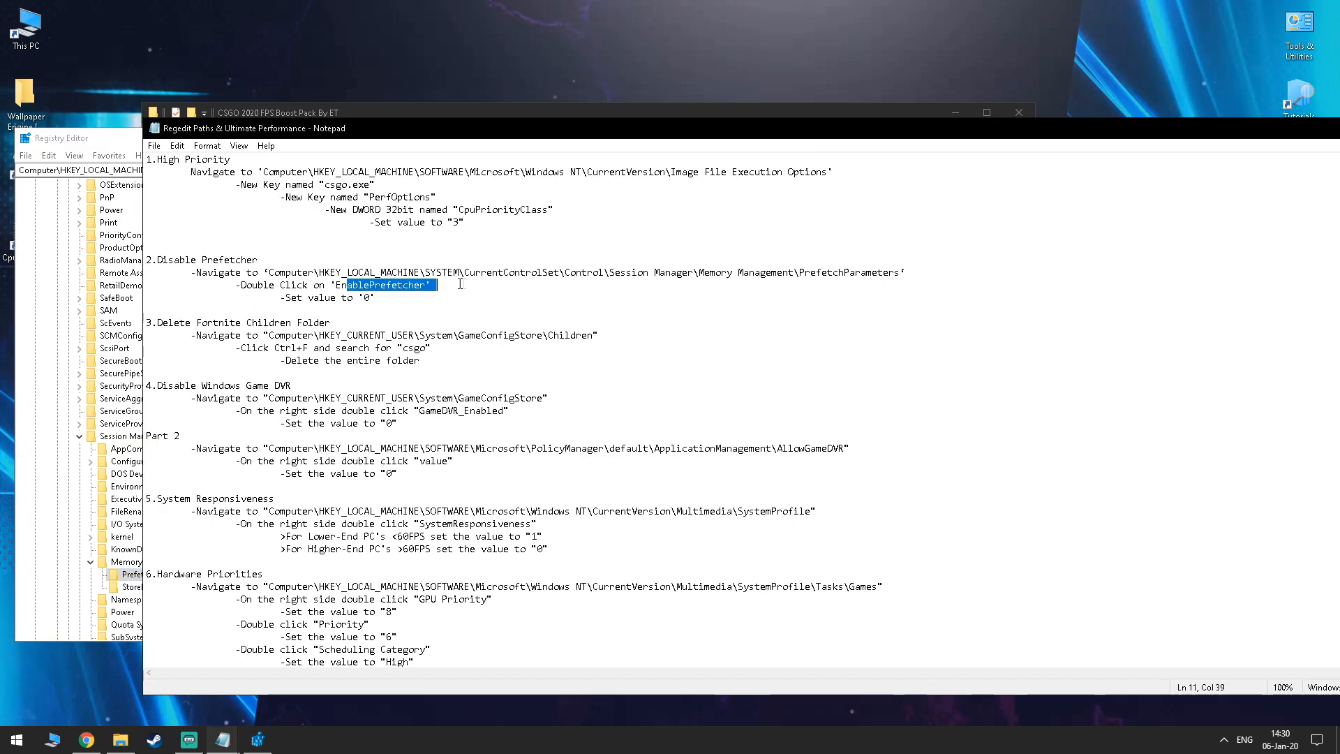
key("alt+Tab")
double_click(450, 243)
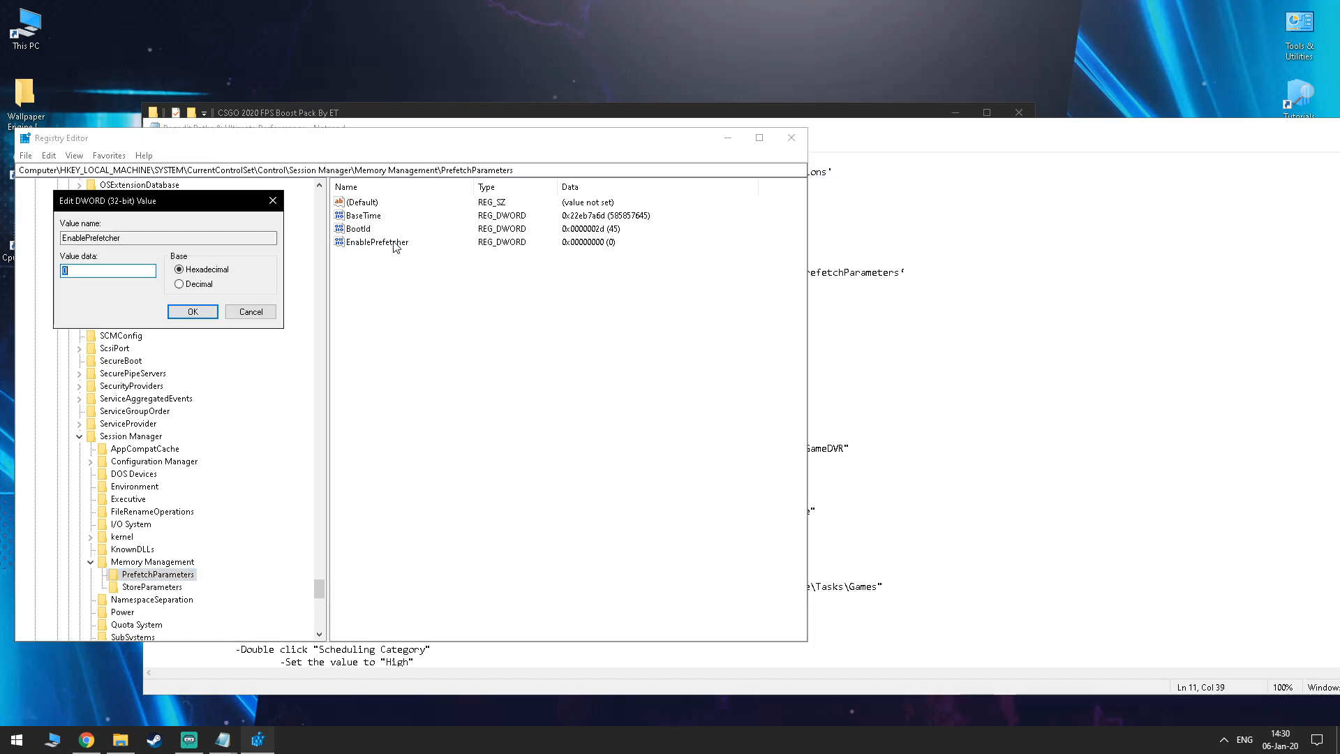
left_click(200, 315)
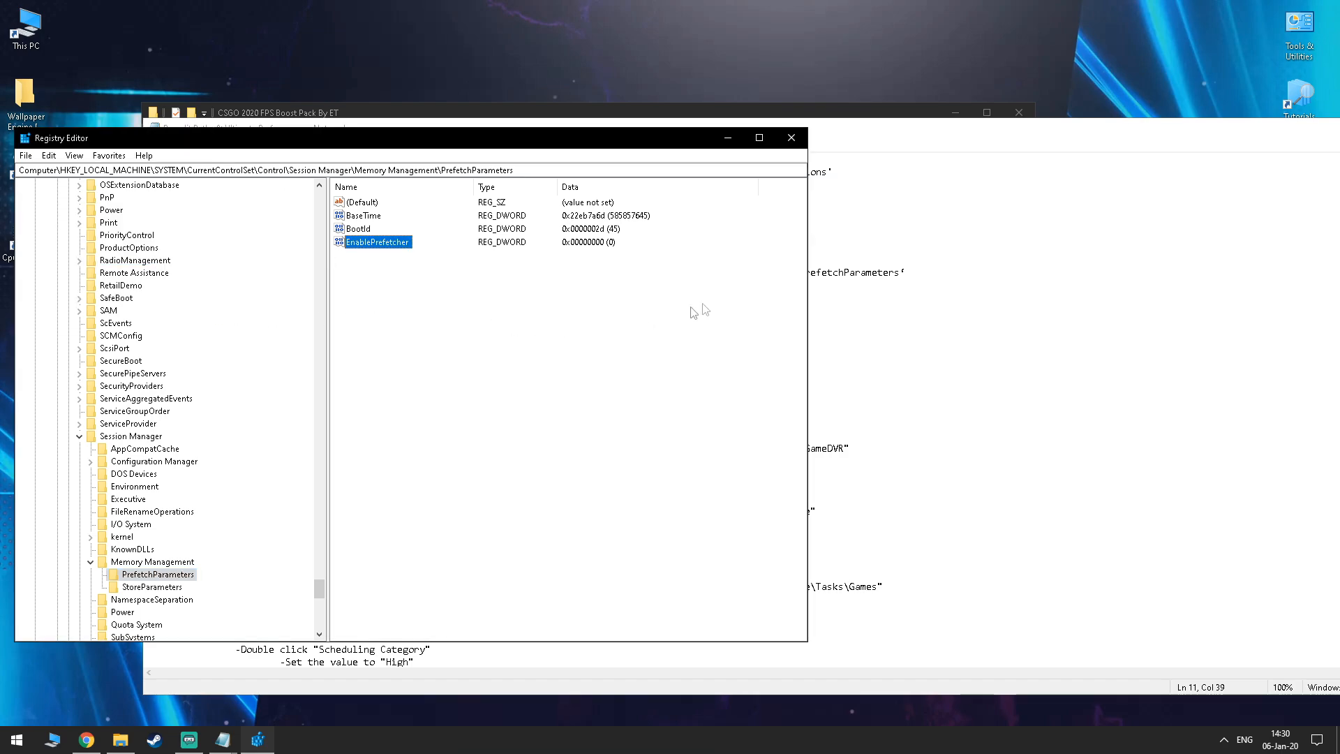
- Replace the word "Fortnite" with "CSGO" in the heading of section 3 of the notes
left_click(874, 298)
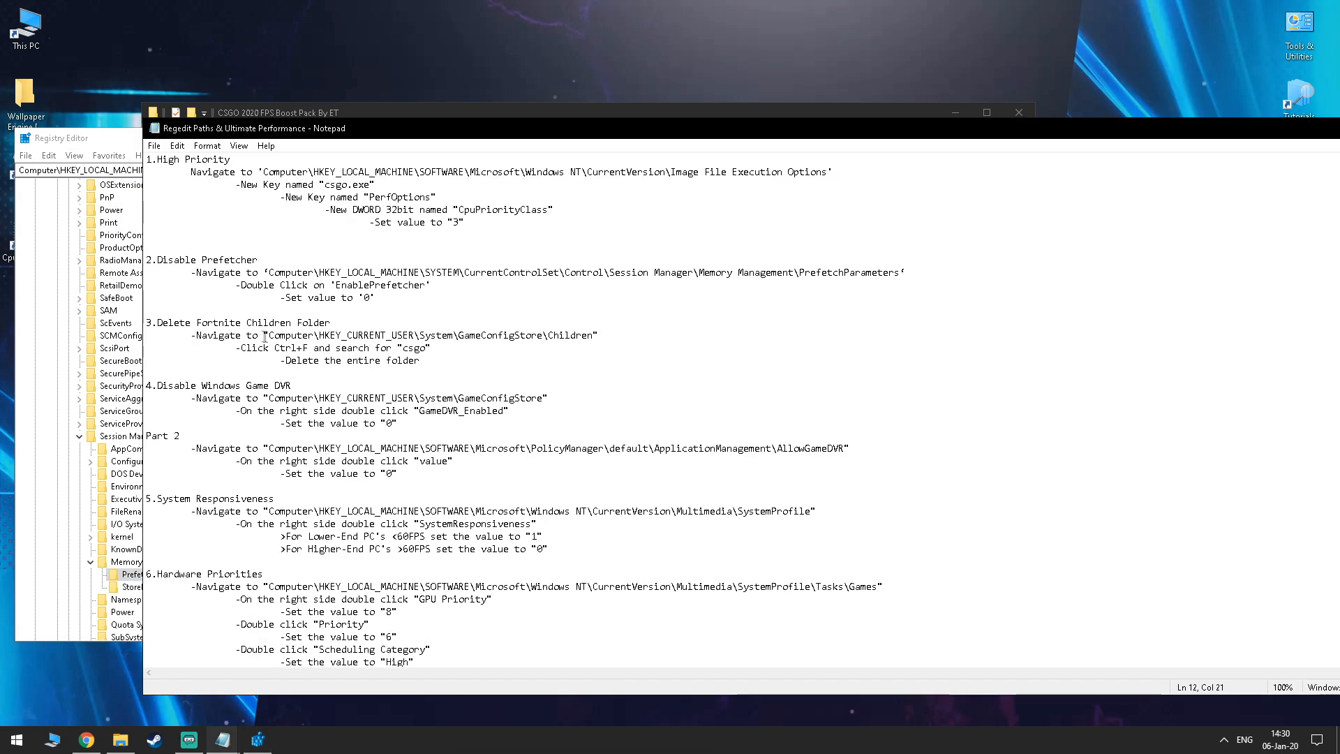
left_click_drag(240, 323, 203, 321)
type("CSGO")
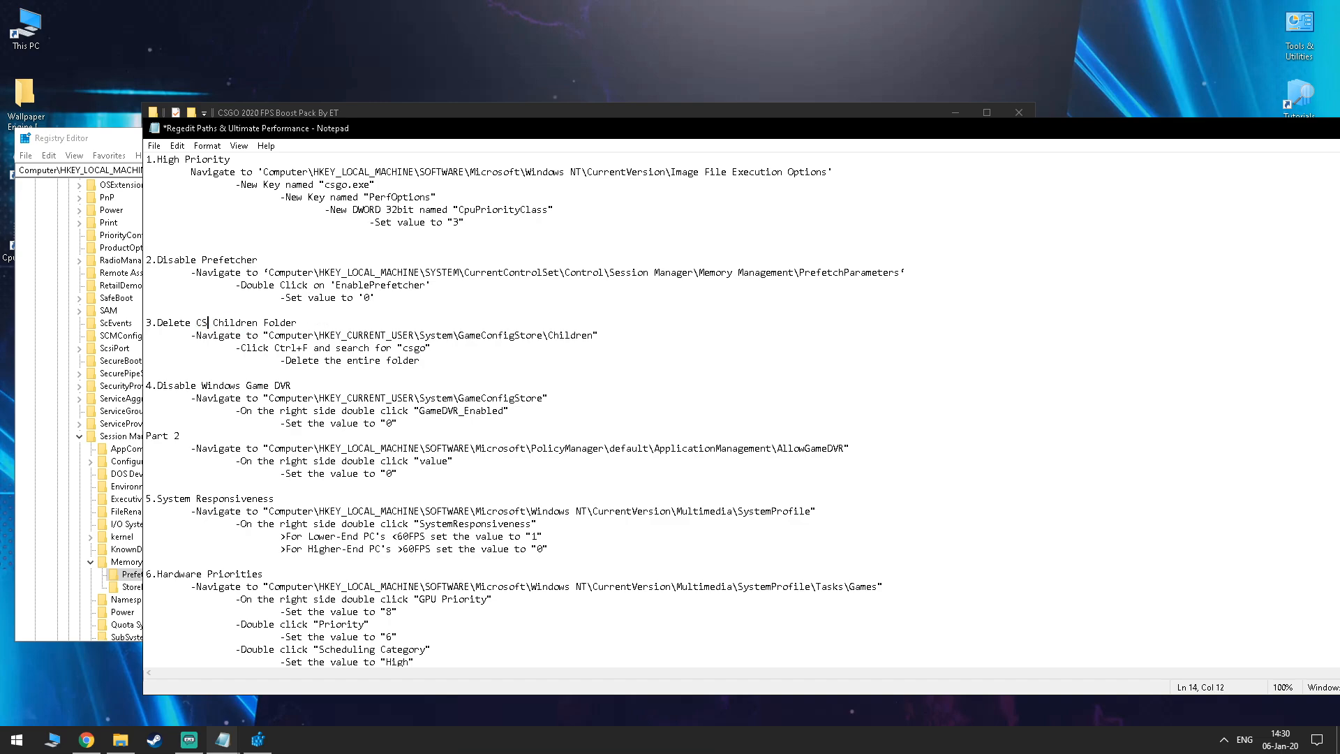
- Copy the section 3 Children path from the notes and go to the GameConfigStore\Children key in the Registry Editor
left_click_drag(269, 336, 593, 335)
right_click(575, 337)
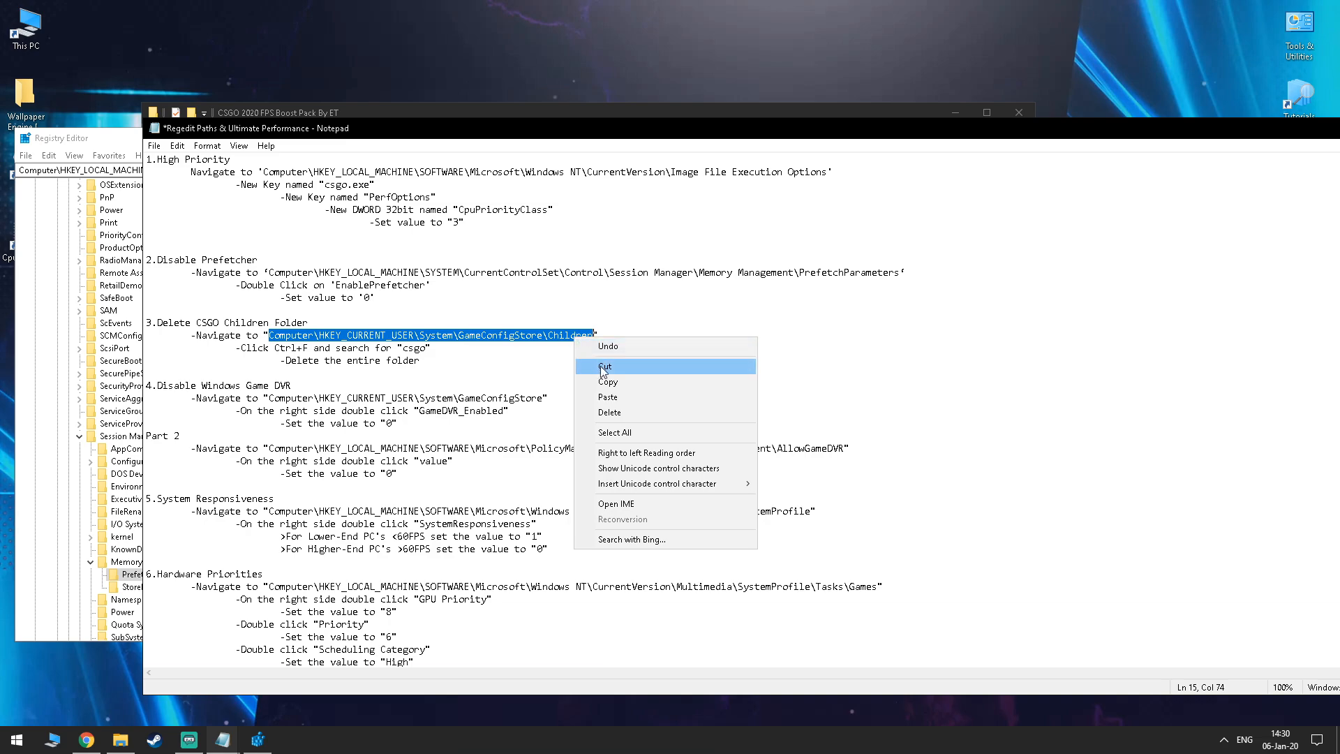
left_click(607, 382)
left_click(135, 151)
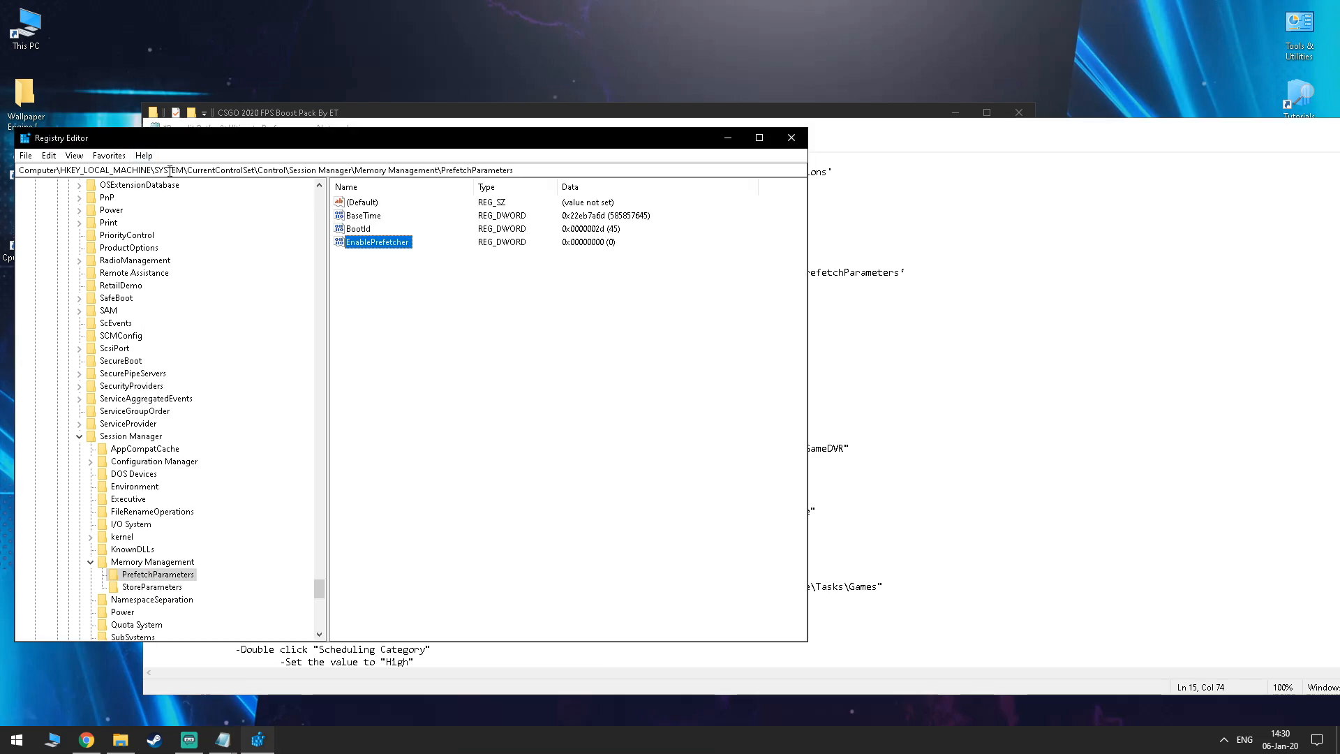
left_click(282, 173)
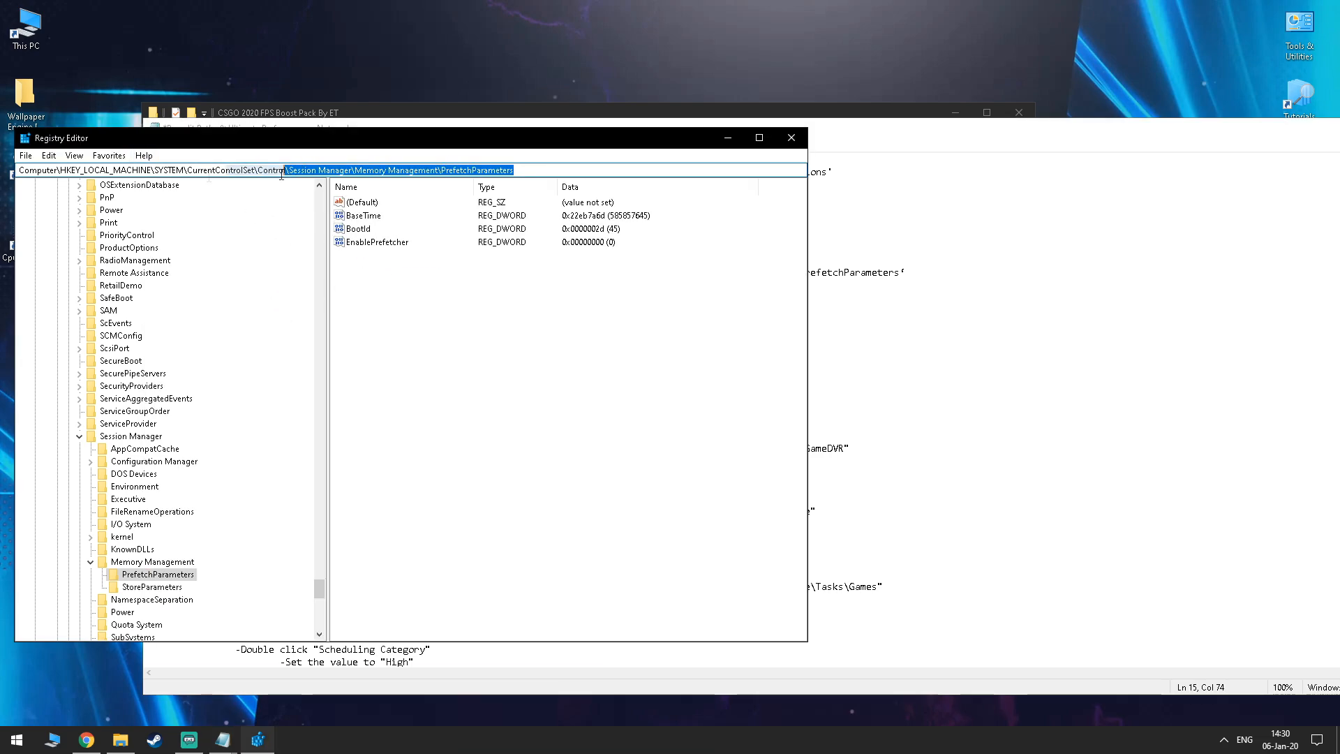
key("ctrl+v")
key("Return")
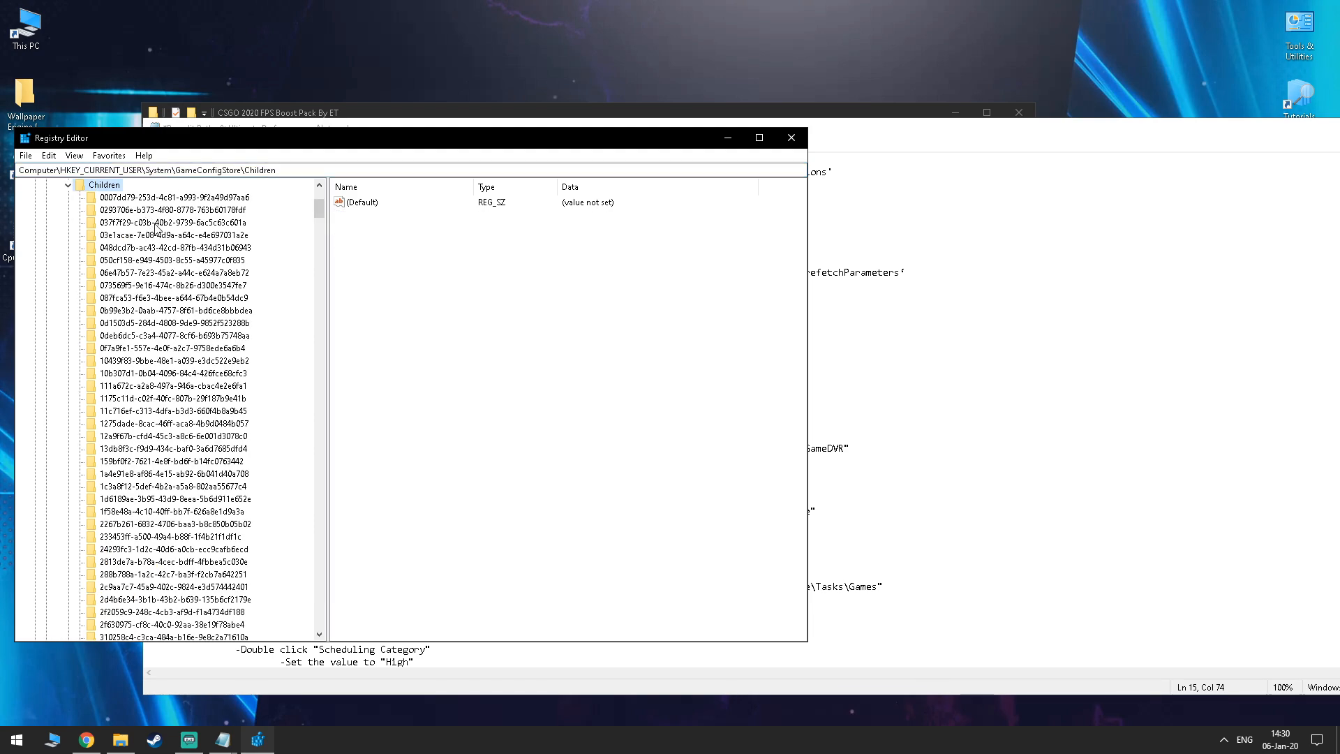
- Check the search instruction in section 3 of the notes, then search the registry from within the Children subkeys for "csgo"
left_click(164, 247)
key("ctrl+f")
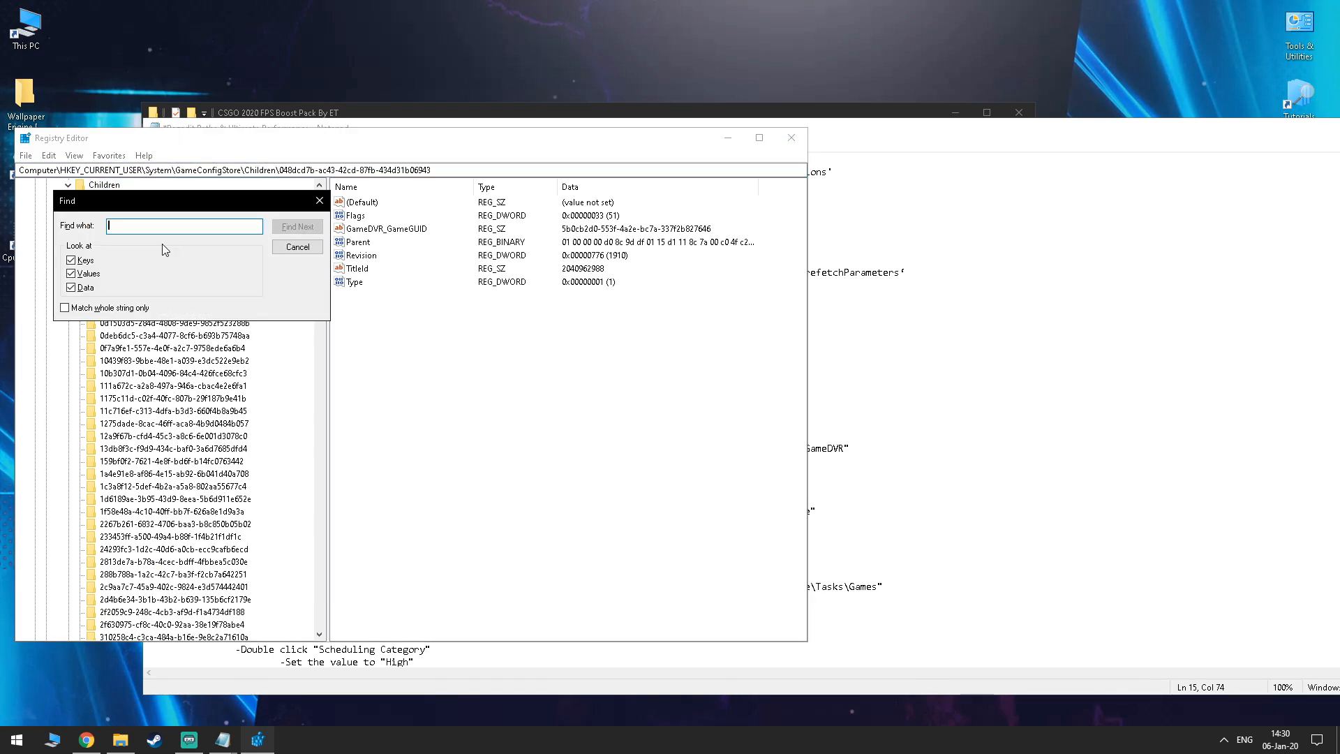
left_click(315, 198)
left_click(913, 264)
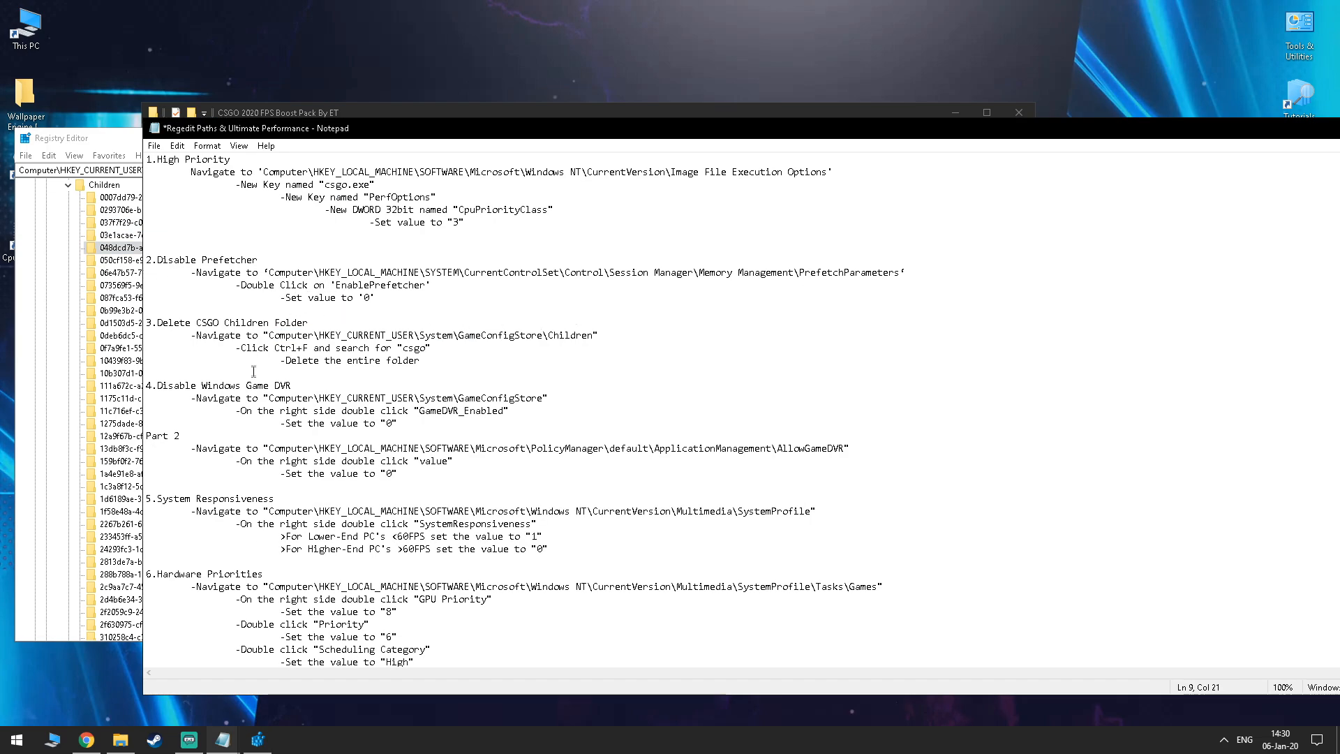
left_click_drag(280, 347, 433, 347)
left_click(491, 347)
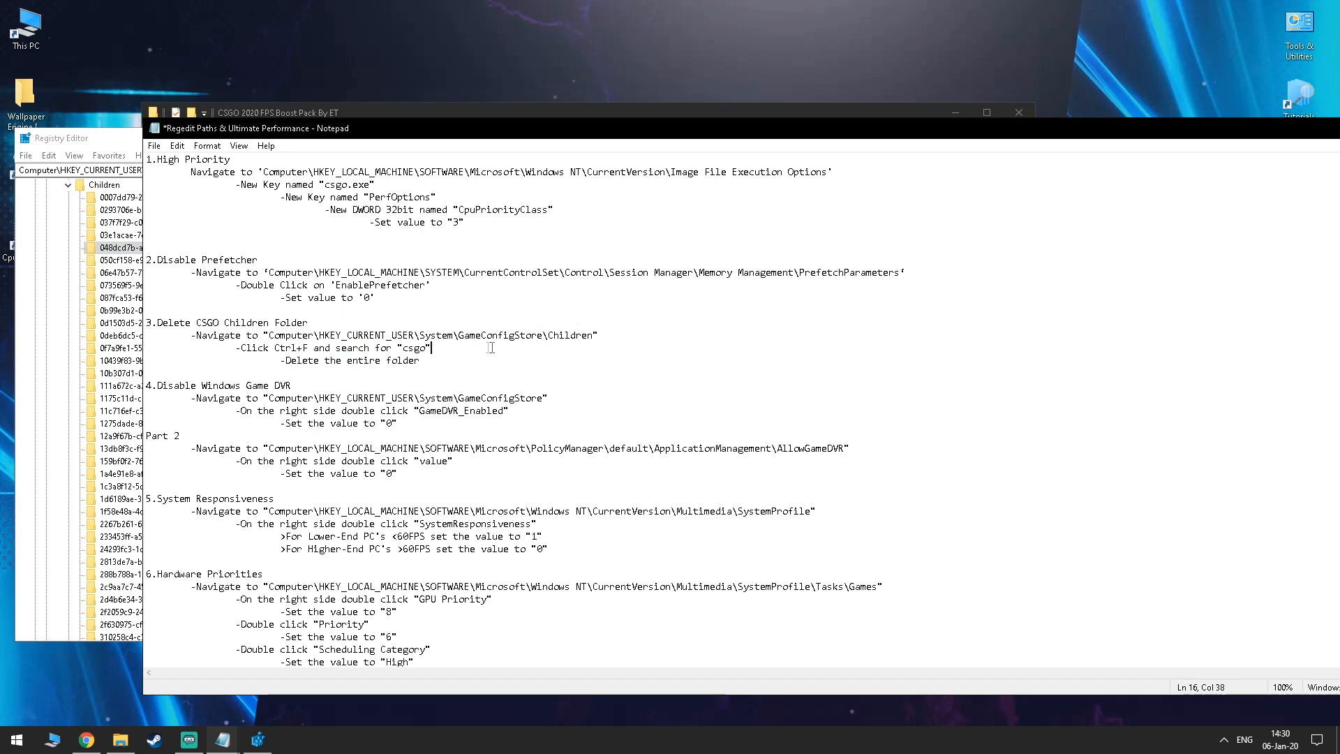
left_click(102, 143)
key("ctrl+f")
type("csgo")
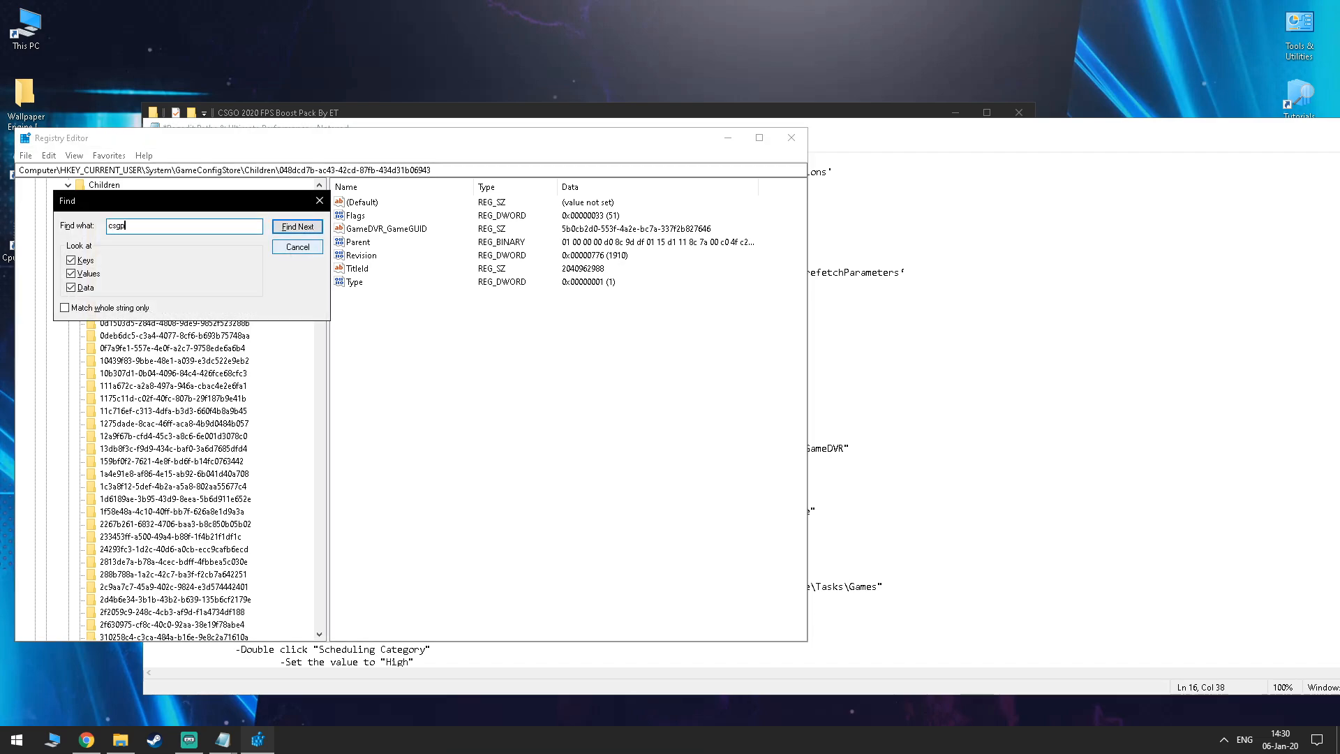
key("Return")
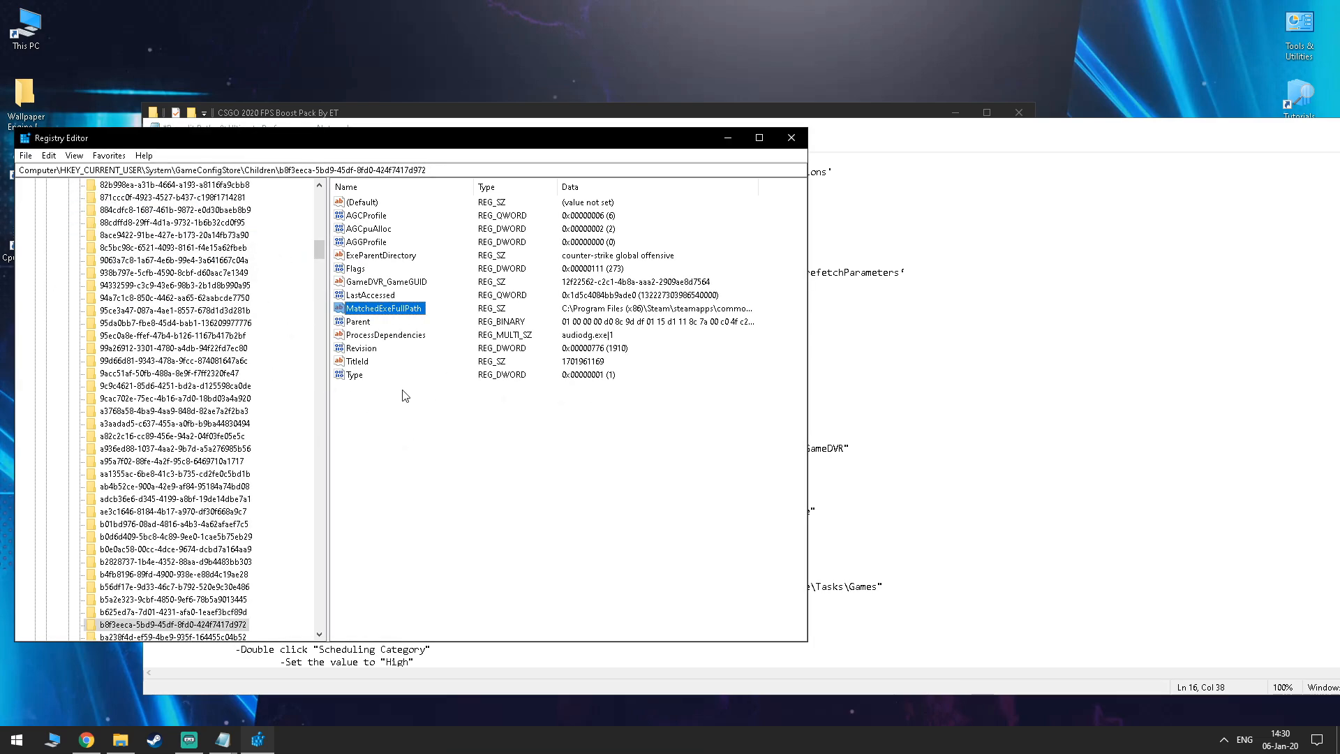
- Check the deletion instruction in the notes, then delete the entire Children subkey found by the csgo search
left_click(913, 415)
left_click_drag(282, 360, 419, 360)
left_click(101, 149)
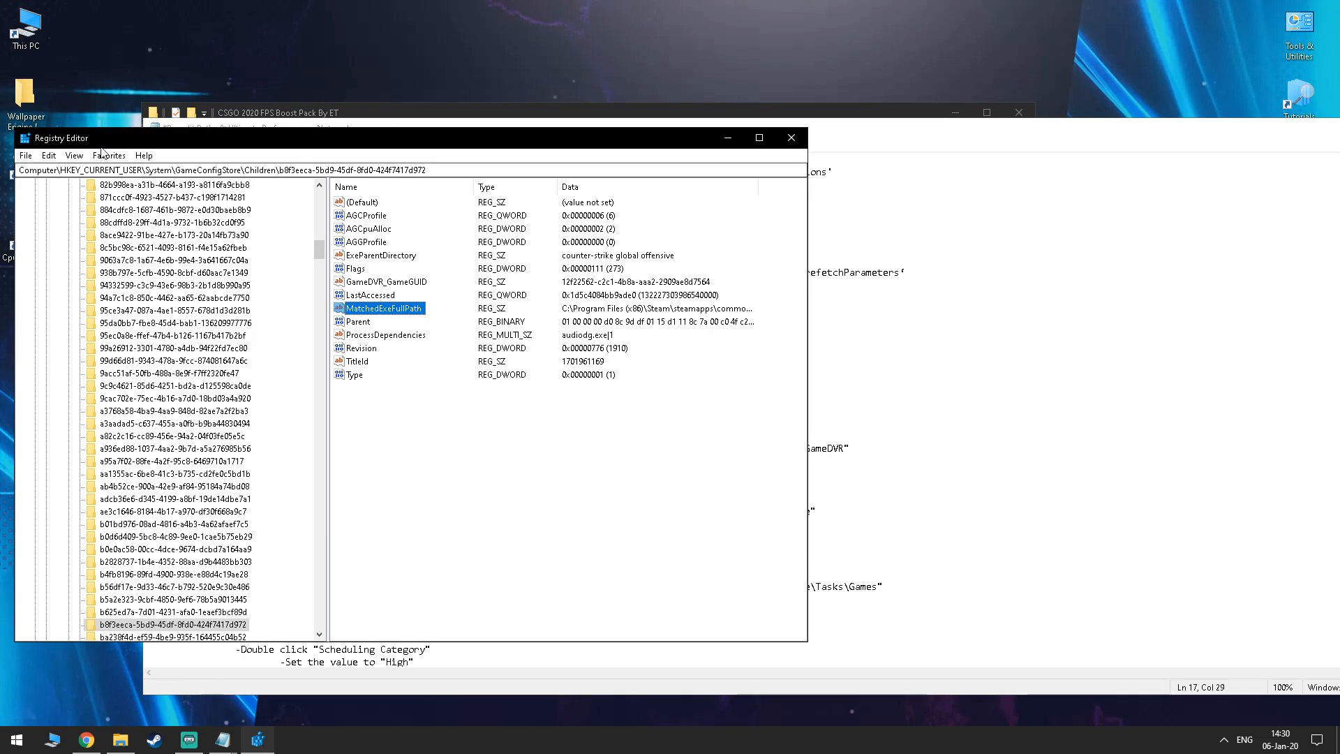
left_click(130, 625)
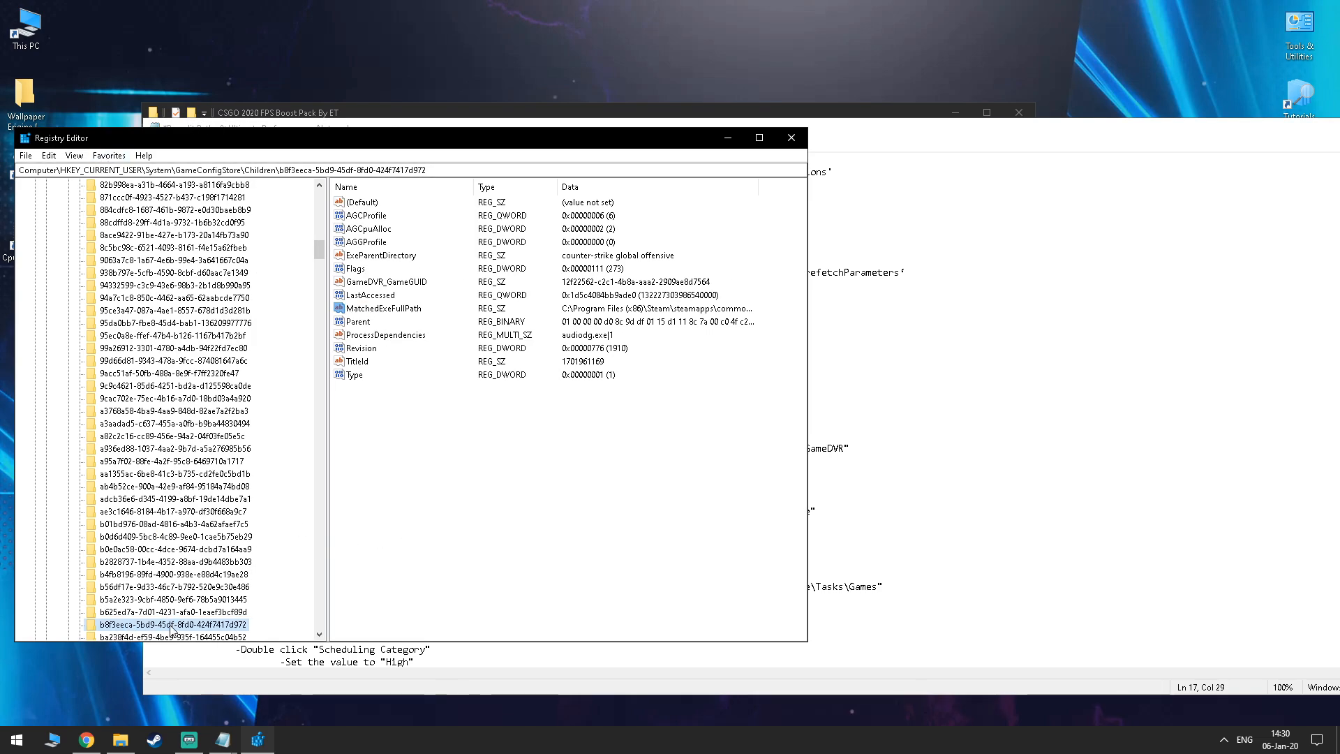
key("Delete")
left_click(744, 367)
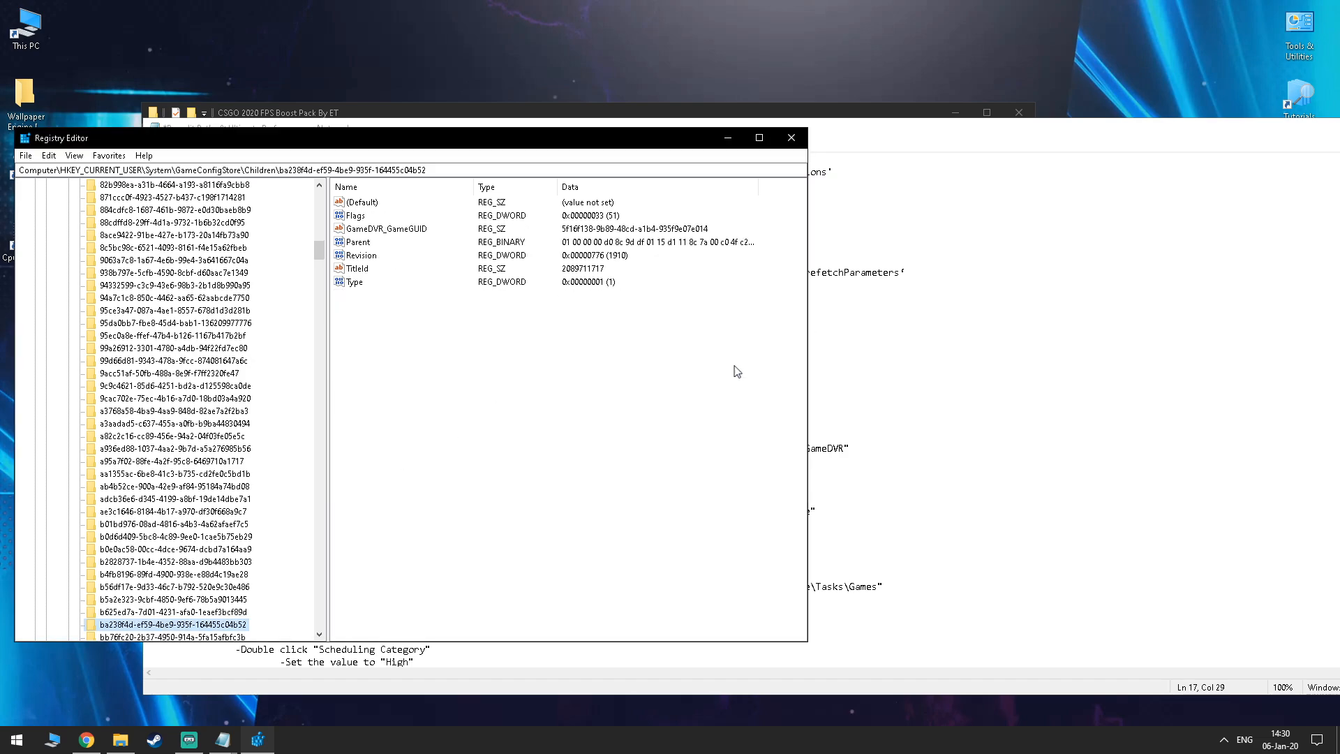
- Copy the first Disable Windows Game DVR path from the notes, go to the GameConfigStore key in the Registry Editor and collapse its Children subkey
left_click(907, 303)
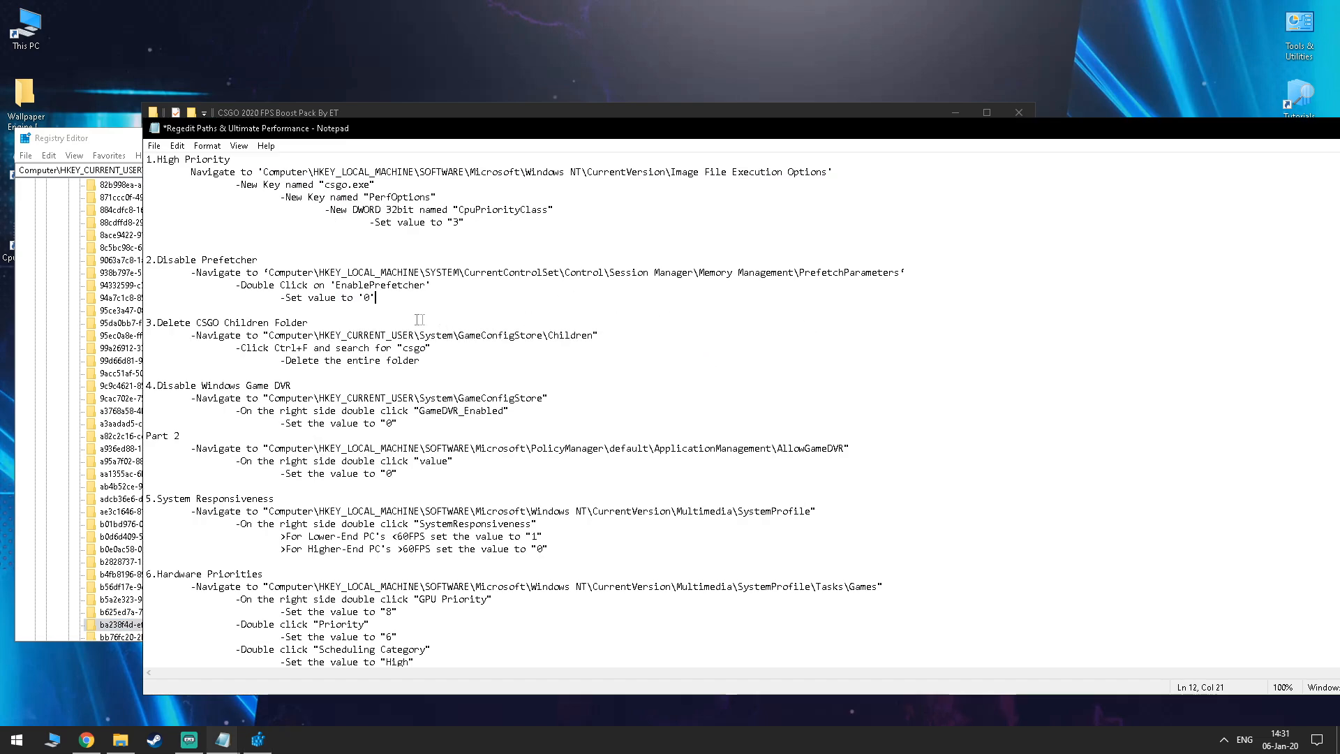
left_click_drag(197, 400, 472, 398)
left_click_drag(270, 399, 536, 402)
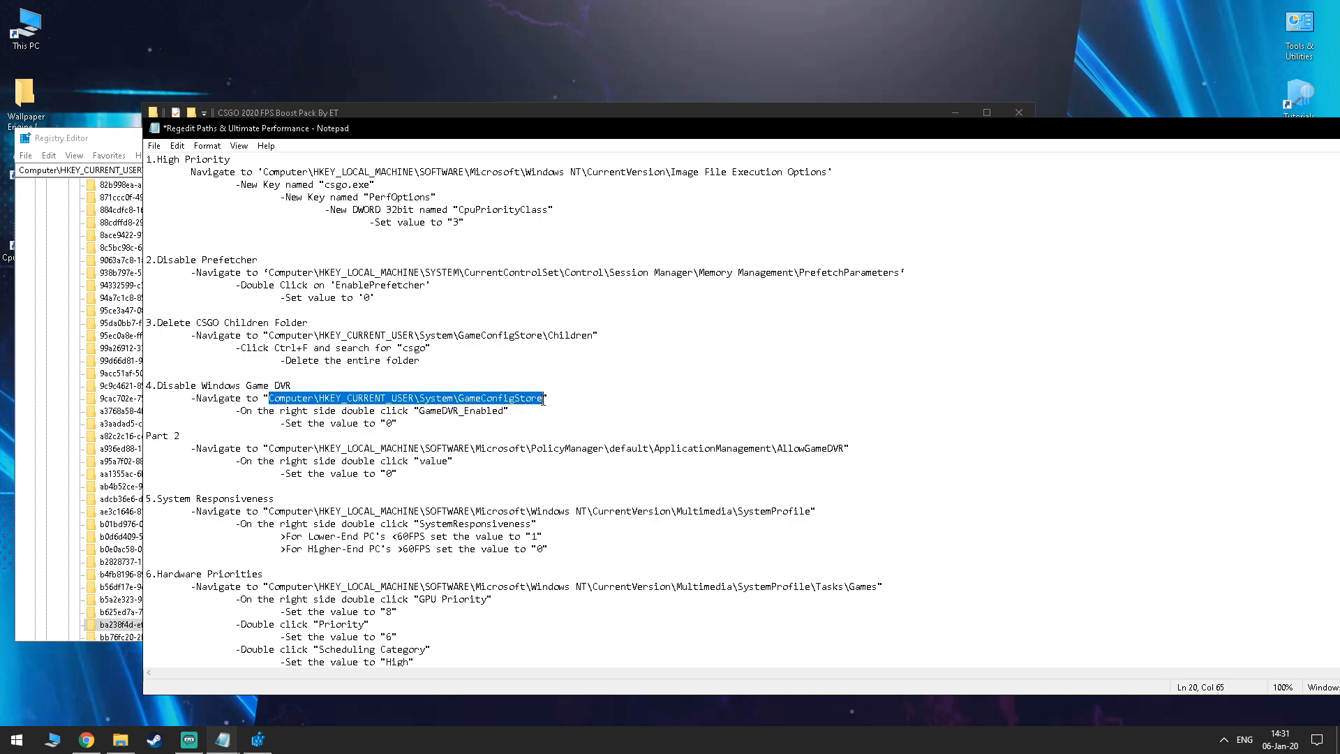
right_click(543, 400)
left_click(554, 438)
left_click(112, 171)
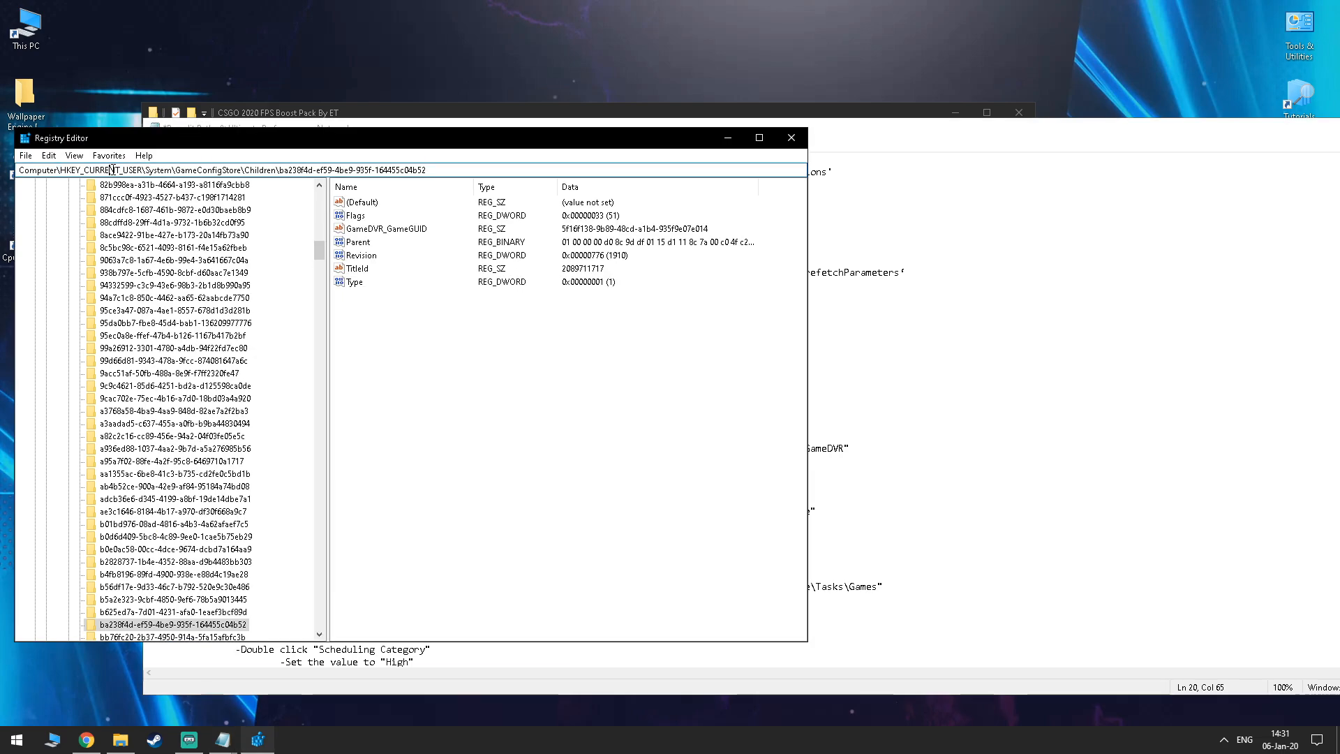
key("ctrl+a")
key("ctrl+v")
key("Return")
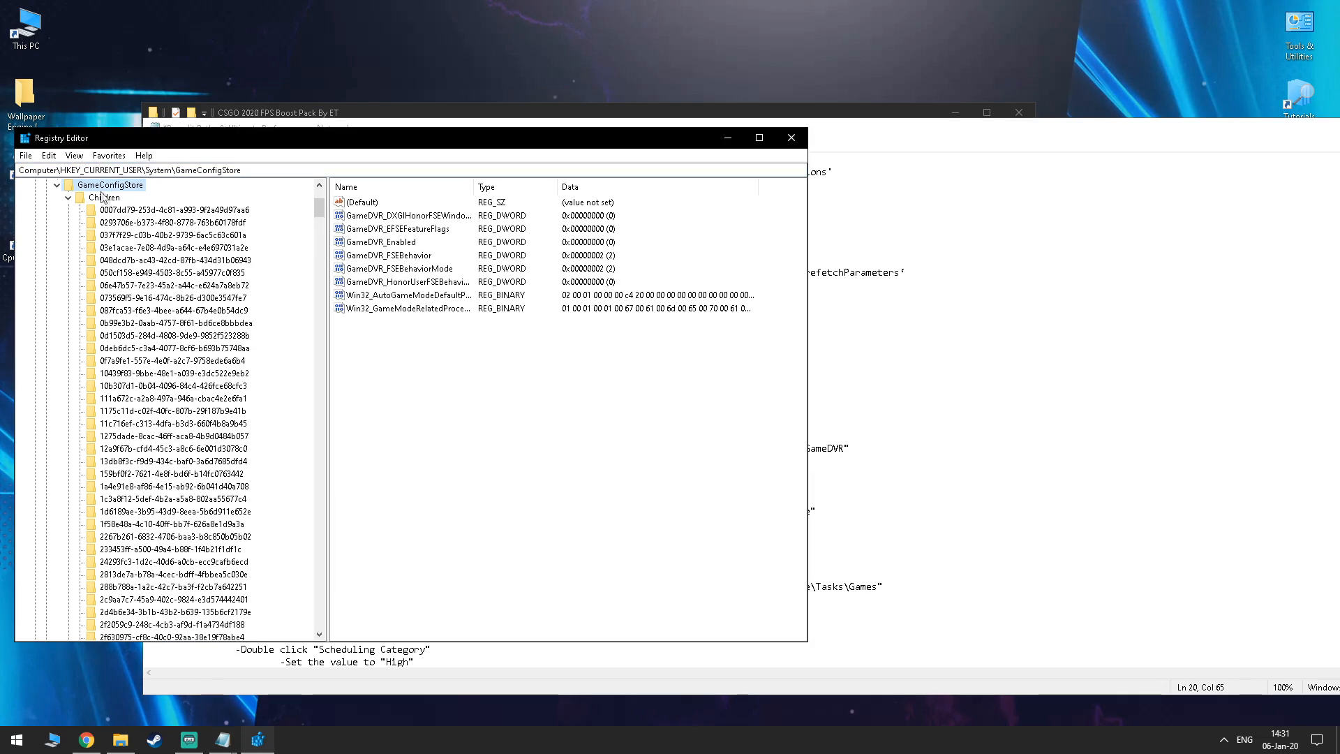
left_click(67, 198)
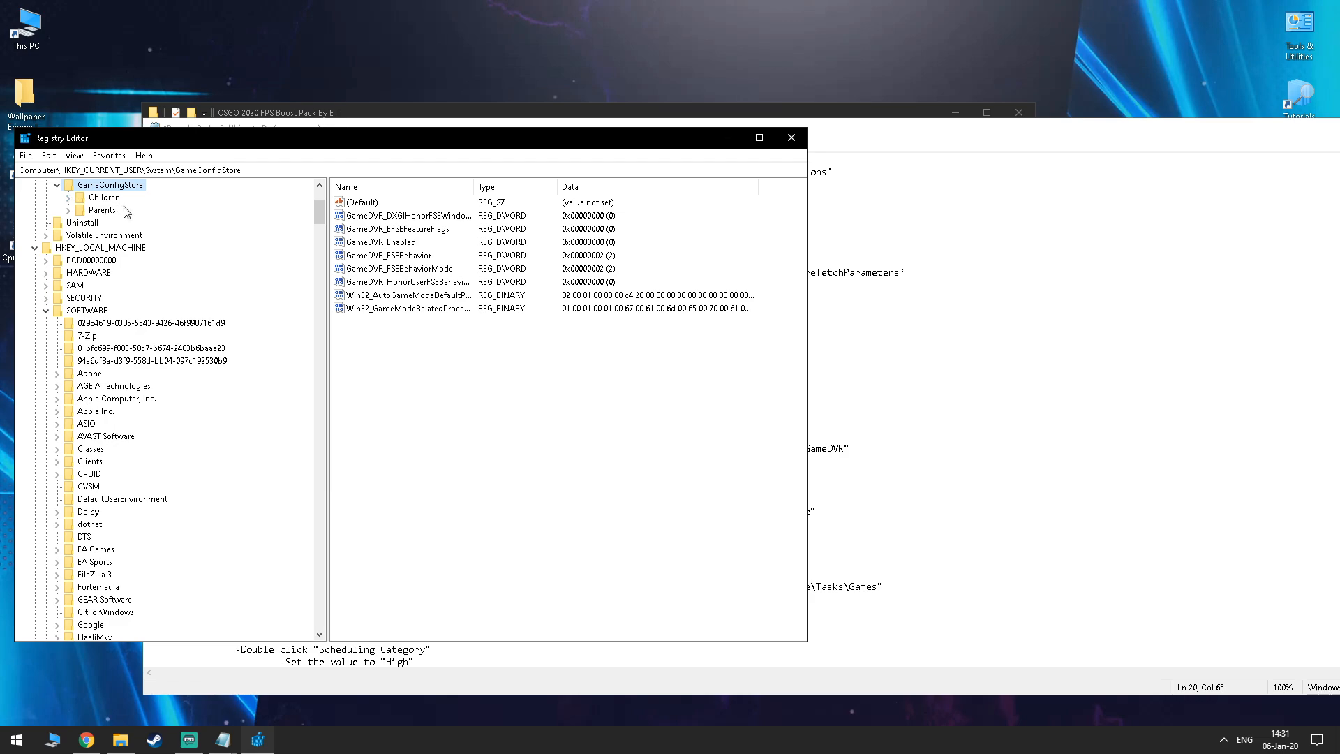
- Check the notes while opening GameDVR_Enabled, and accept 0 as its value data
left_click(812, 283)
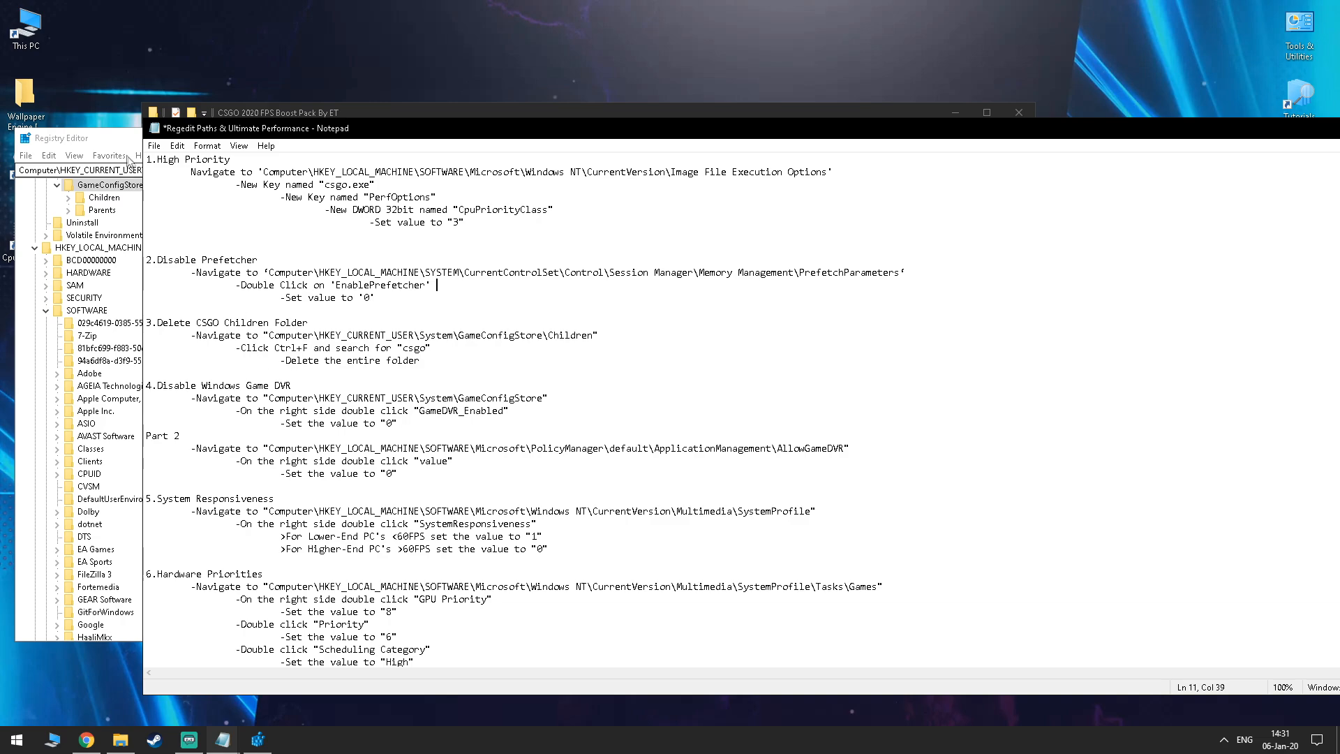
left_click(131, 166)
double_click(383, 244)
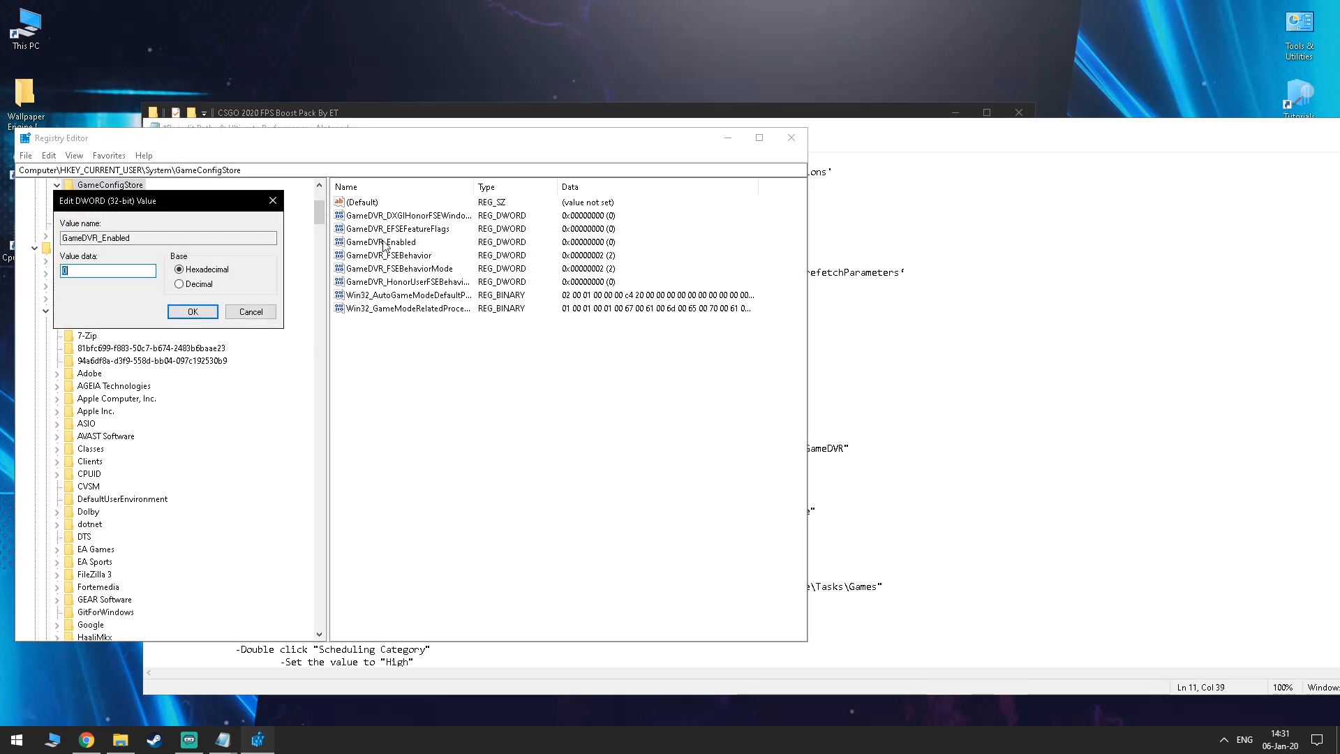
left_click(823, 335)
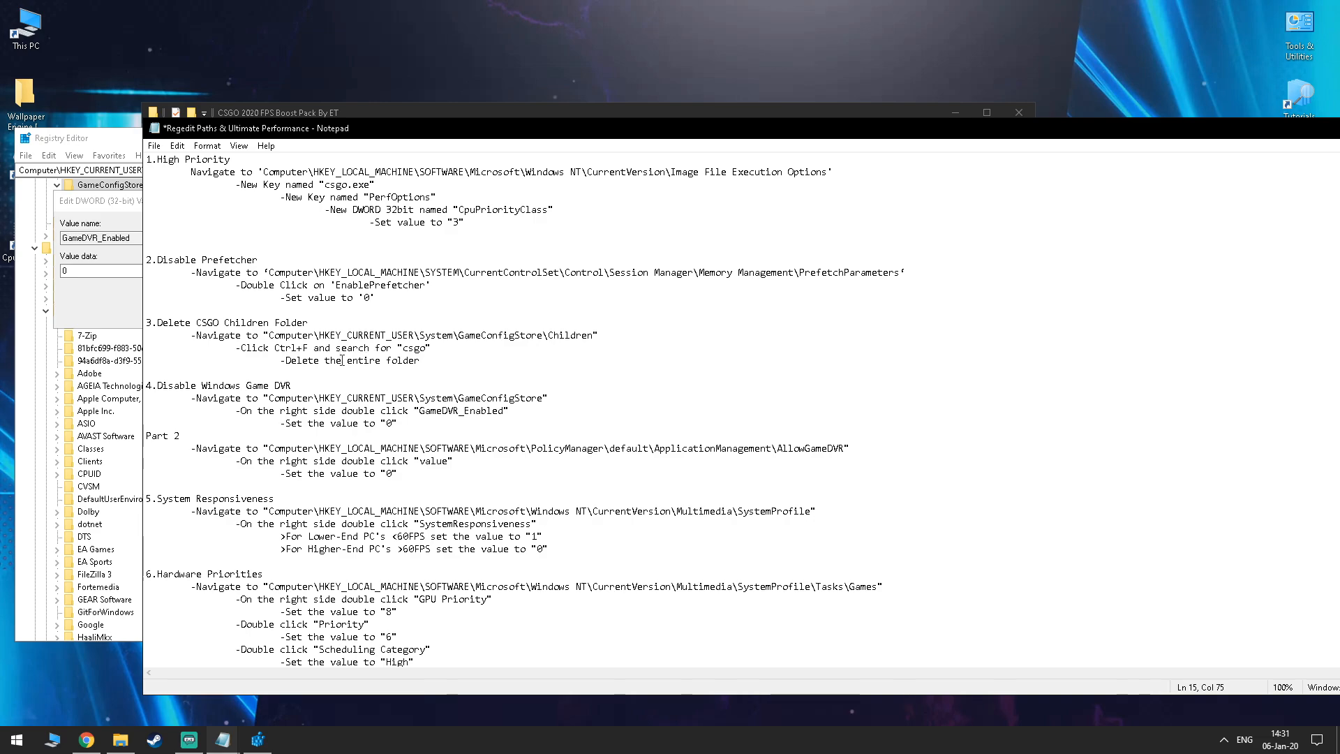
left_click(136, 293)
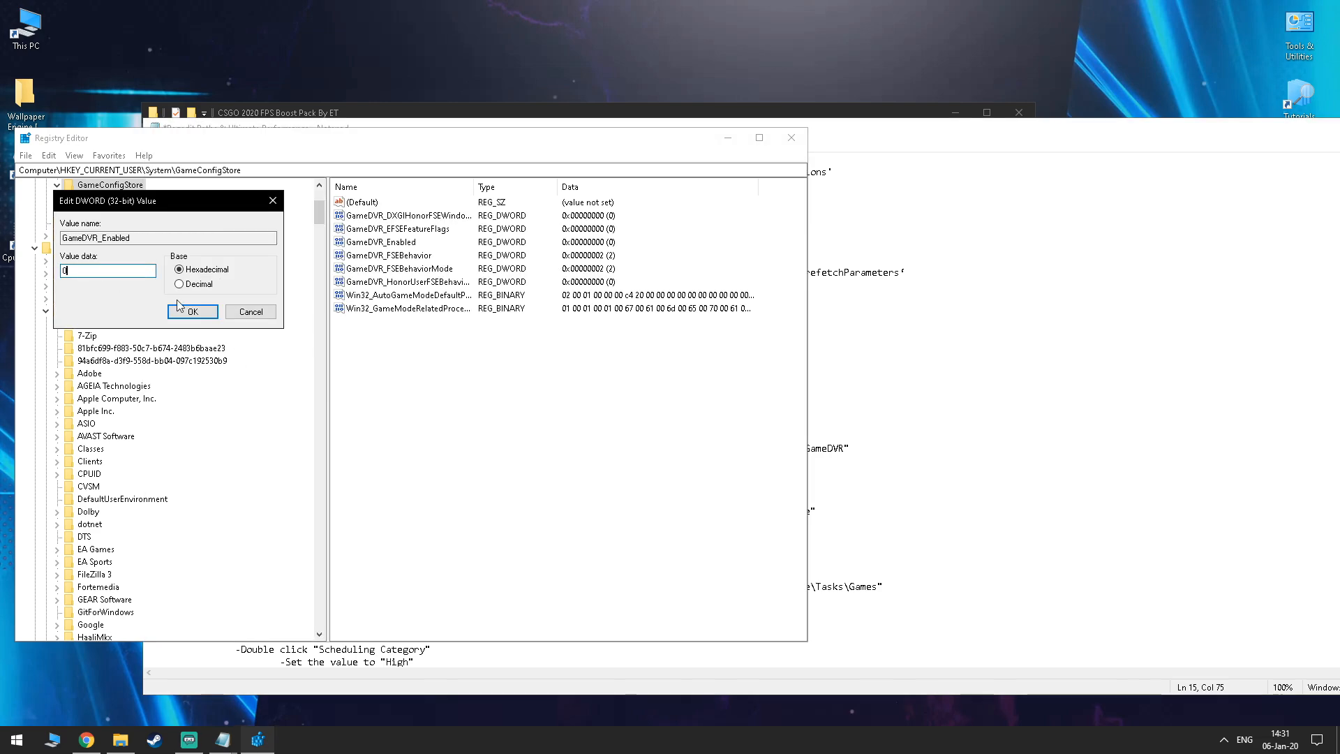
left_click(192, 312)
- Copy the Part 2 Game DVR path from the notes and go to the AllowGameDVR key in the Registry Editor
left_click(903, 354)
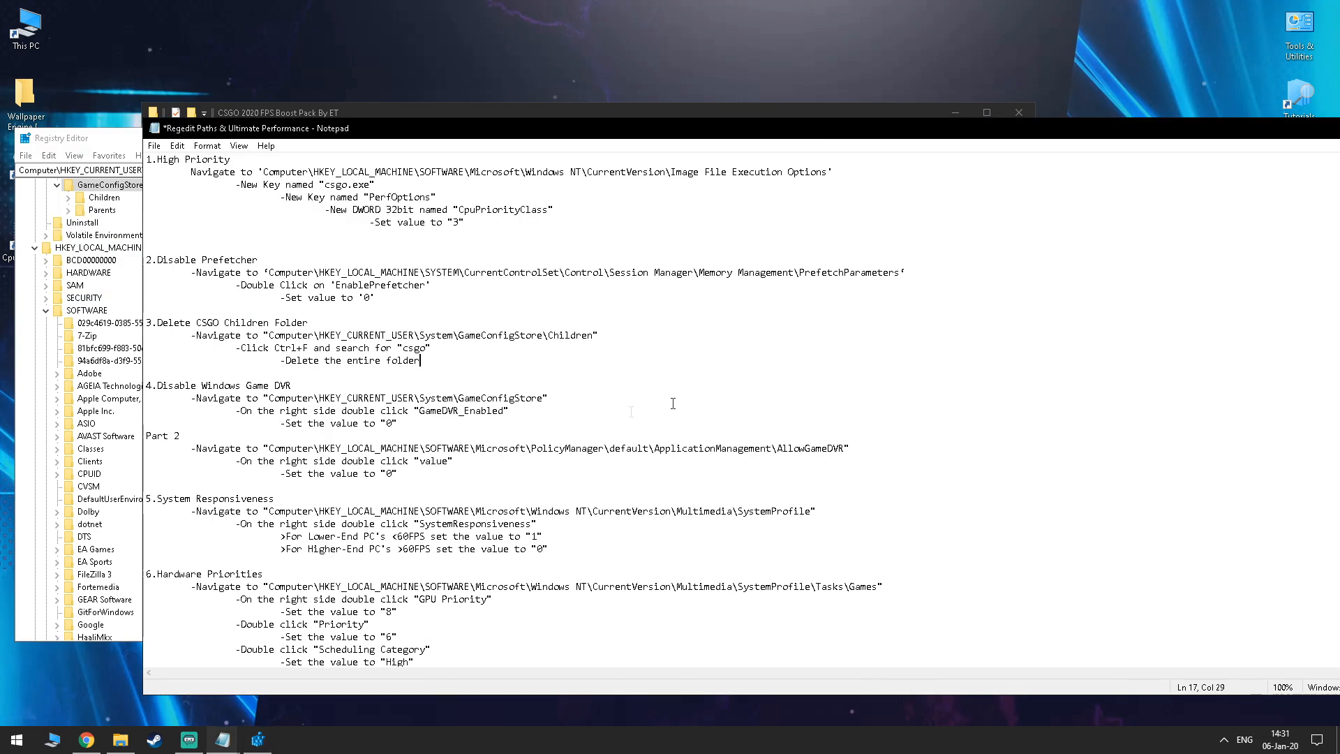
left_click_drag(270, 448, 852, 447)
right_click(845, 449)
left_click(865, 490)
left_click(126, 171)
key("ctrl+a")
key("ctrl+v")
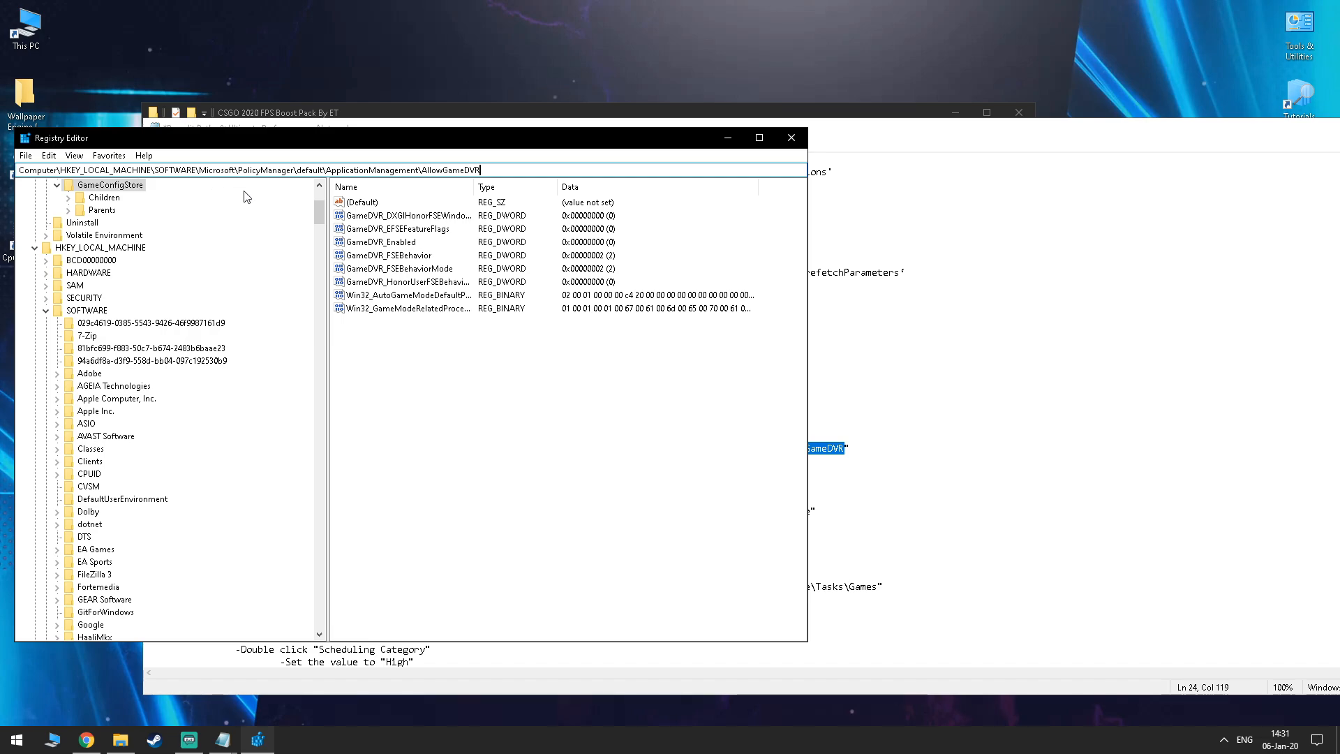
key("Return")
- Check the Part 2 instructions in the notes, then open the AllowGameDVR entry named "value" and accept 0 as its data
left_click(937, 356)
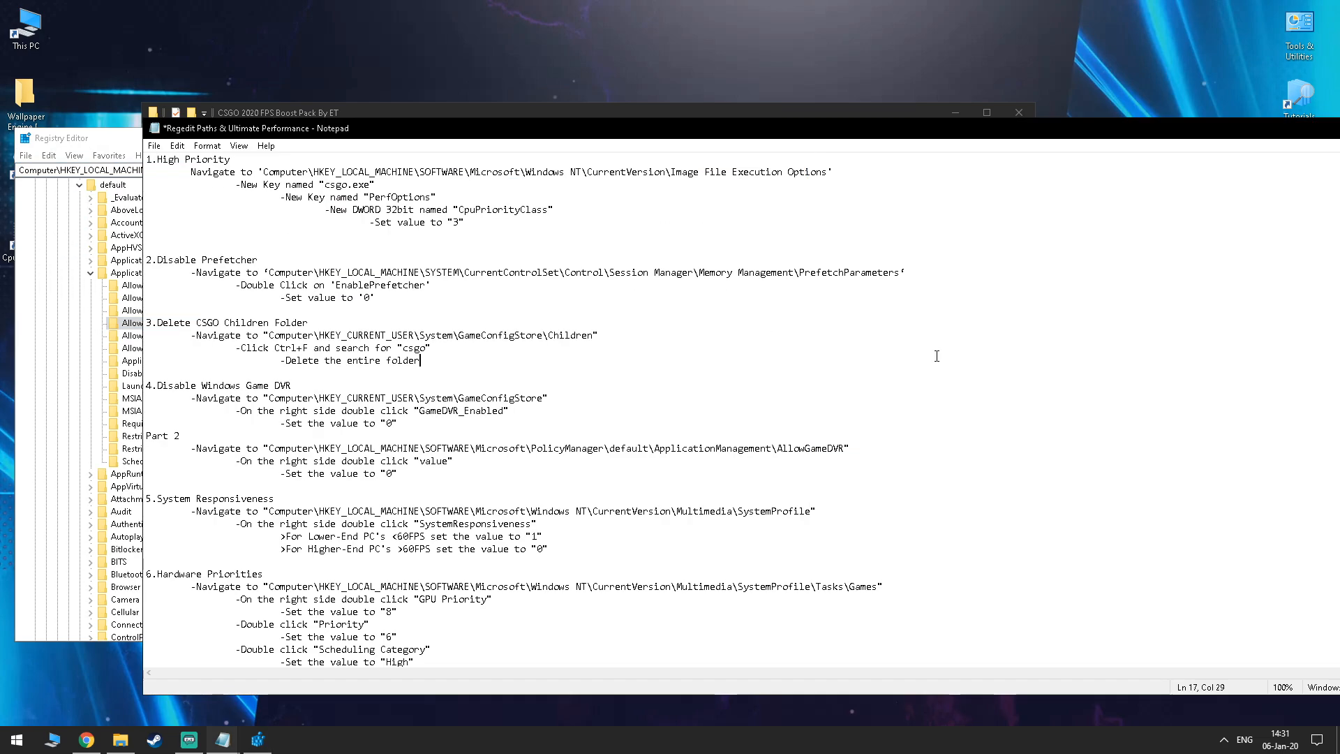
left_click_drag(226, 460, 398, 474)
left_click(133, 139)
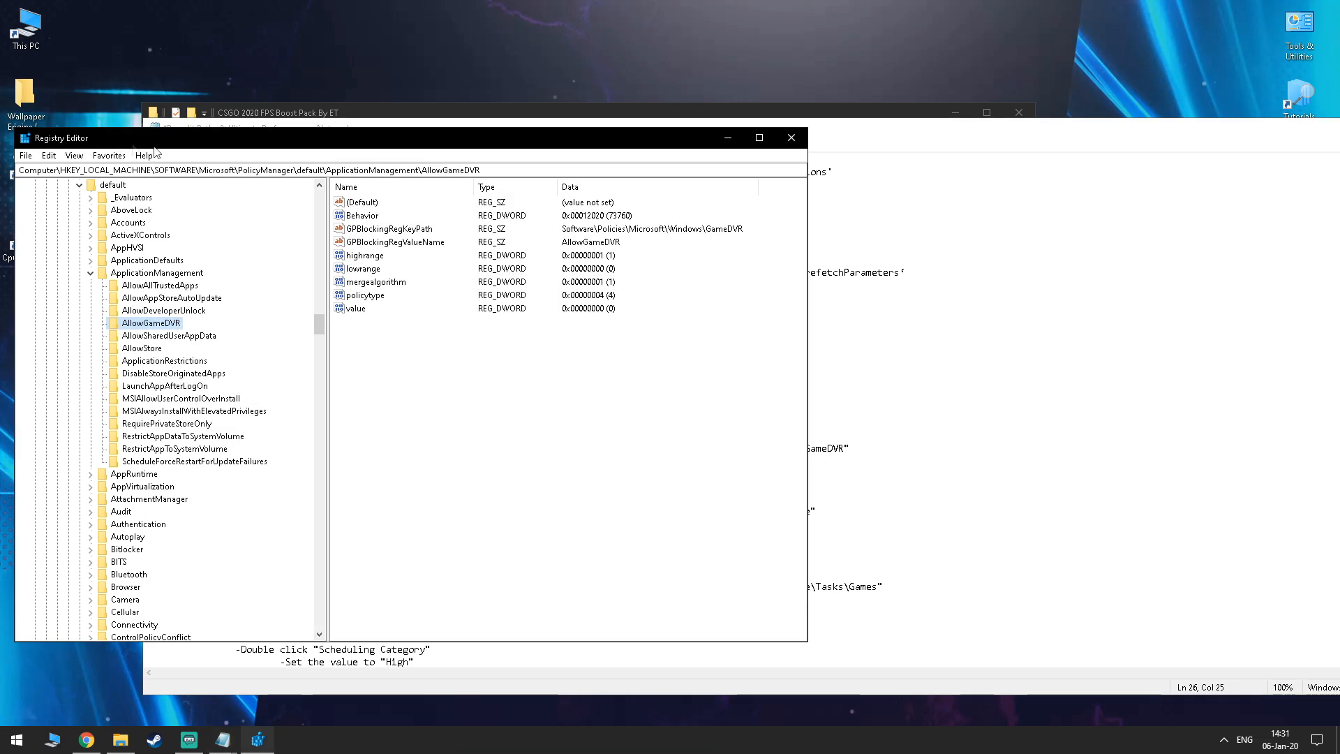
double_click(358, 309)
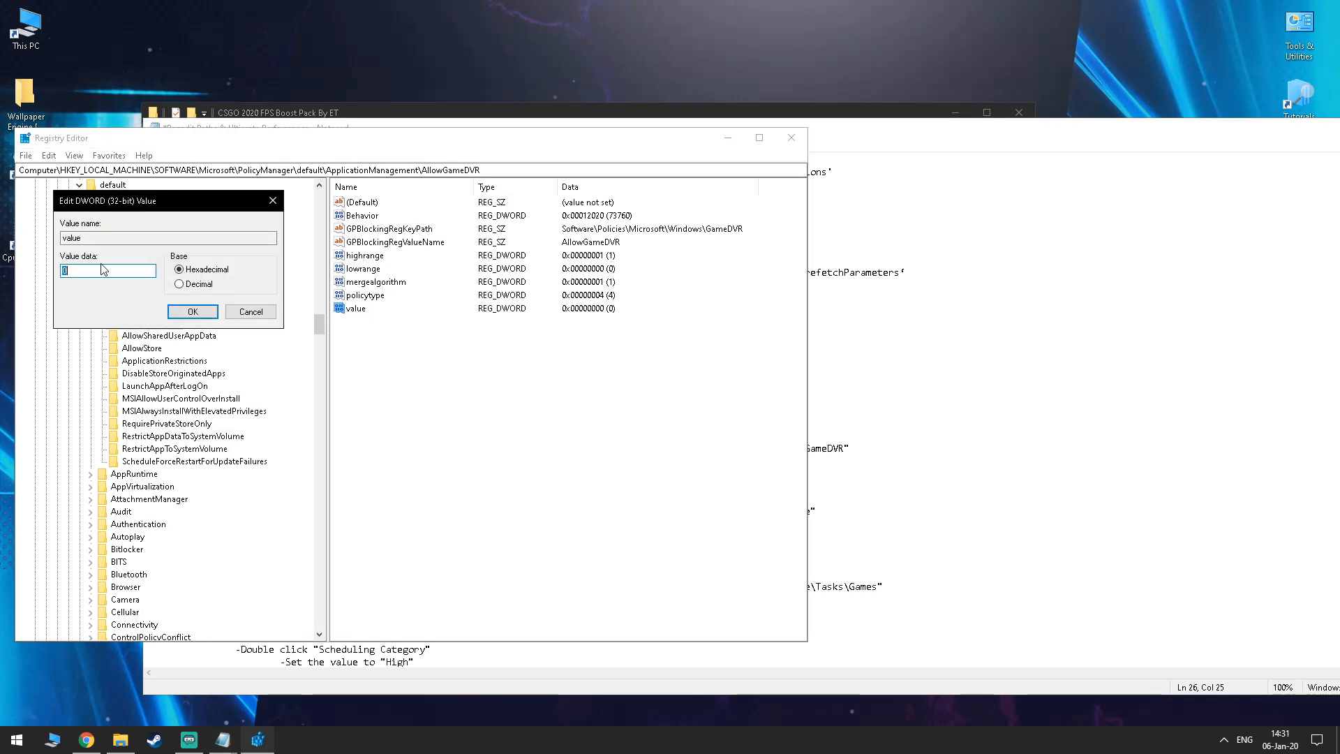
left_click(192, 312)
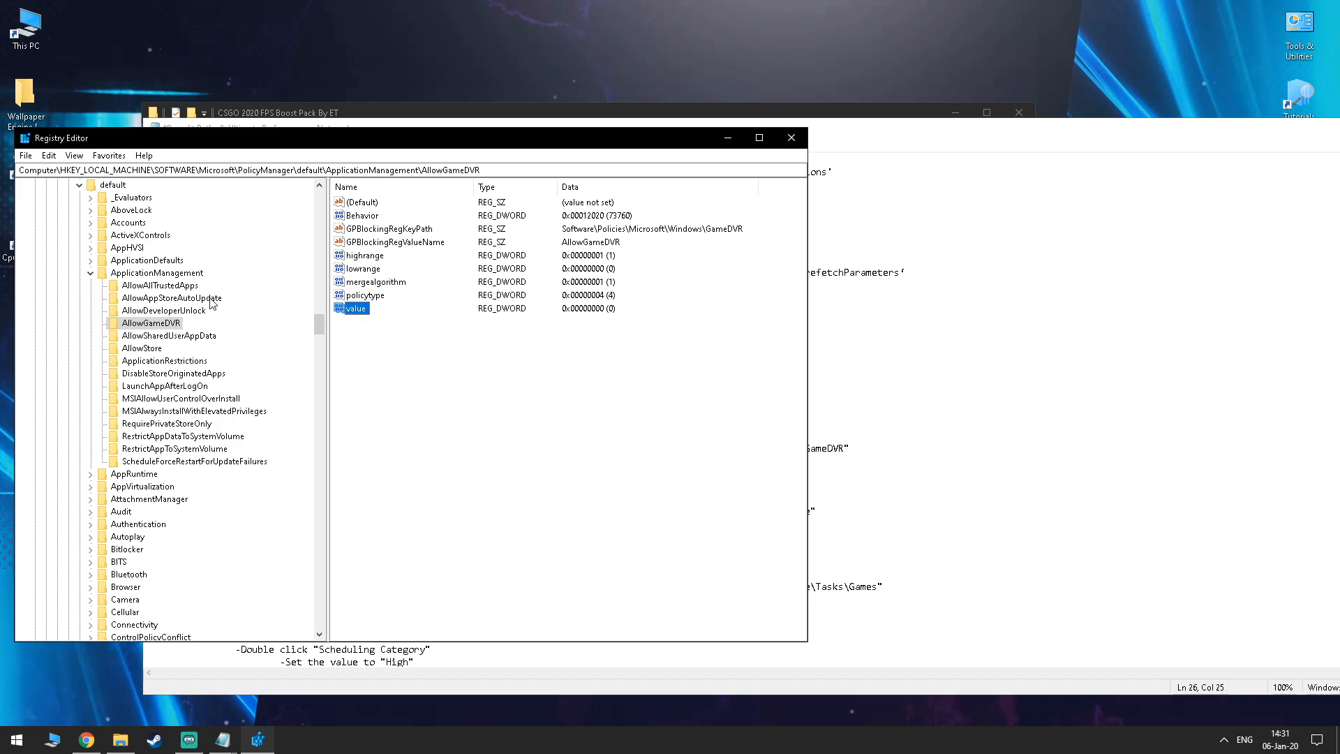
- Copy the System Responsiveness path from section 5 of the notes and go to the Multimedia\SystemProfile key in the Registry Editor
left_click(935, 393)
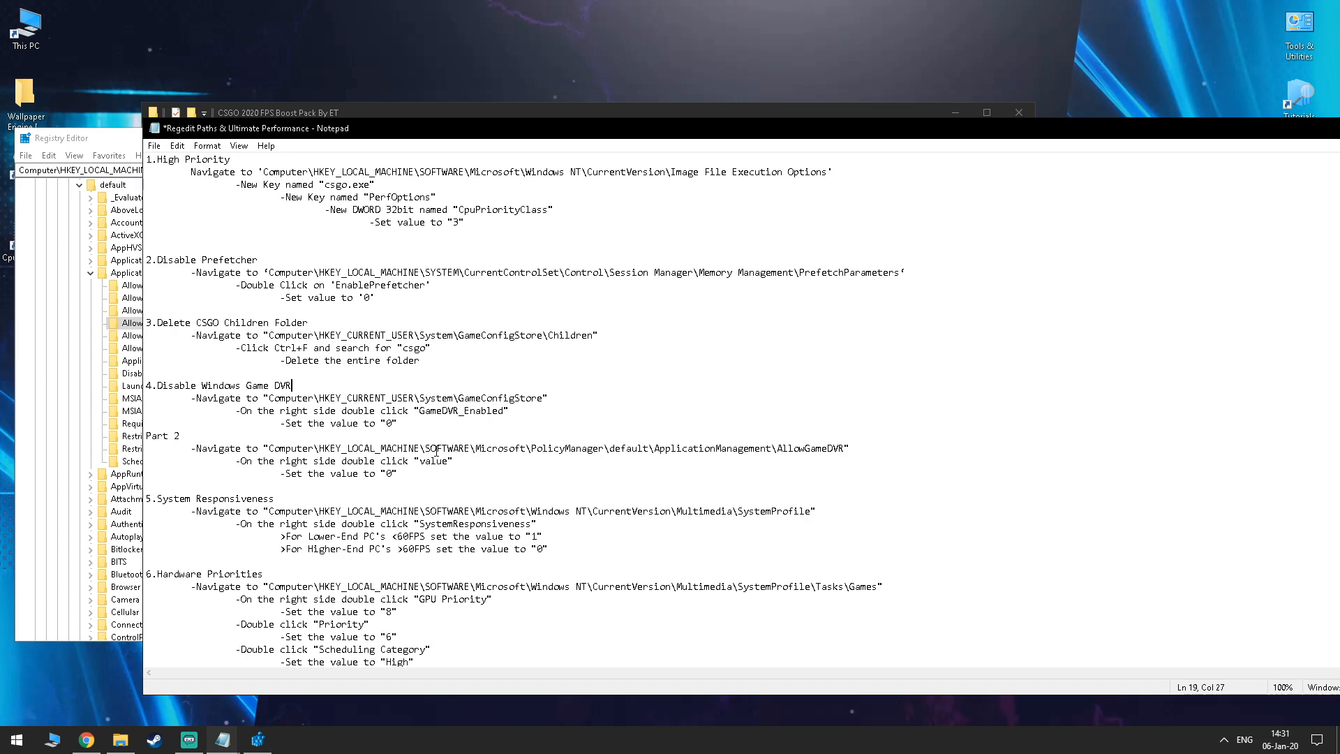
scroll(436, 450, "down", 1)
left_click_drag(270, 474, 811, 474)
right_click(810, 475)
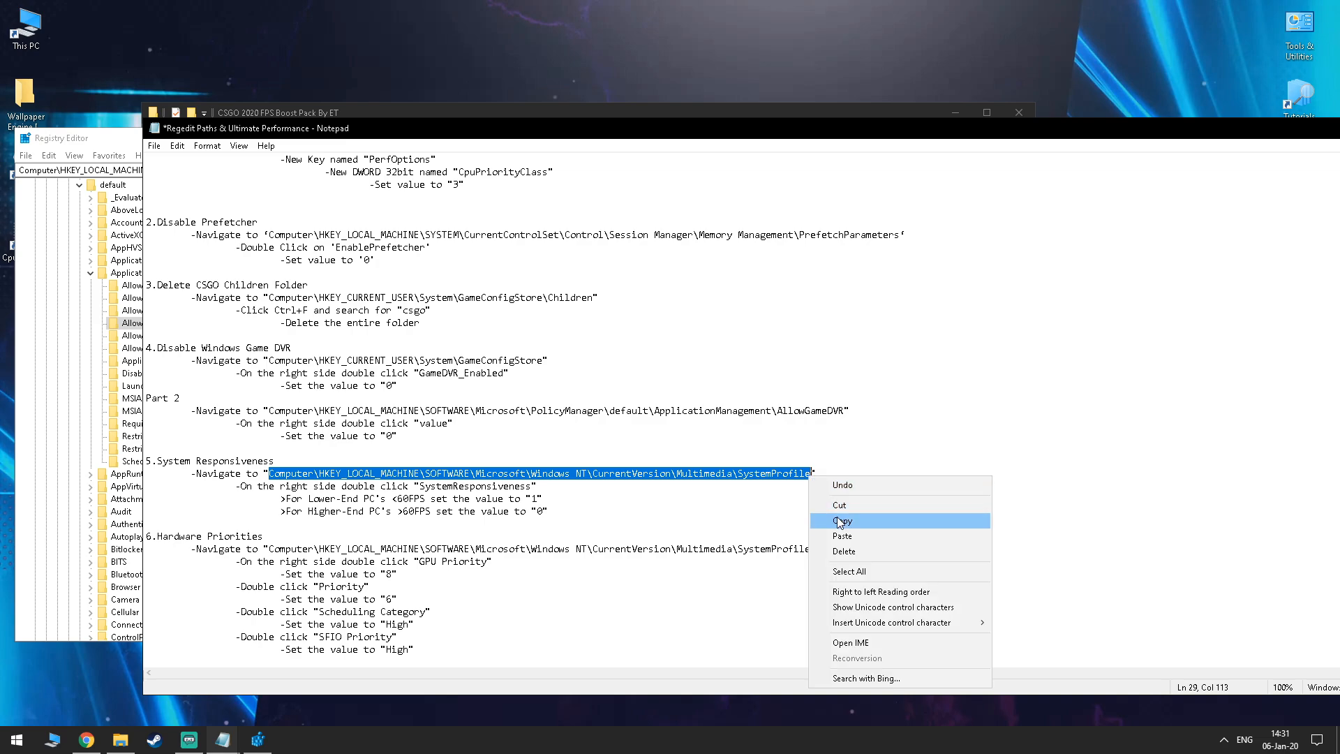
left_click(843, 520)
left_click(97, 170)
left_click_drag(461, 171, 7, 171)
key("ctrl+v")
key("Return")
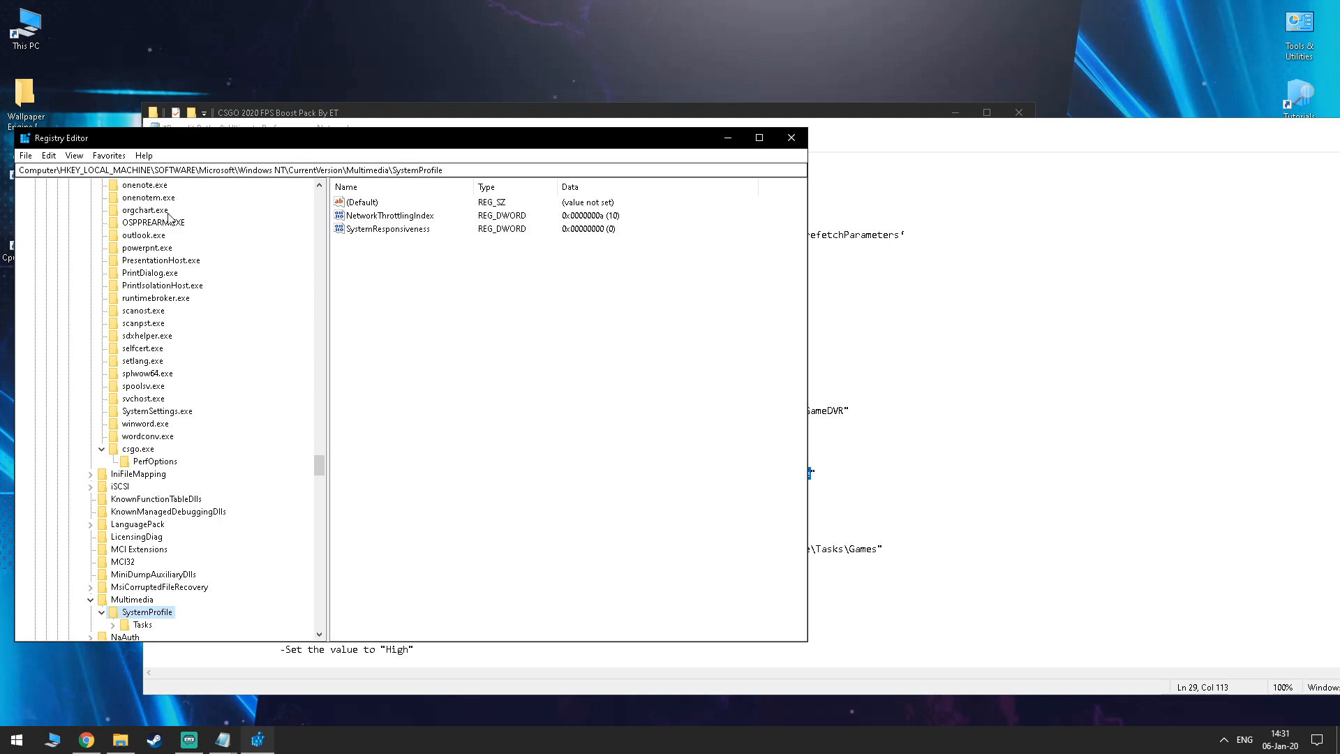
- Check the lower-end and higher-end PC values in the notes, and accept 0 as the SystemResponsiveness value data
key("alt+Tab")
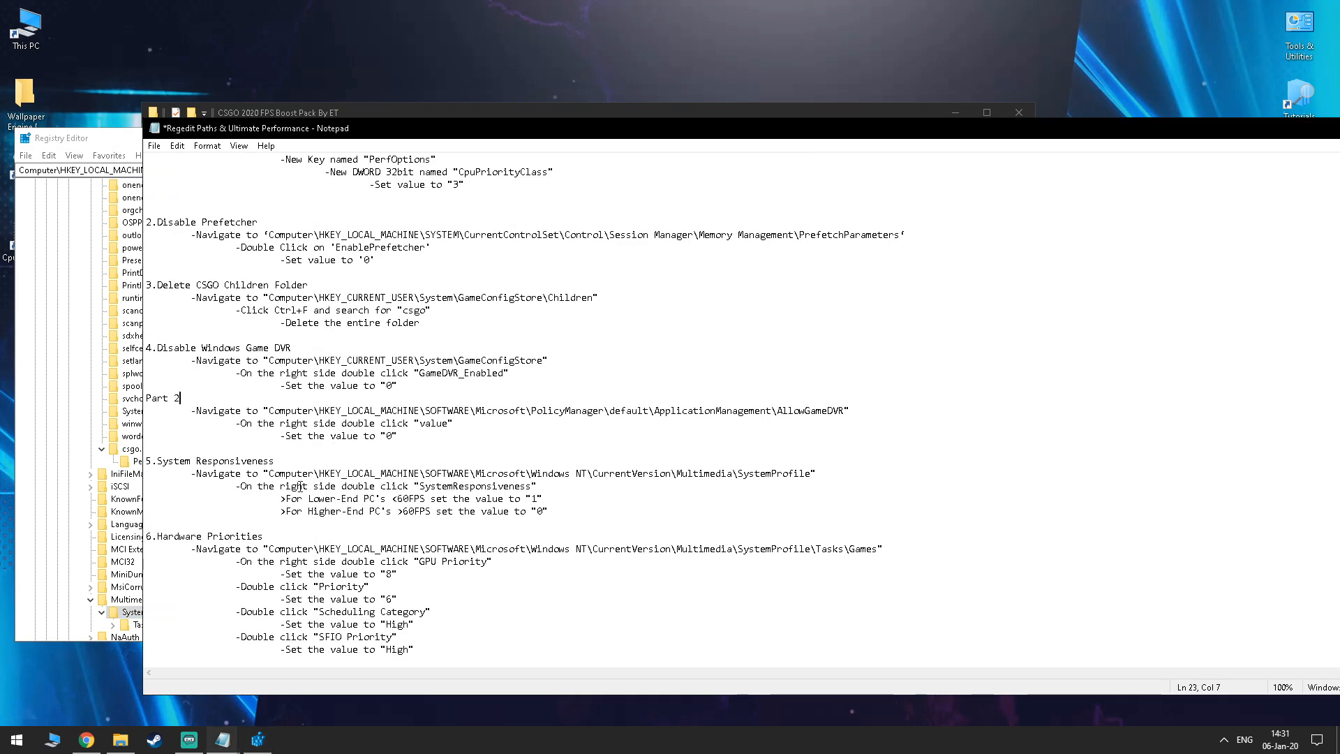
key("alt+Tab")
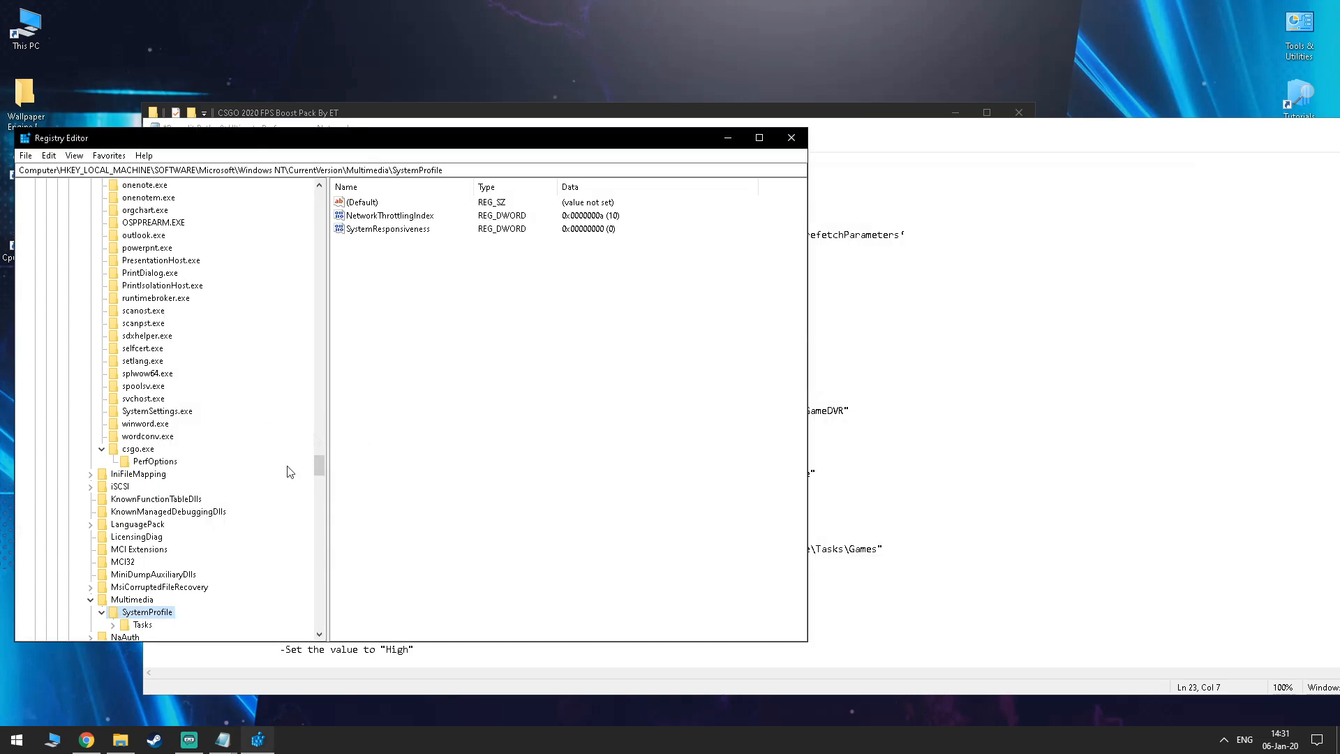
double_click(392, 229)
left_click(900, 381)
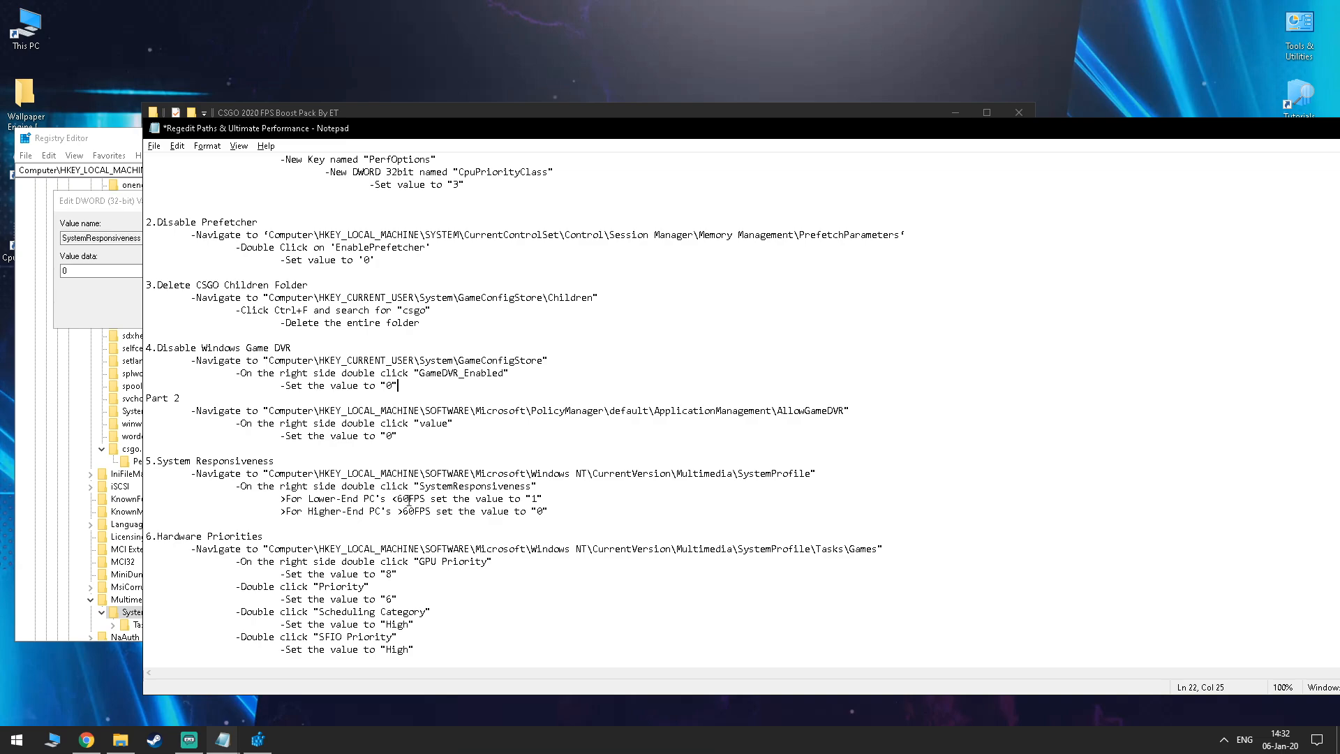
left_click(56, 280)
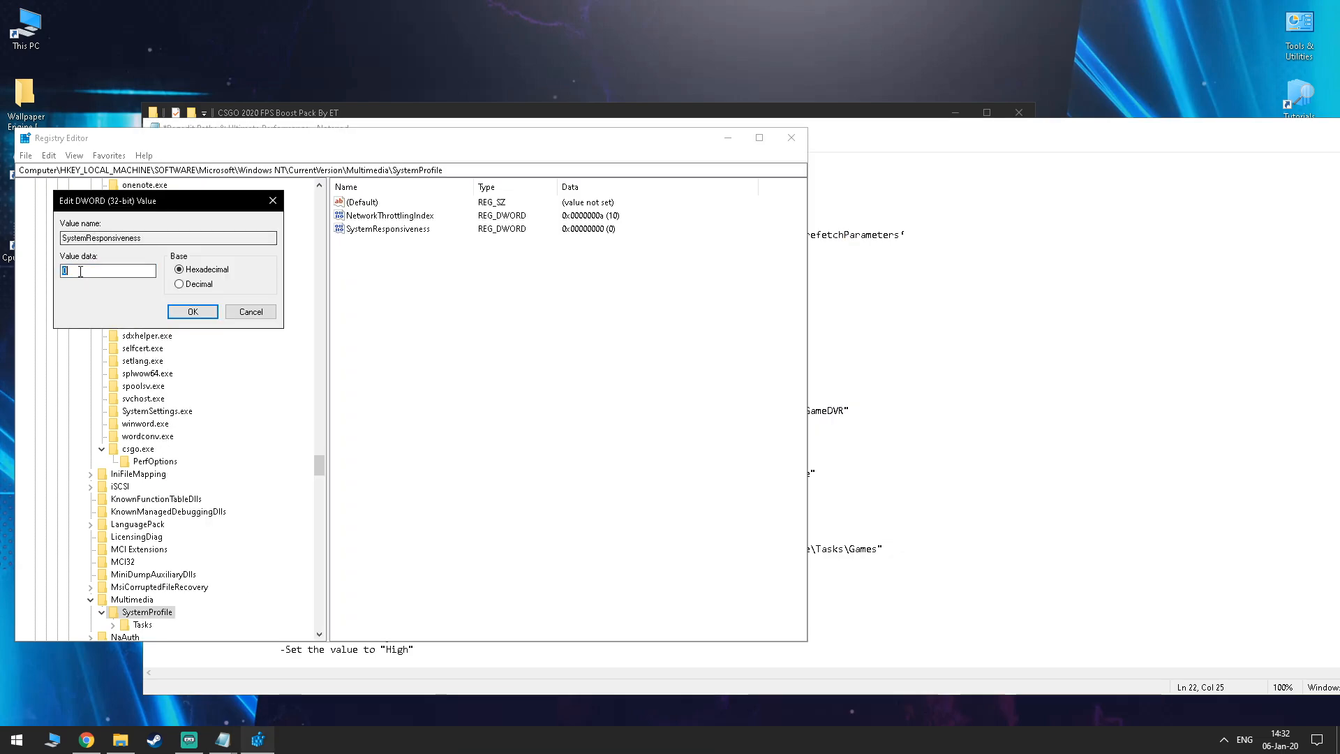
left_click(202, 314)
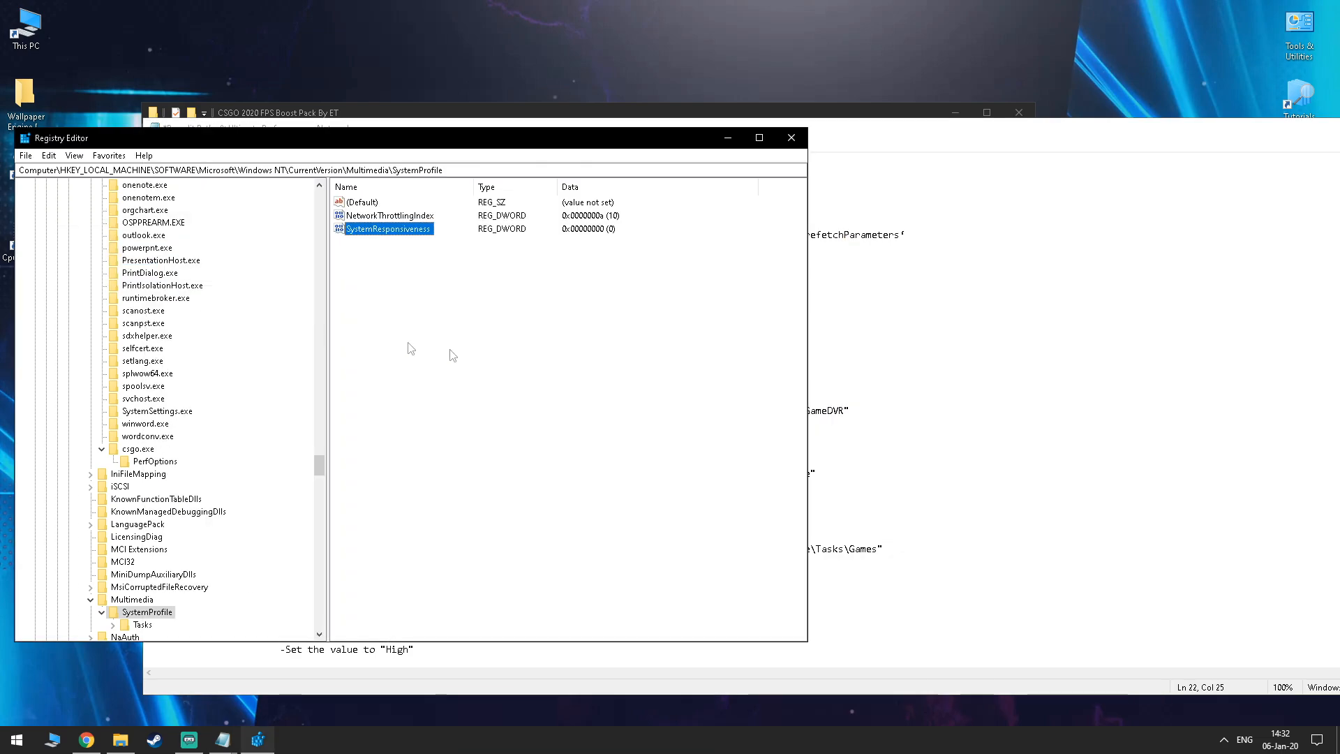
- Copy the Hardware Priorities path from section 6 of the notes and go to the SystemProfile\Tasks\Games key in the Registry Editor
left_click(844, 460)
scroll(483, 528, "down", 1)
scroll(383, 505, "down", 1)
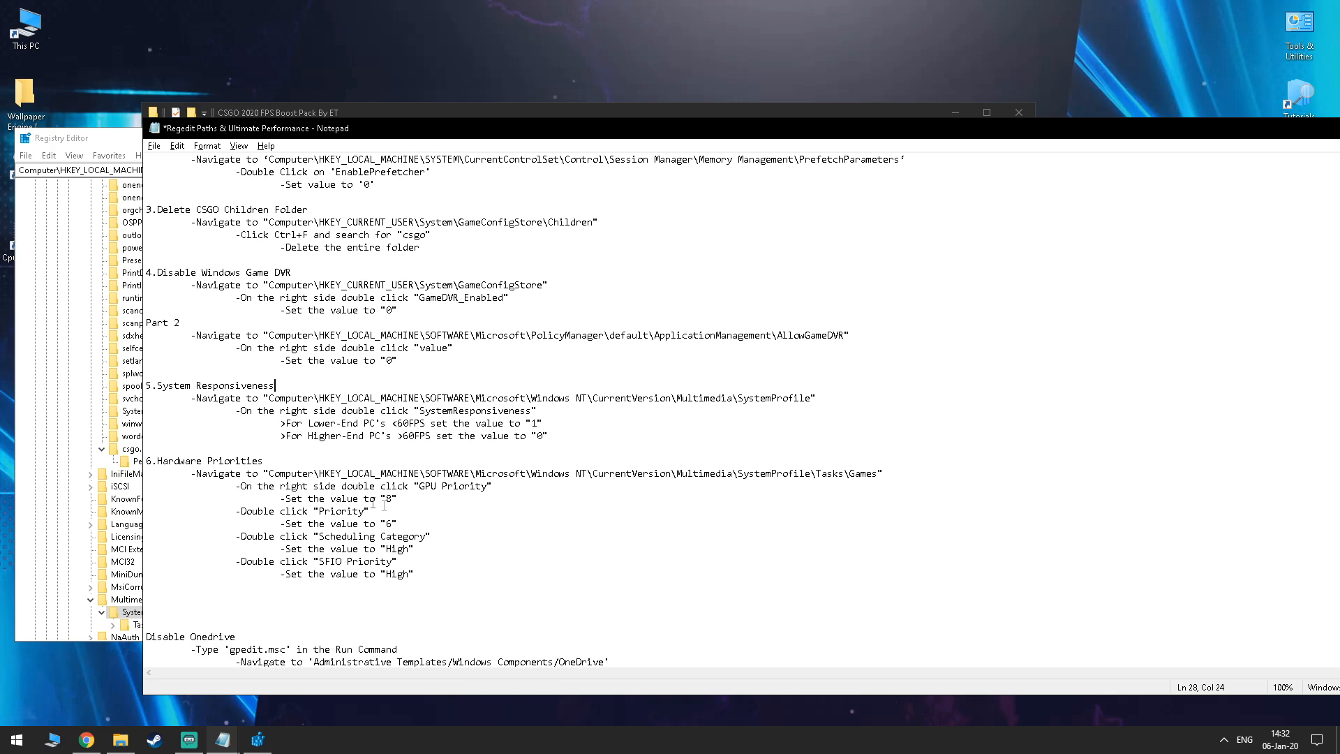
left_click_drag(270, 474, 878, 474)
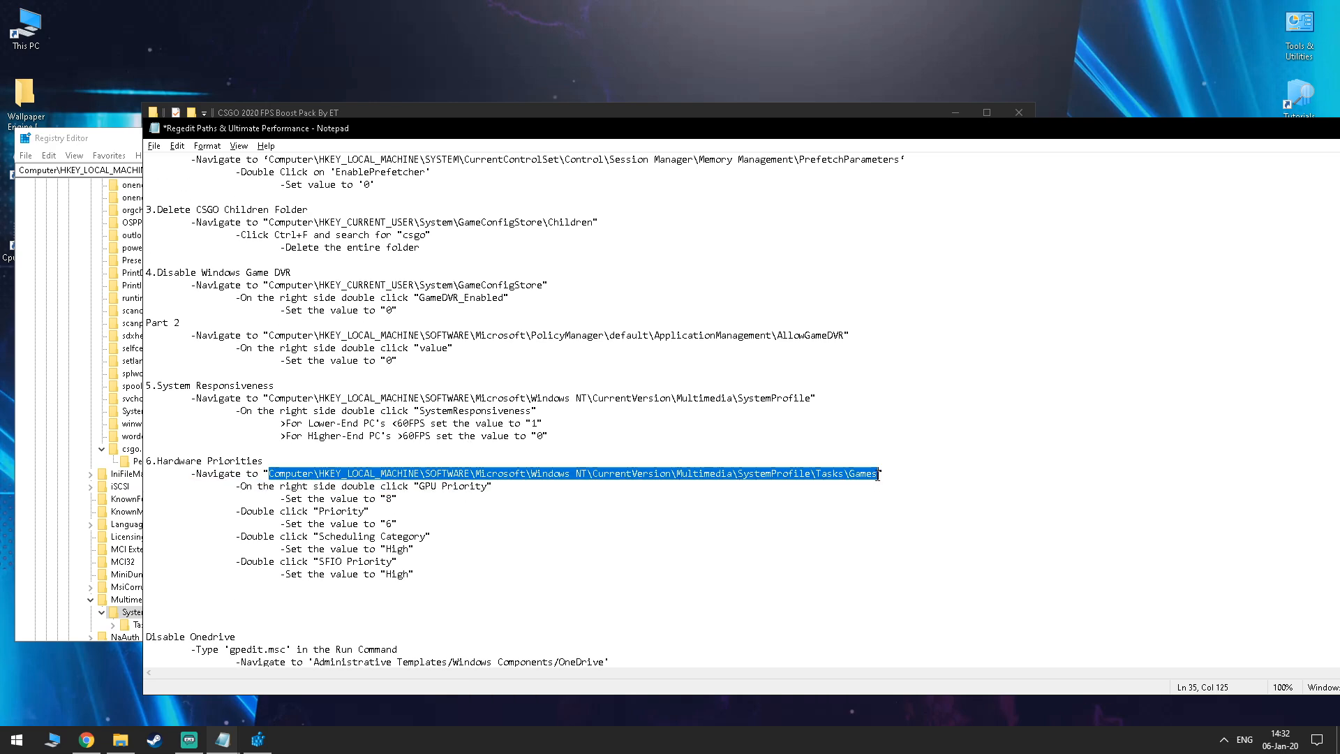
right_click(877, 475)
left_click(911, 520)
left_click(76, 170)
left_click_drag(444, 169, 1, 171)
key("ctrl+v")
key("Return")
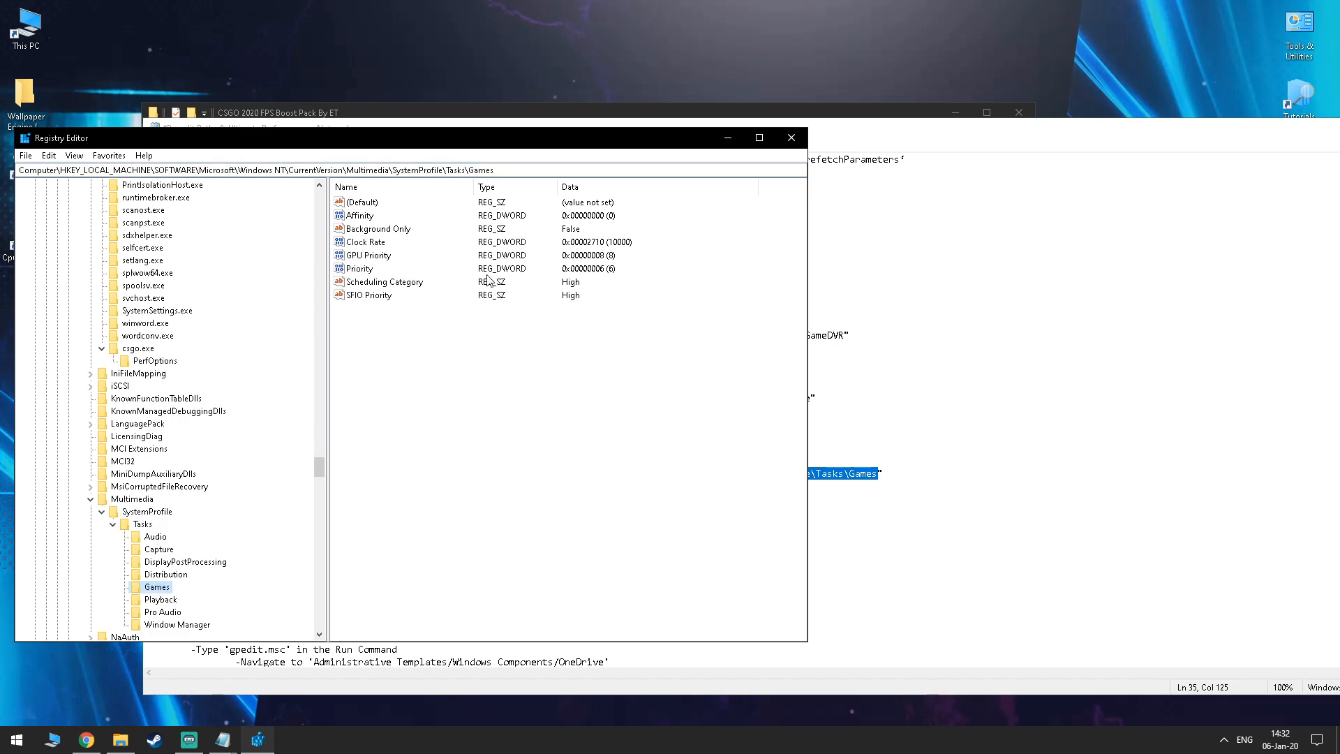
- Open the GPU Priority entry, compare its value data with the value given in section 6 of the notes, and close it without changes
left_click(867, 455)
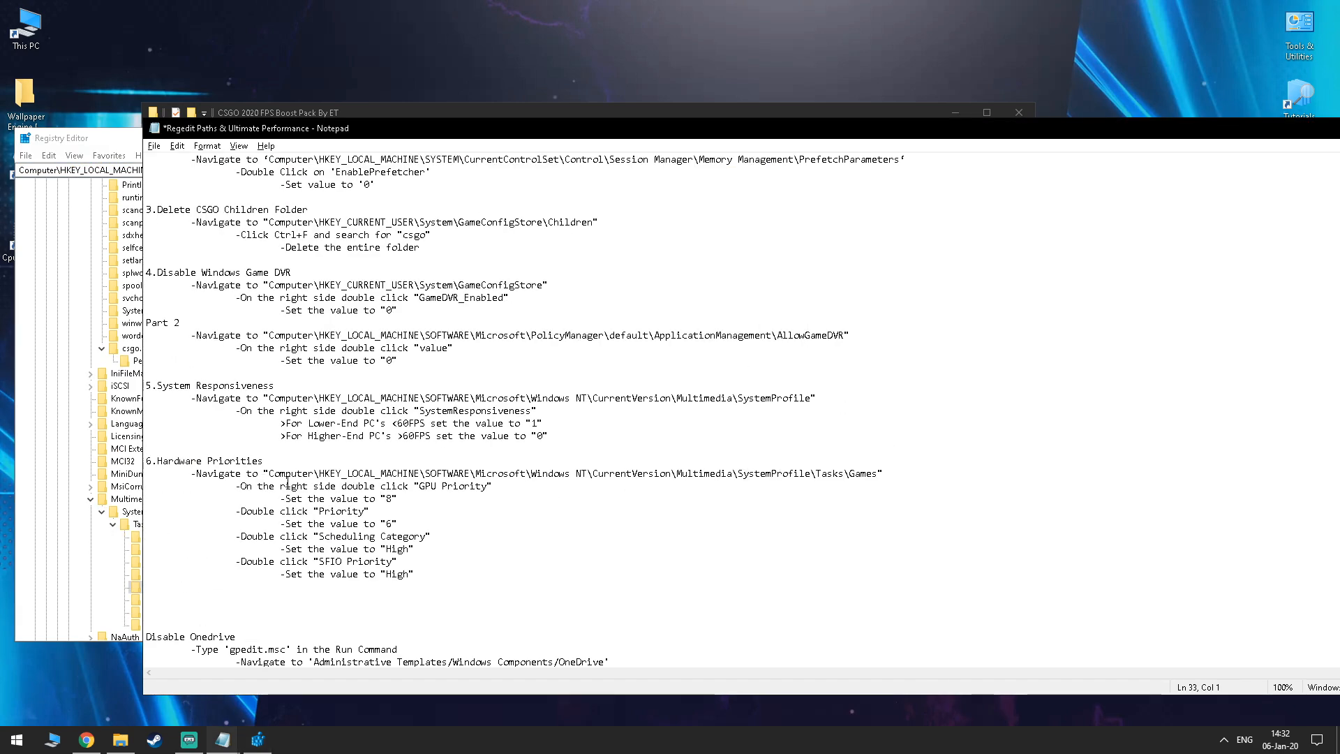
left_click(115, 148)
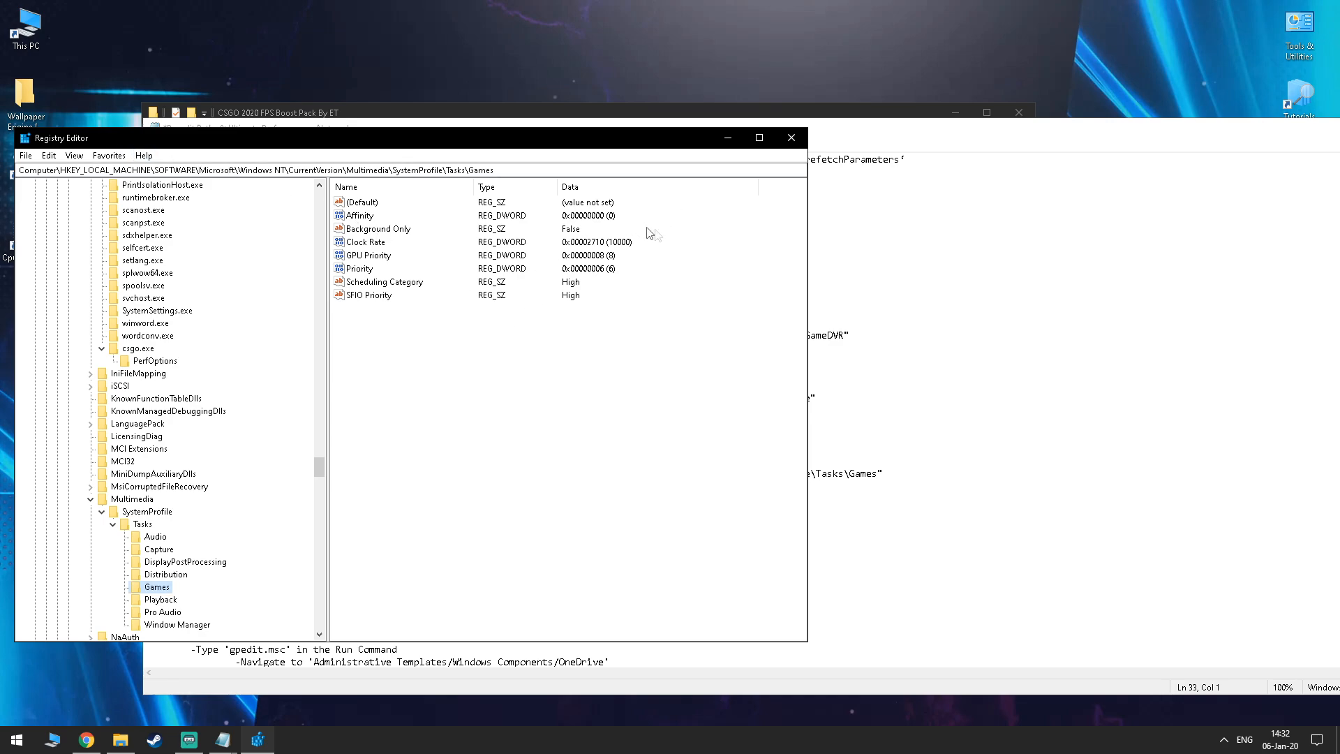
double_click(391, 255)
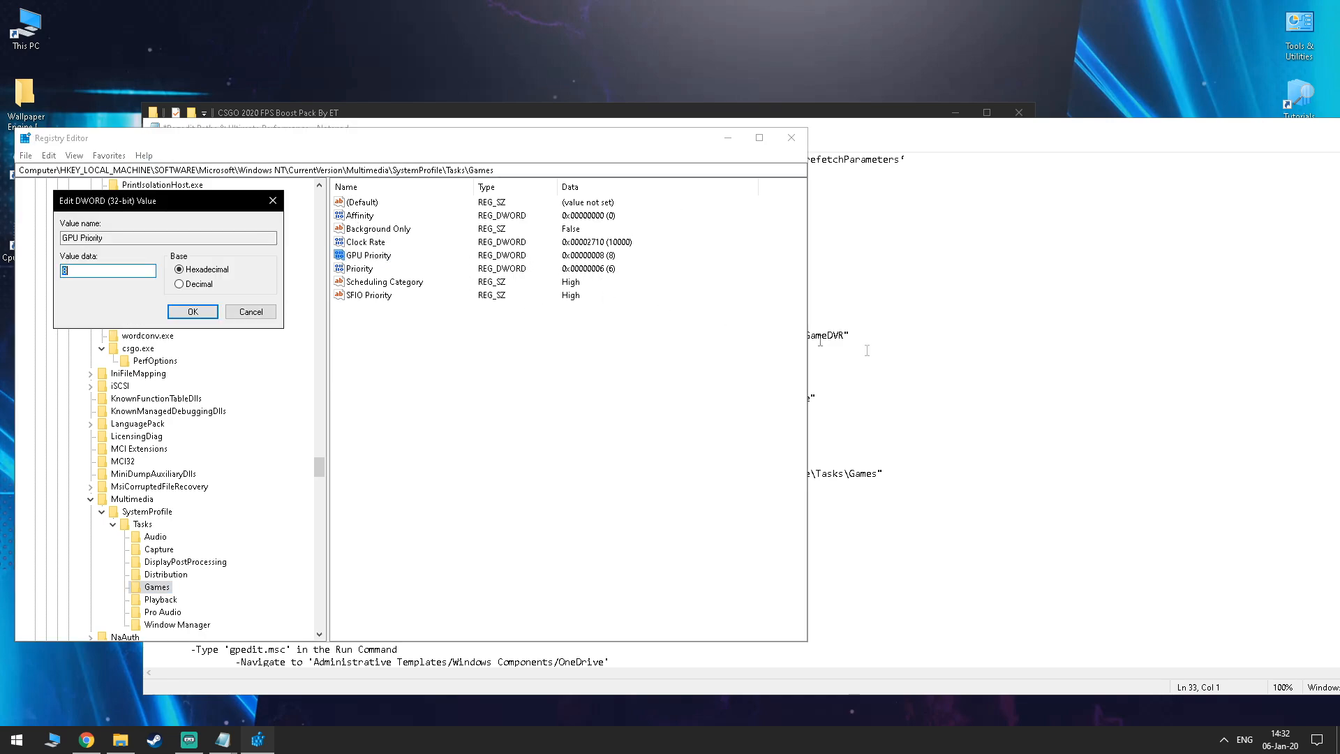
left_click(726, 372)
left_click(383, 498)
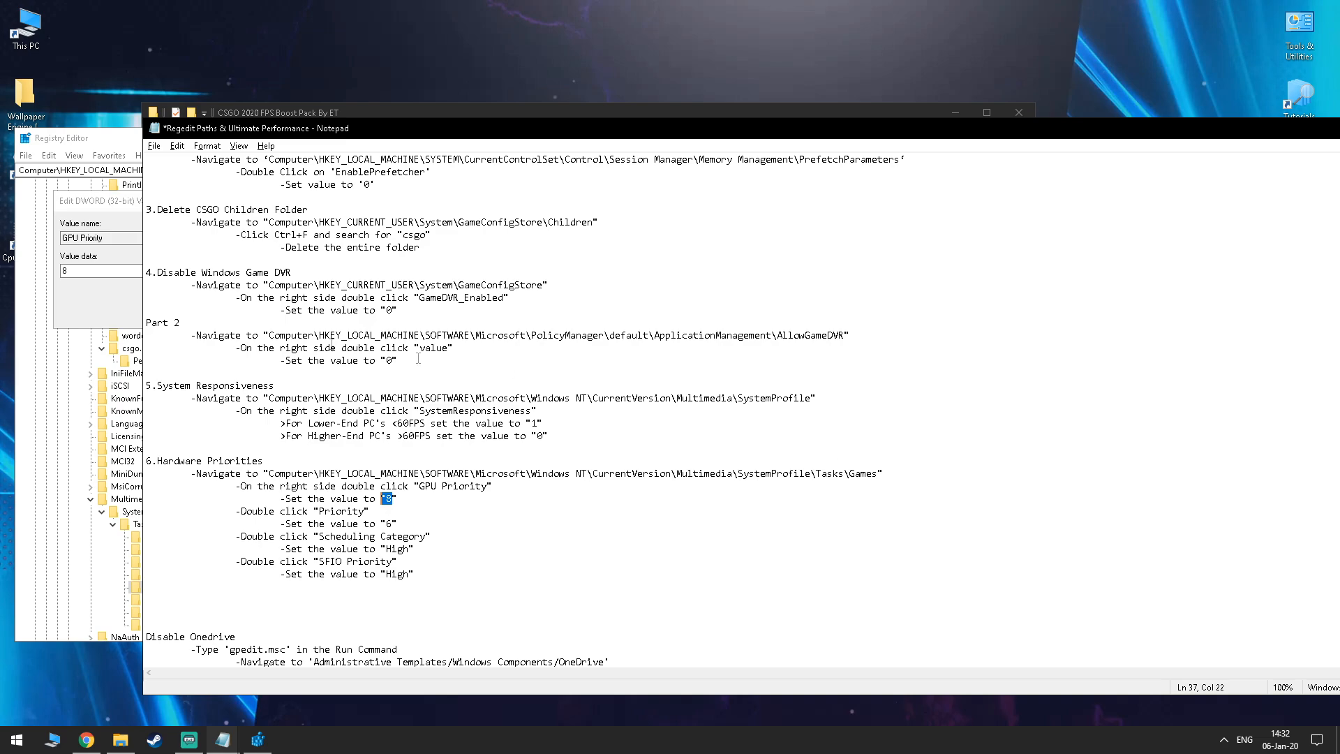
left_click(103, 287)
left_click(242, 316)
- Check the Priority instruction in the notes, and accept 6 as the value data of the Games key's Priority entry
left_click(877, 432)
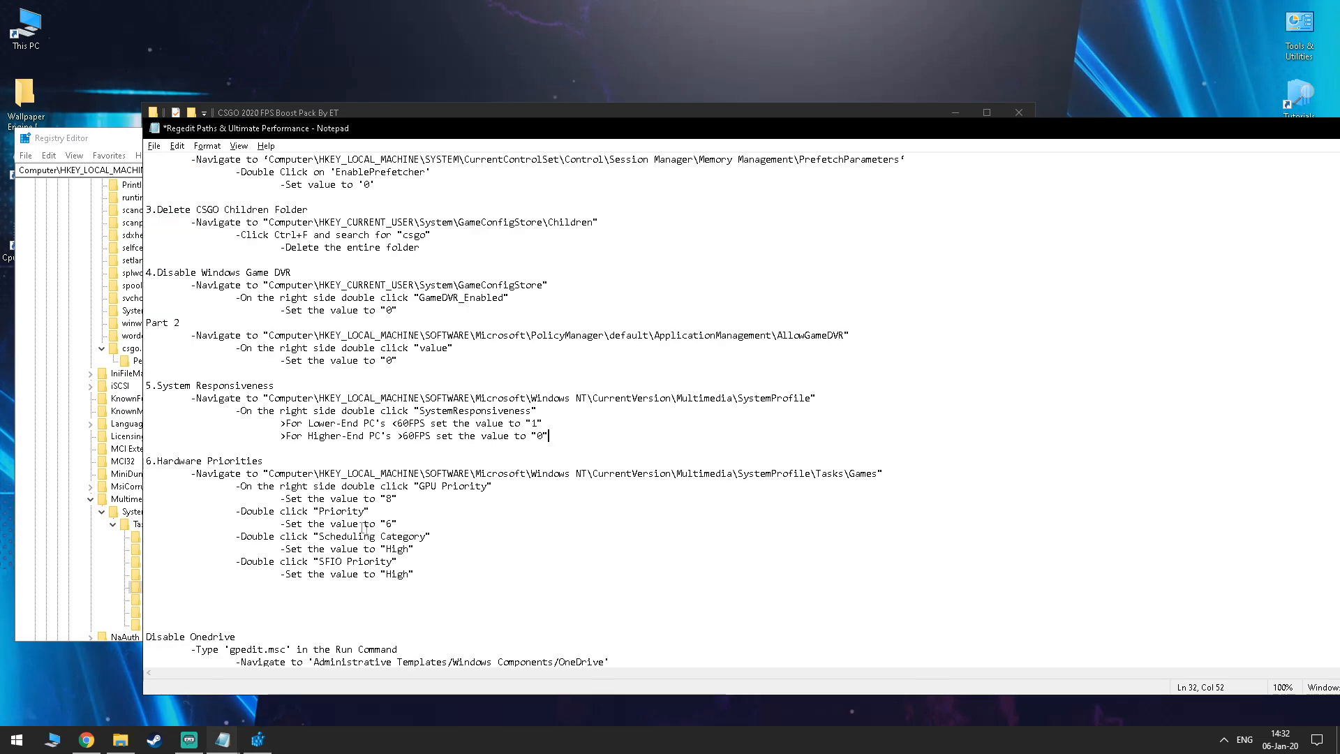
left_click_drag(320, 511, 433, 522)
left_click(768, 500)
left_click(102, 144)
double_click(359, 269)
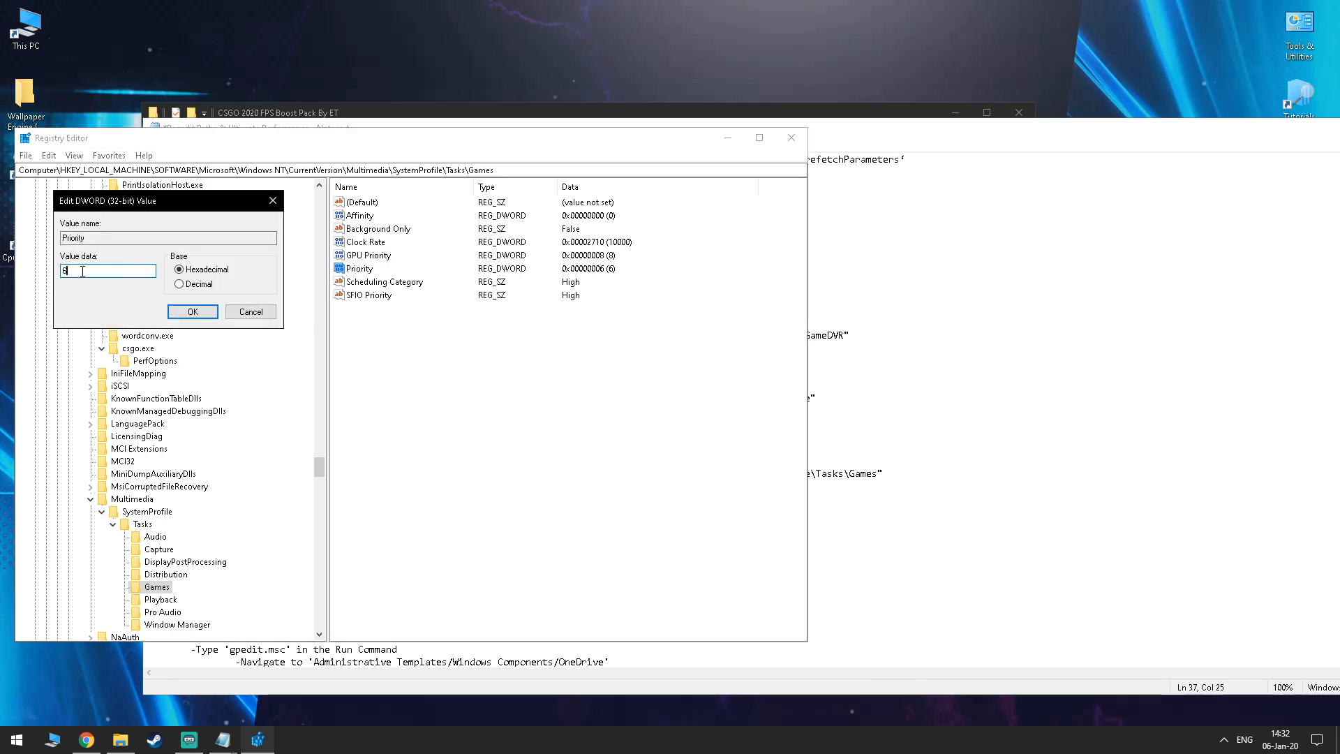
left_click(199, 314)
- Check the Scheduling Category instruction in the notes, and set the Games key's Scheduling Category entry to High
left_click(900, 437)
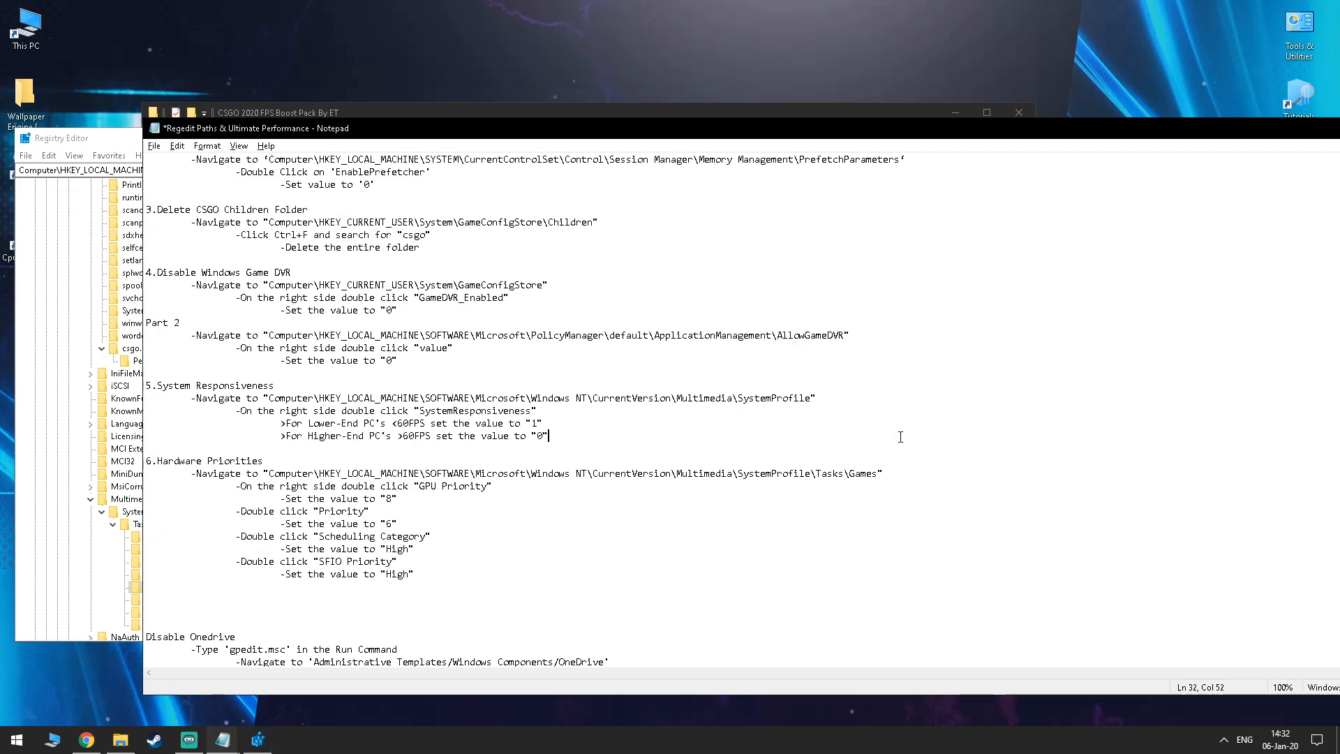
left_click_drag(322, 538, 464, 550)
left_click(464, 551)
left_click(125, 141)
double_click(387, 282)
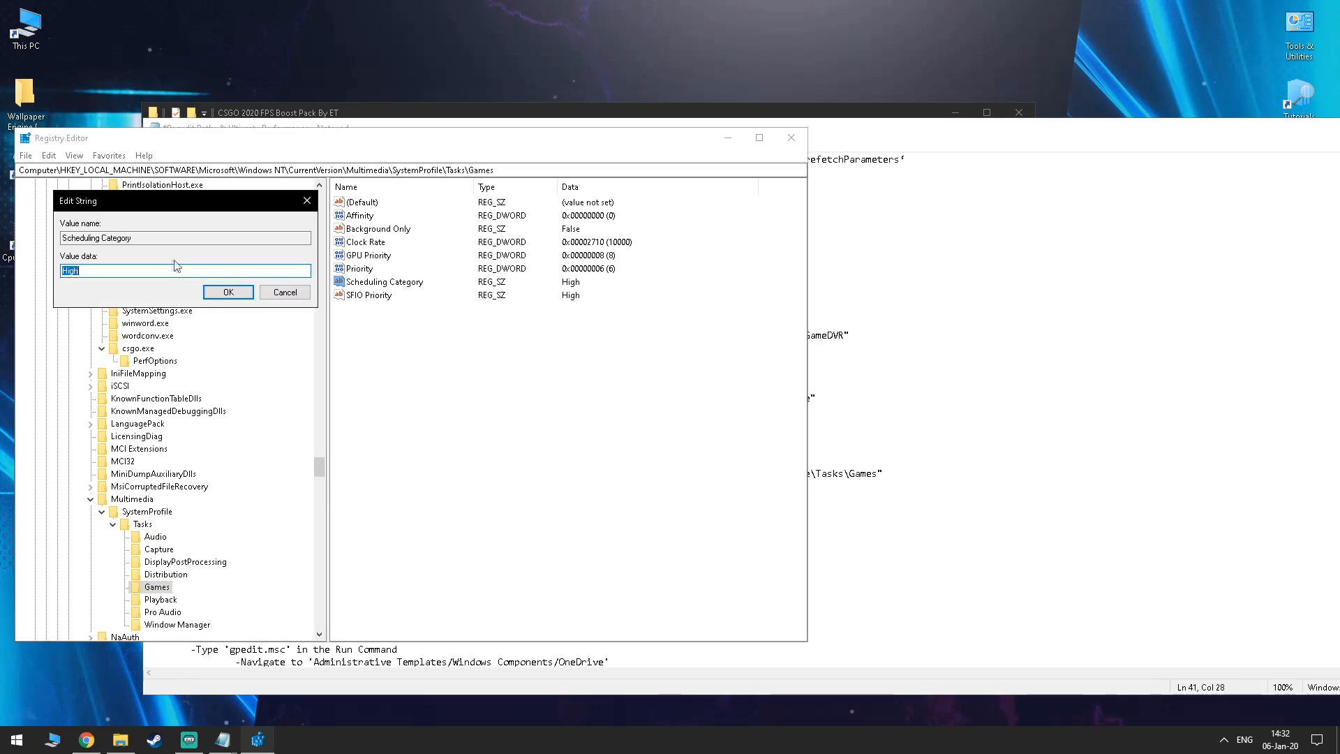
type("H")
key("Return")
- Set the Games key's SFIO Priority entry to High
double_click(384, 296)
type("H")
key("Return")
- Review the rest of the notes after the Hardware Priorities section, and close the Registry Editor
left_click(948, 439)
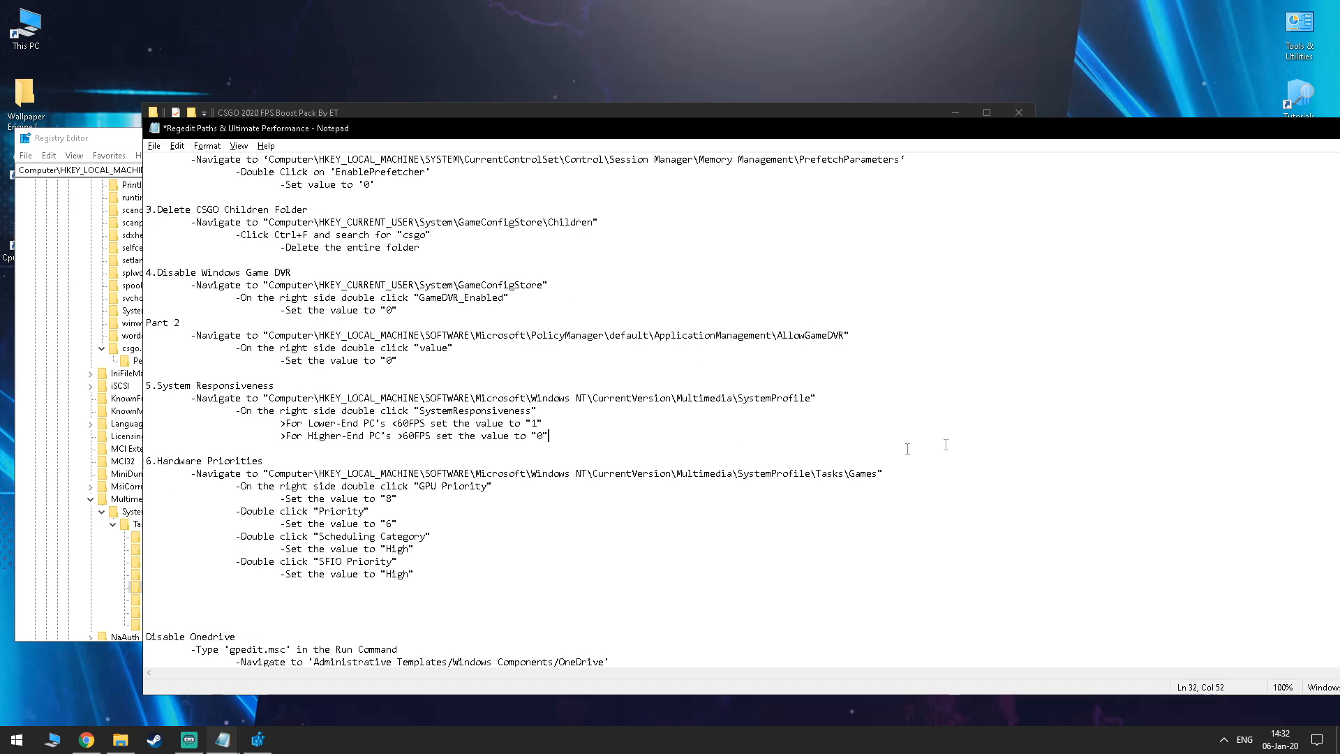
scroll(503, 531, "down", 2)
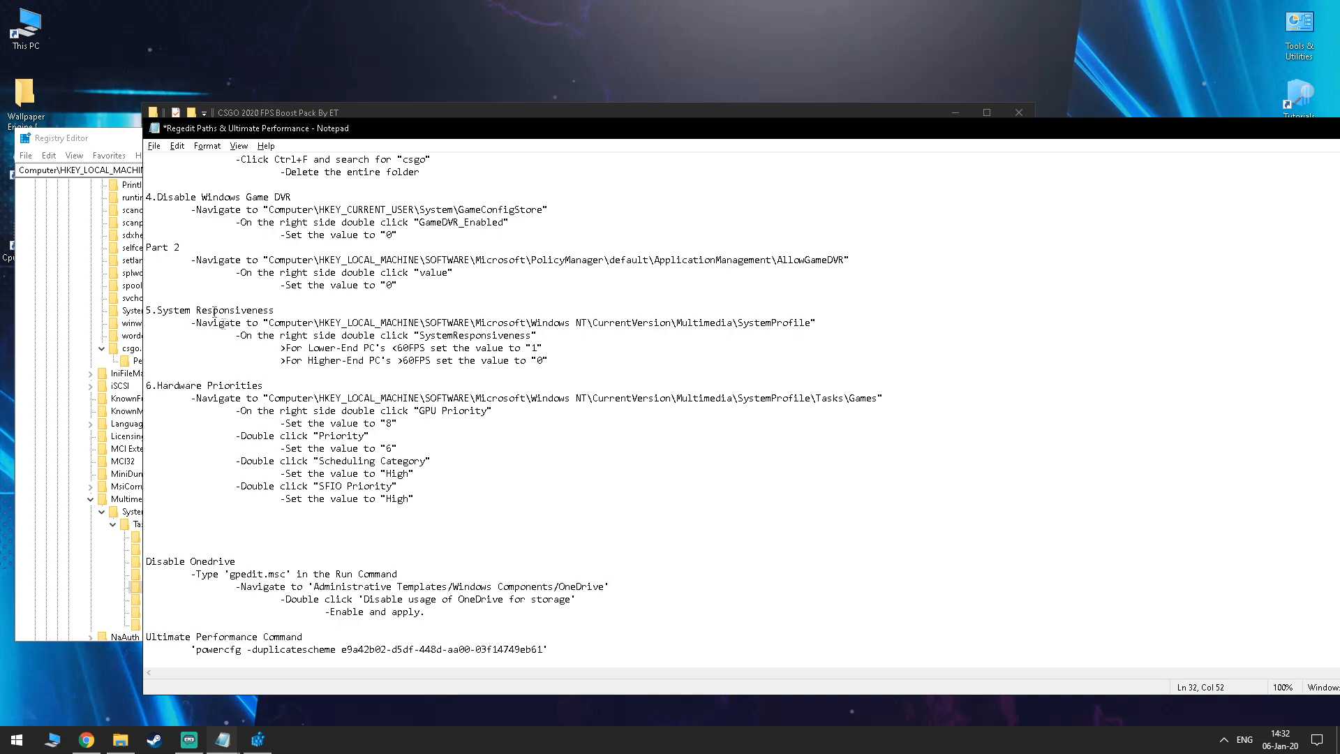
left_click(119, 143)
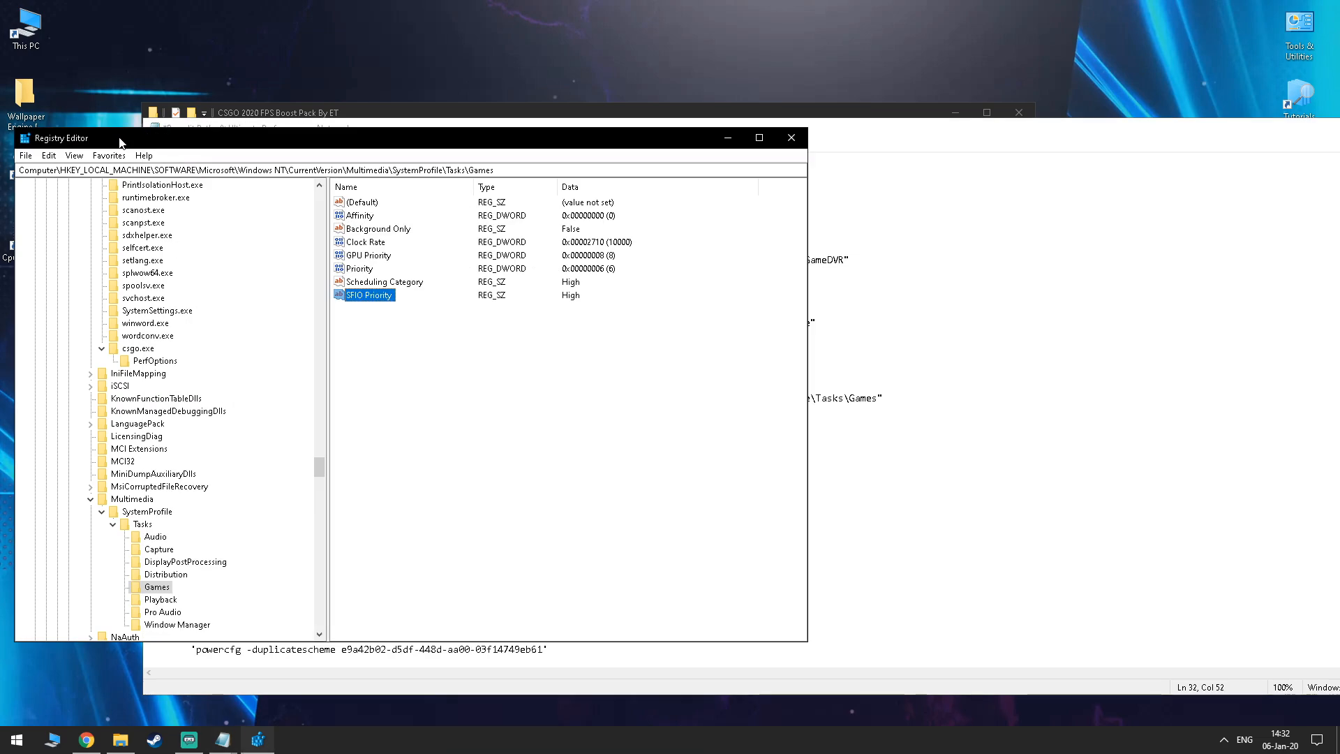
left_click(941, 328)
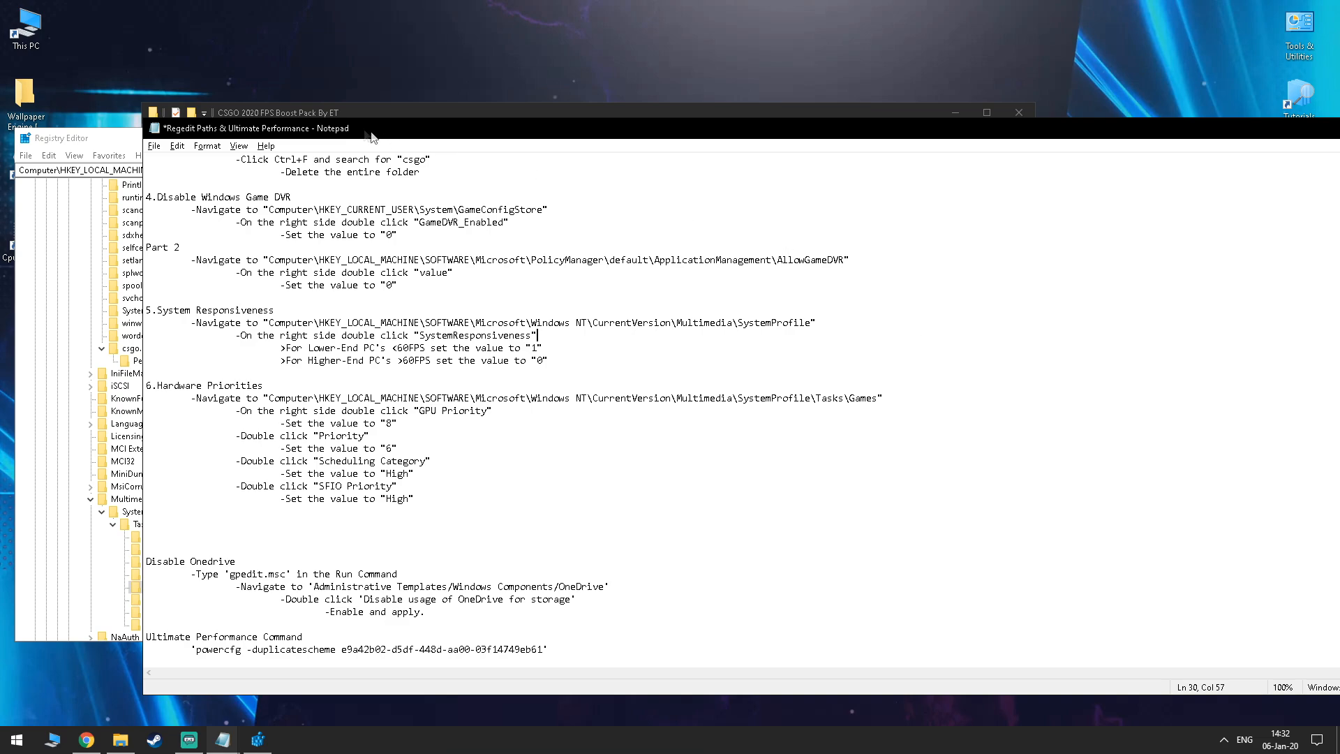
left_click(99, 139)
left_click(793, 138)
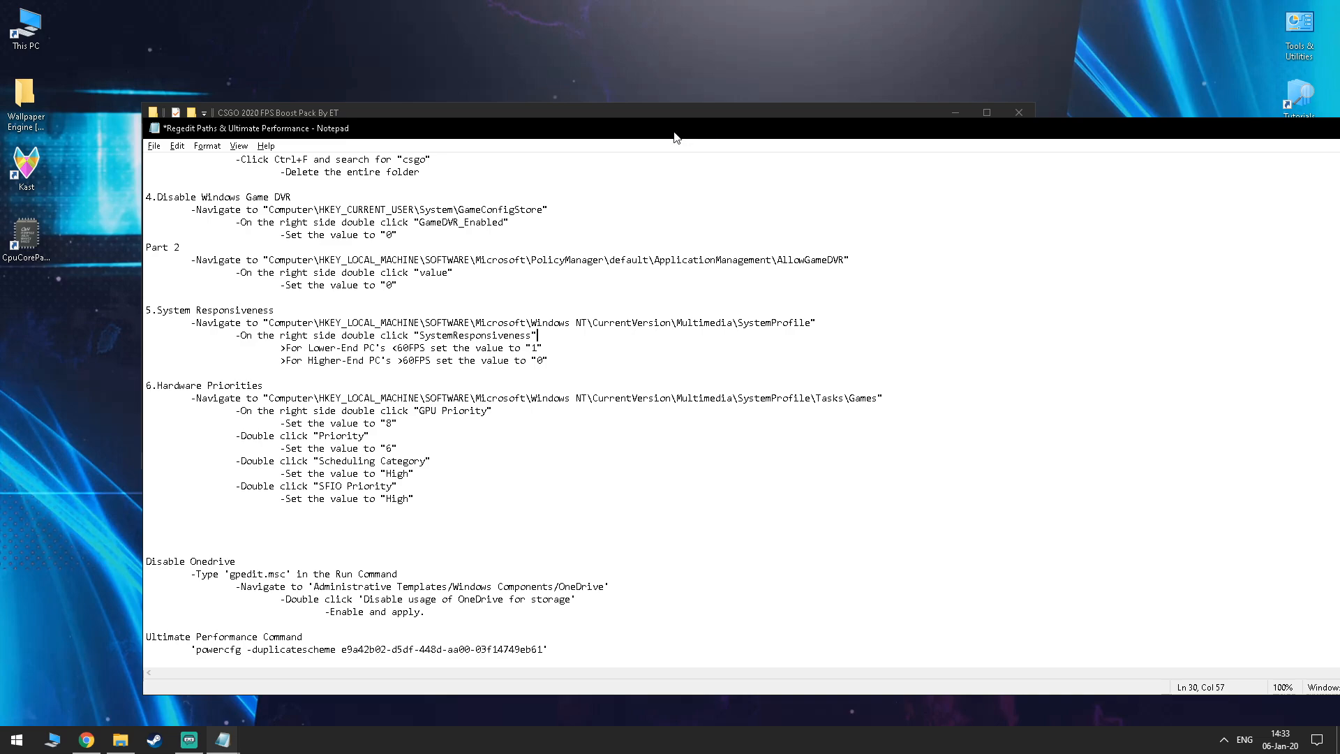
- Bring up the CSGO 2020 FPS Boost Pack folder and use its Run Command shortcut to launch gpedit.msc
left_click_drag(1288, 134, 1178, 92)
left_click(125, 742)
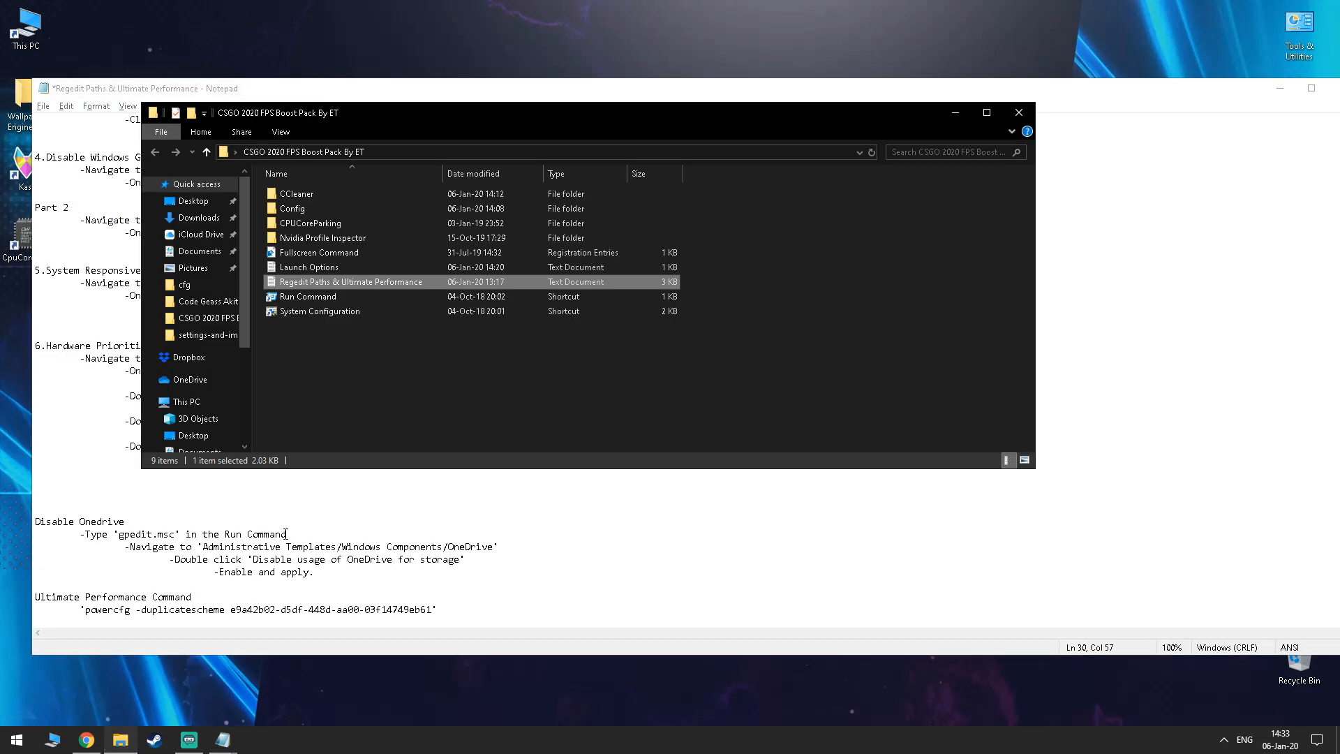
left_click(459, 381)
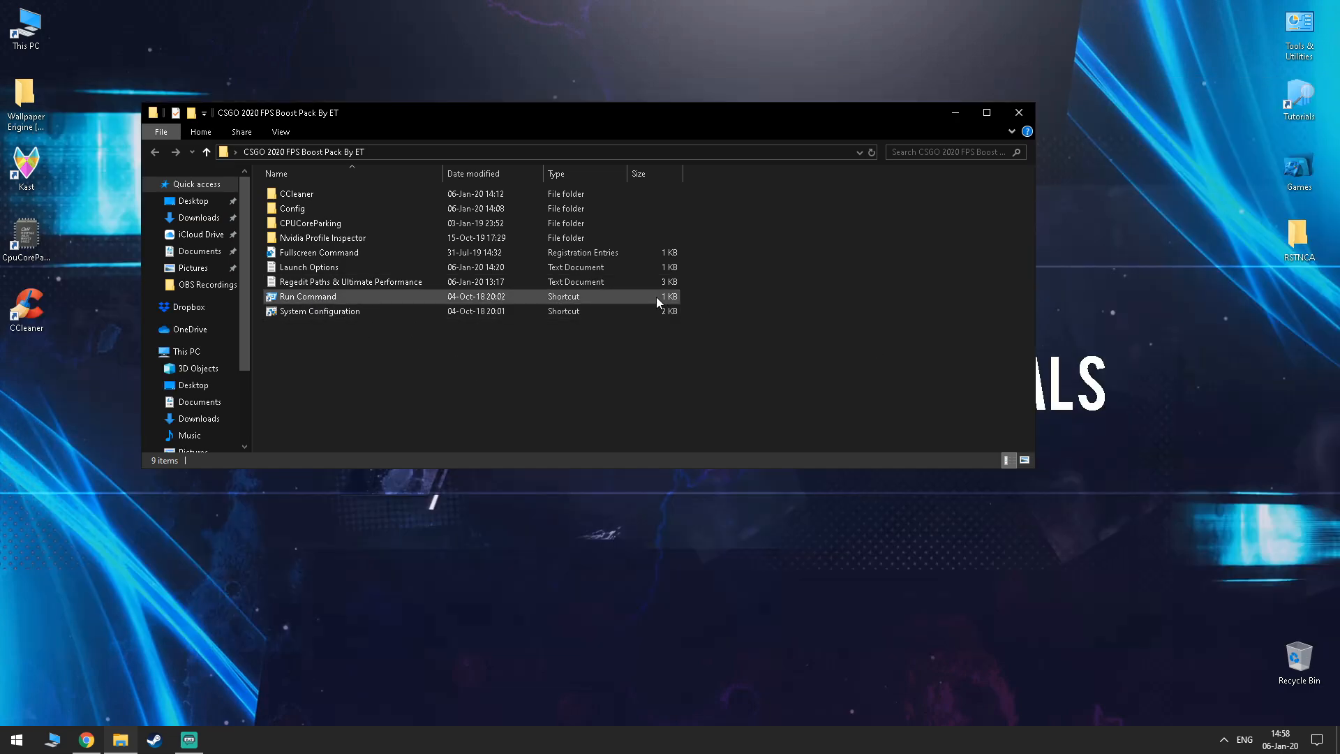
double_click(656, 296)
type("gpedit.msc")
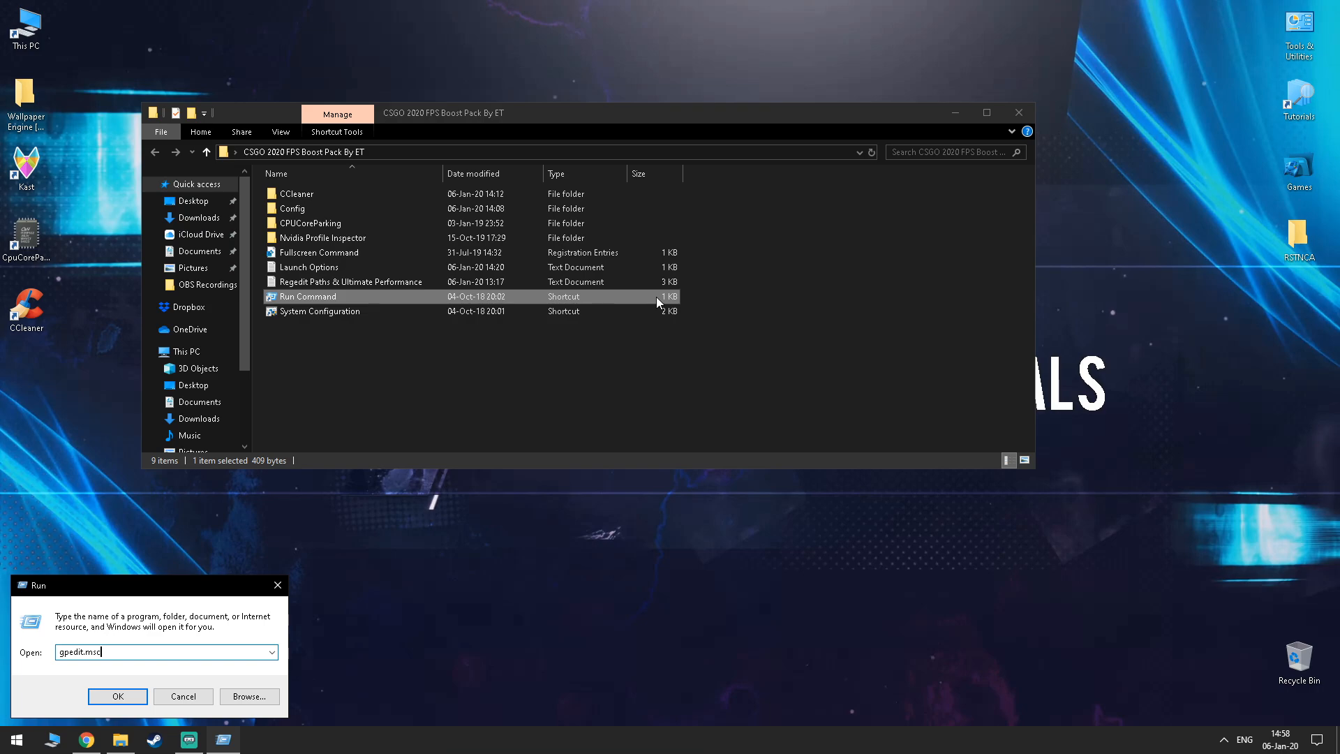
key("Return")
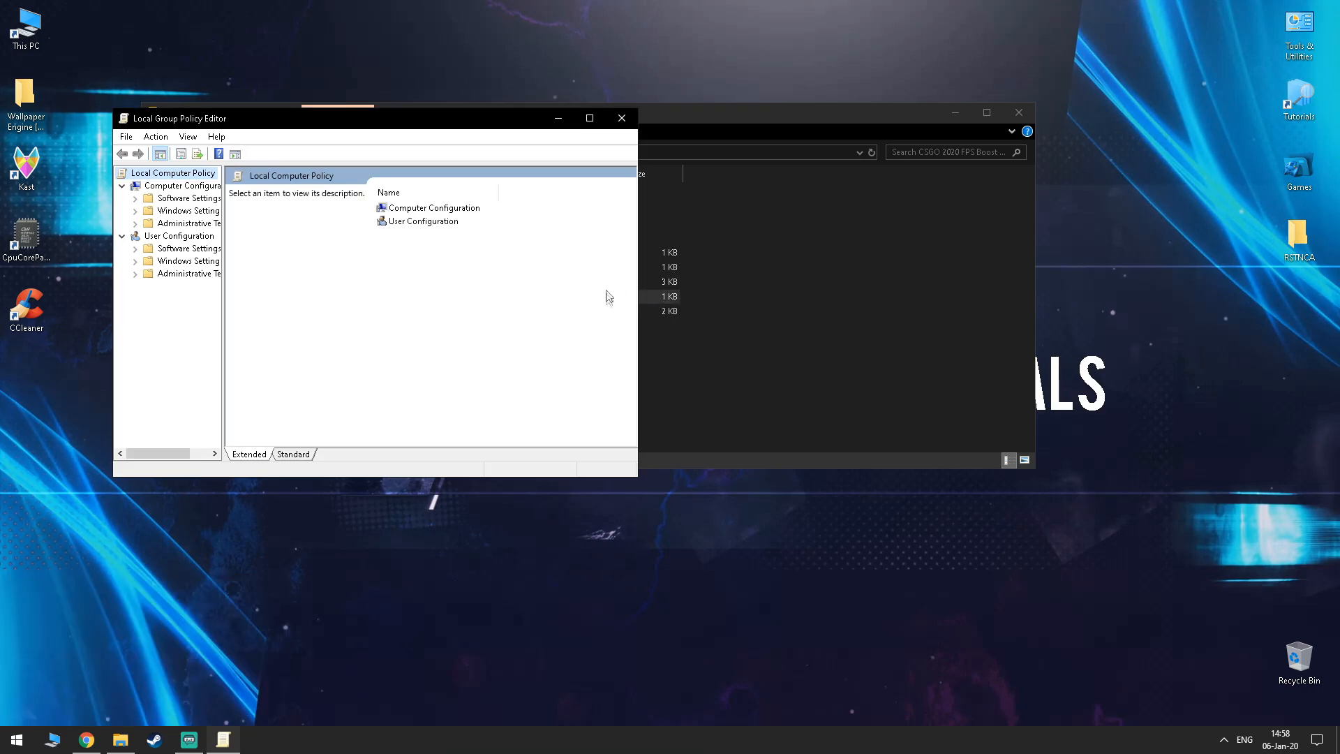
- Reopen the Regedit Paths & Ultimate Performance notes and read the Disable Onedrive instructions
left_click(648, 325)
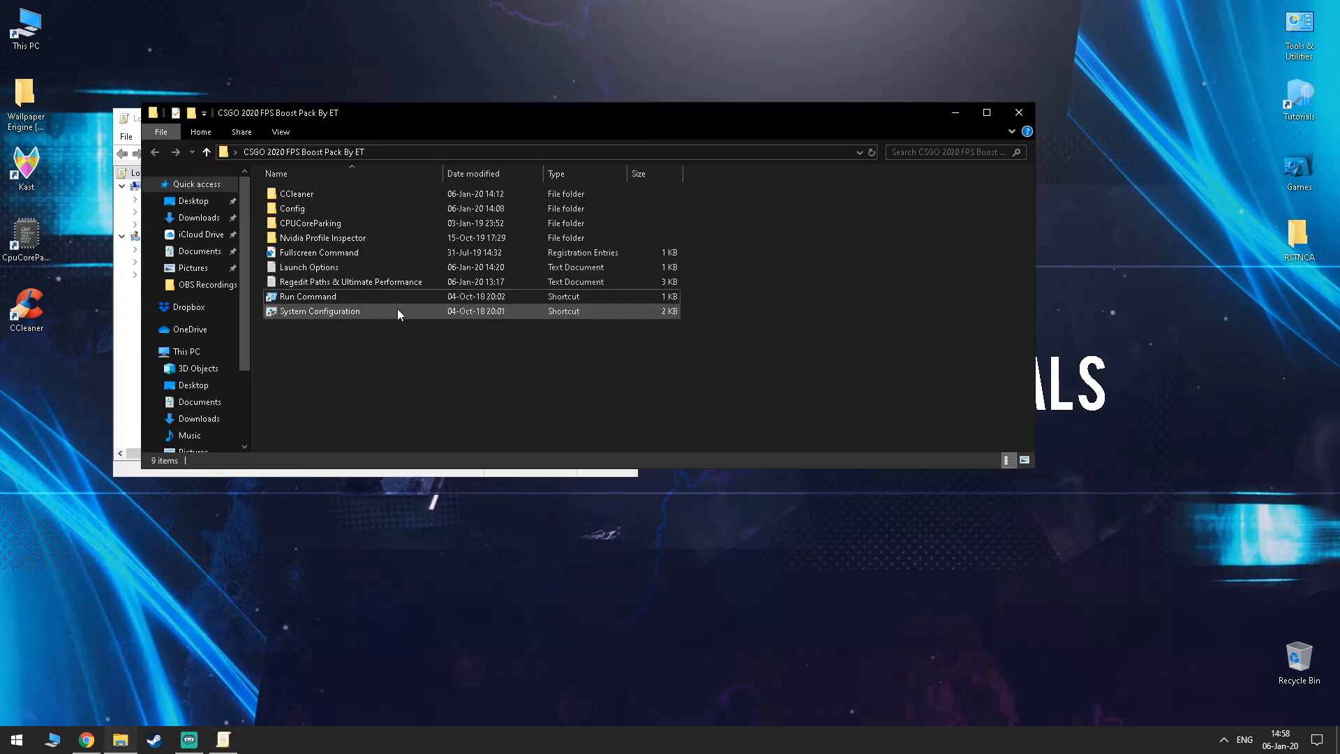
double_click(370, 282)
scroll(229, 441, "down", 4)
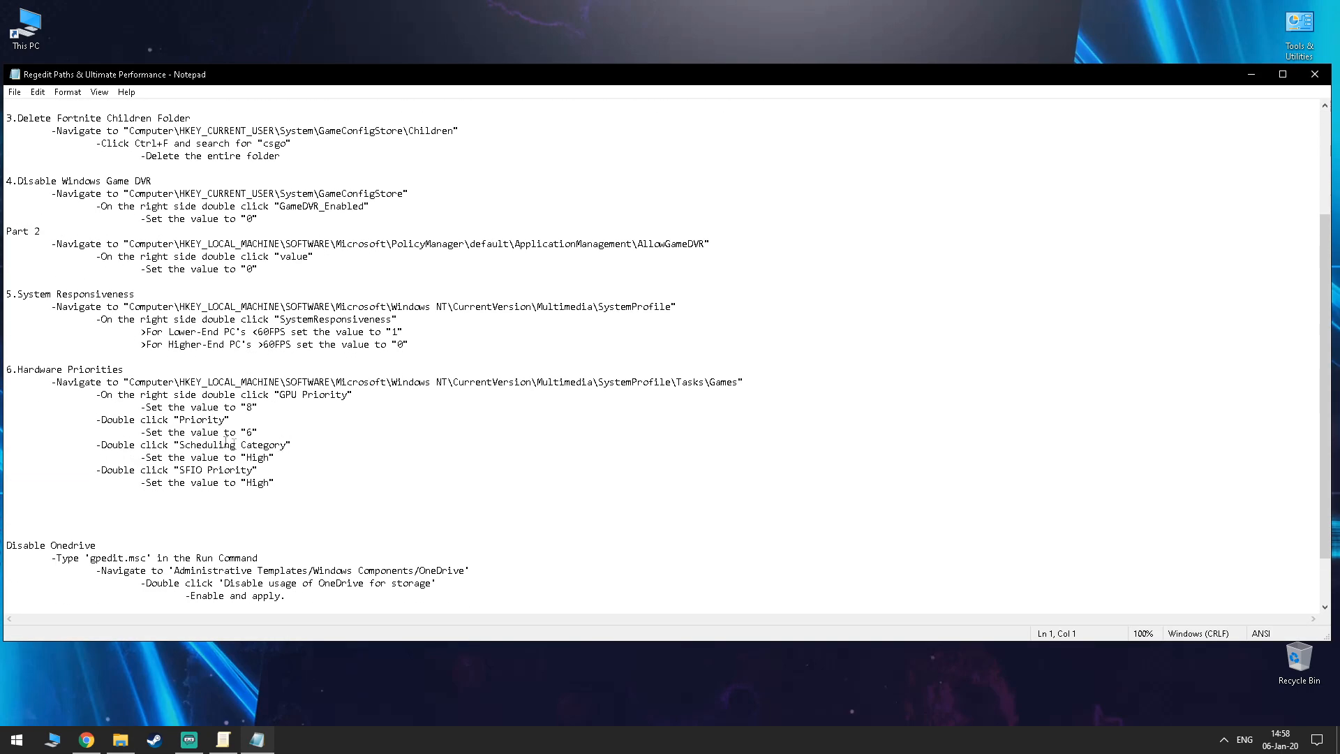
scroll(202, 453, "down", 2)
left_click_drag(79, 500, 532, 508)
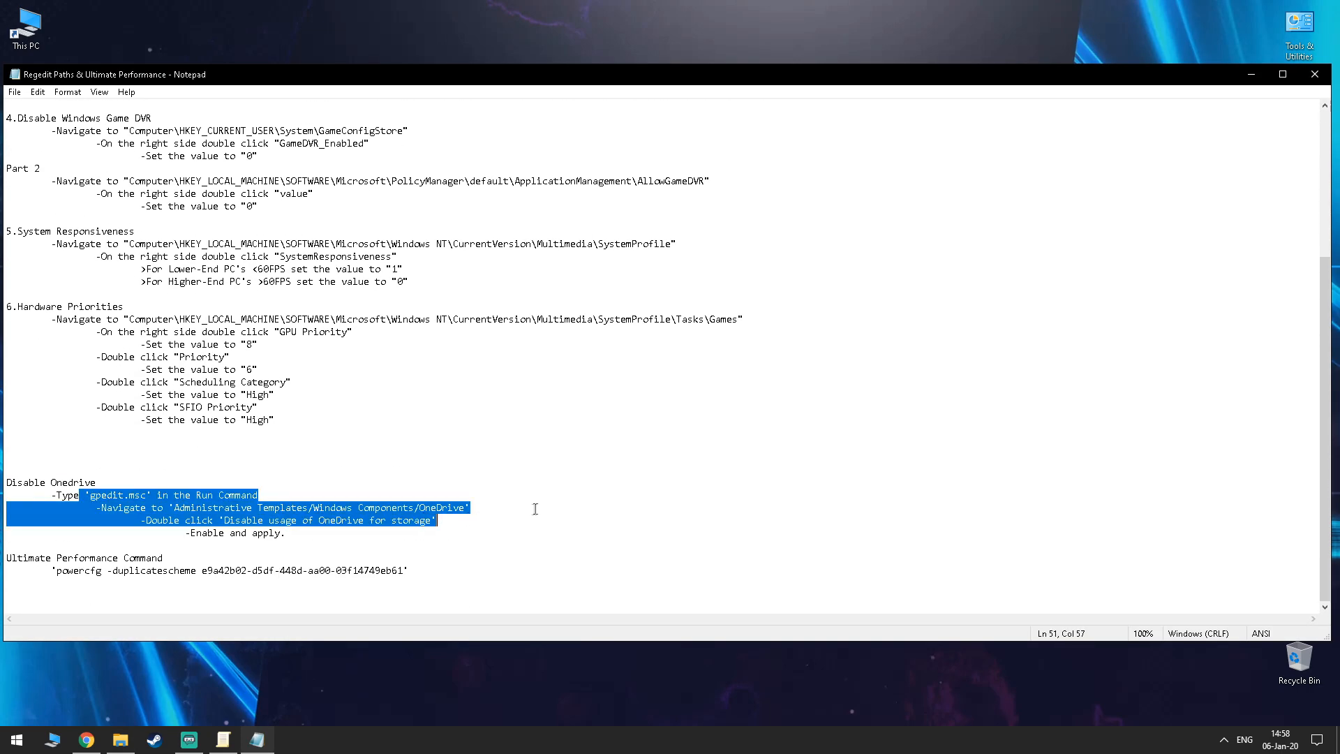
left_click(532, 508)
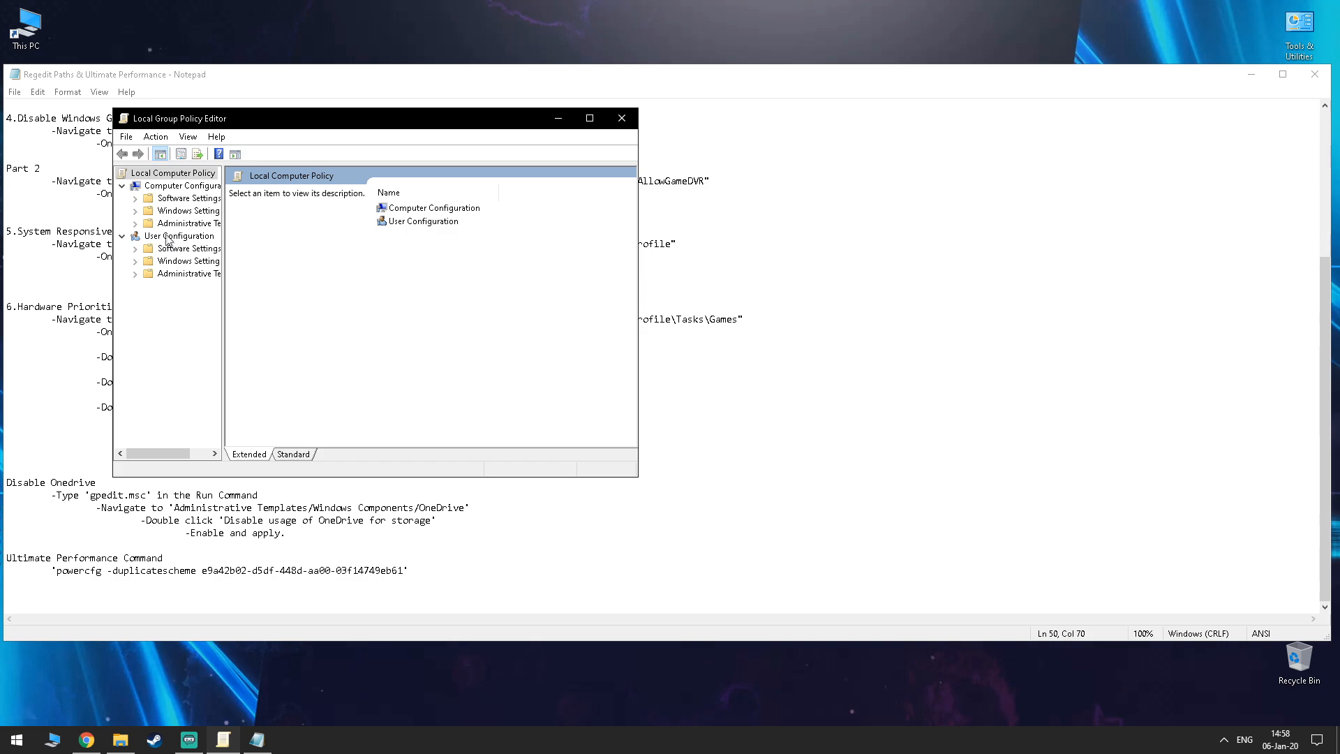
- In the Local Group Policy Editor, go to Computer Configuration's Administrative Templates, Windows Components, OneDrive folder
left_click(135, 224)
left_click_drag(225, 244, 245, 245)
left_click(148, 312)
left_click(194, 291)
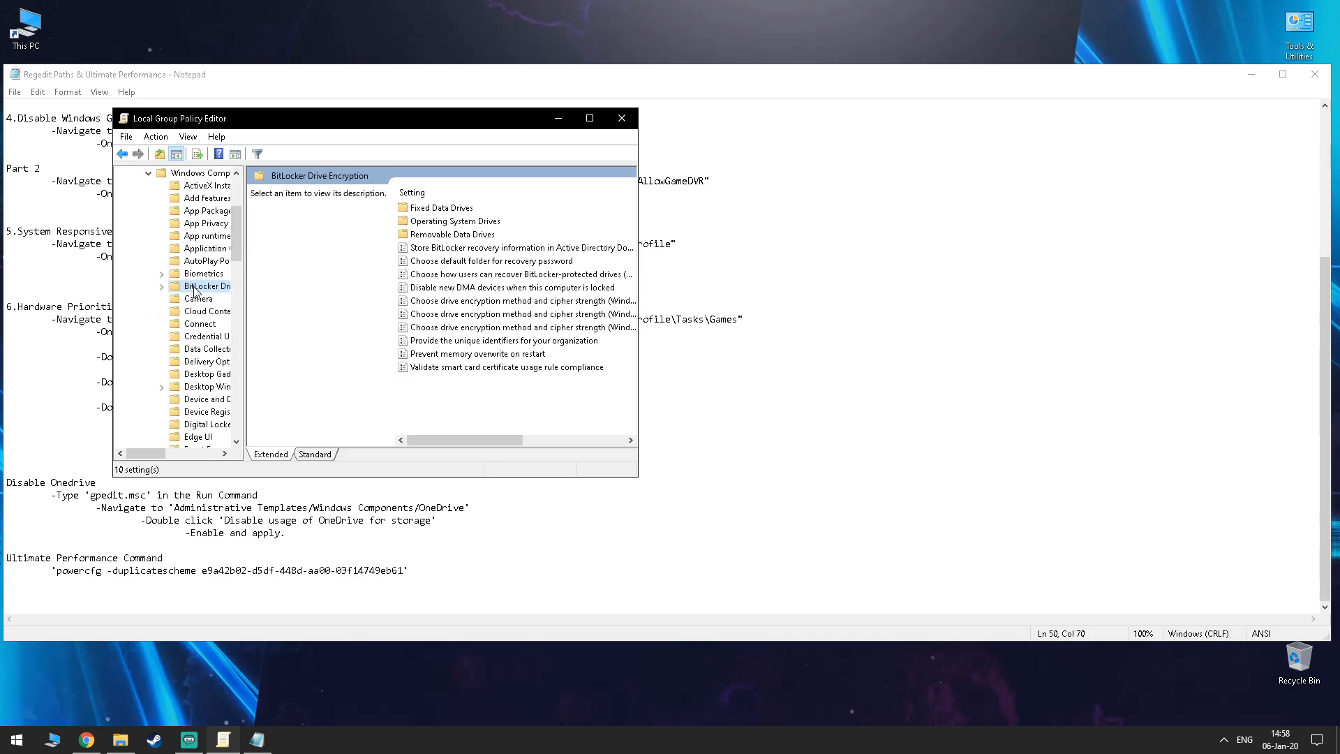
key("o")
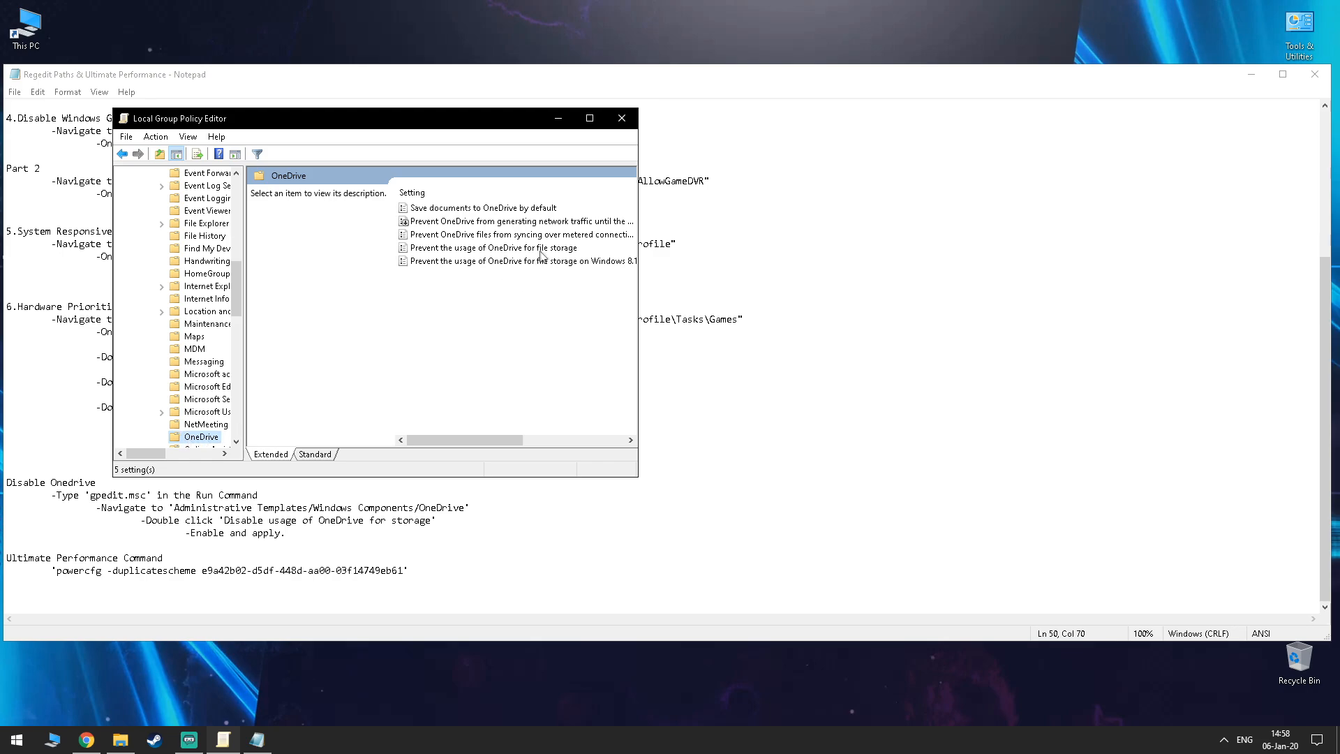
- Accept Enabled for the policy "Prevent the usage of OneDrive for file storage", and close the policy editor and the notes
left_click(533, 250)
double_click(533, 249)
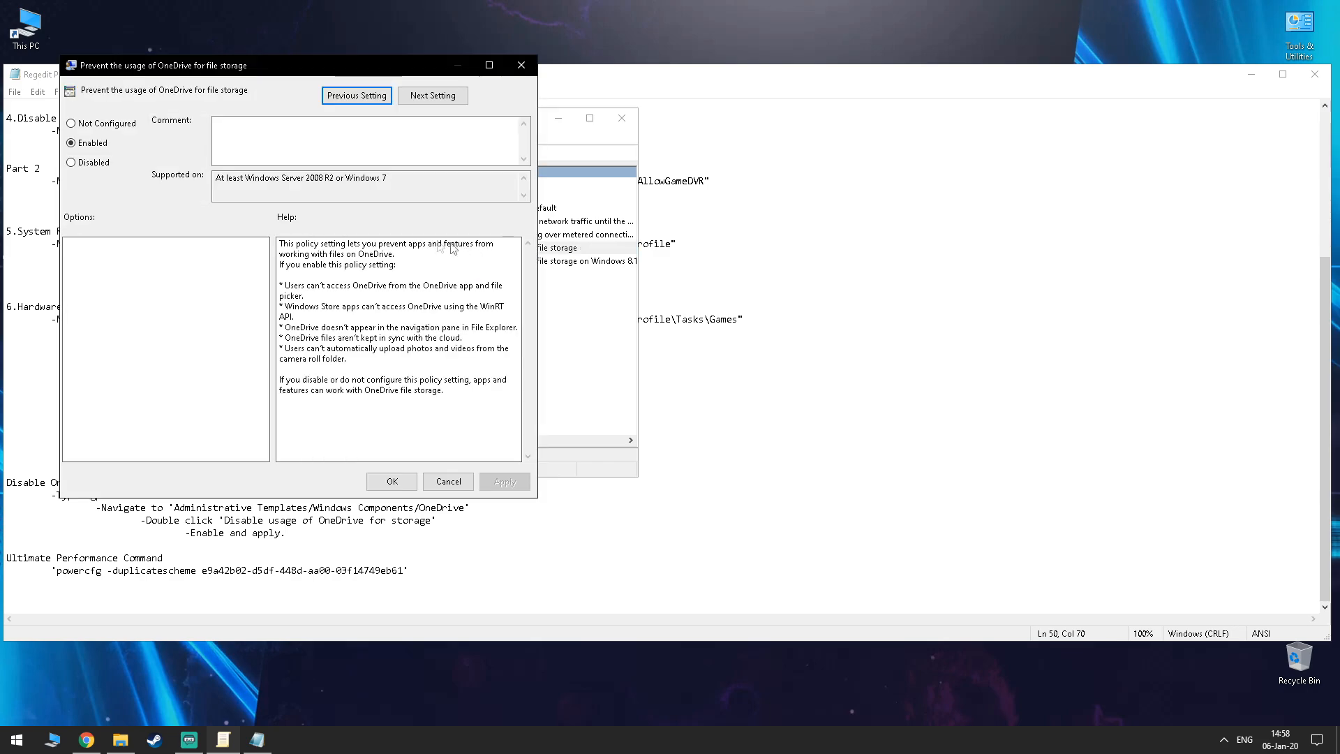
left_click(391, 481)
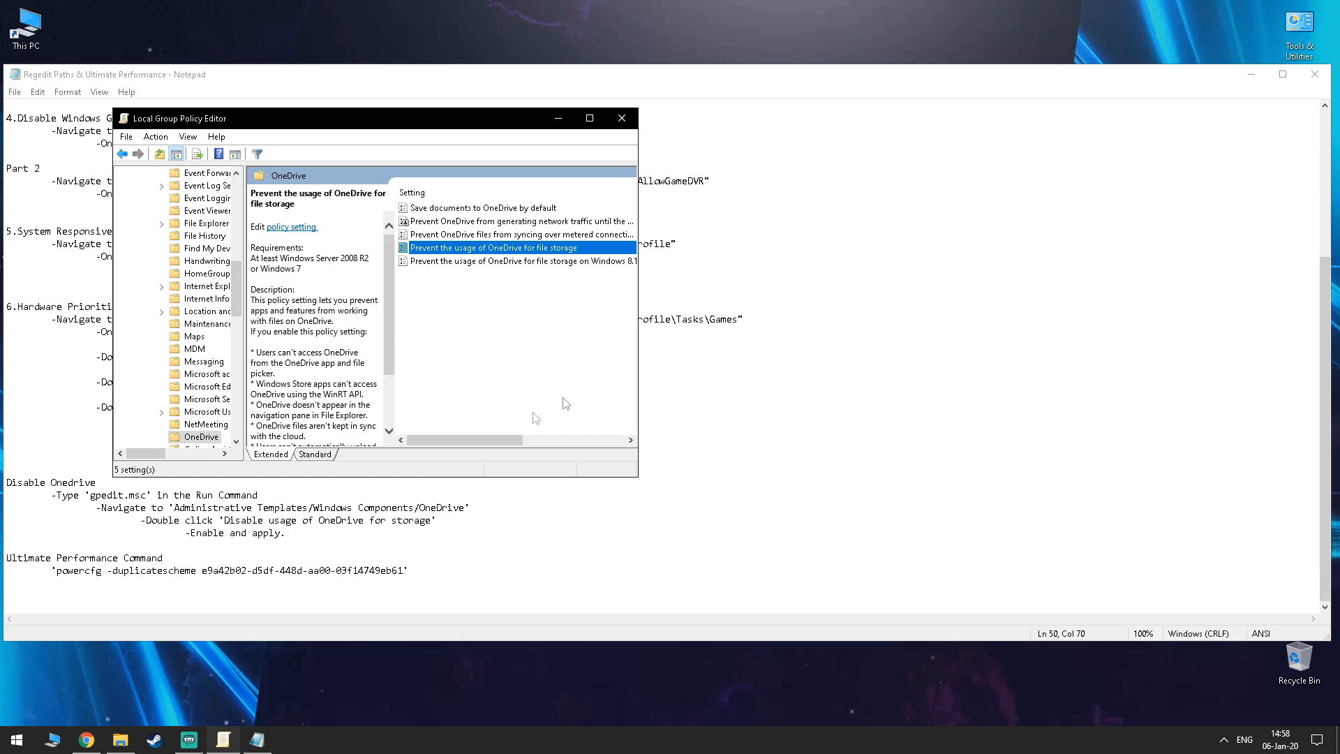
left_click(622, 117)
left_click(1315, 74)
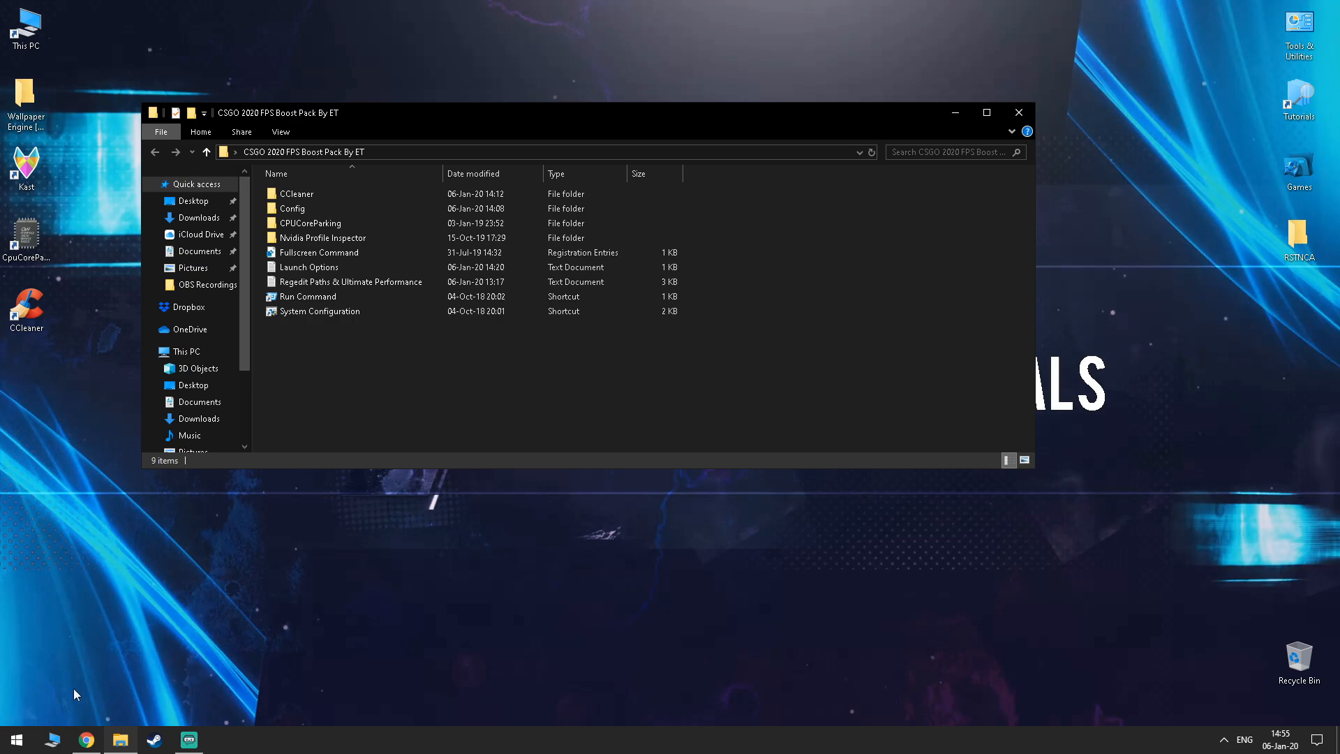
- Search Windows for "power plan" and open the "Choose a power plan" settings
left_click(17, 738)
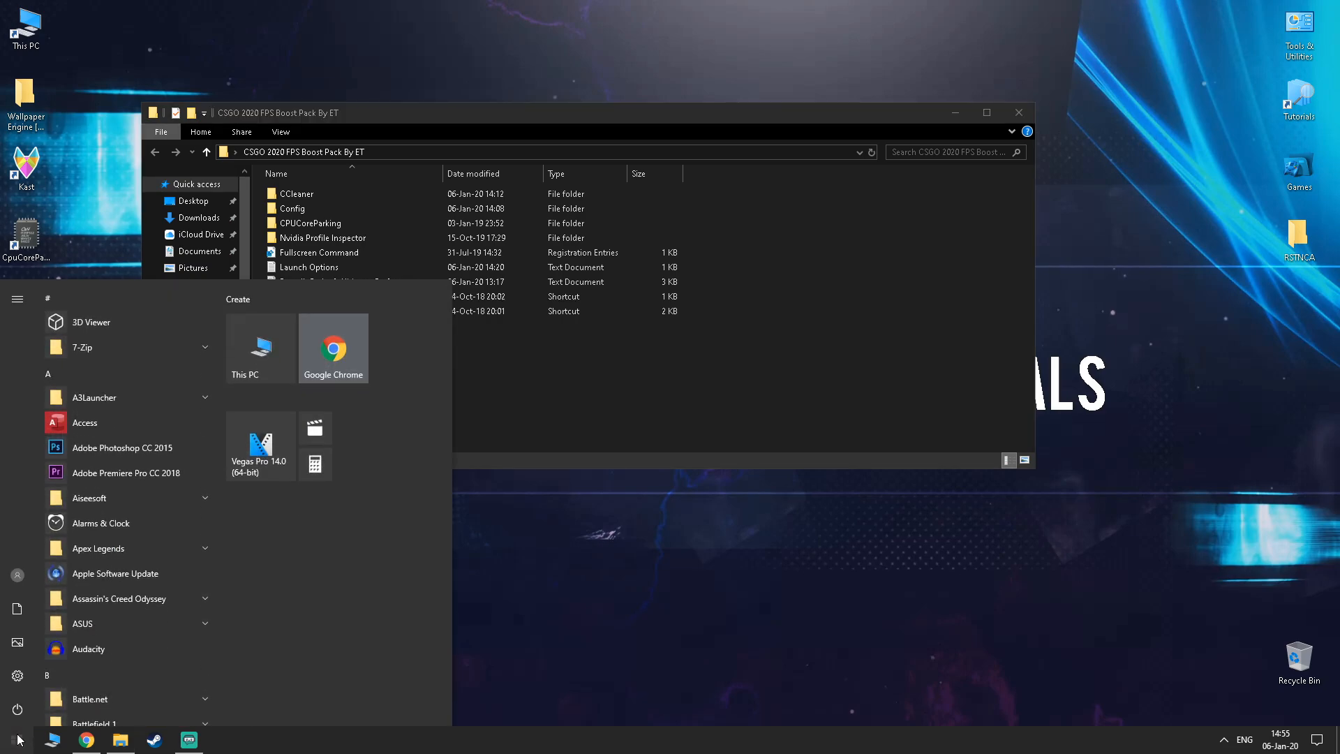
type("power plan")
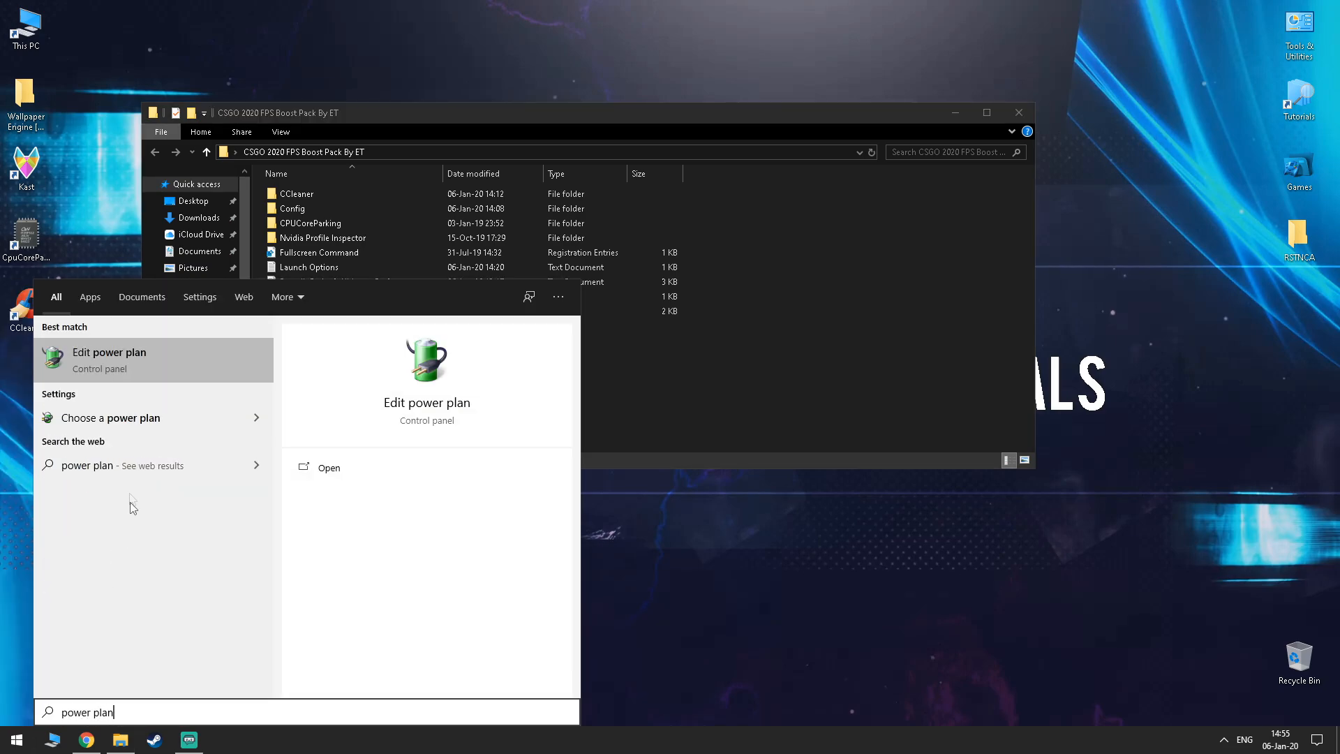
left_click(146, 427)
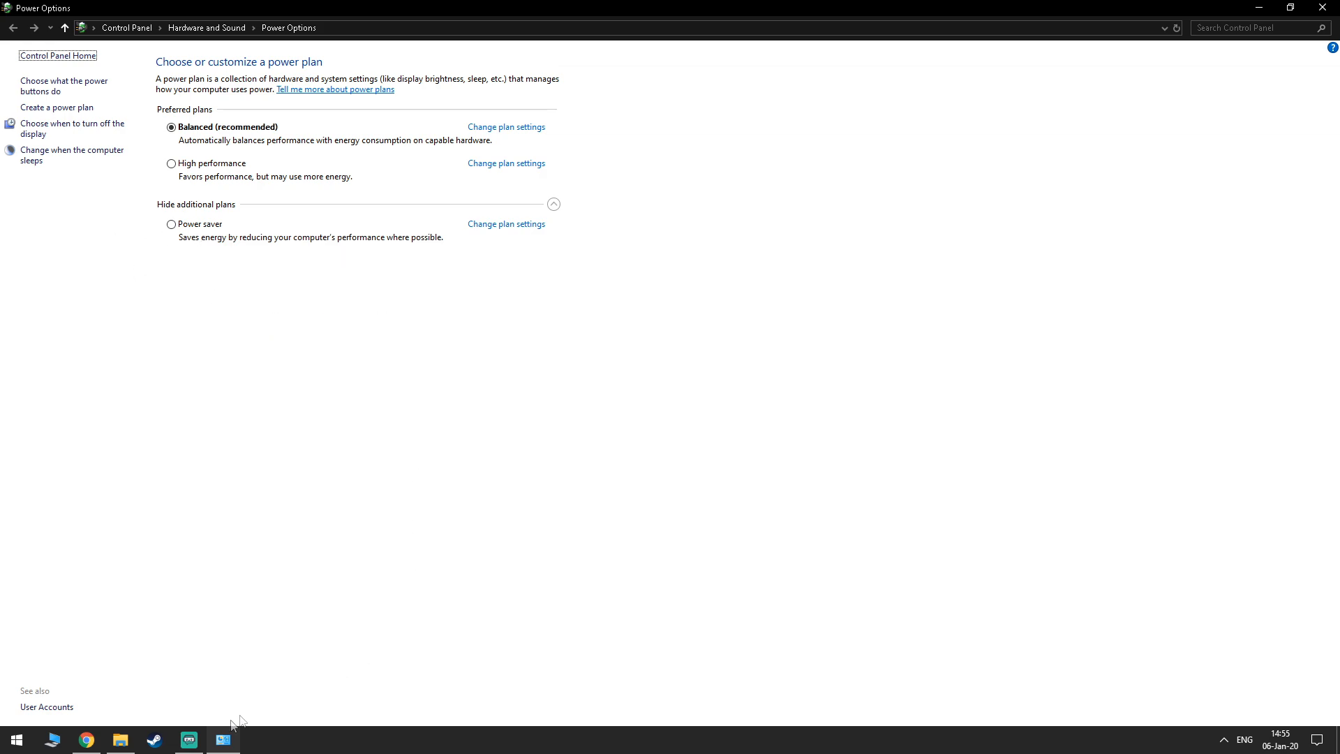
- Copy the Ultimate Performance powercfg command from the Regedit Paths & Ultimate Performance notes and close the notes
left_click(120, 740)
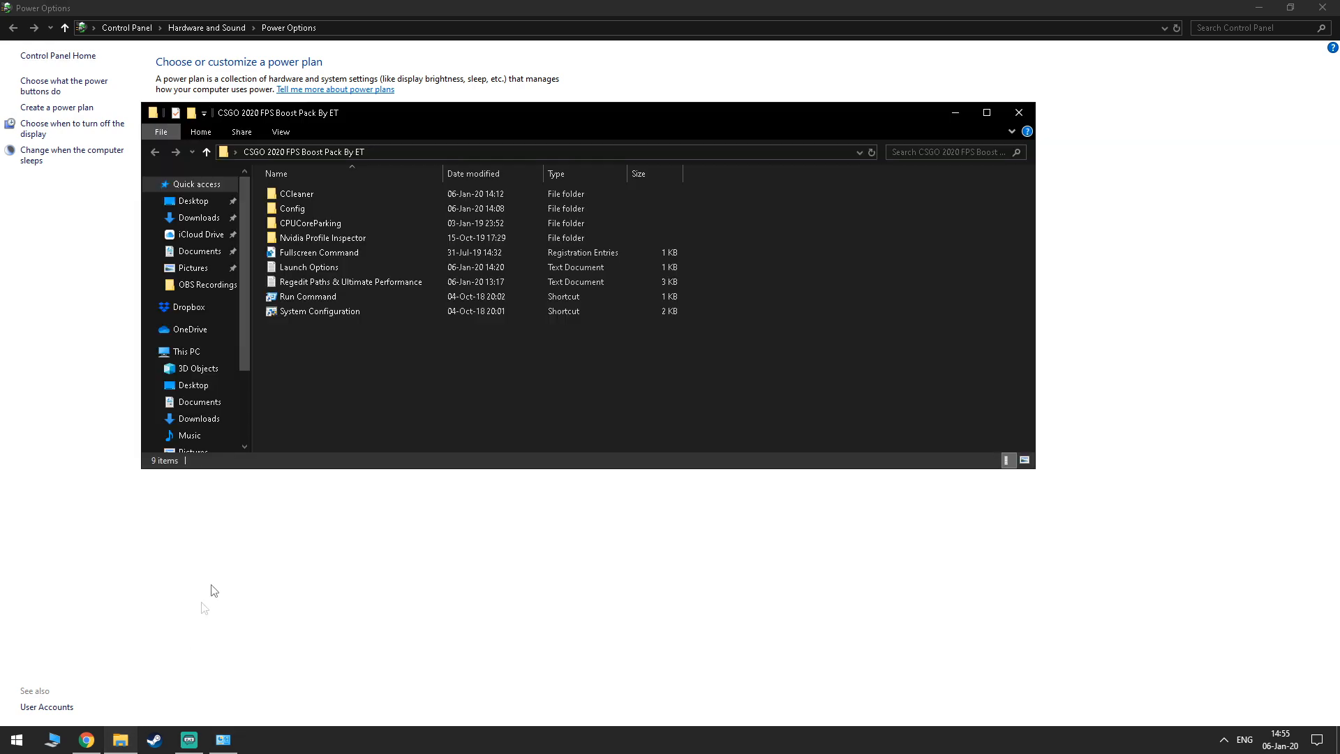
double_click(319, 282)
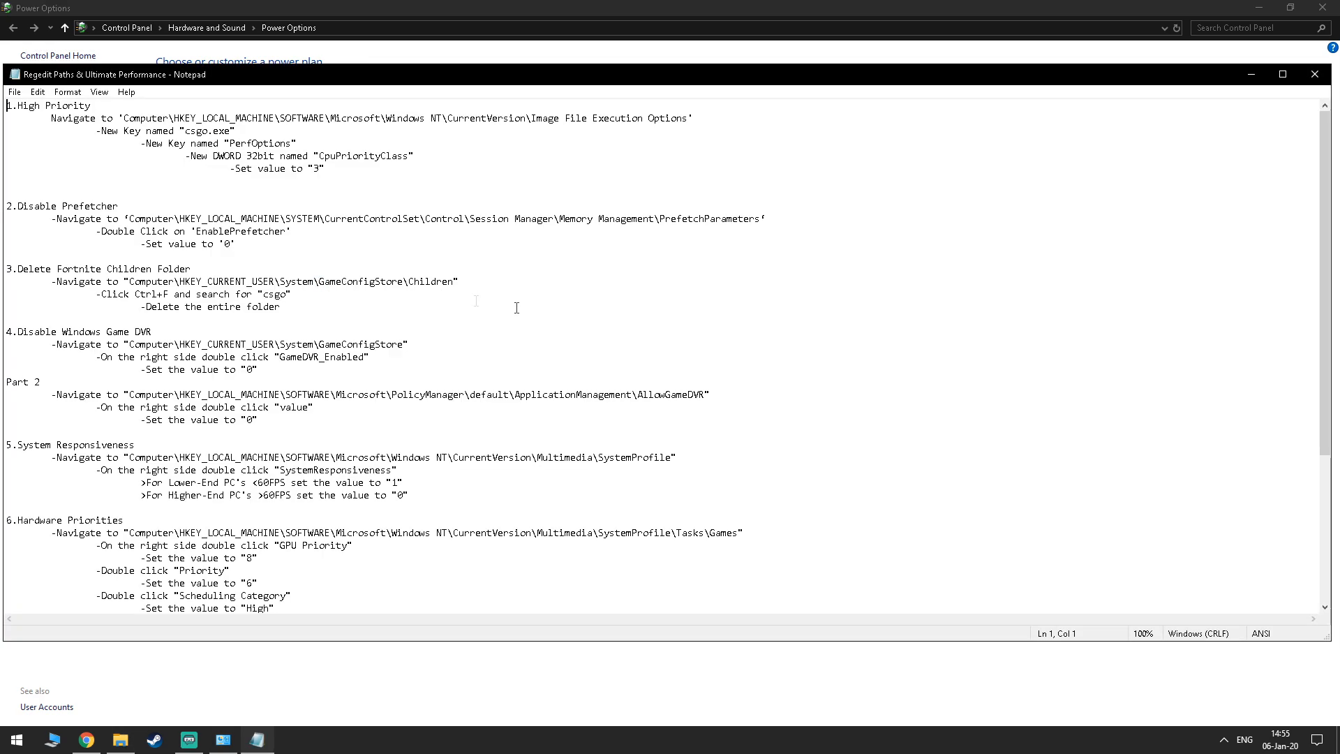
scroll(583, 382, "down", 6)
left_click_drag(59, 574, 419, 574)
right_click(397, 571)
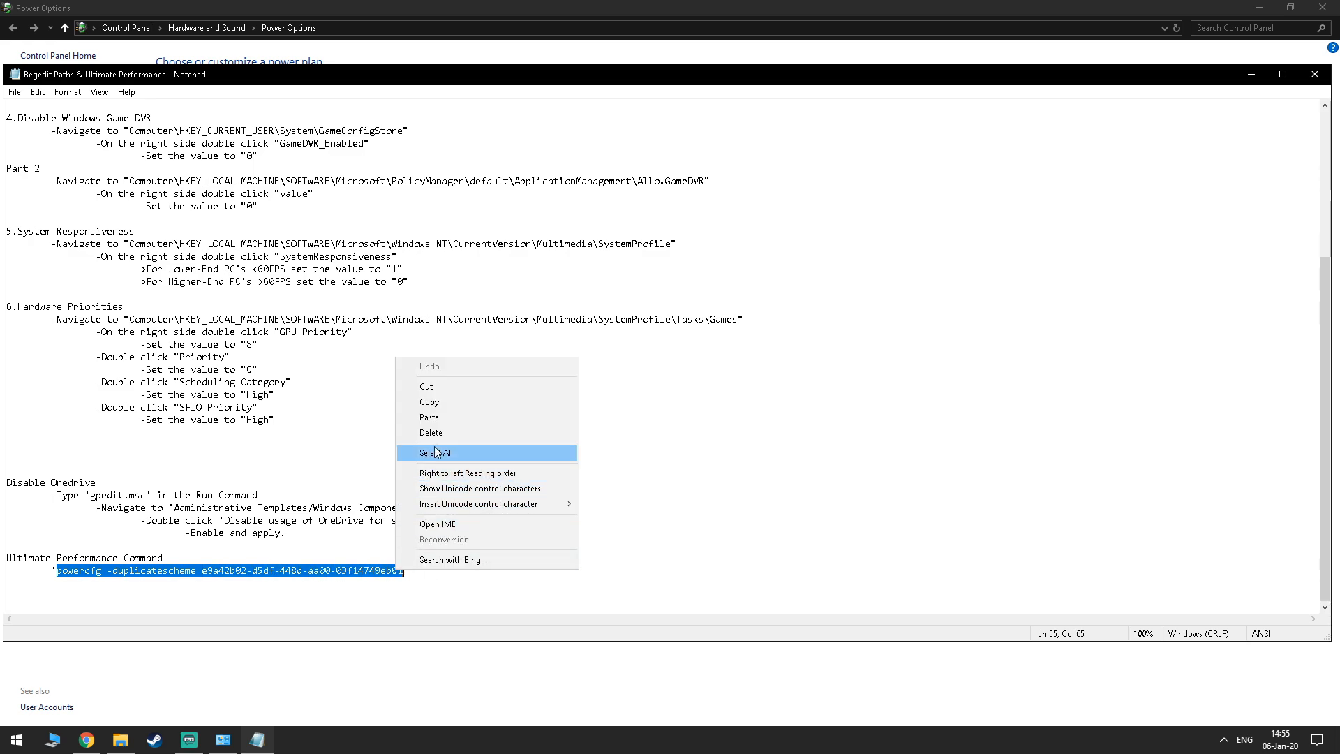
left_click(438, 405)
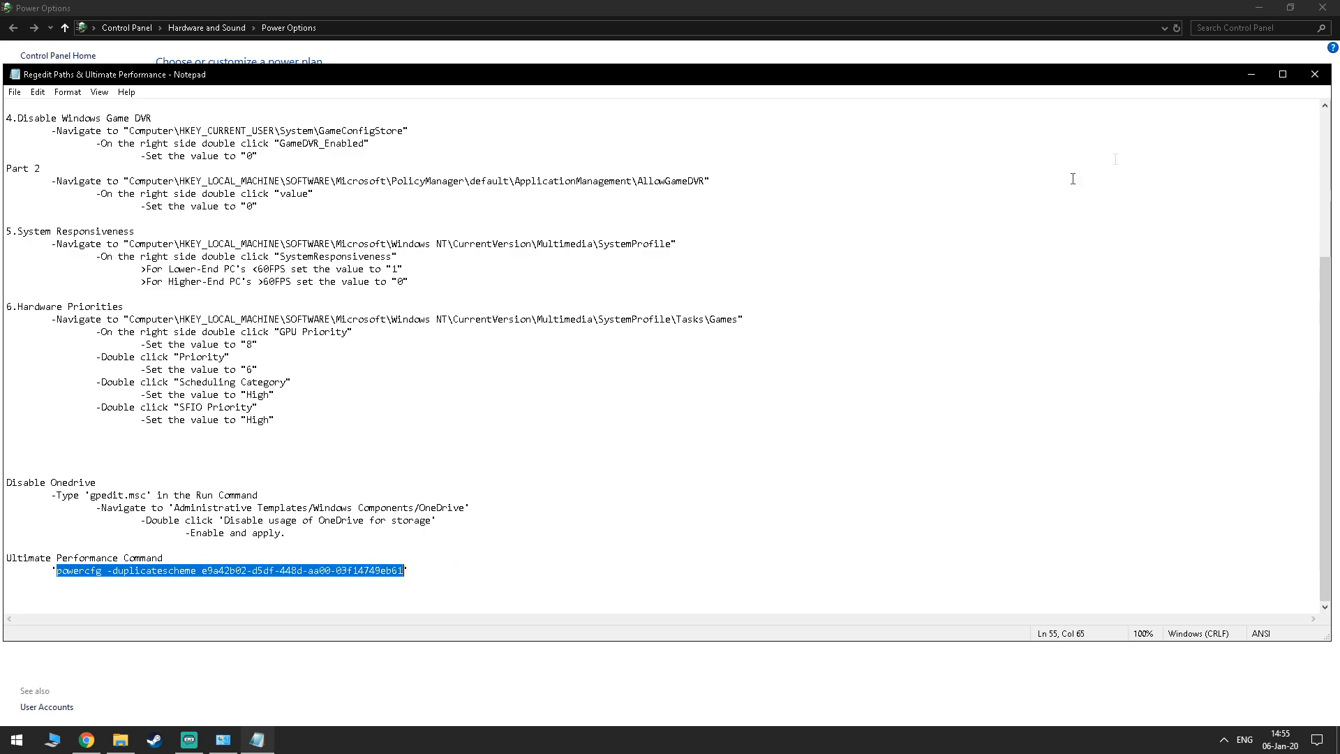
left_click(1315, 74)
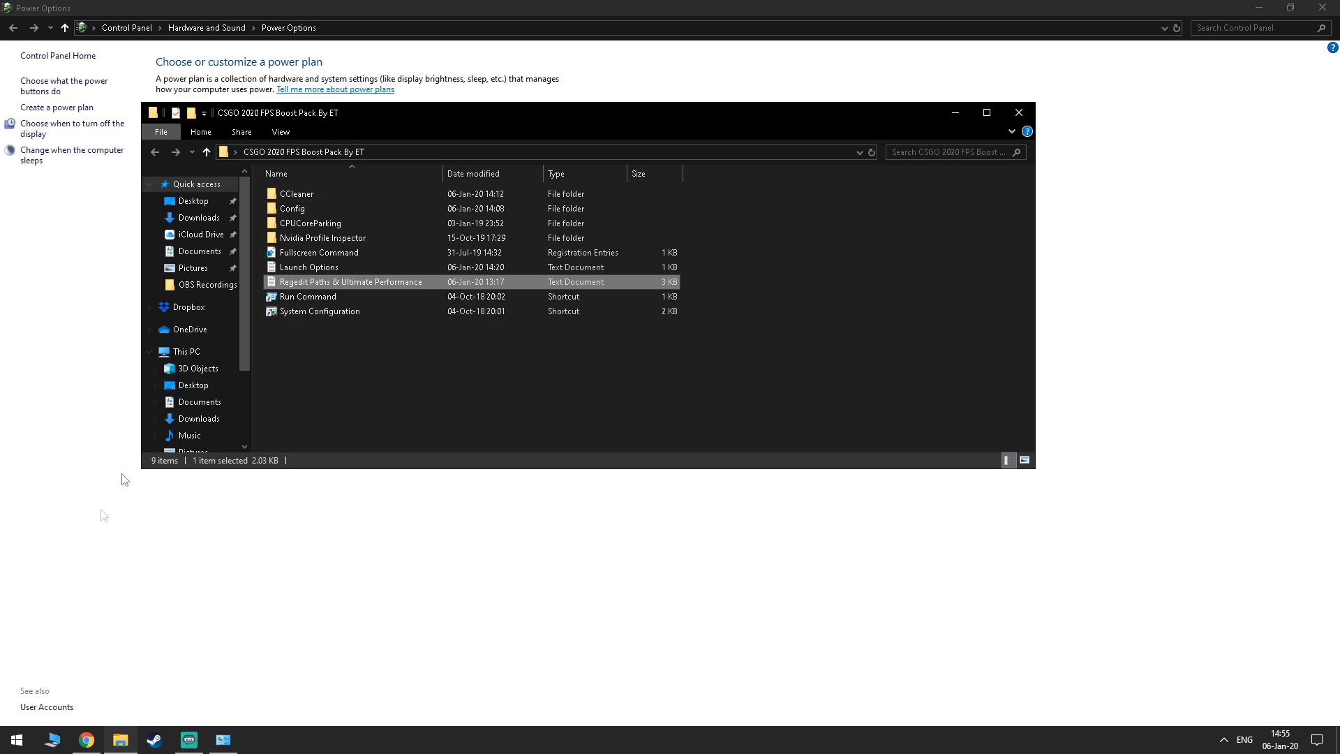
- Open cmd through the pack's Run Command shortcut, execute "powercfg -duplicatescheme e9a42b02-d5df-448d-aa00-03f14749eb61", and close the console
double_click(312, 298)
type("cmd")
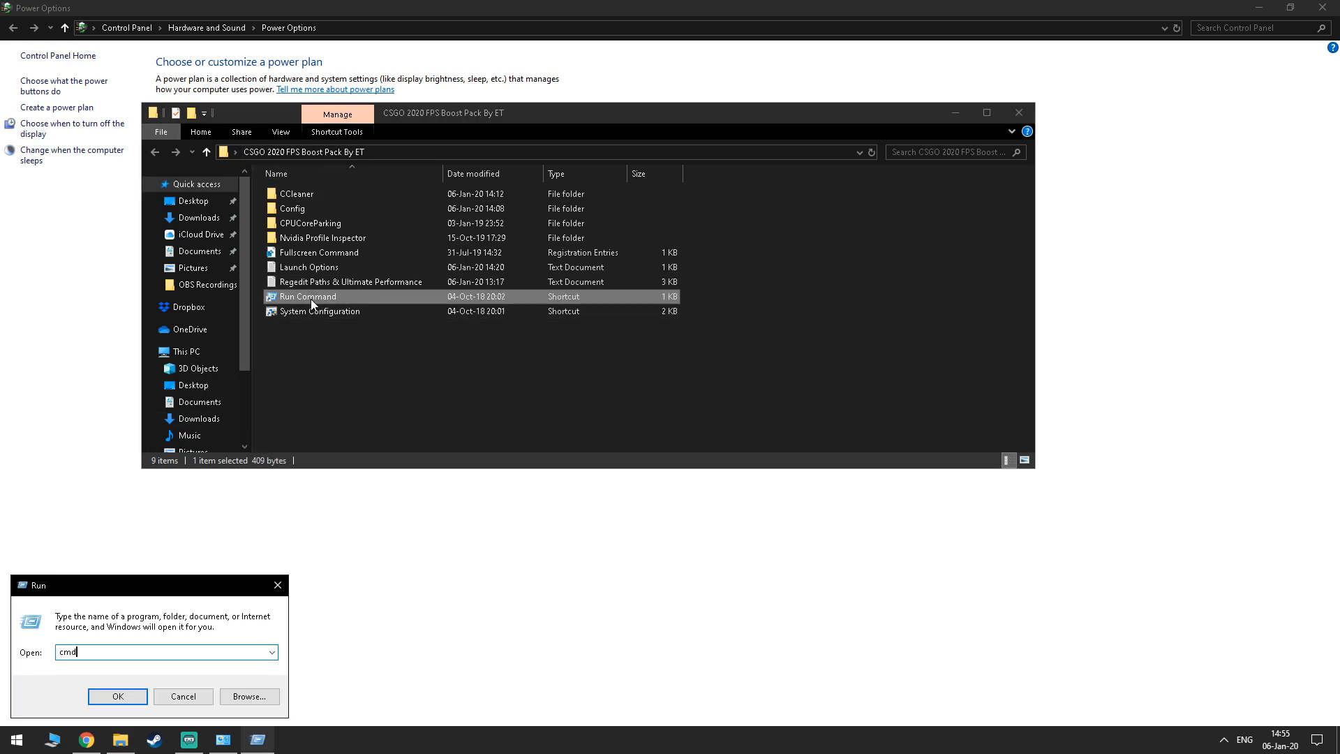
key("Return")
left_click_drag(250, 3, 251, 72)
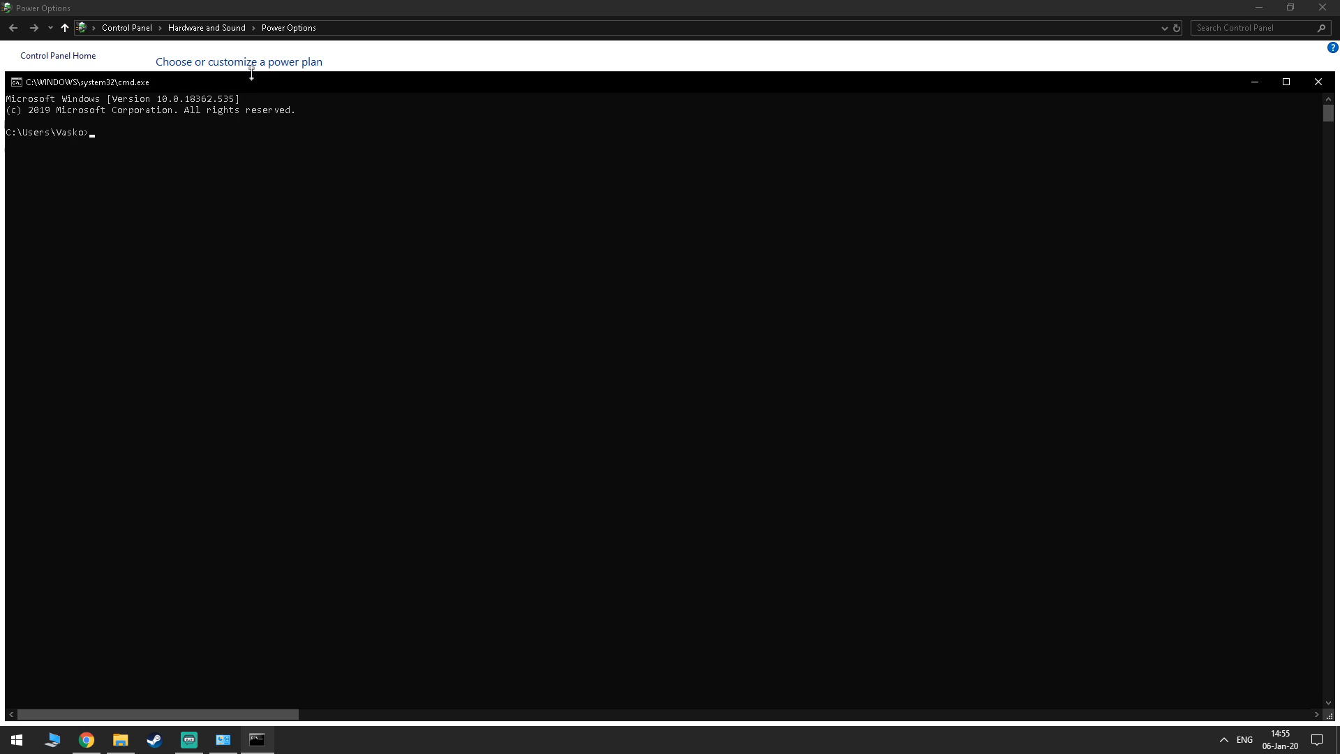
key("ctrl+v")
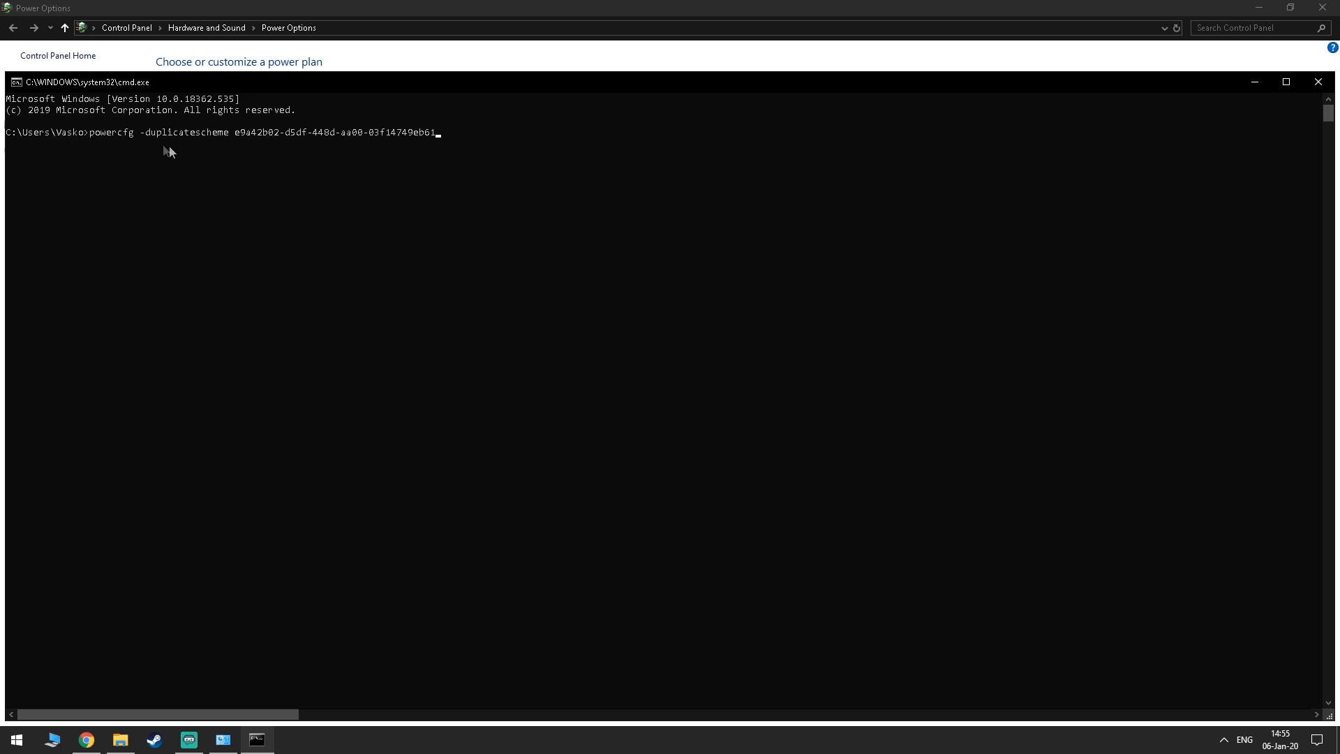
key("Return")
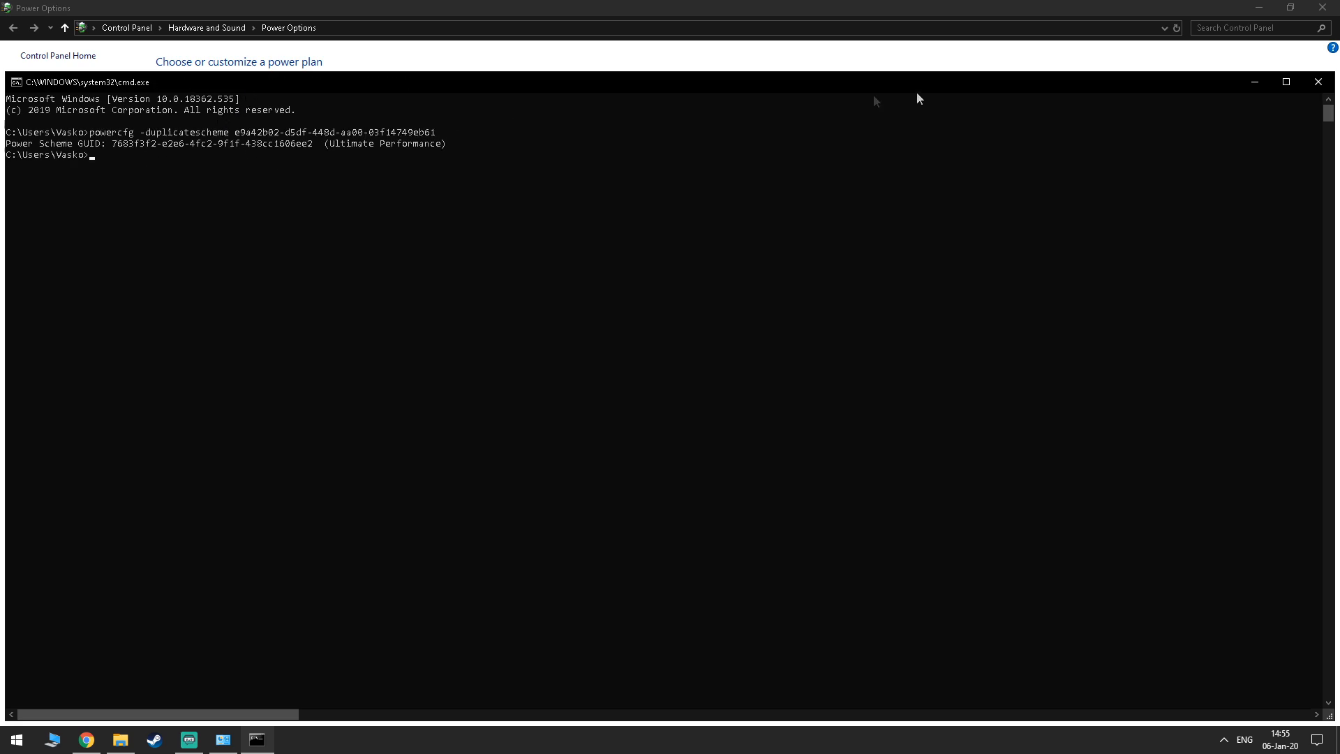
left_click(1318, 81)
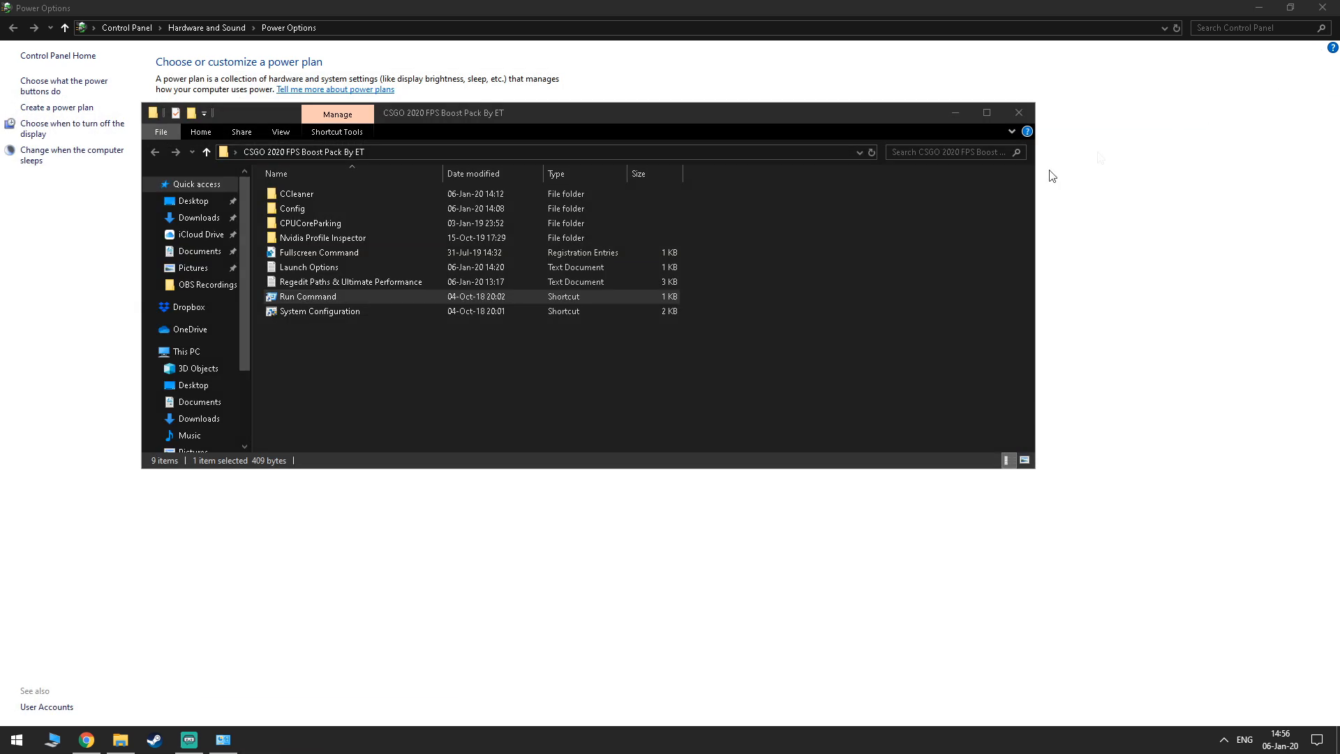
- Reopen "Choose a power plan" by searching "power plan", reload Power Options through Hardware and Sound, select Ultimate Performance and close the window
left_click(17, 739)
type("p")
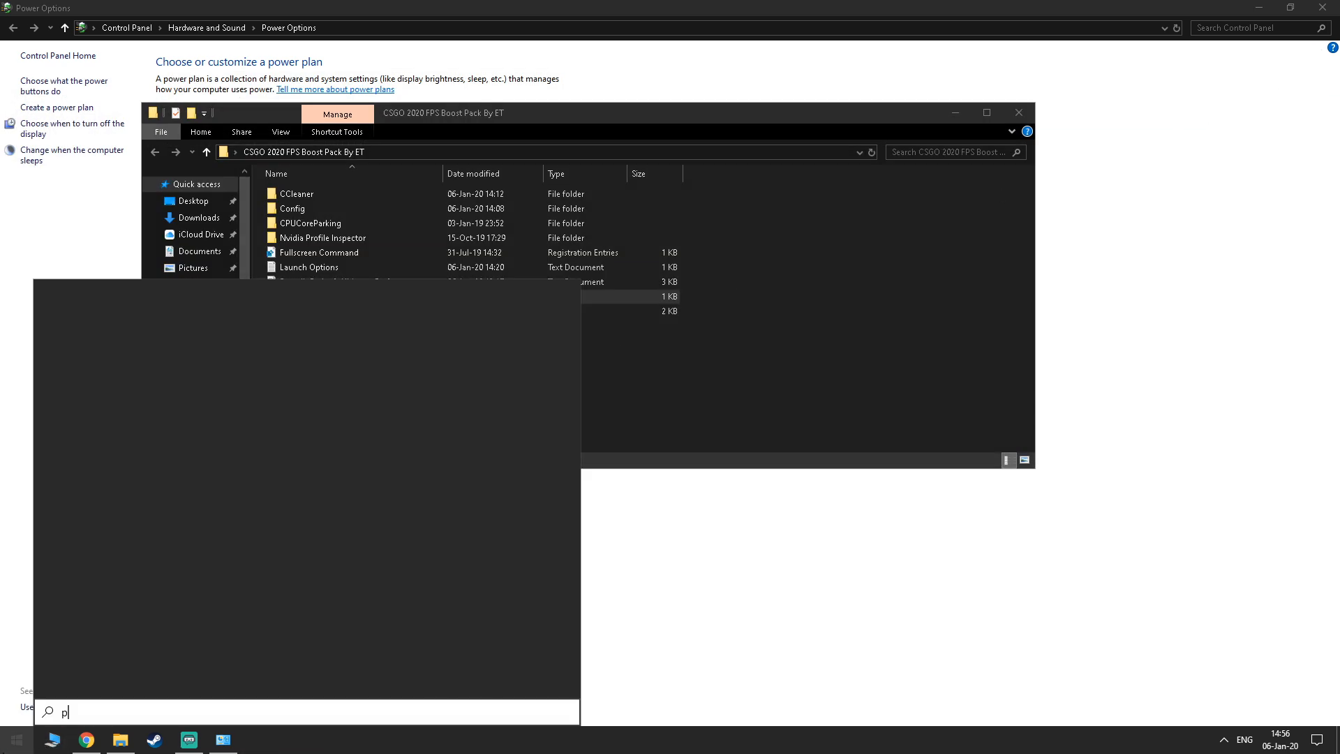
type("ower plan")
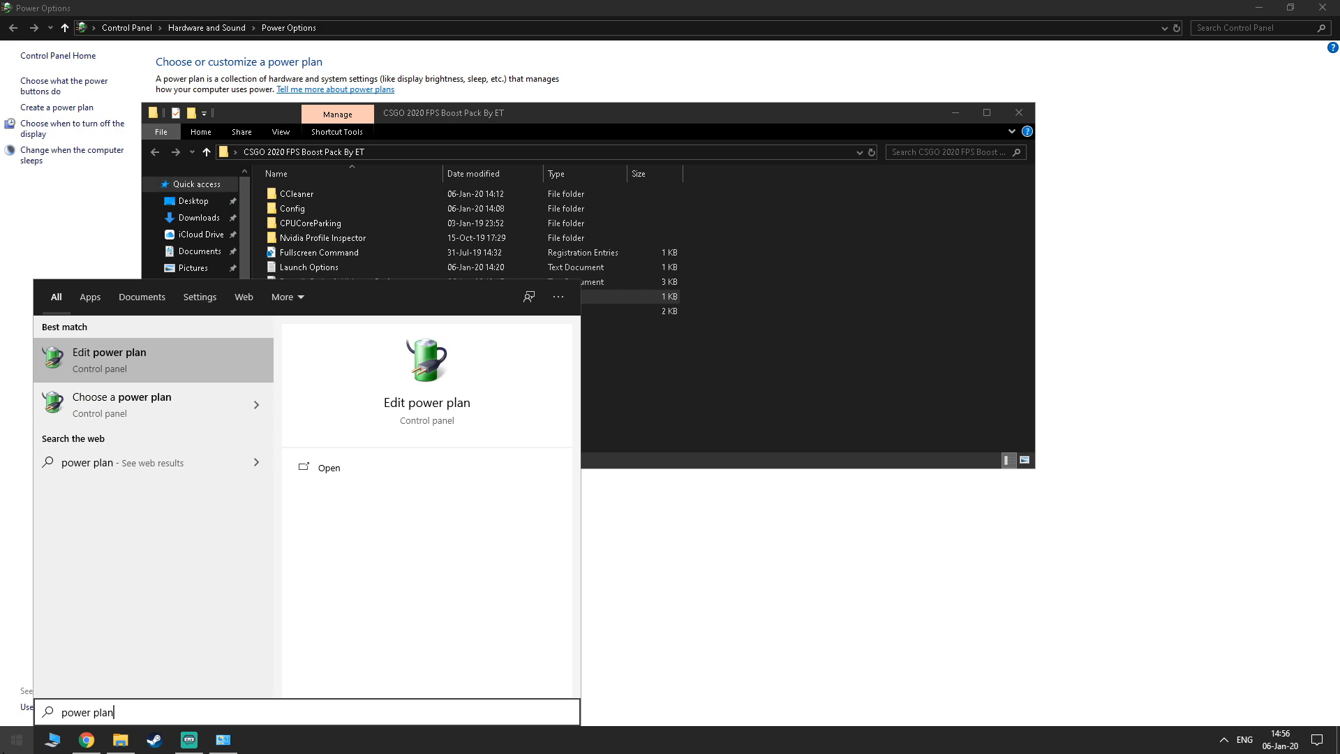
left_click(165, 412)
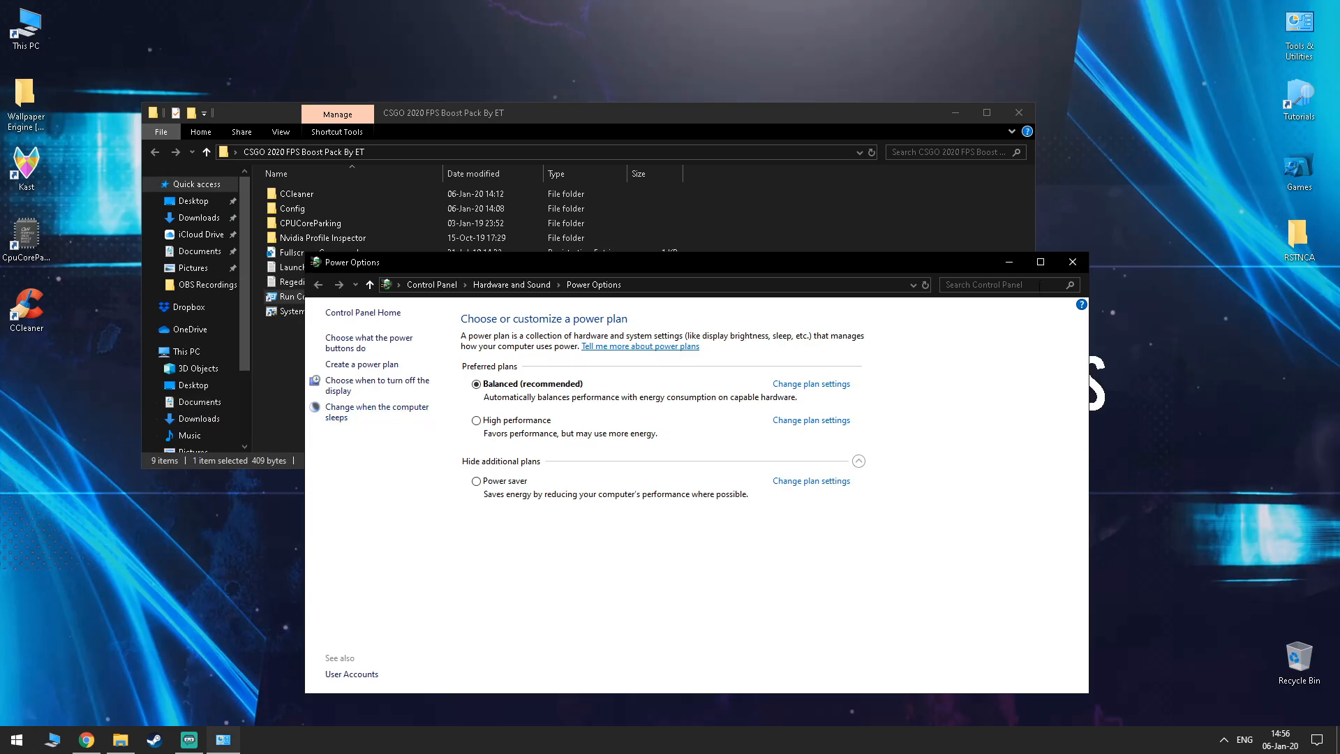
left_click(511, 285)
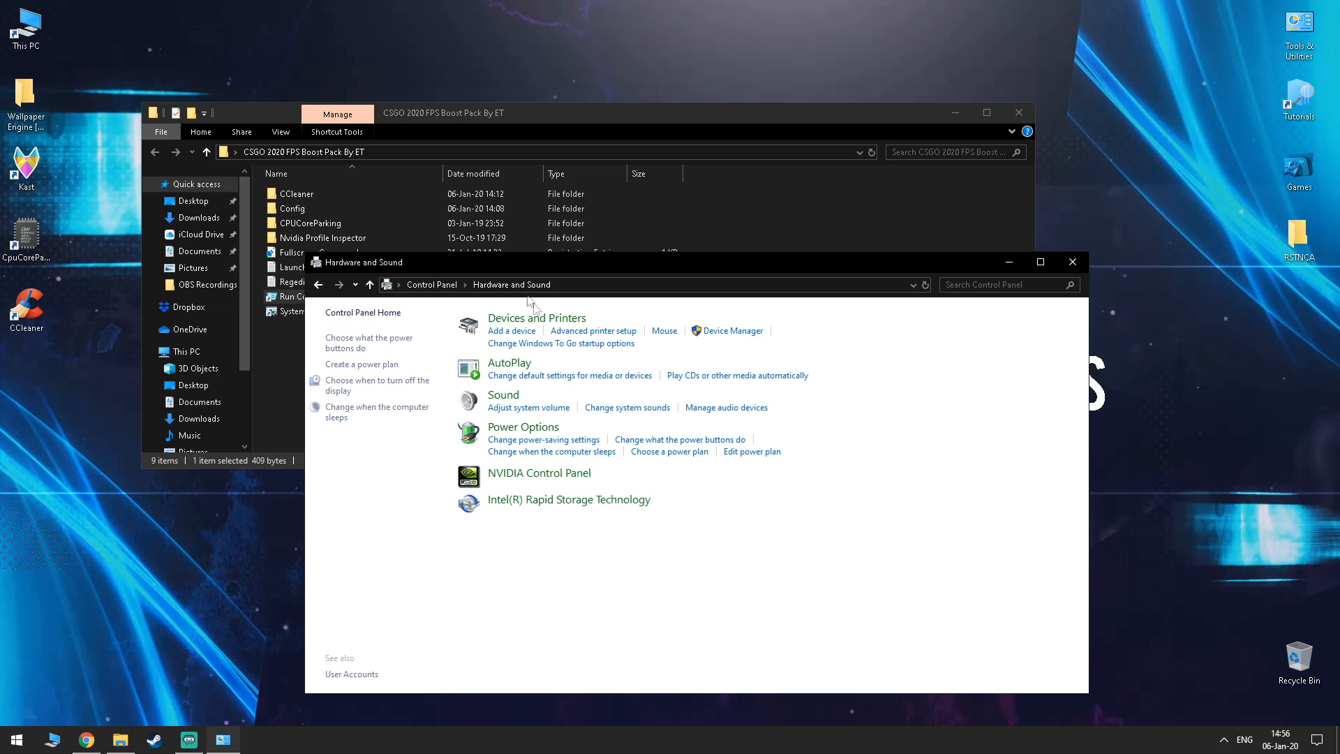
left_click(520, 427)
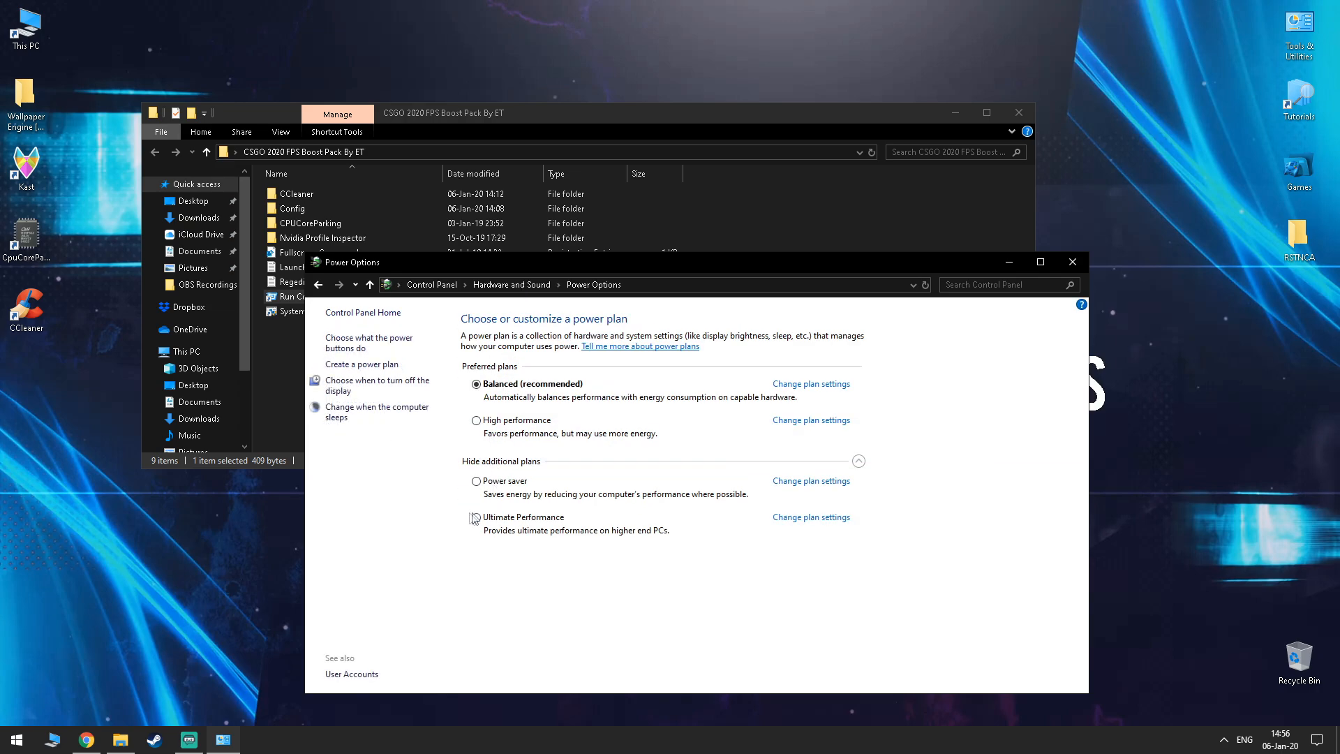
left_click(475, 518)
left_click(1085, 262)
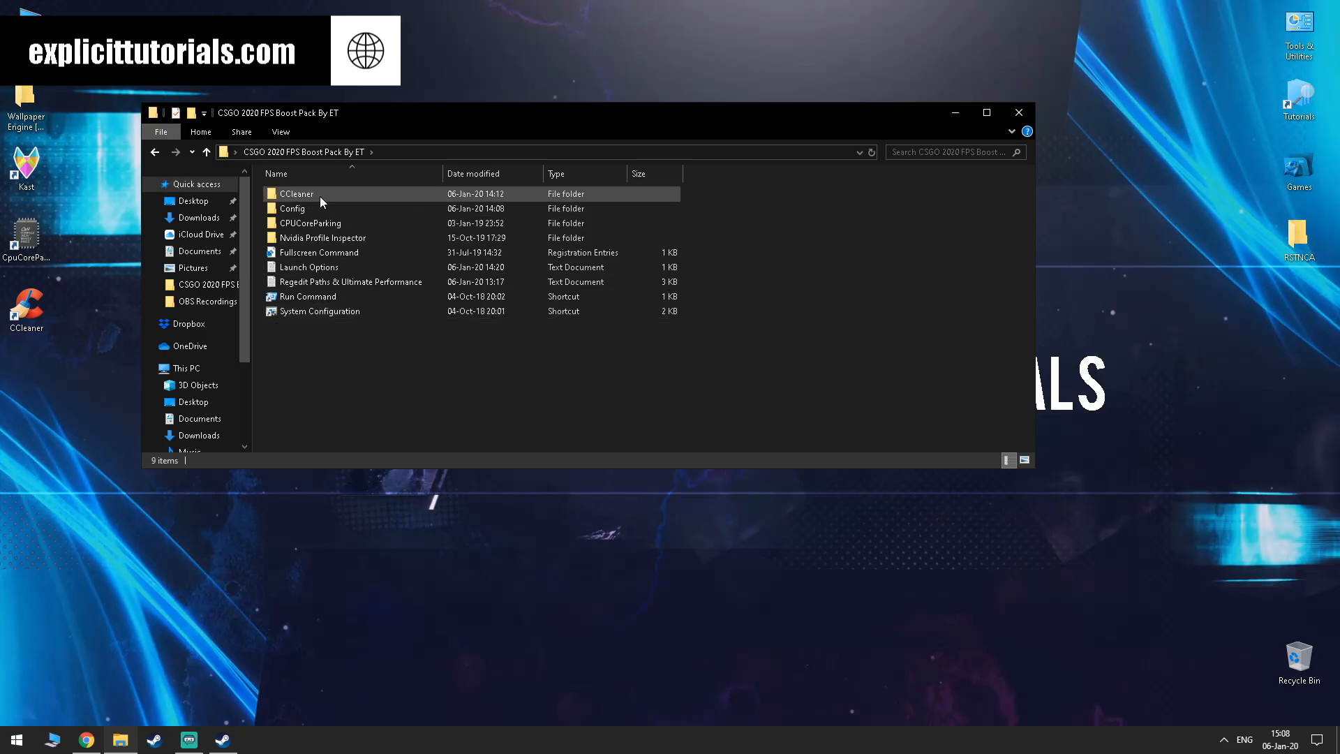
- Install CCleaner using ccsetup563 from the boost pack's CCleaner folder and launch it
double_click(319, 195)
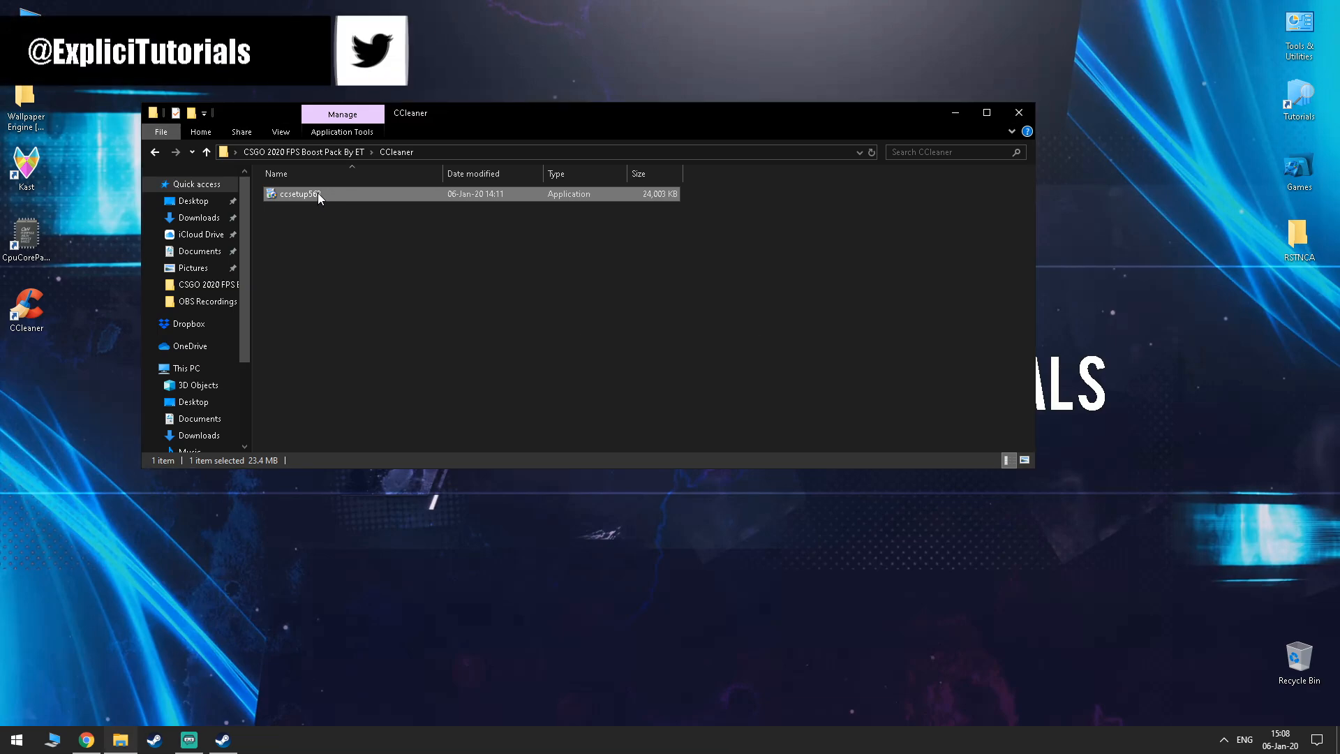
left_click(669, 371)
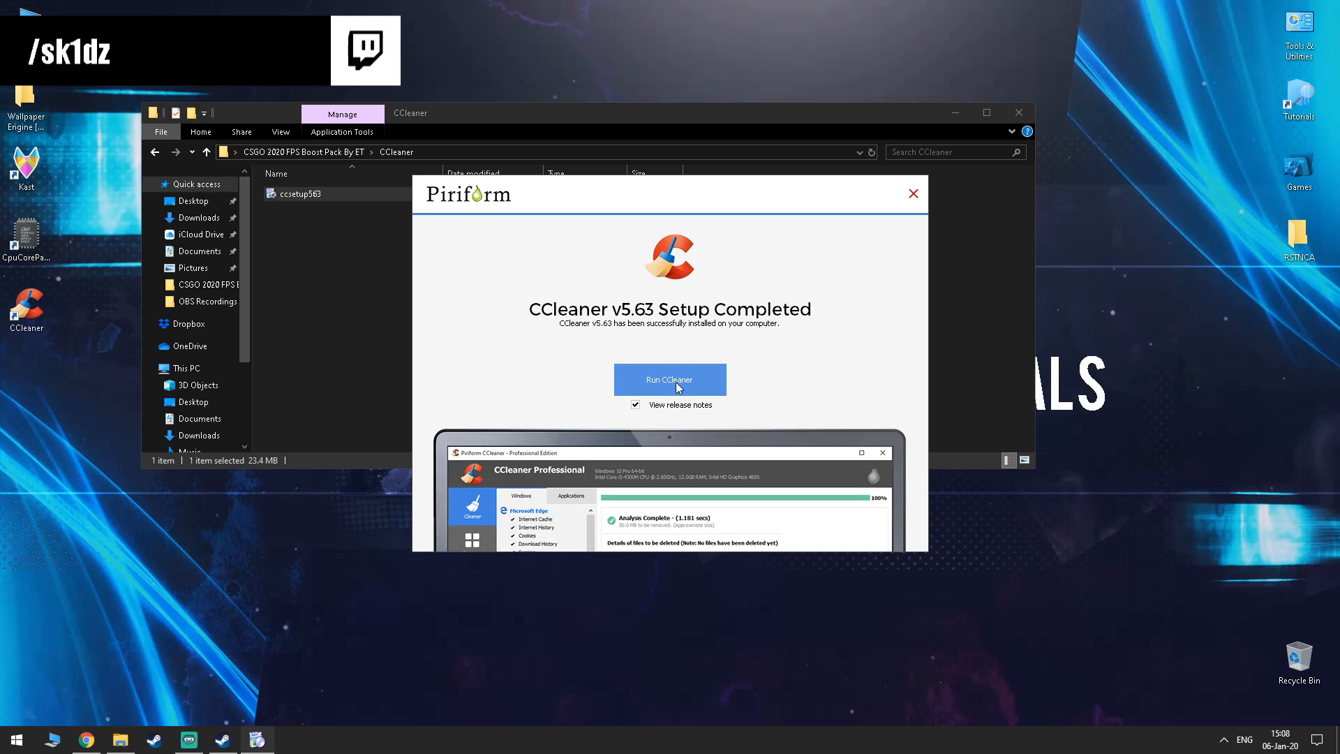
left_click(681, 377)
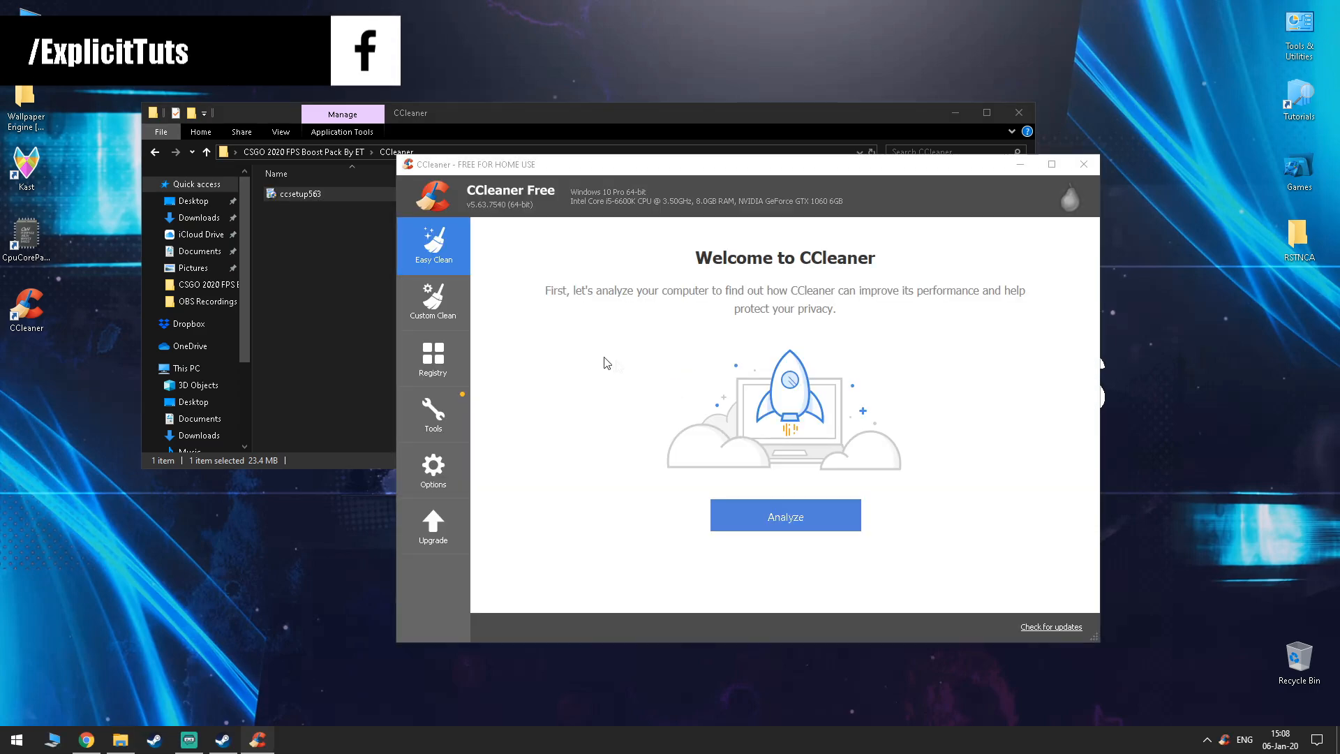
- Analyze the PC with CCleaner's Custom Clean and run the cleaner to delete the files found
left_click(431, 298)
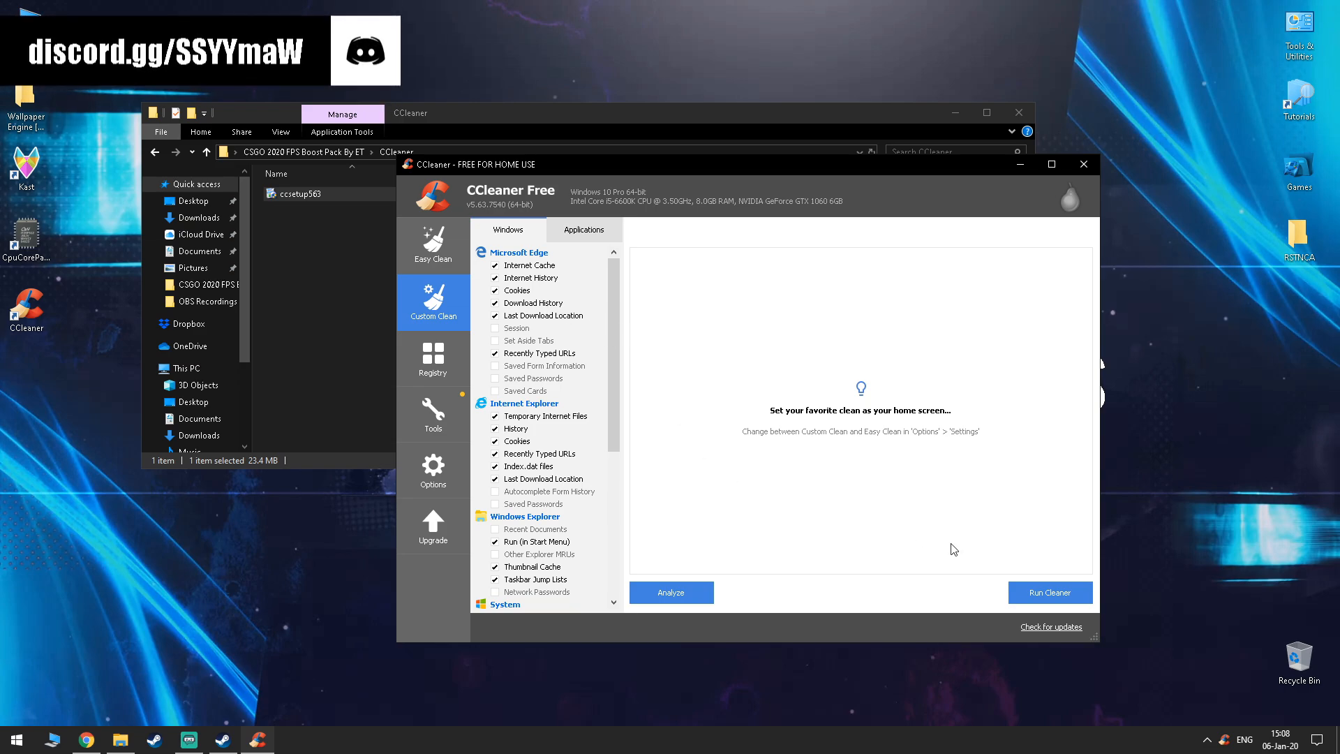
left_click(691, 599)
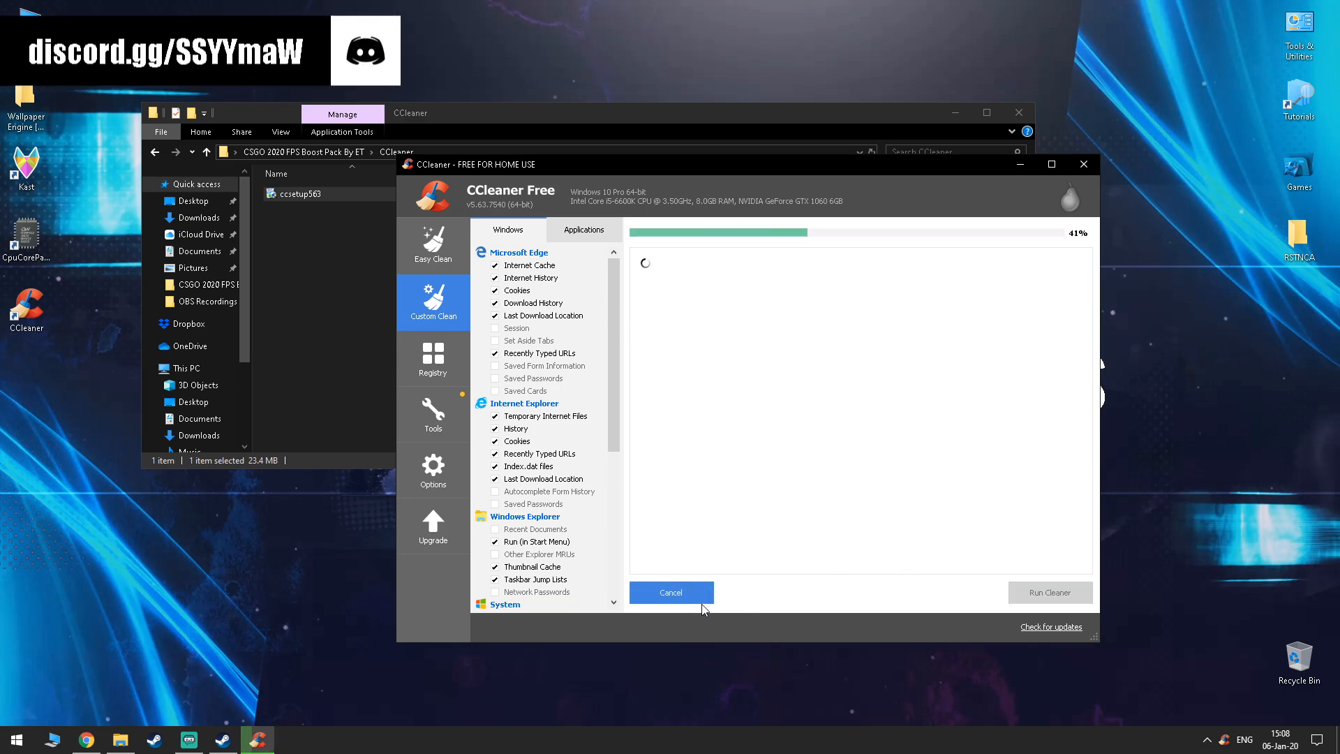
left_click(859, 391)
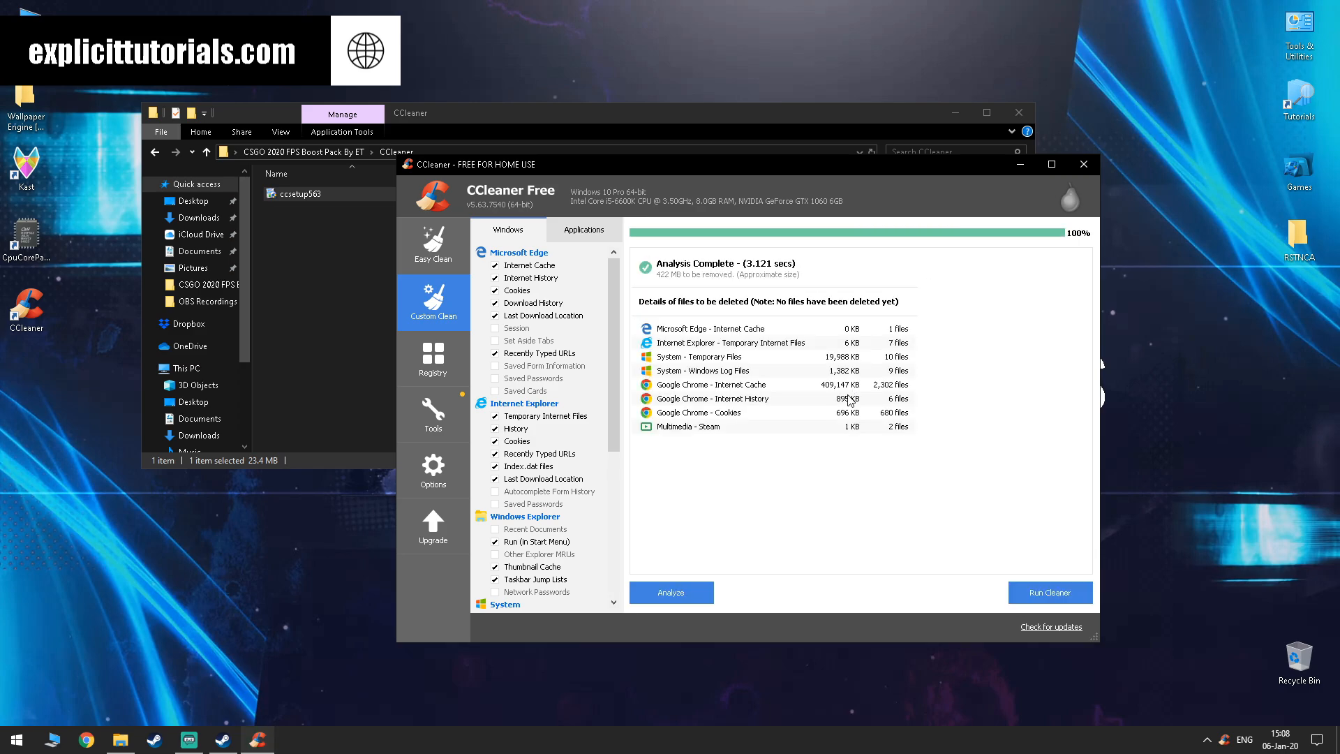
left_click(1019, 587)
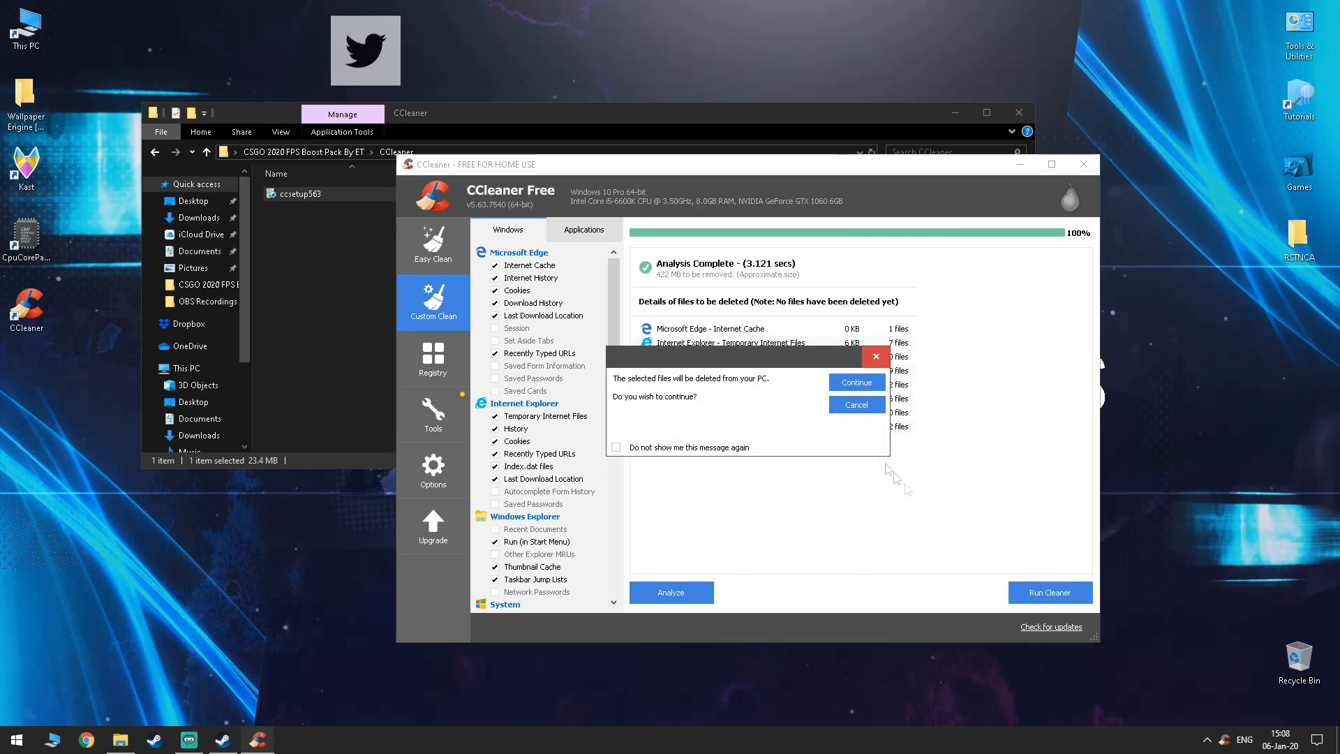
left_click(855, 385)
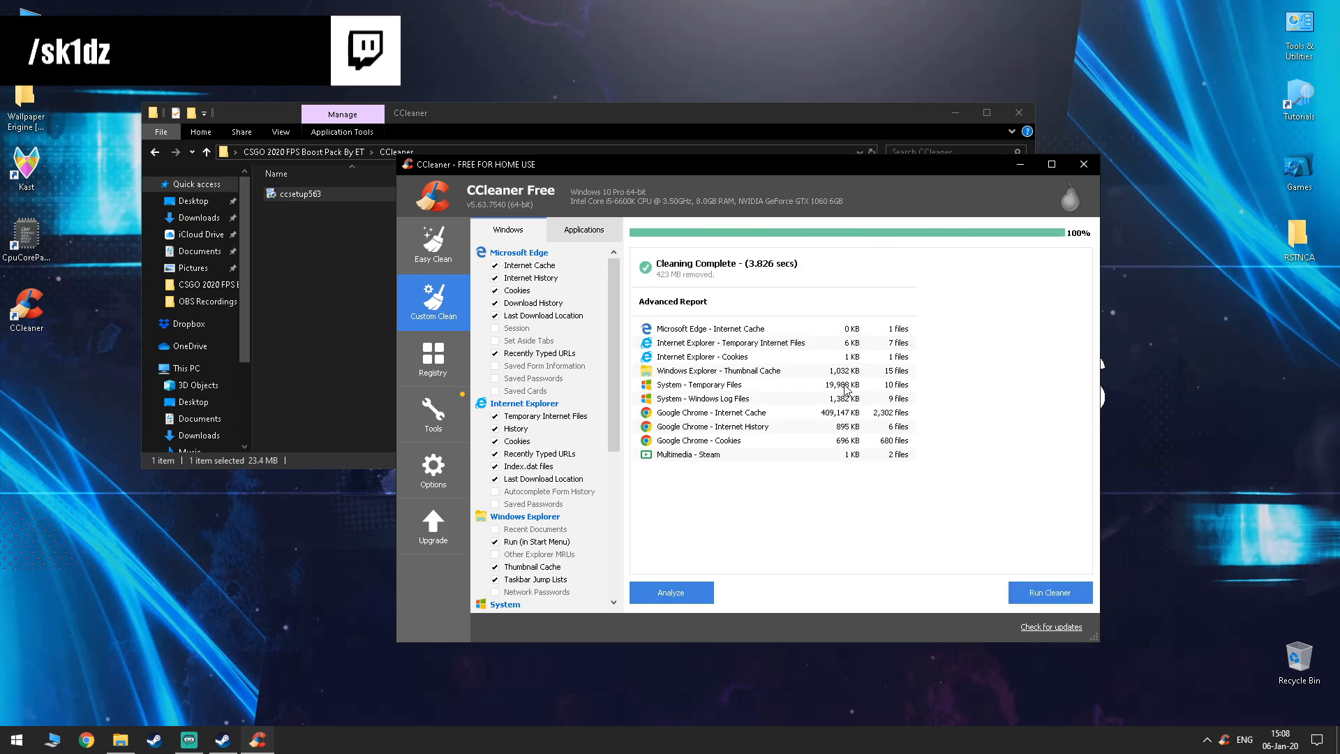
- Scan the registry for issues in CCleaner, fix all selected issues without individual review, and close CCleaner
left_click(438, 353)
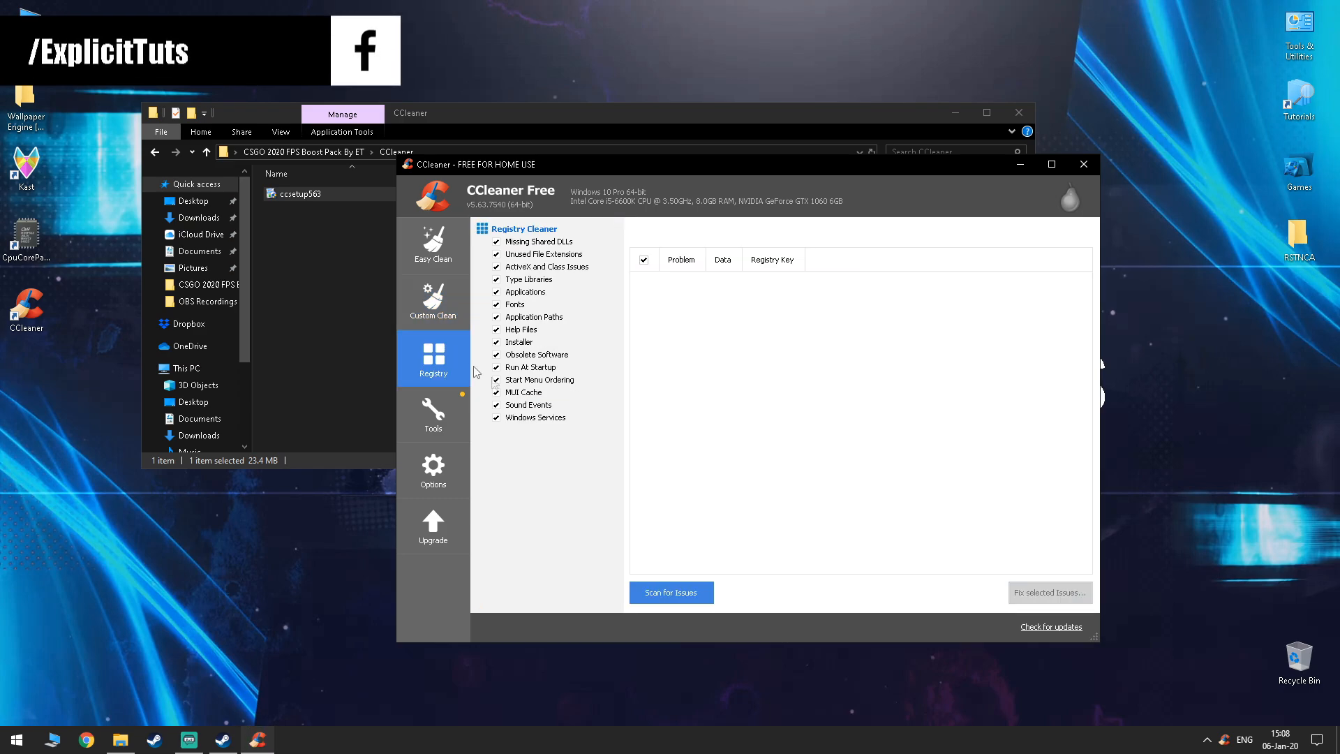
left_click(670, 594)
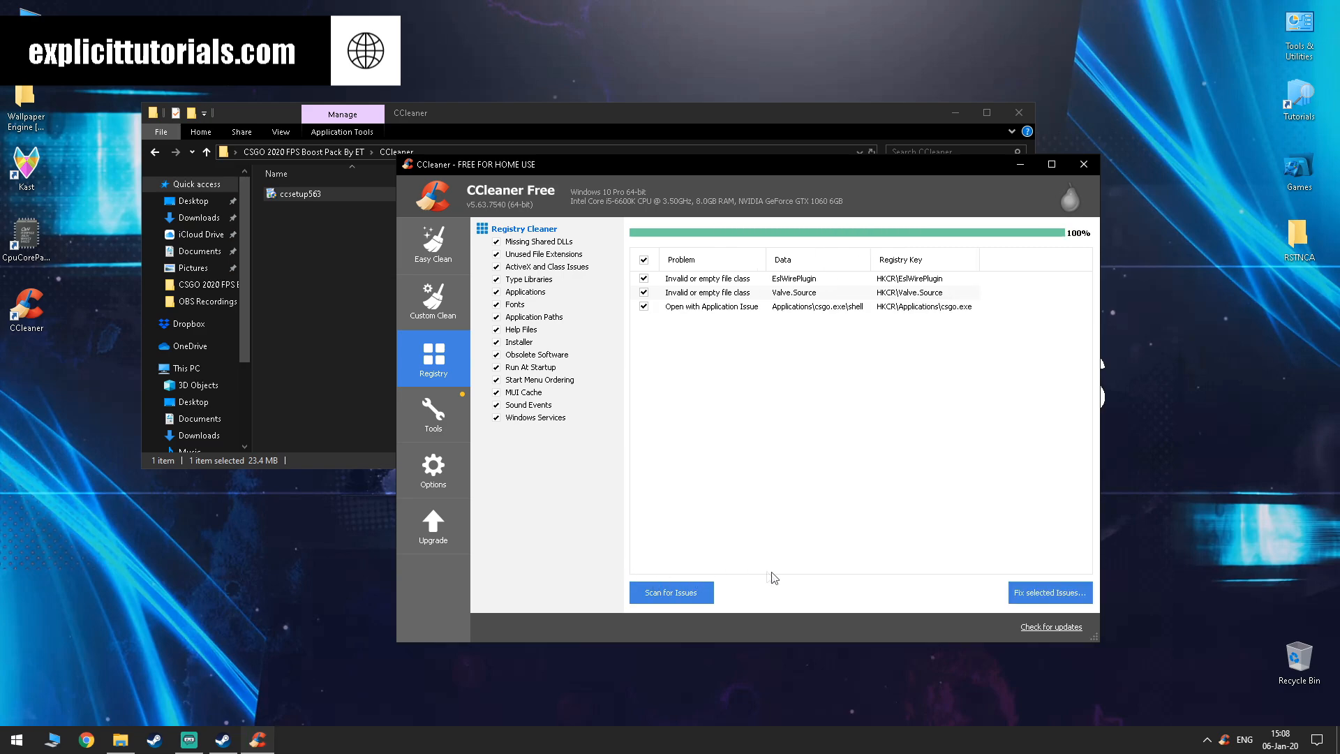
left_click(1023, 591)
left_click(776, 445)
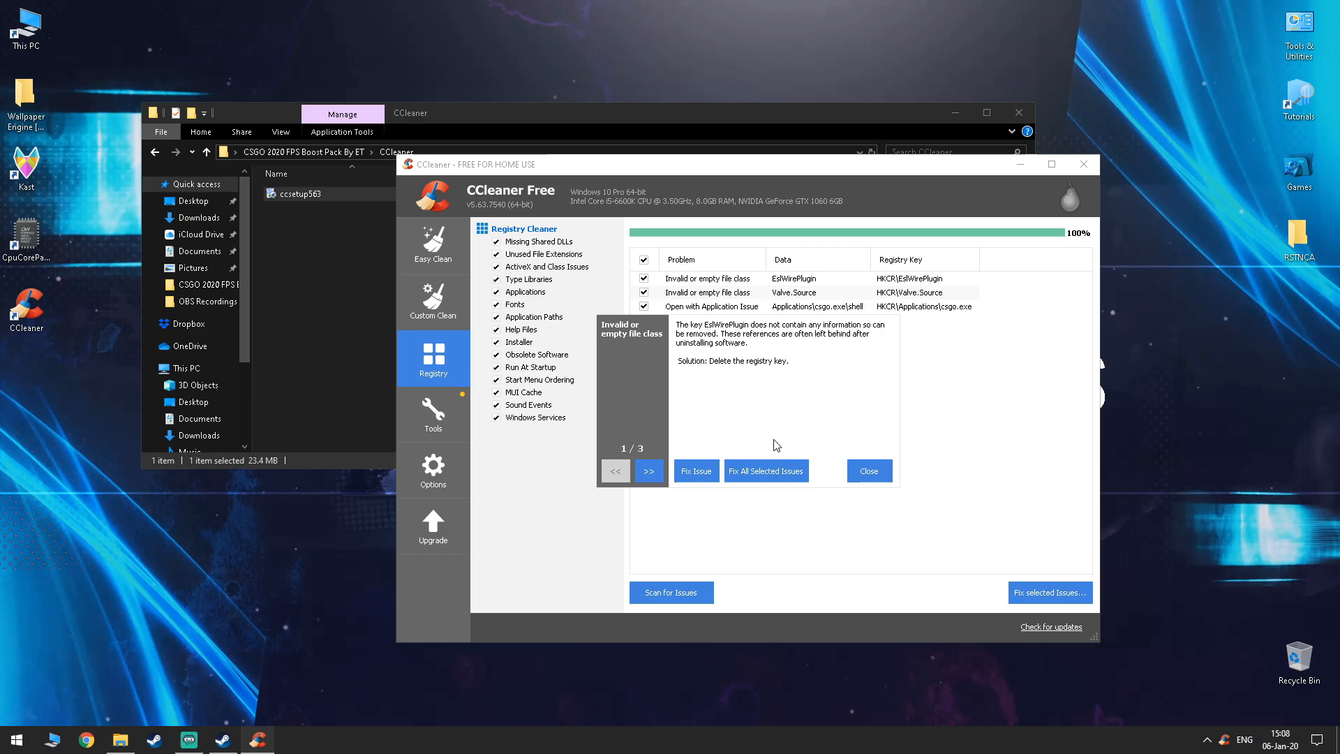
left_click(793, 470)
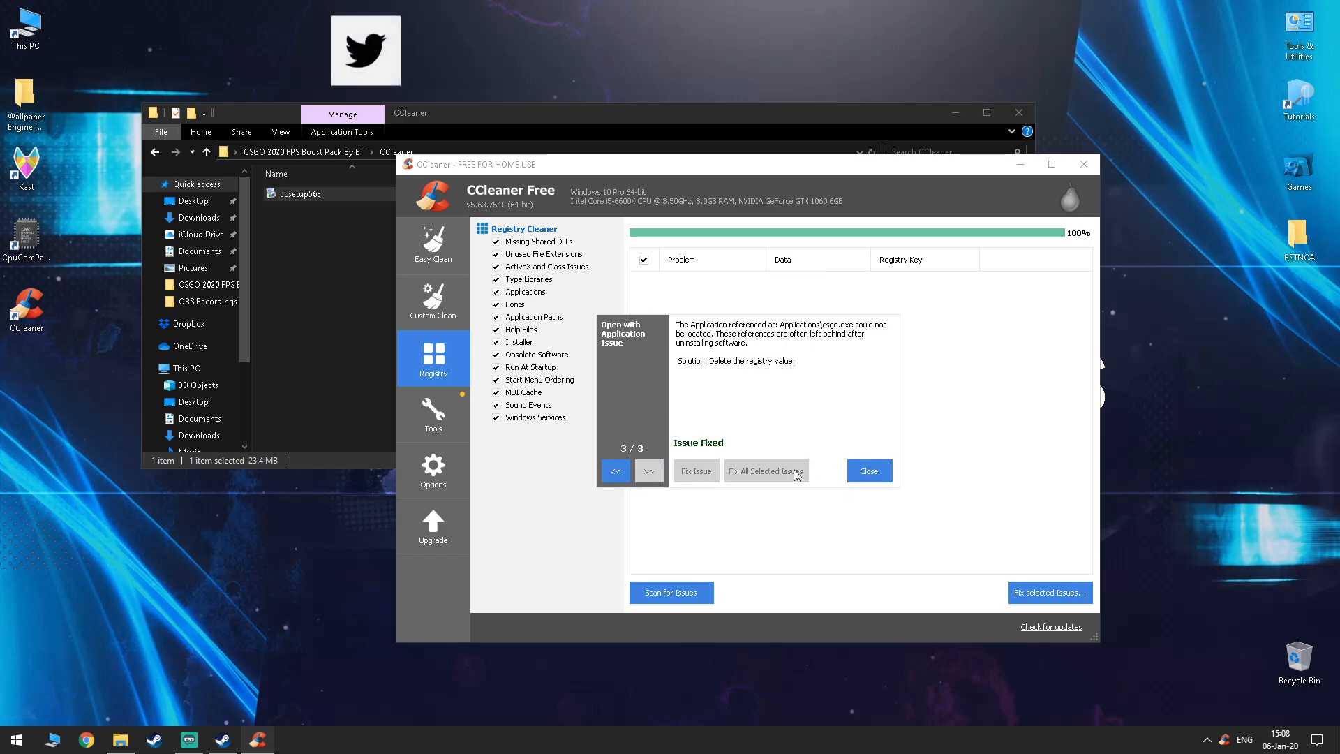
left_click(867, 472)
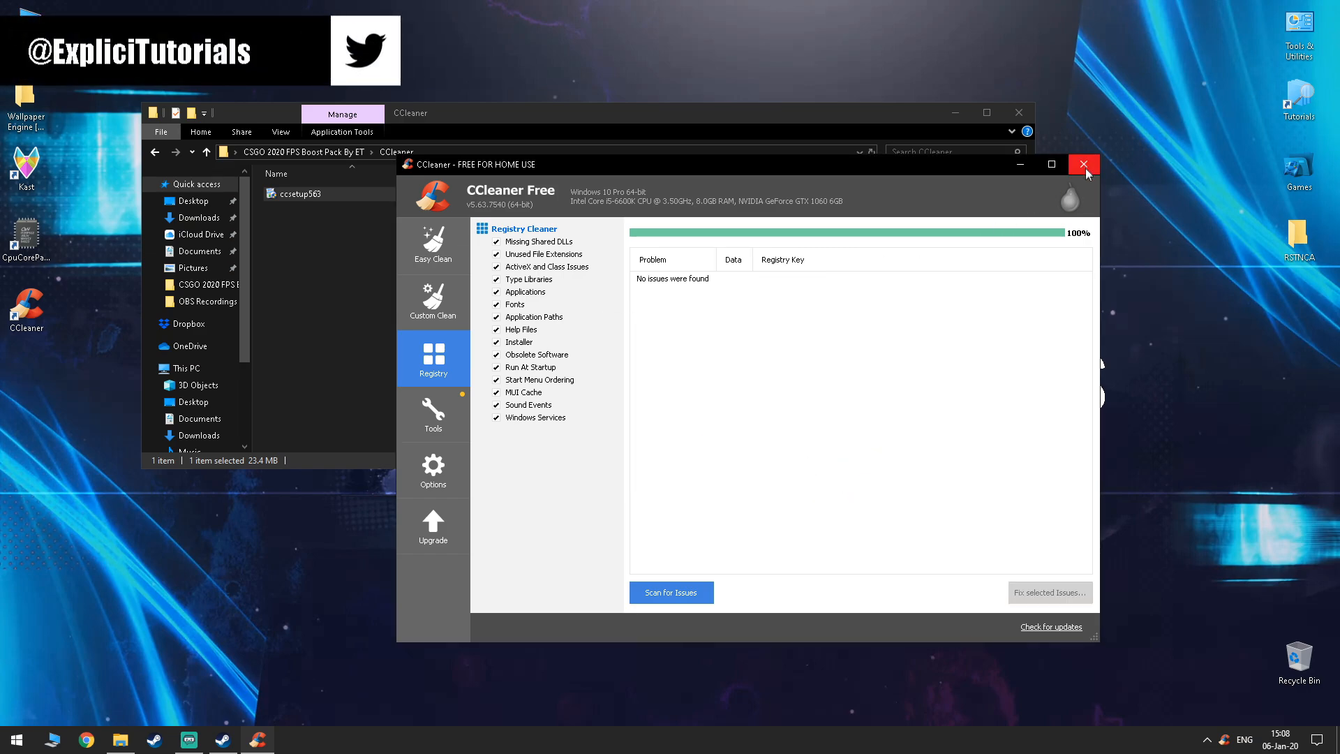
left_click(1083, 169)
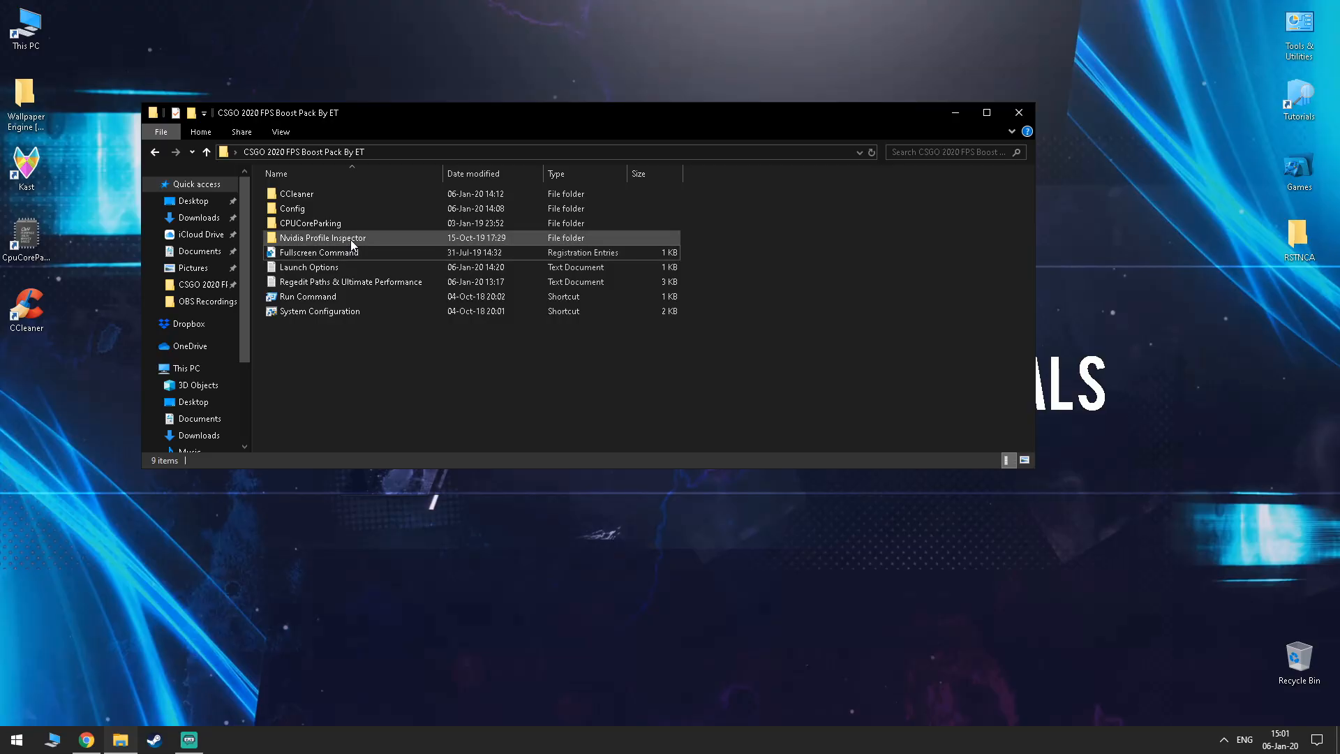
- Launch nvidiaProfileInspector from the boost pack's Nvidia Profile Inspector folder
left_click(351, 240)
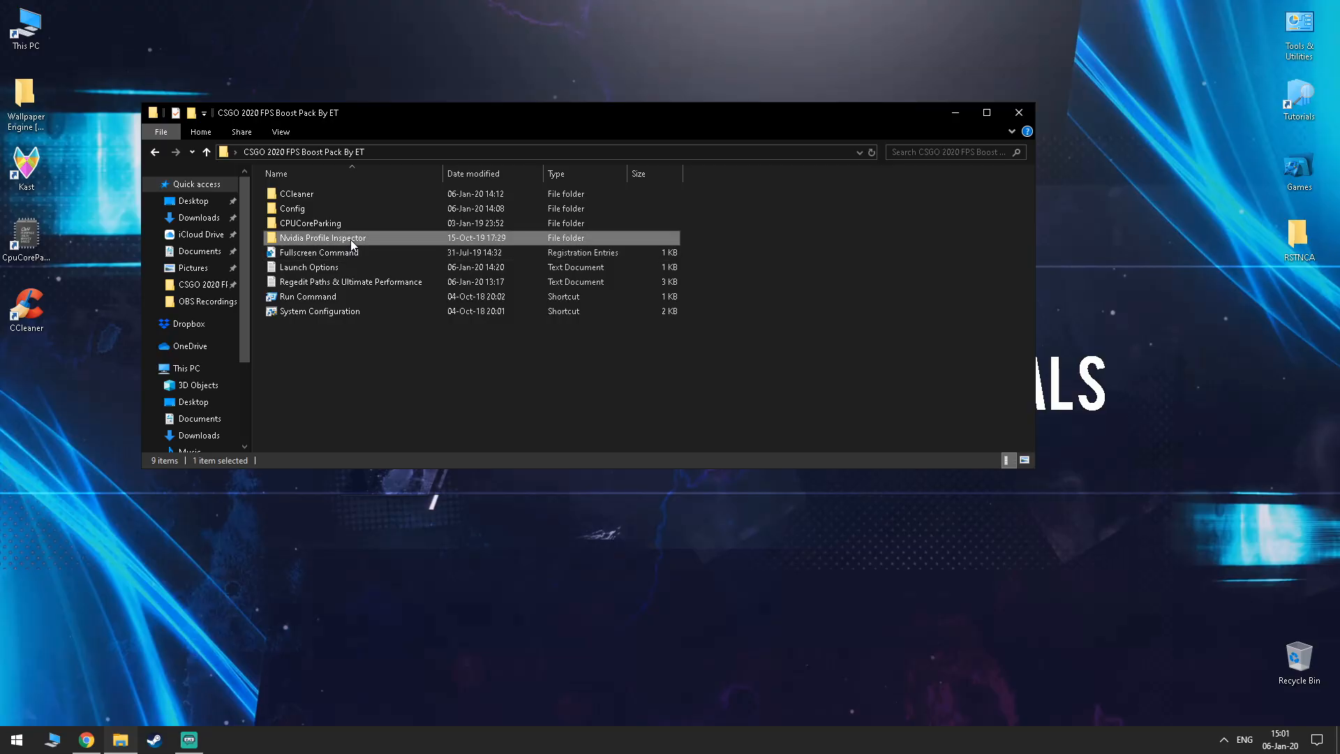
double_click(351, 240)
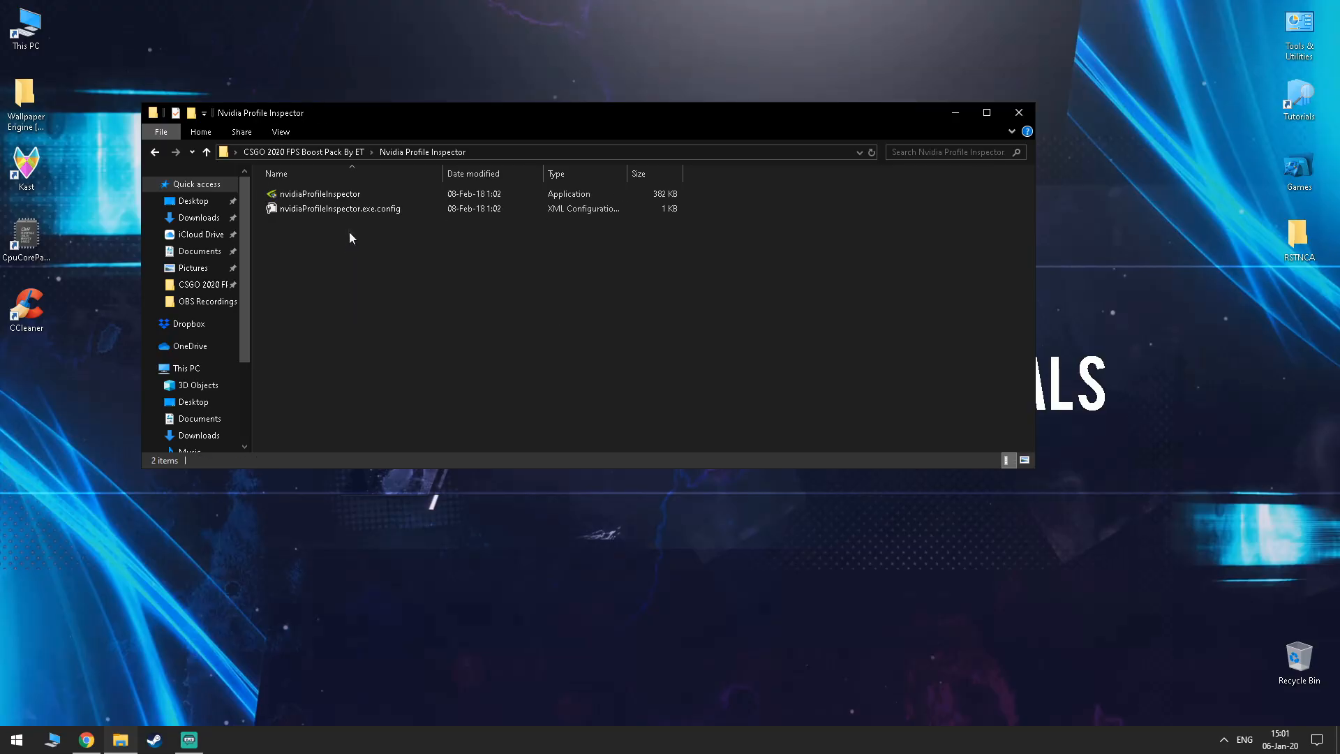
double_click(343, 199)
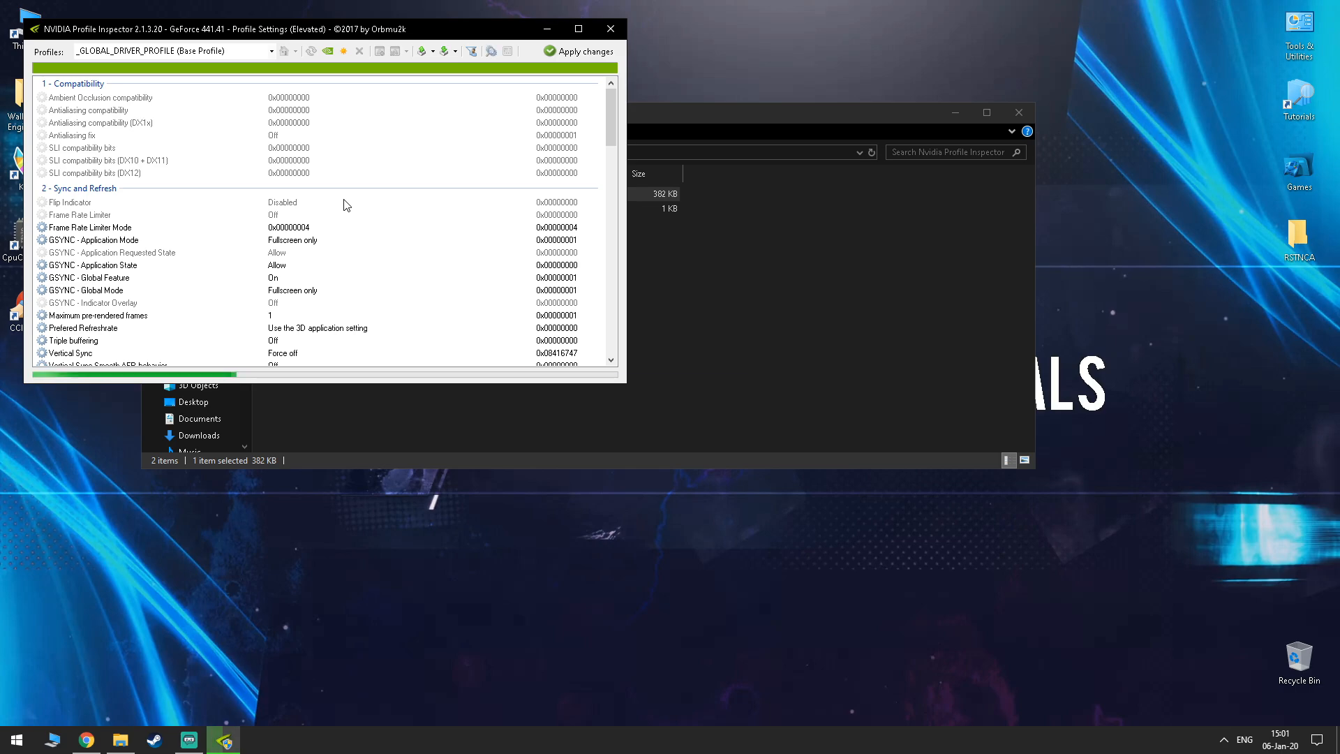
- Set Frame Rate Limiter Mode to 0x00000004 PS_FRAMERATE_LIMITER_2_CONTROL_DELAY_FLIP_BY_FLIPMETERING in the global driver profile and apply the changes
left_click(348, 232)
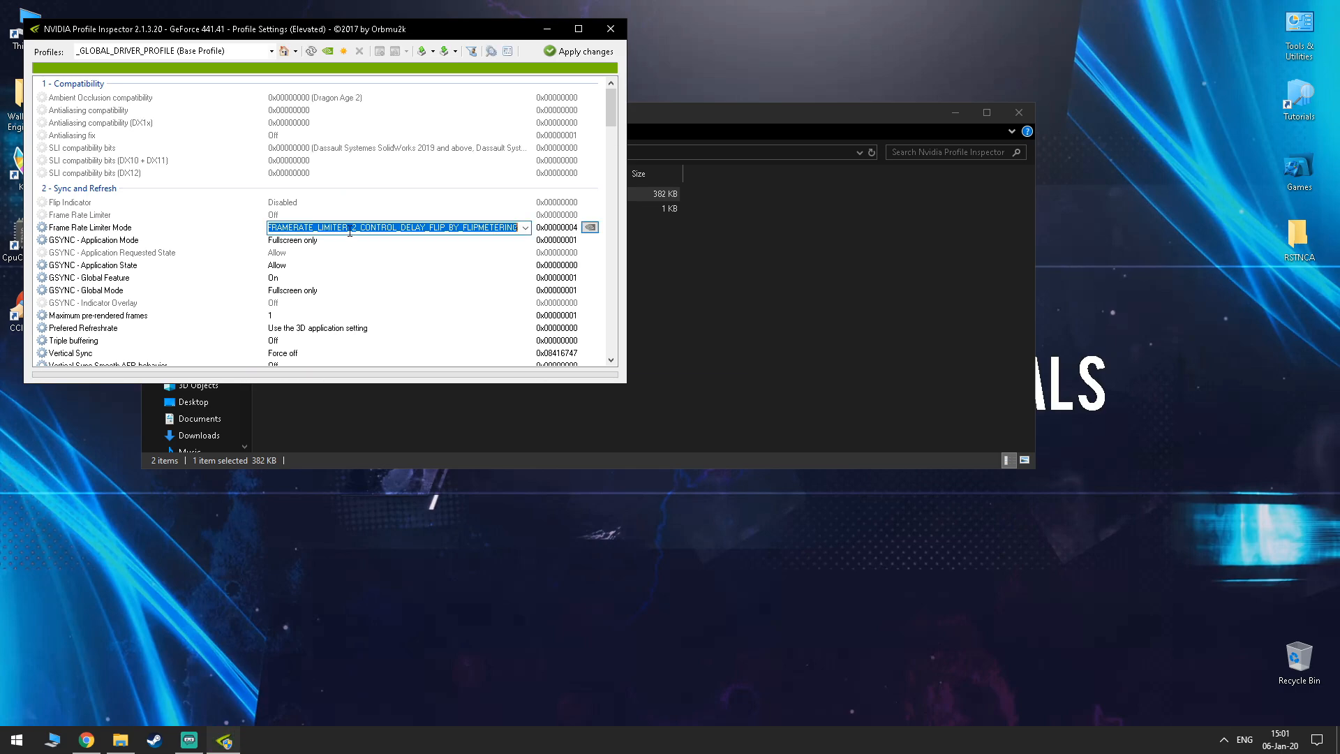
left_click(523, 237)
left_click(524, 230)
left_click(525, 229)
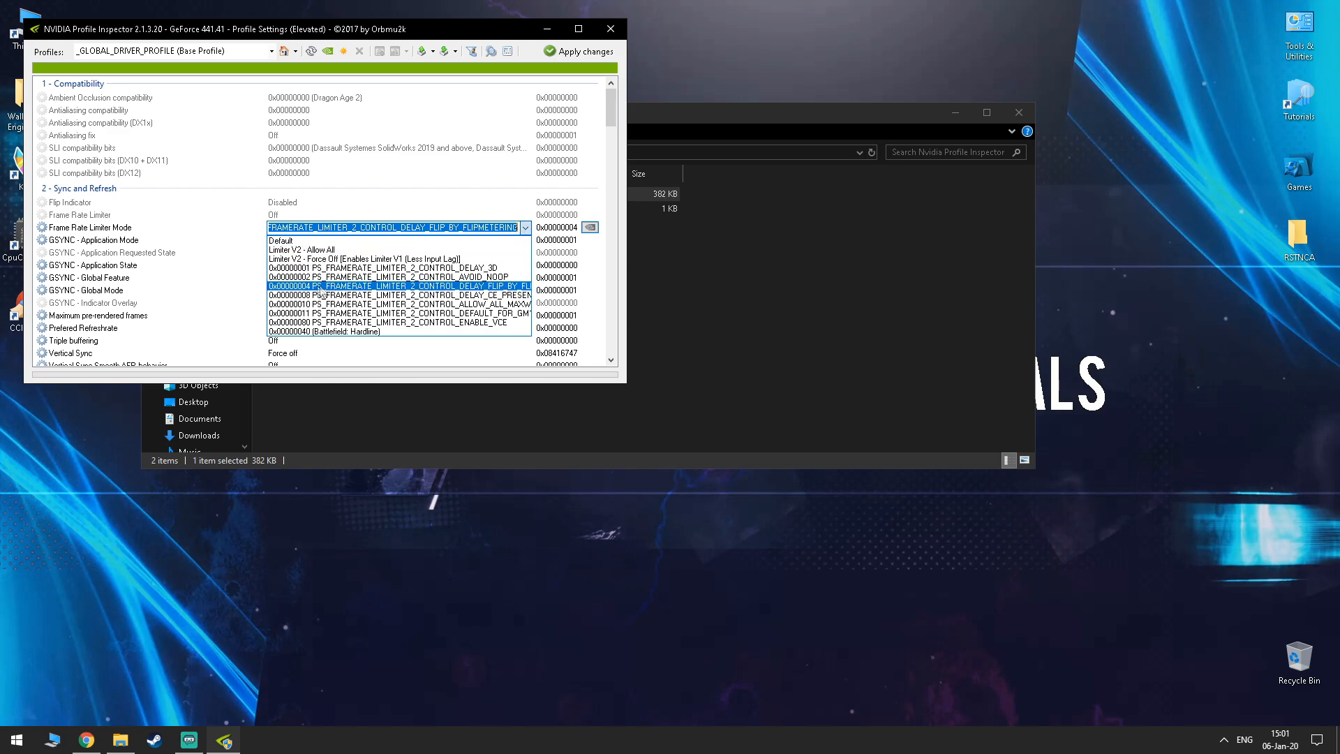
left_click(483, 288)
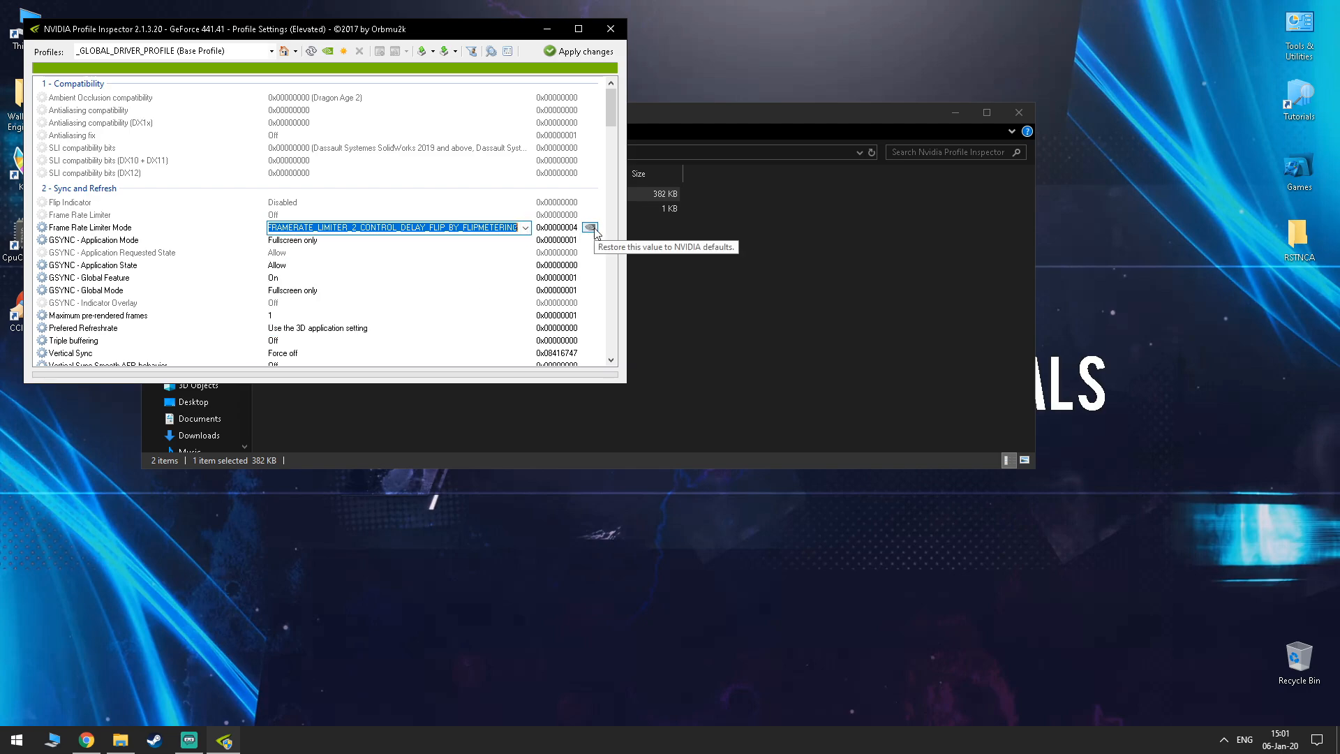
left_click(558, 53)
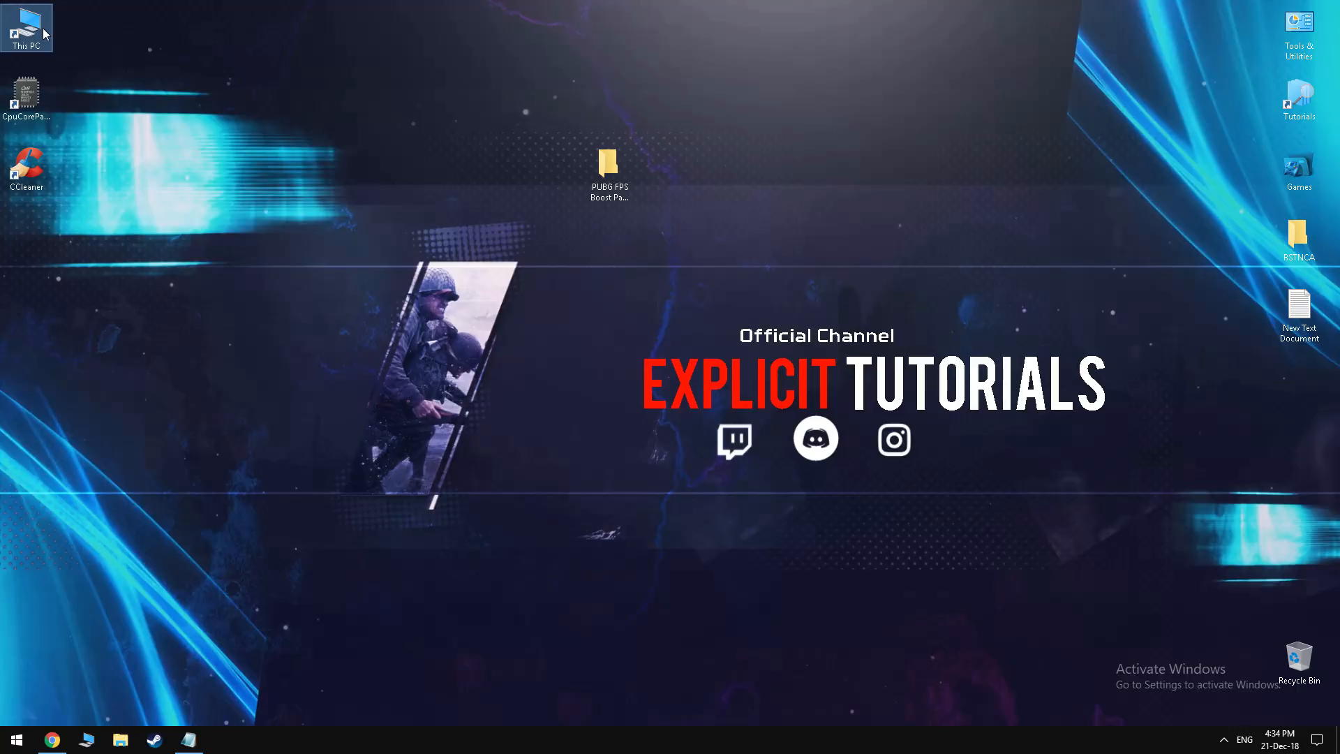
- Open the Performance Options from This PC's advanced system settings and check that visual effects are adjusted for best performance
right_click(43, 28)
left_click(96, 44)
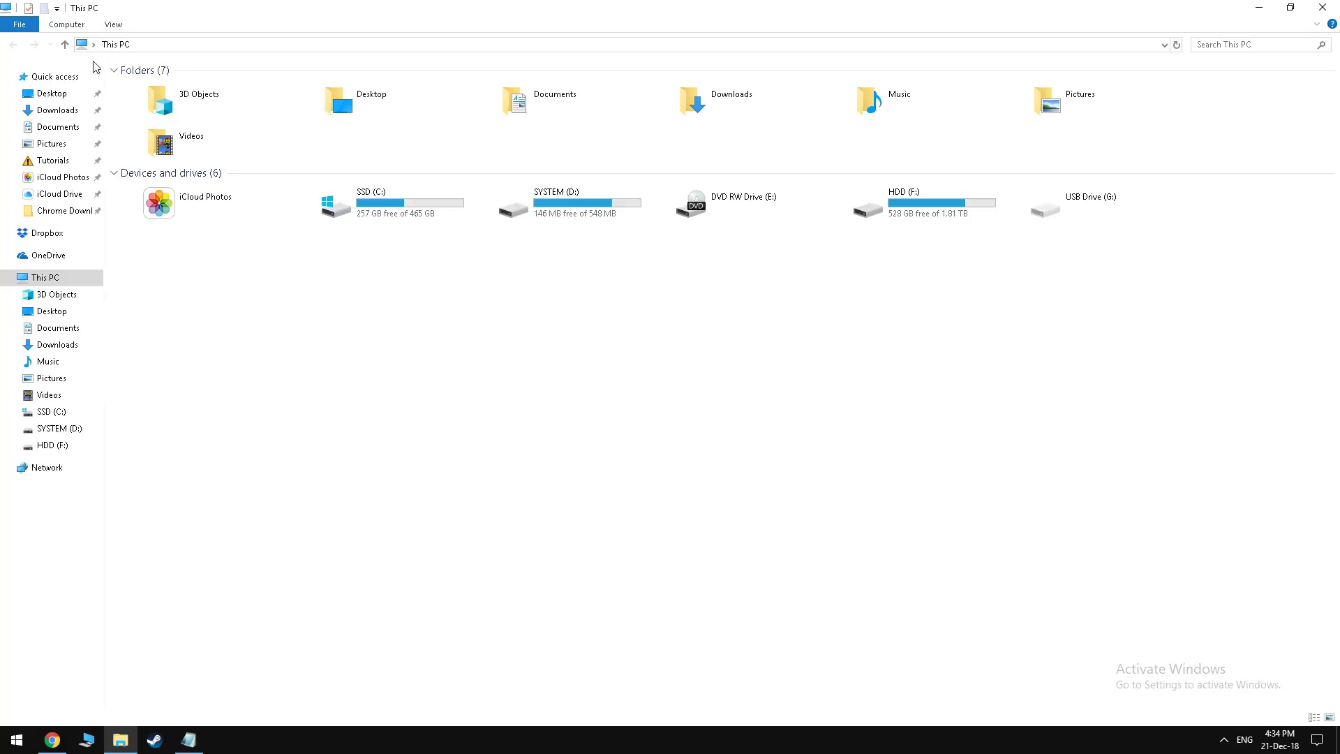
right_click(61, 281)
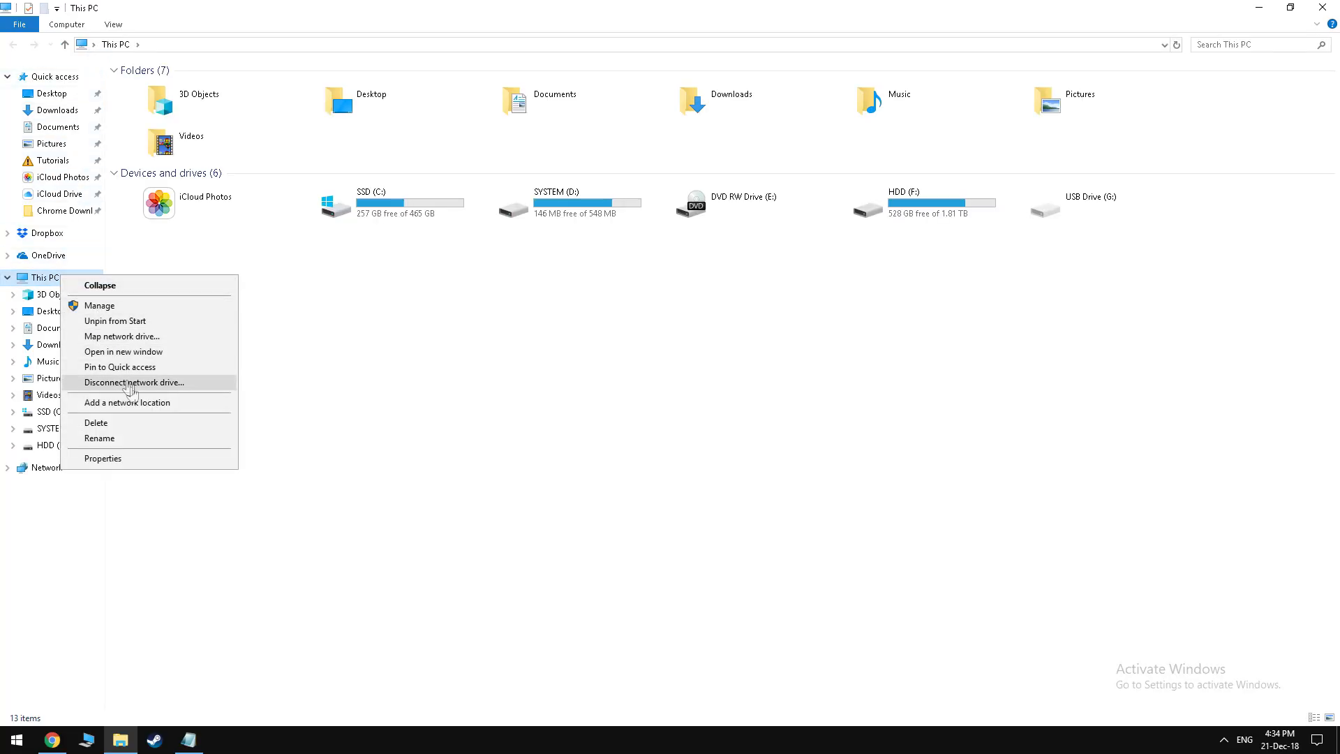
left_click(126, 457)
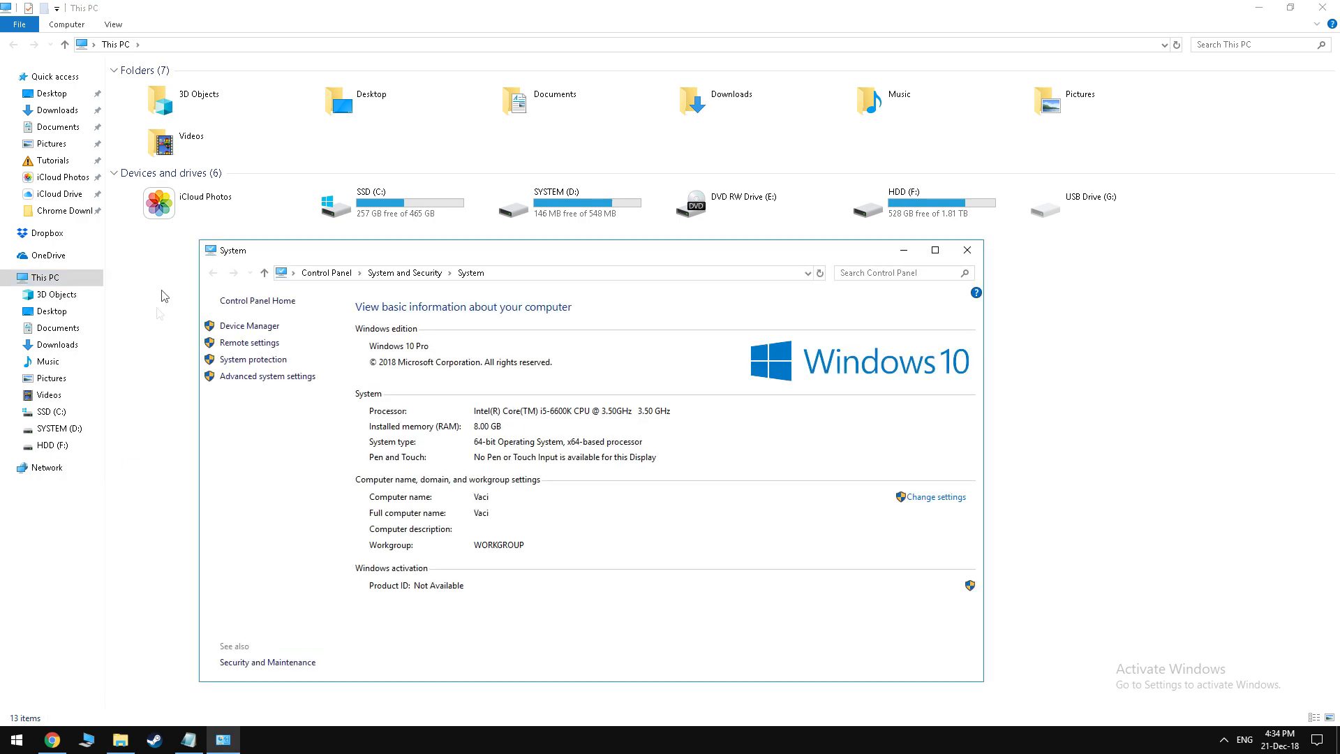
left_click(240, 378)
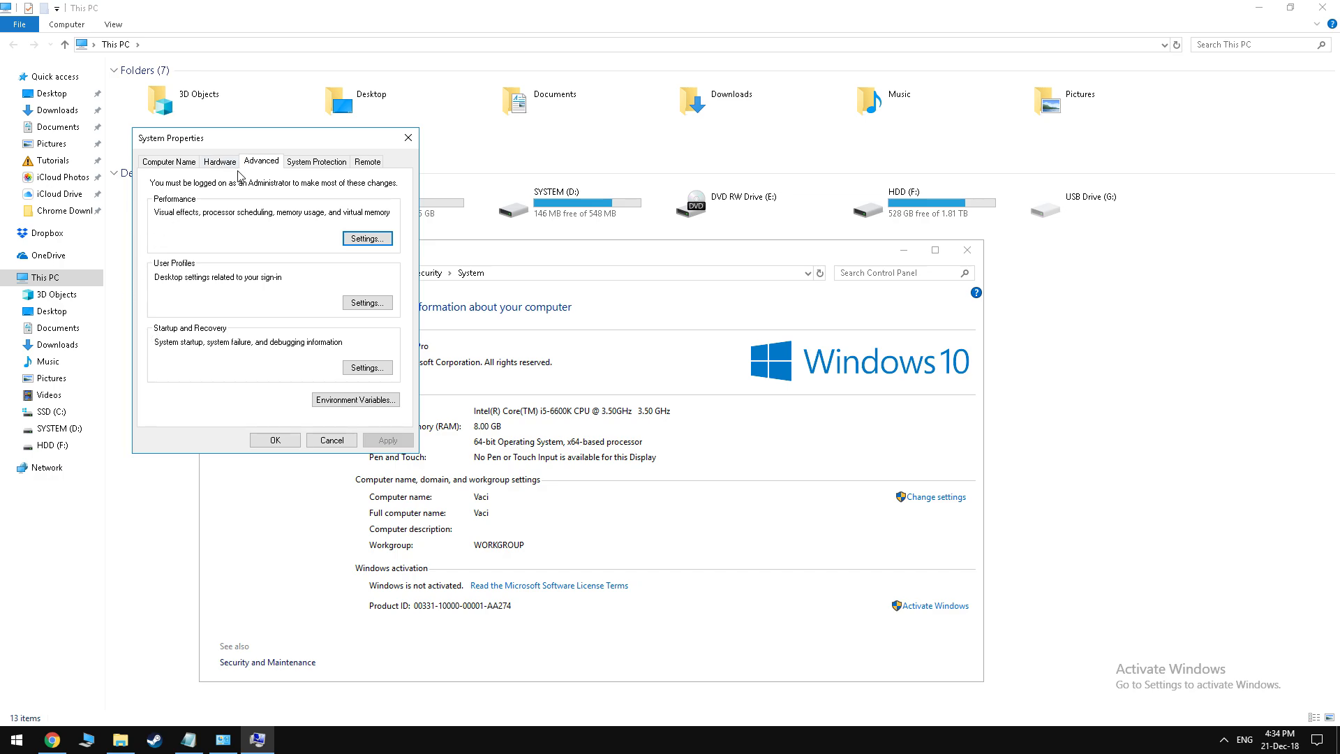
left_click(367, 238)
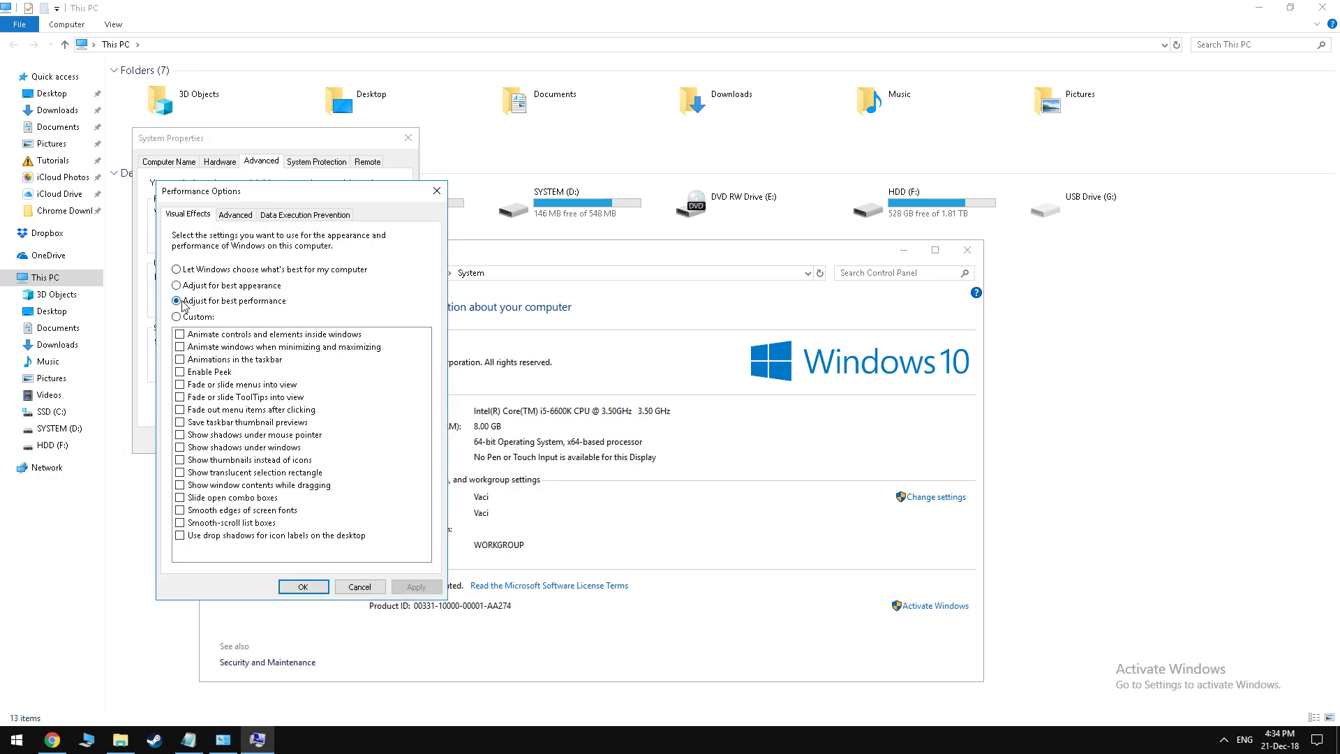
- Check that processor scheduling favours Programs and the C: drive's paging file is system managed, and close the system windows
left_click(236, 215)
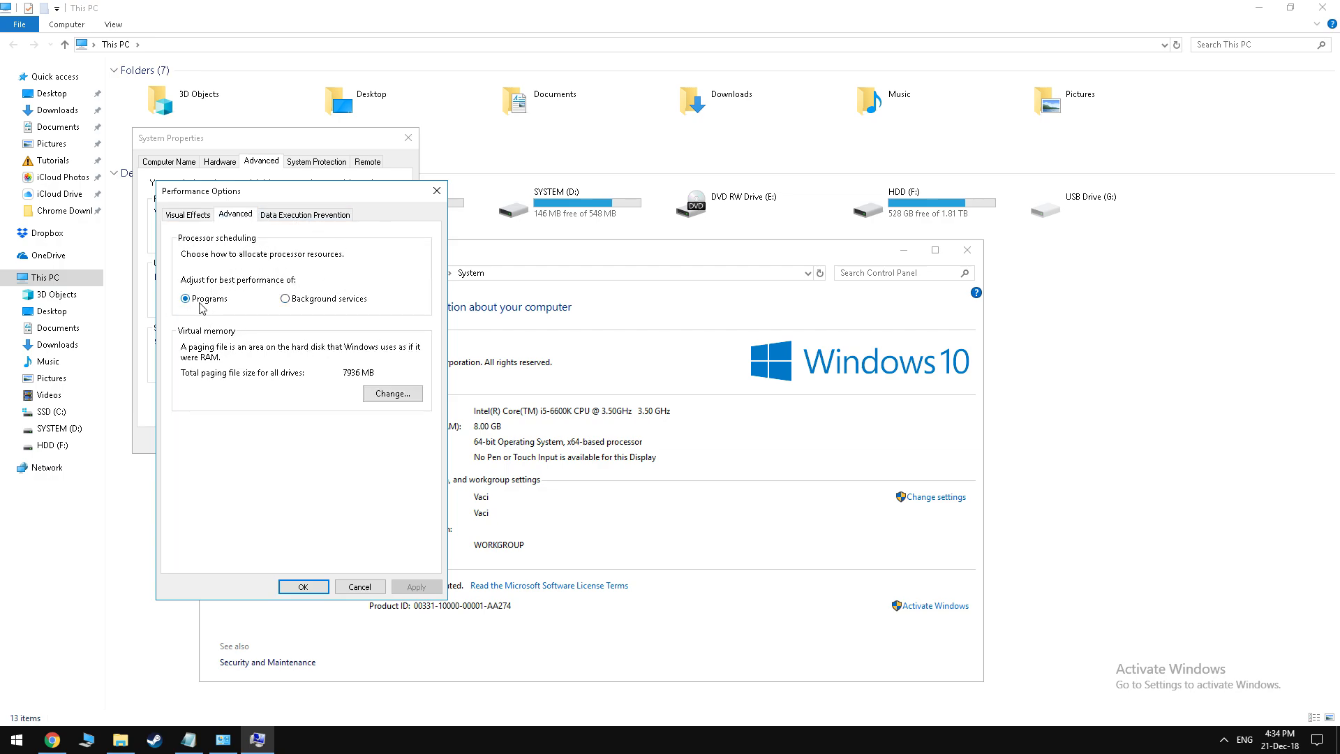
left_click(385, 395)
left_click(323, 307)
left_click(324, 318)
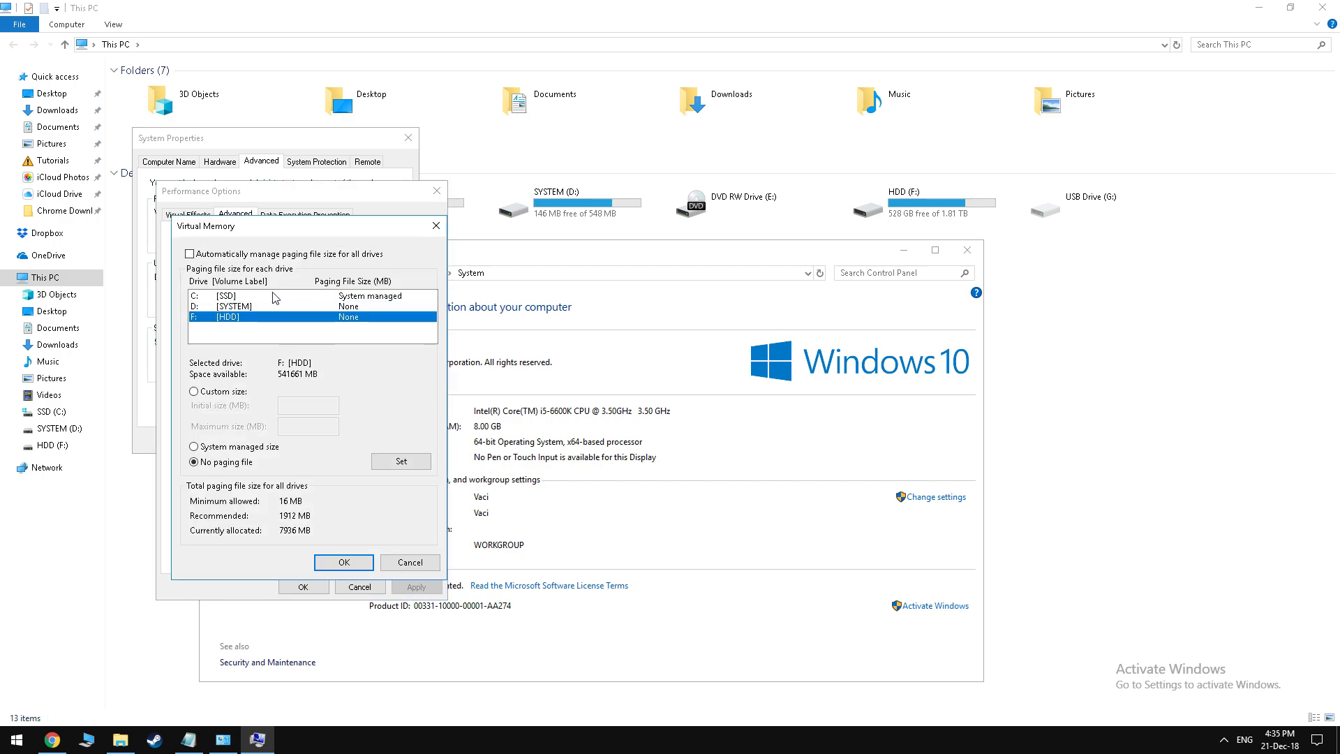
left_click(276, 298)
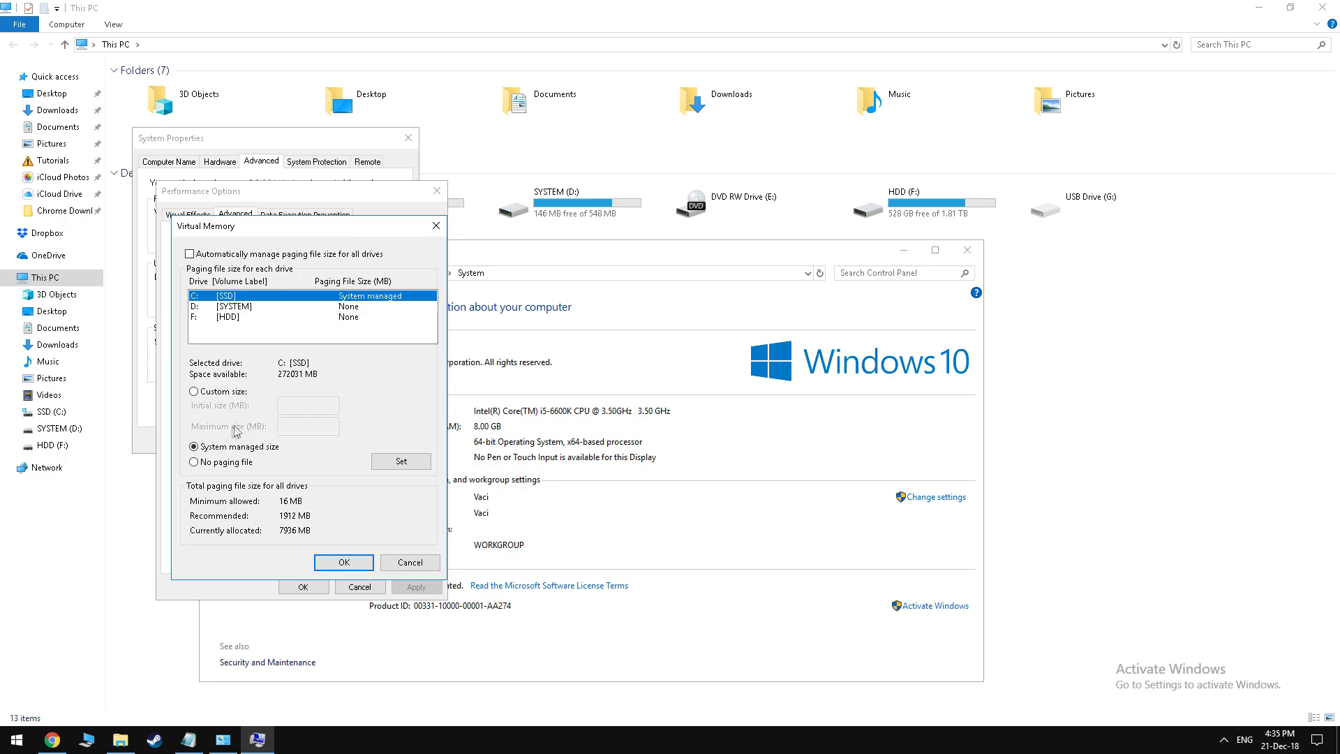
left_click(349, 564)
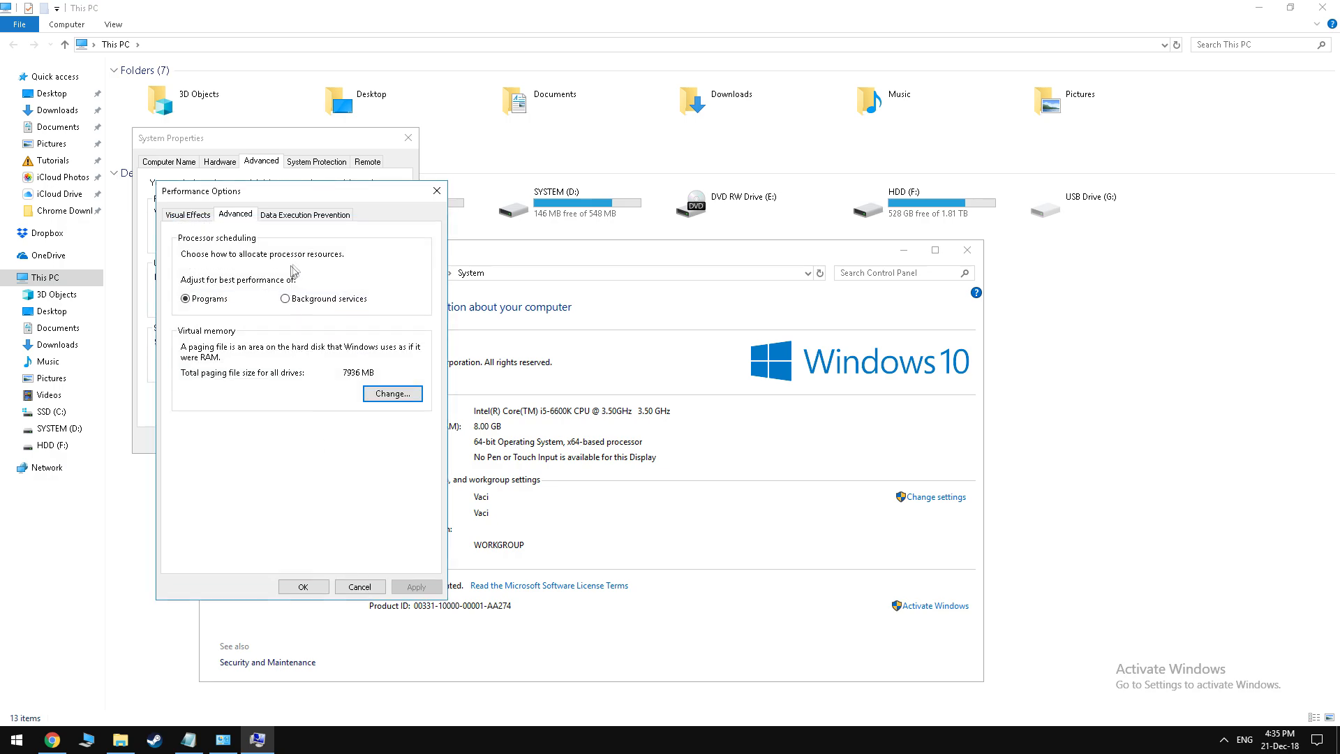
left_click(437, 190)
left_click(292, 440)
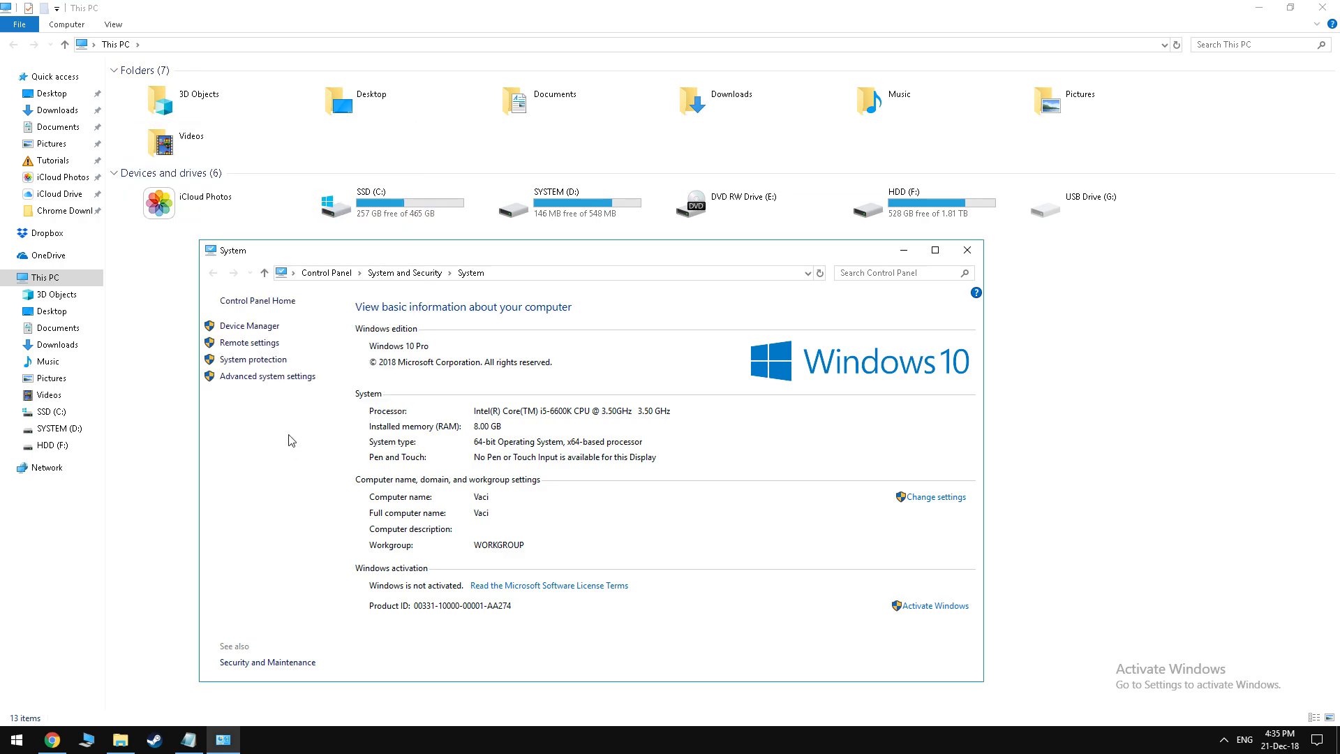
left_click(966, 250)
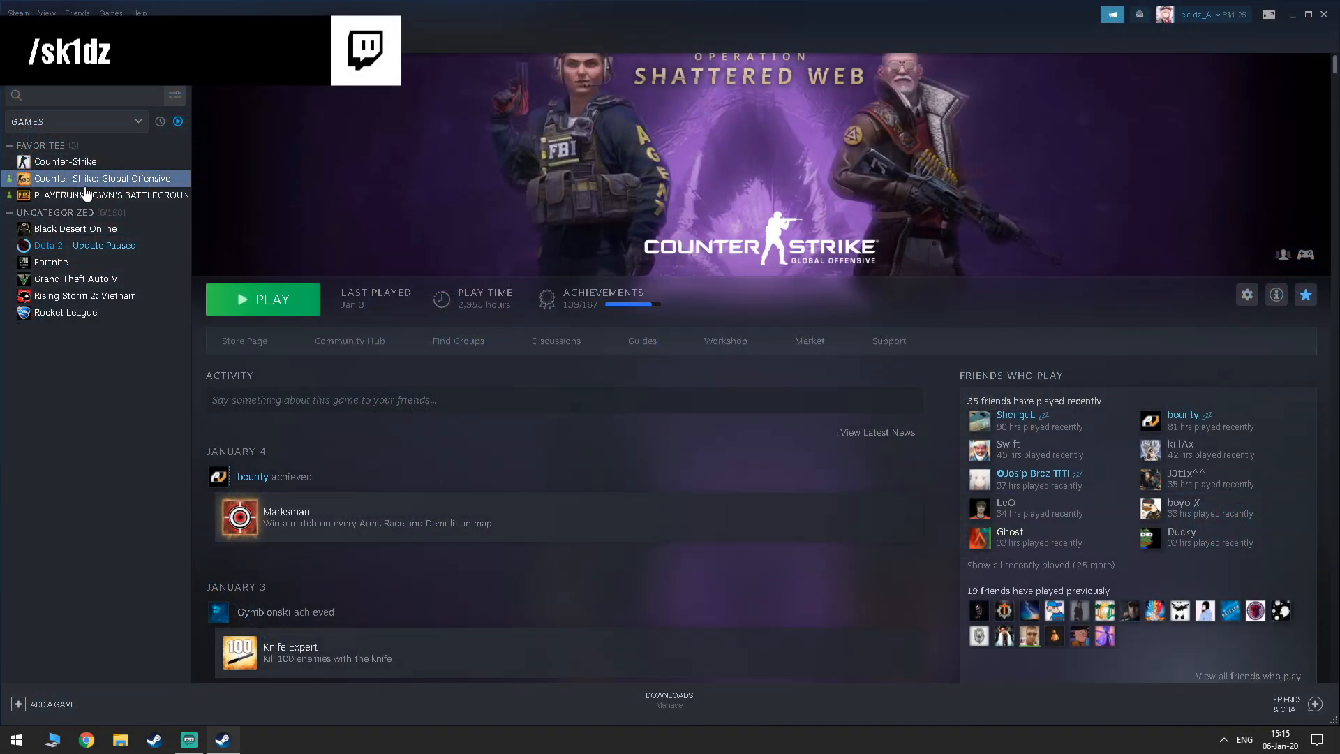
- Browse Counter-Strike: Global Offensive's local files from the Steam library and open the csgo application's properties
right_click(90, 178)
mouse_move(140, 249)
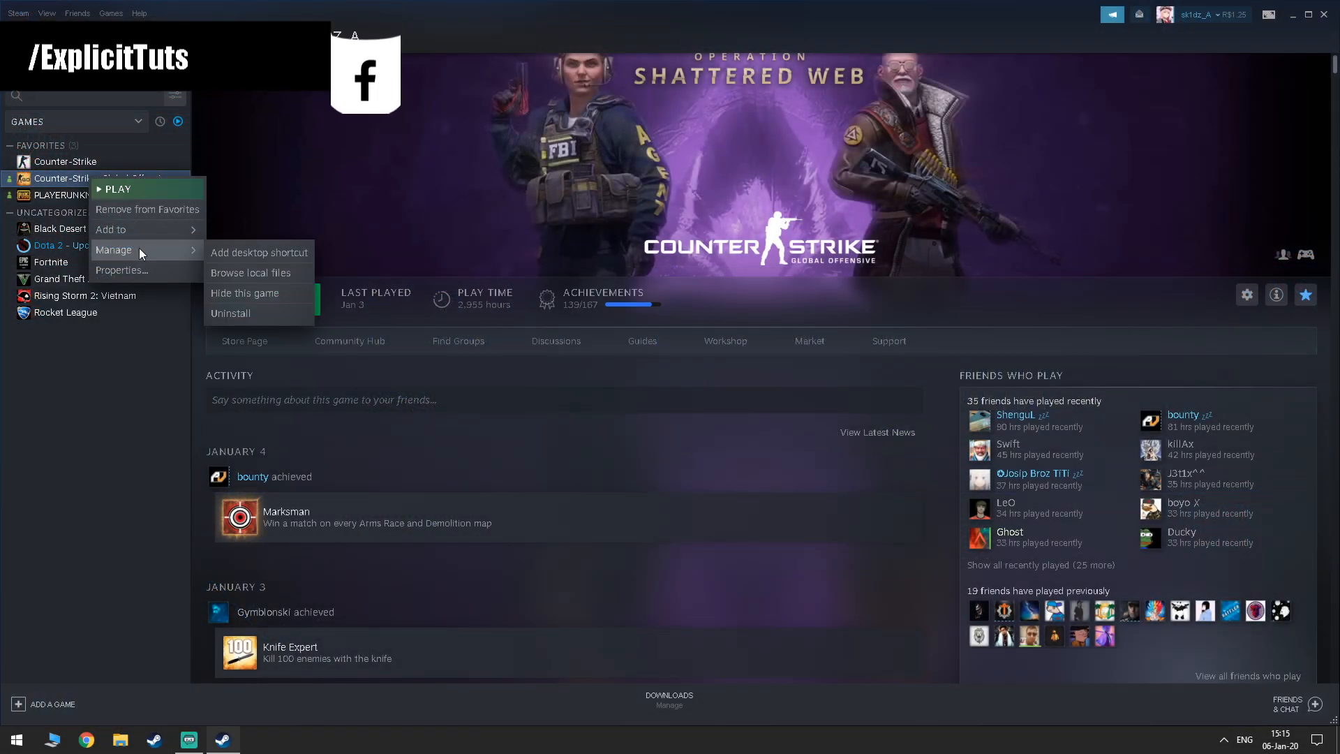
left_click(249, 269)
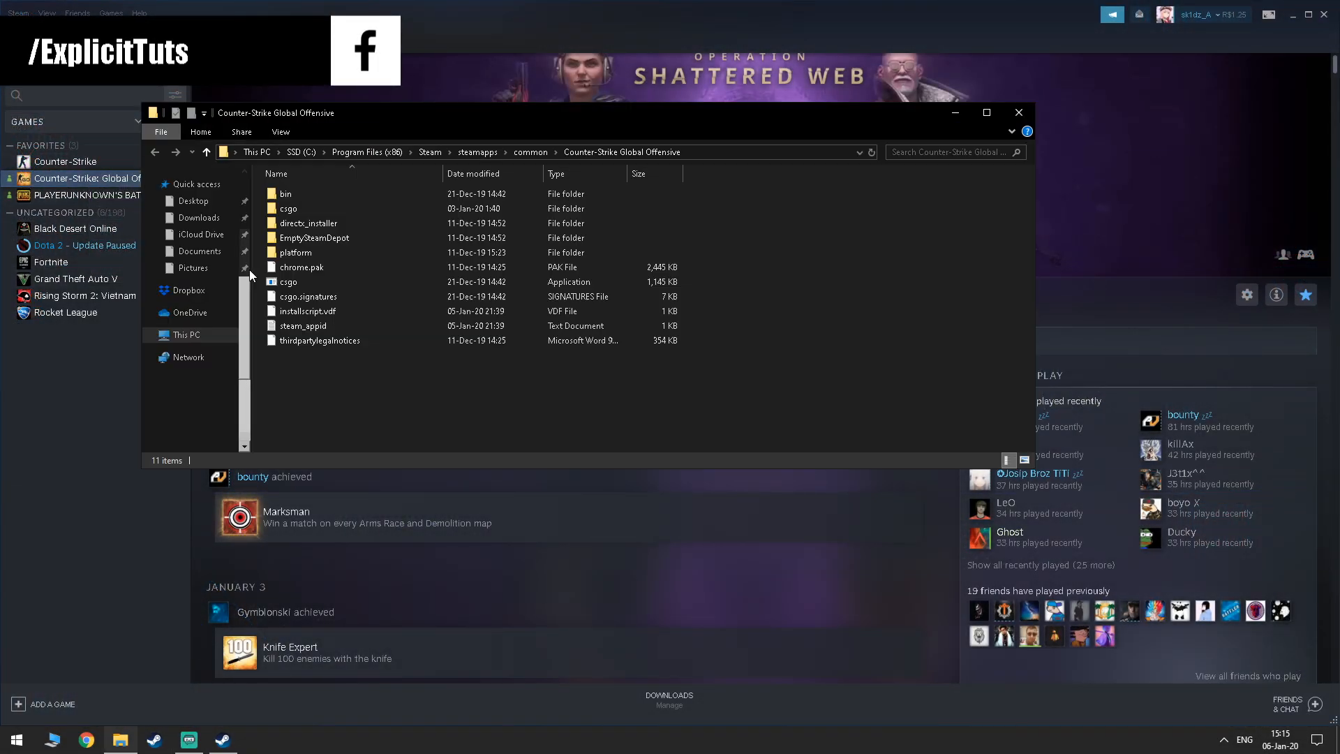
right_click(291, 283)
left_click(349, 622)
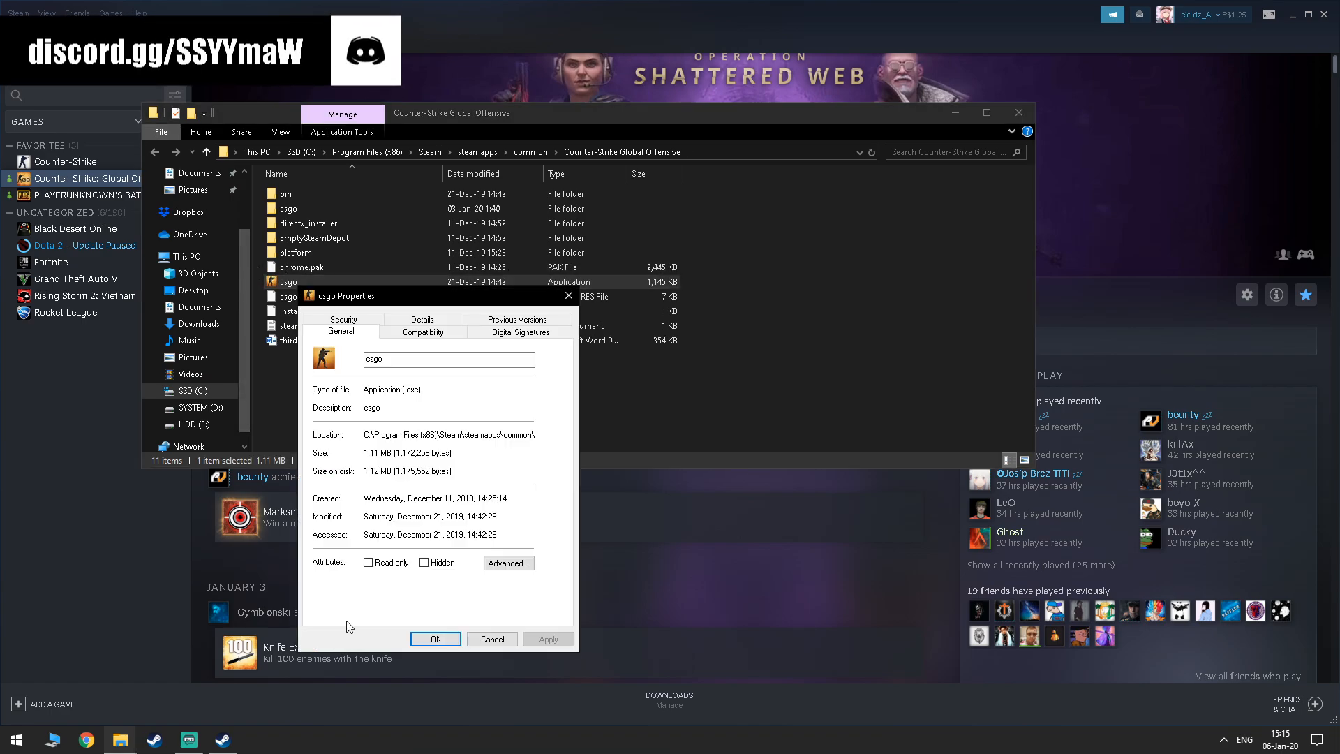
- Confirm csgo's compatibility settings with fullscreen optimizations disabled and high DPI scaling performed by Application, and close the game folder
left_click(422, 332)
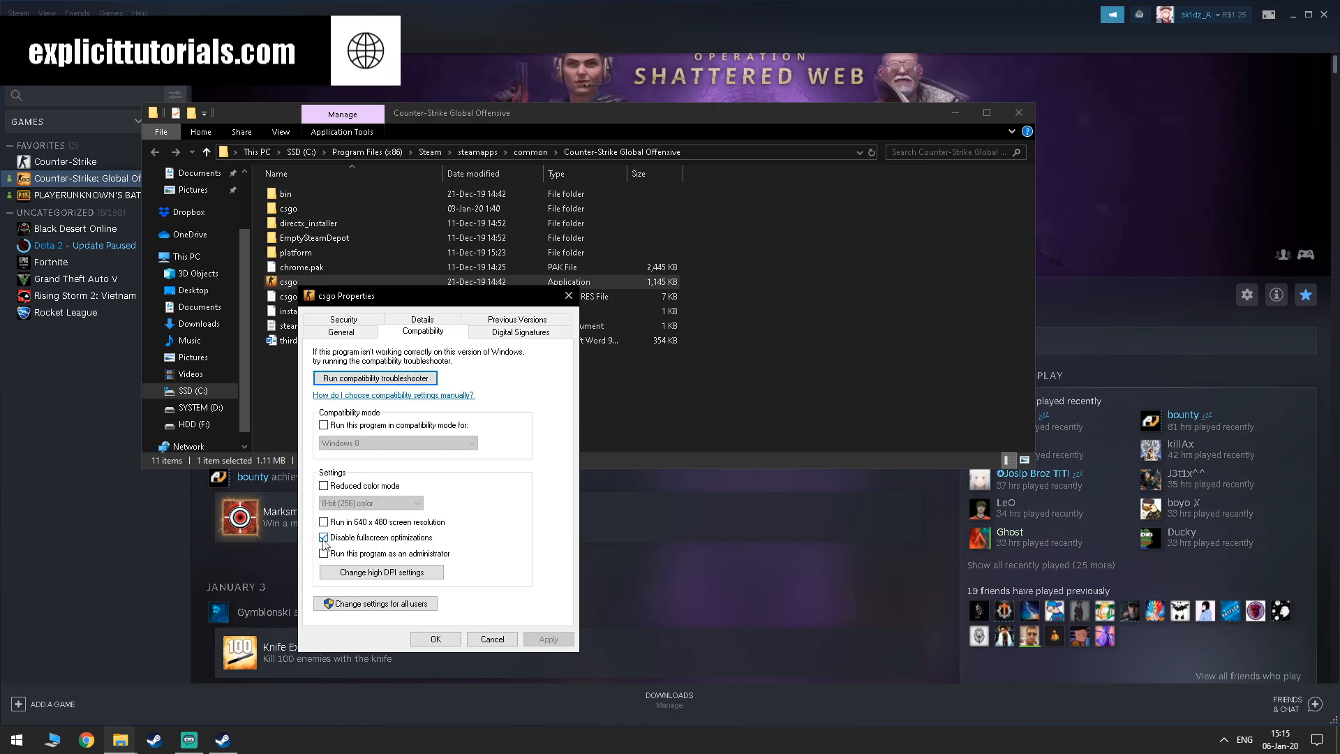
left_click(354, 575)
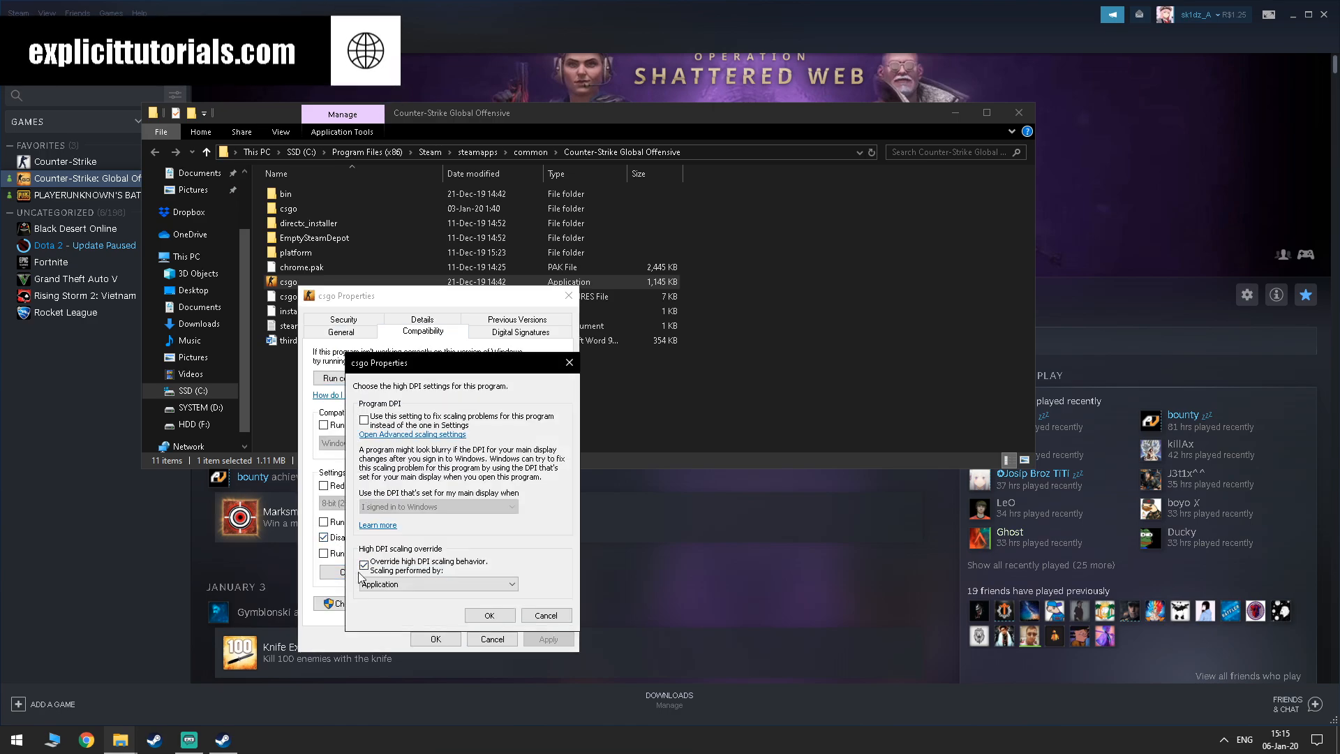
left_click(489, 616)
left_click(435, 639)
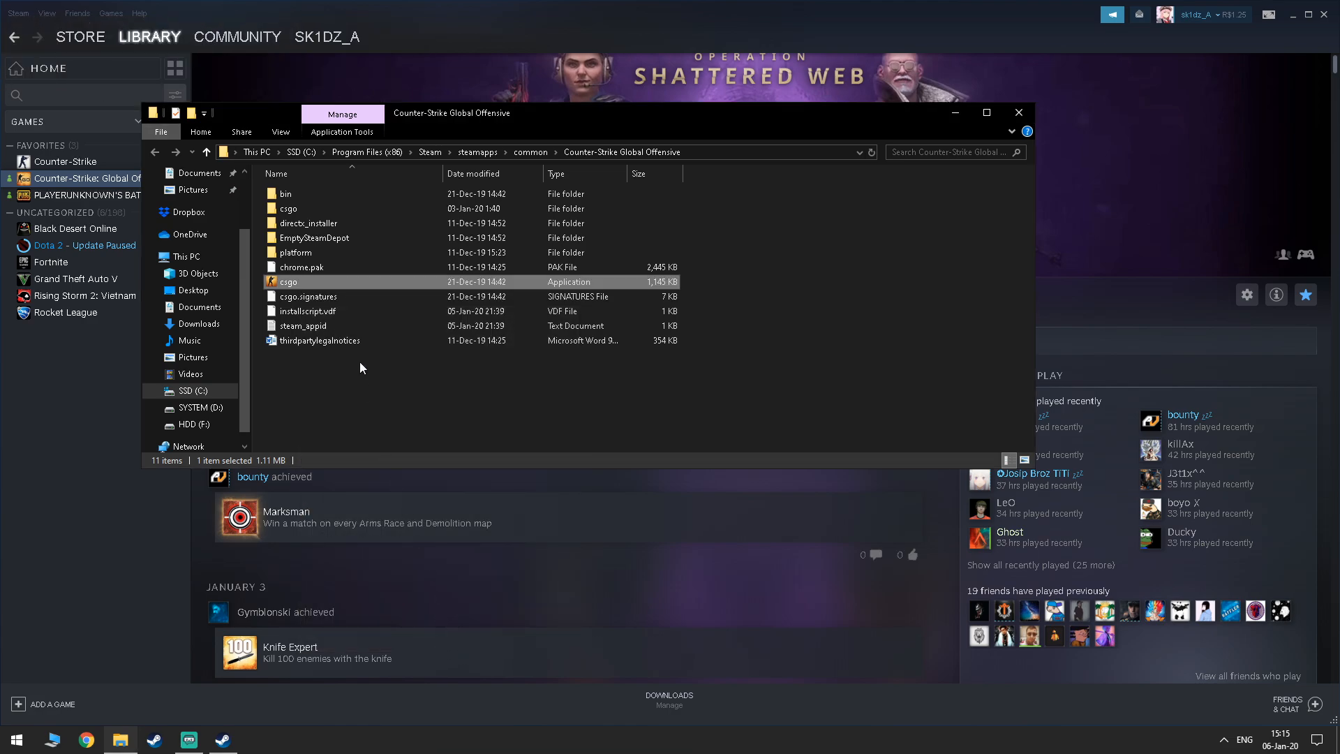
left_click(1019, 112)
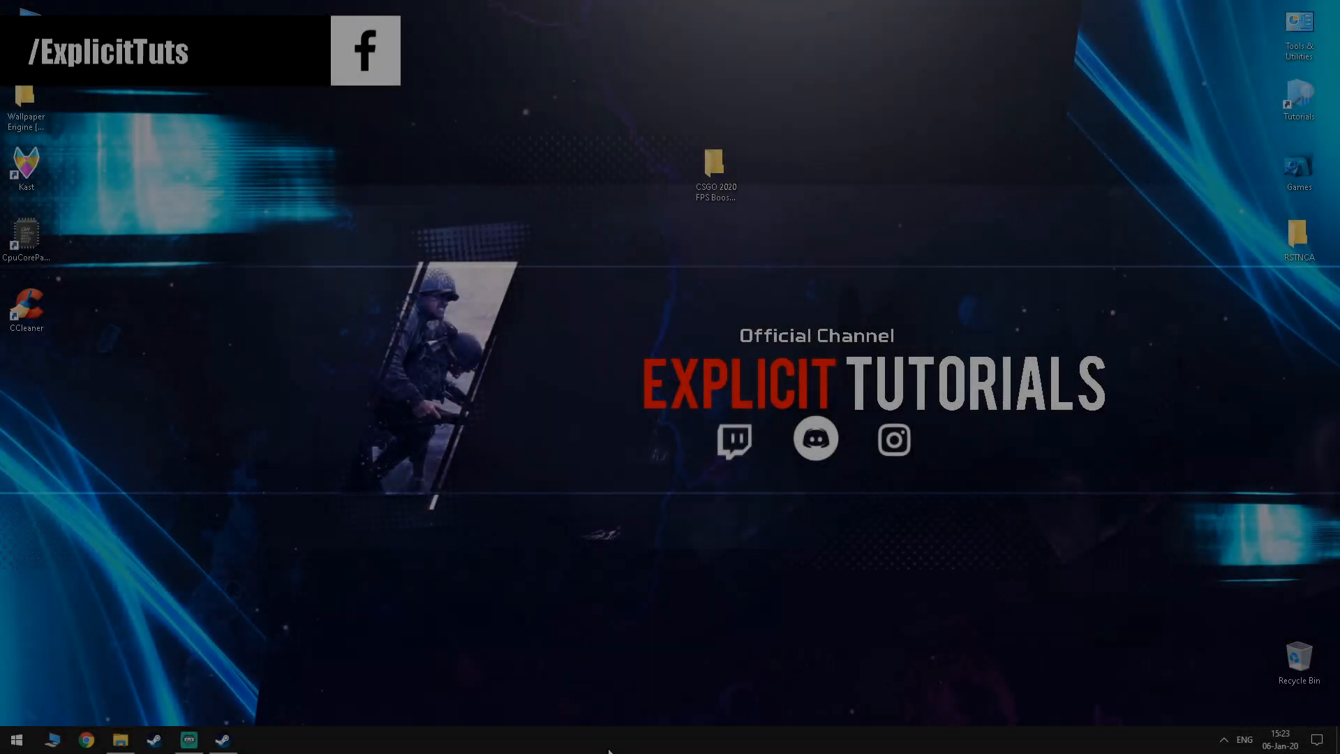
- Open Task Manager and end the Discord (32 bit) process
right_click(610, 744)
left_click(642, 677)
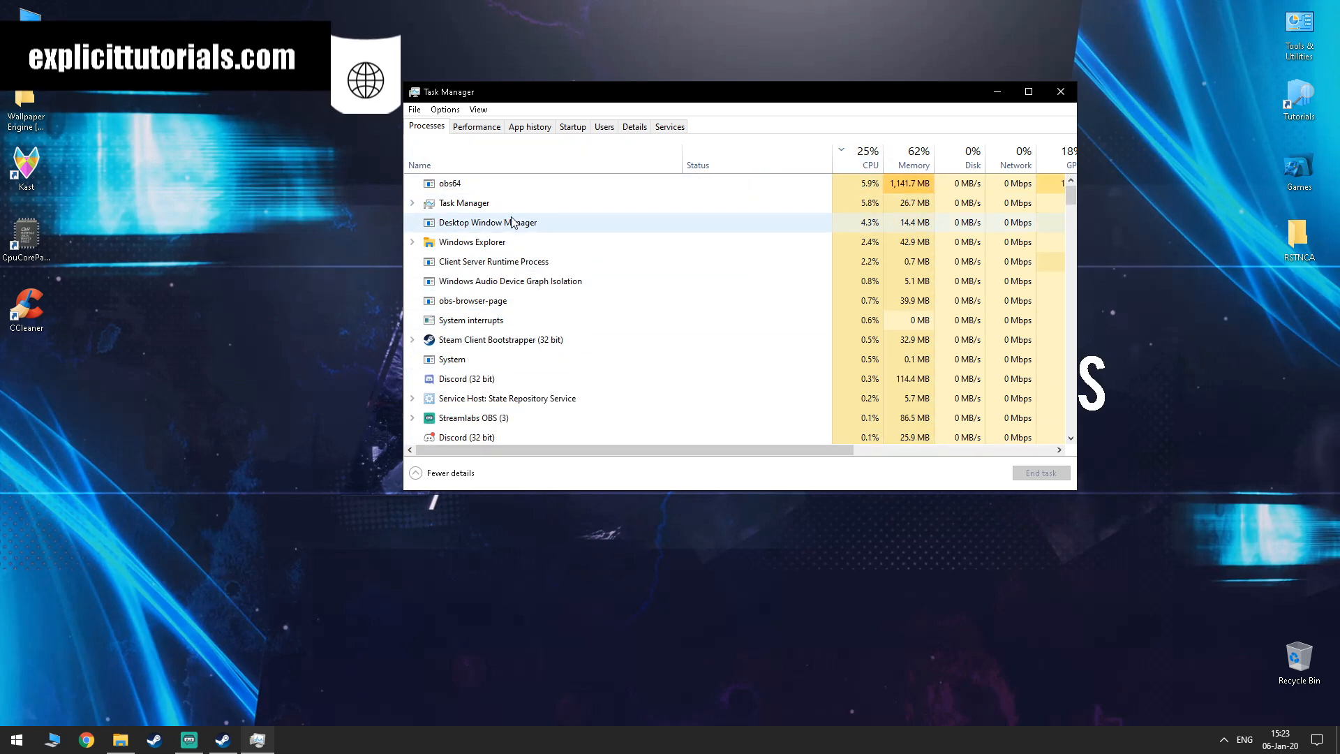
left_click(455, 295)
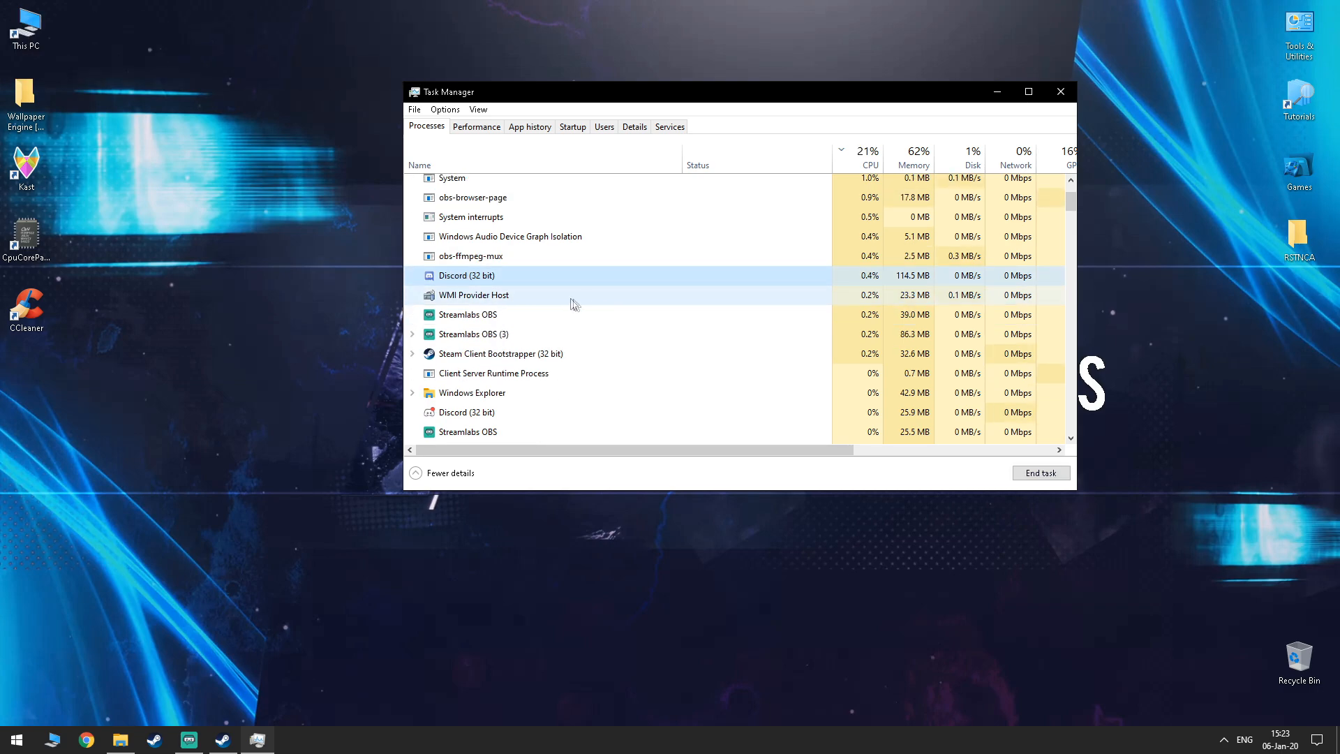
key("Delete")
scroll(517, 315, "down", 2)
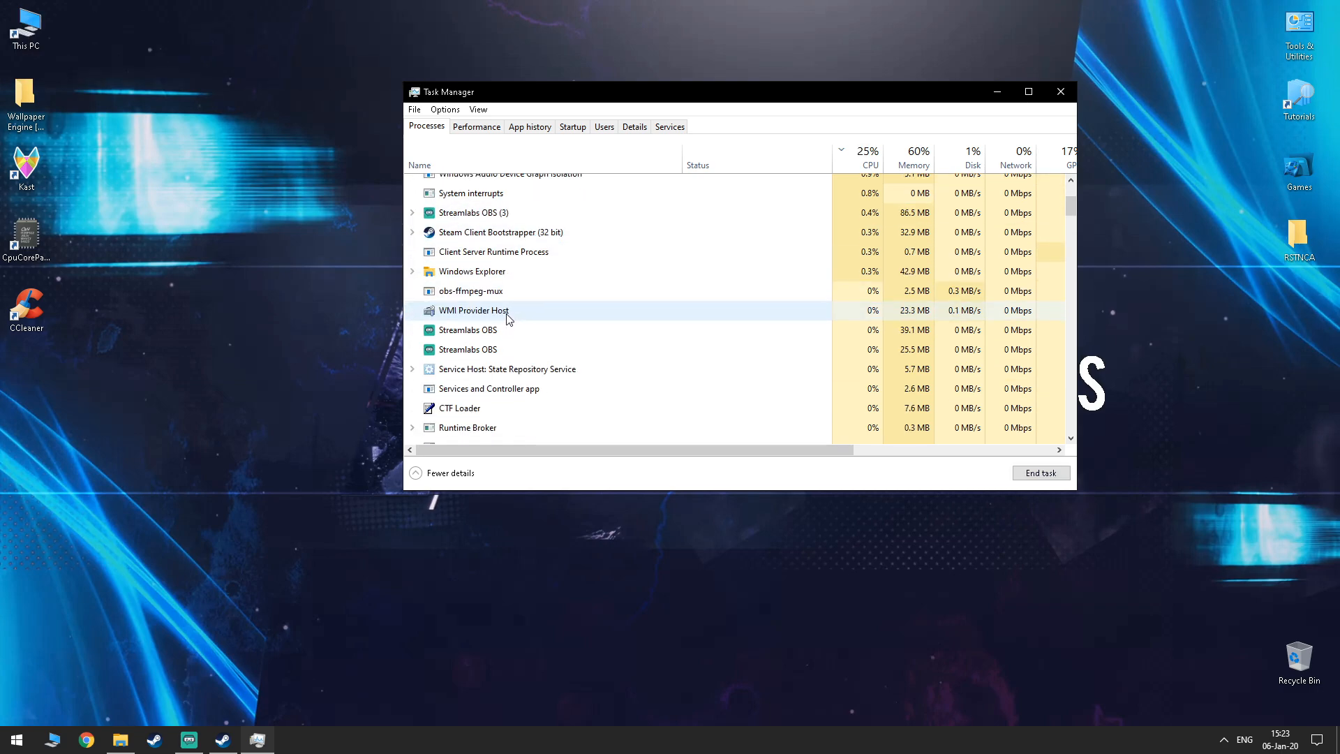
- End the CCleaner process, look through the remaining background processes for unneeded ones, and close Task Manager
scroll(508, 320, "down", 3)
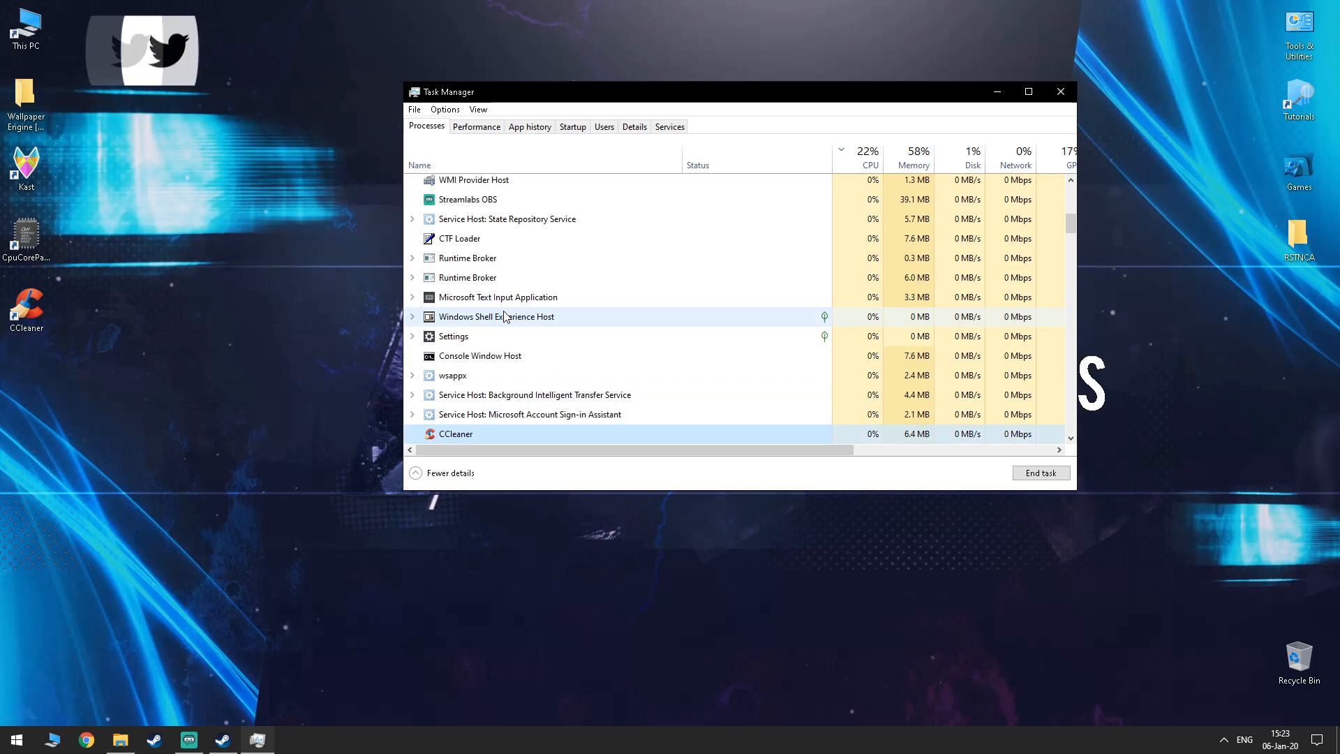
left_click(471, 435)
key("Delete")
scroll(610, 383, "down", 2)
scroll(602, 377, "down", 8)
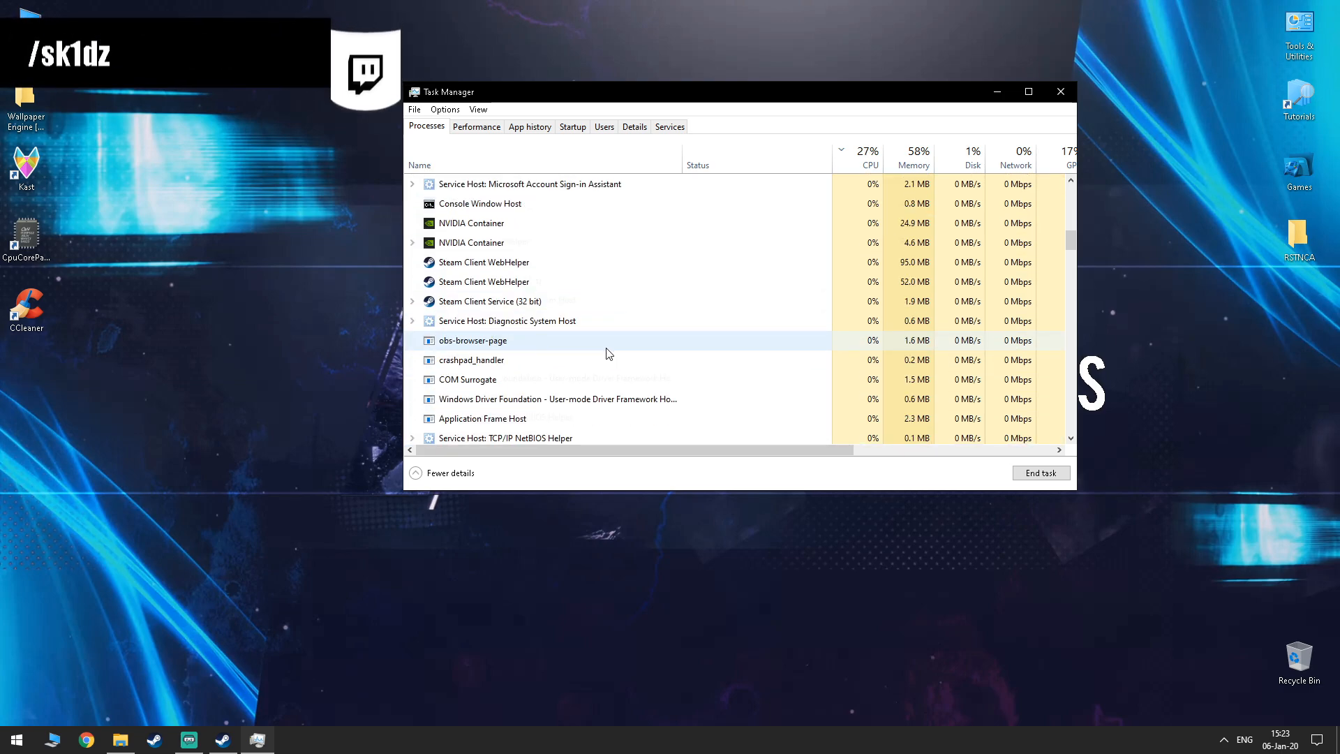
scroll(602, 346, "down", 2)
left_click(1063, 90)
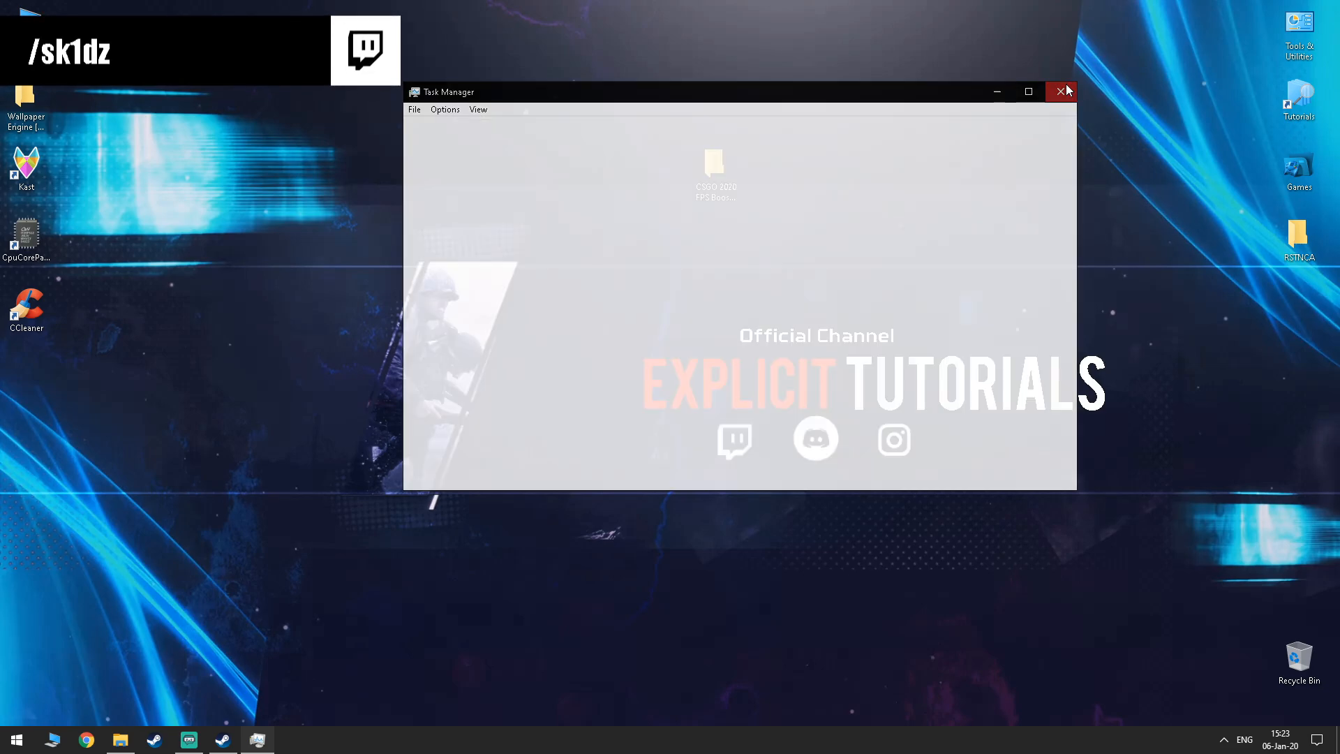
left_click(1225, 739)
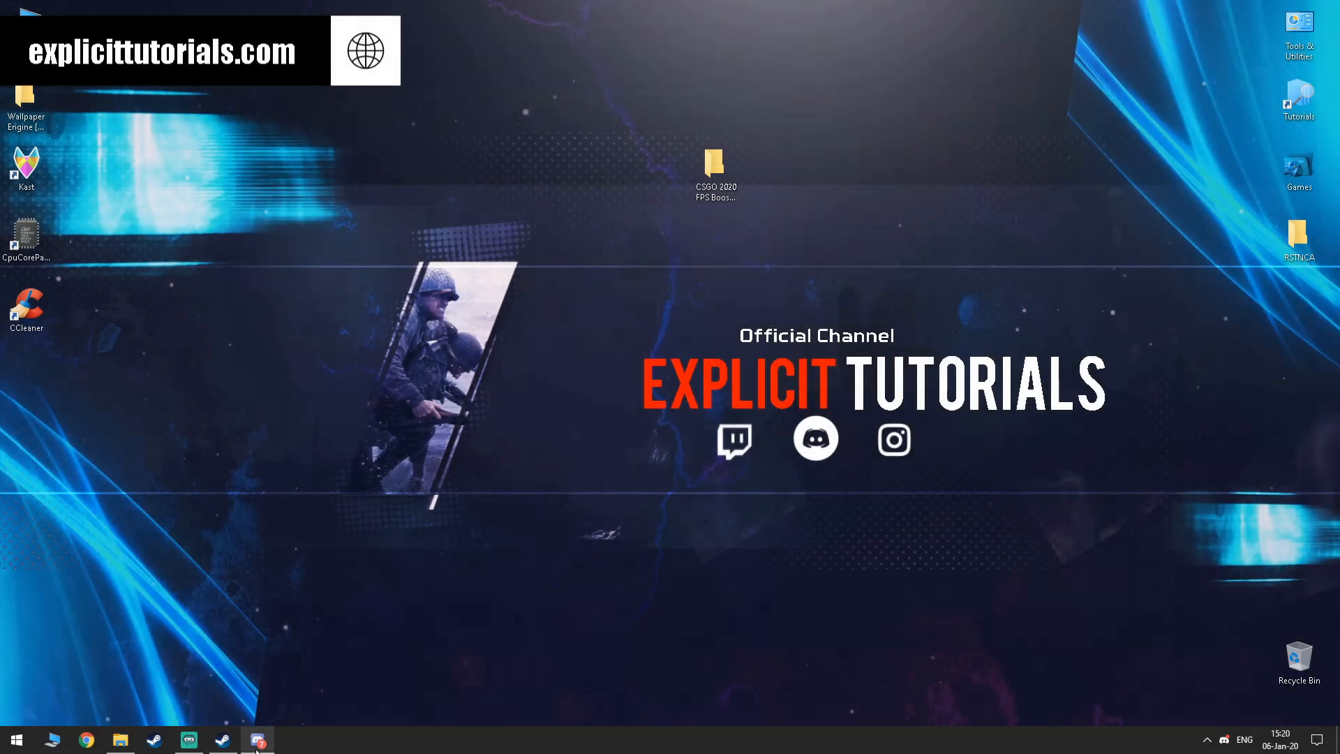
- Switch to Discord, check that Hardware Acceleration is off in the Appearance settings, and close Discord
left_click(257, 740)
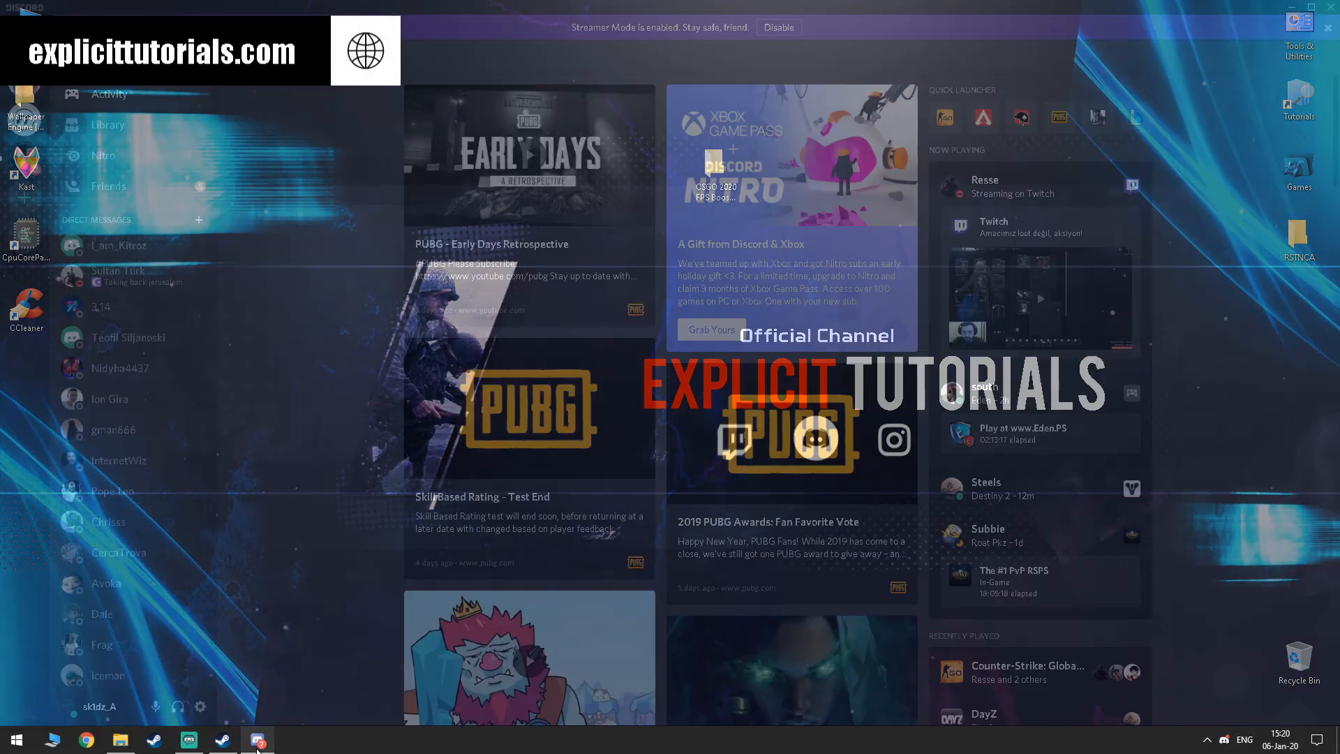
left_click(202, 704)
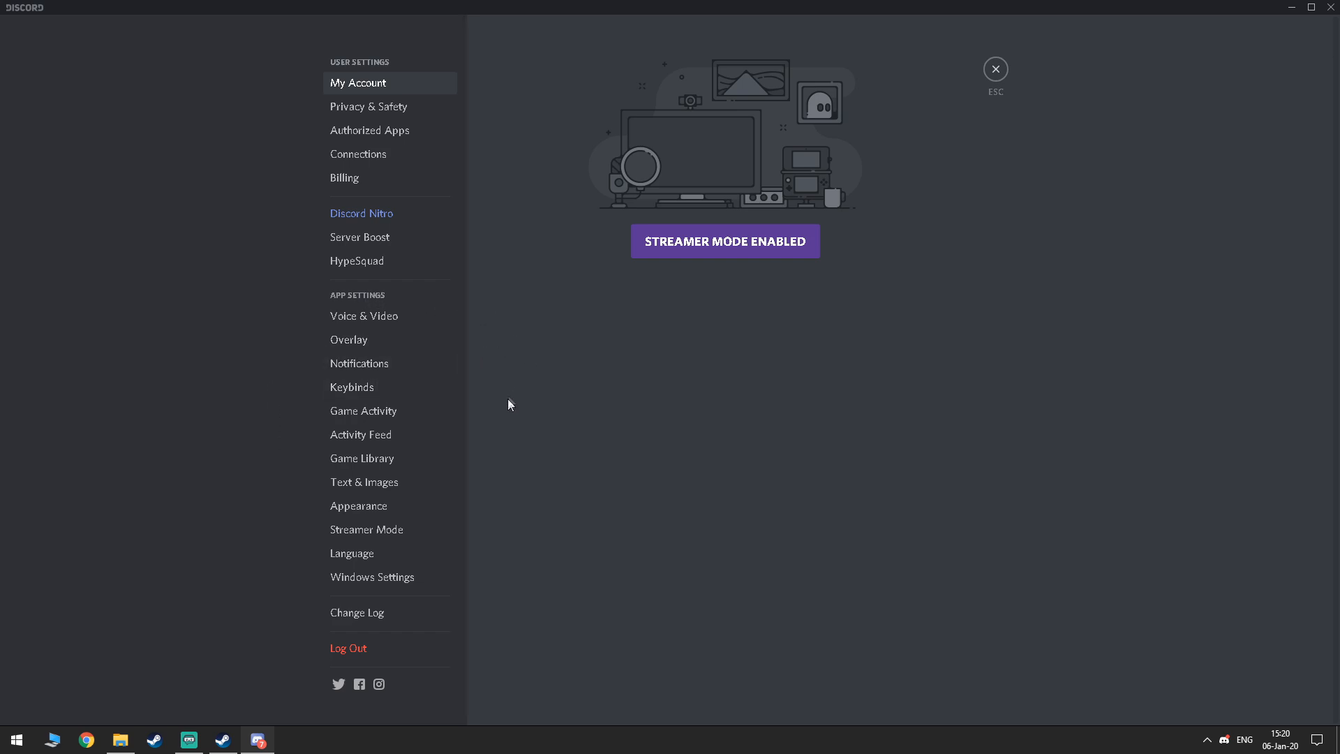
left_click(360, 504)
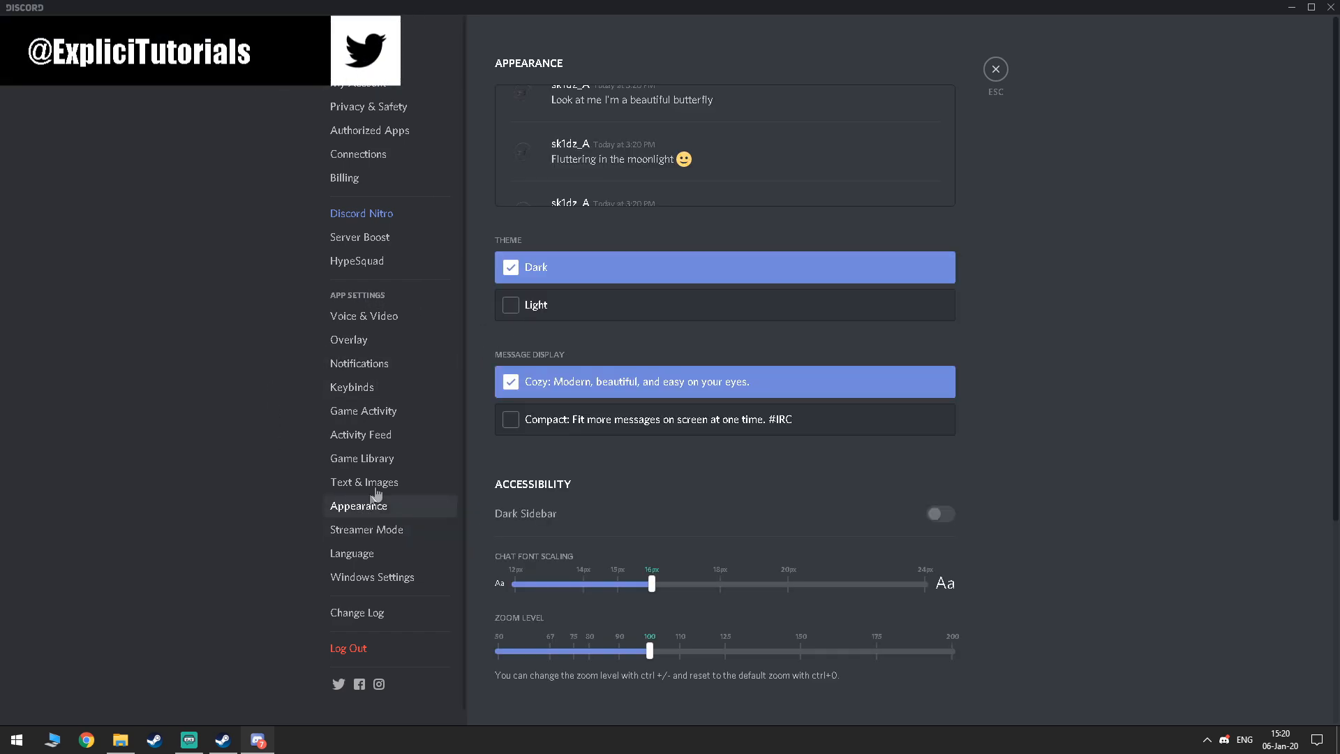
scroll(676, 320, "down", 4)
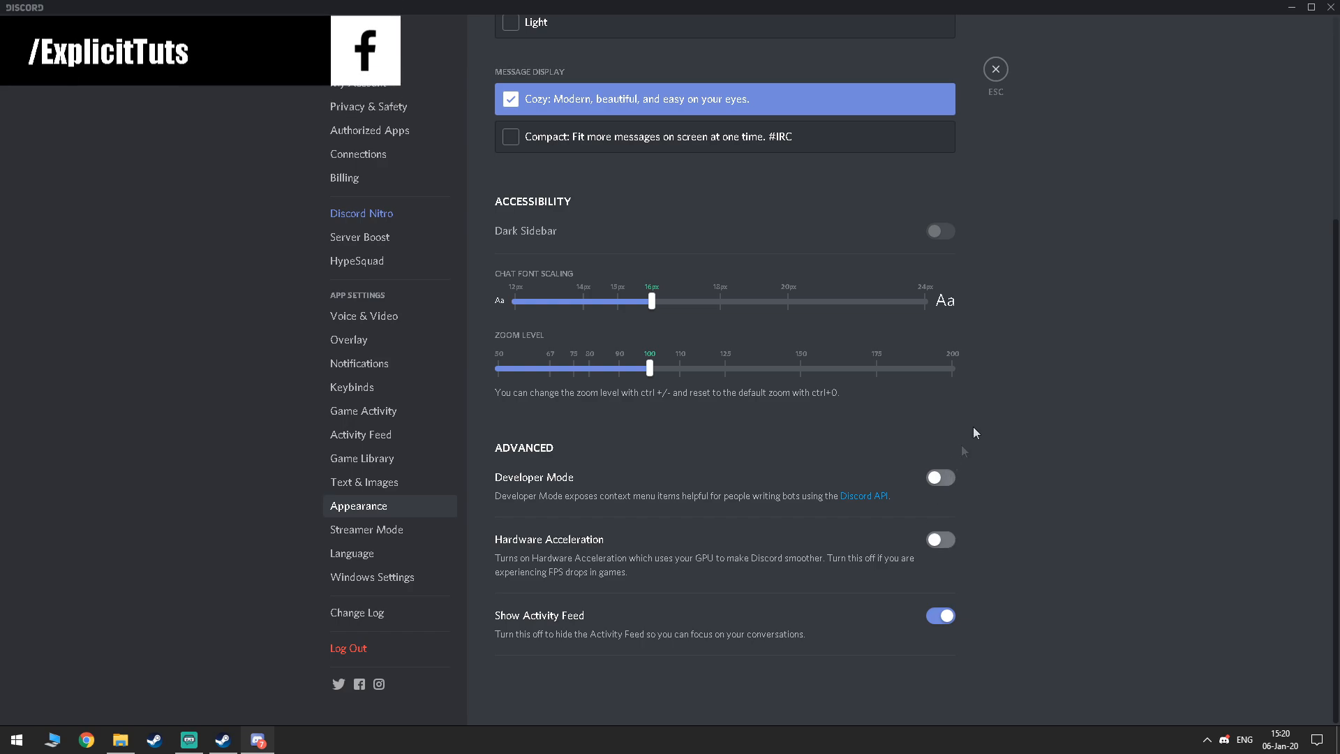
left_click(1329, 8)
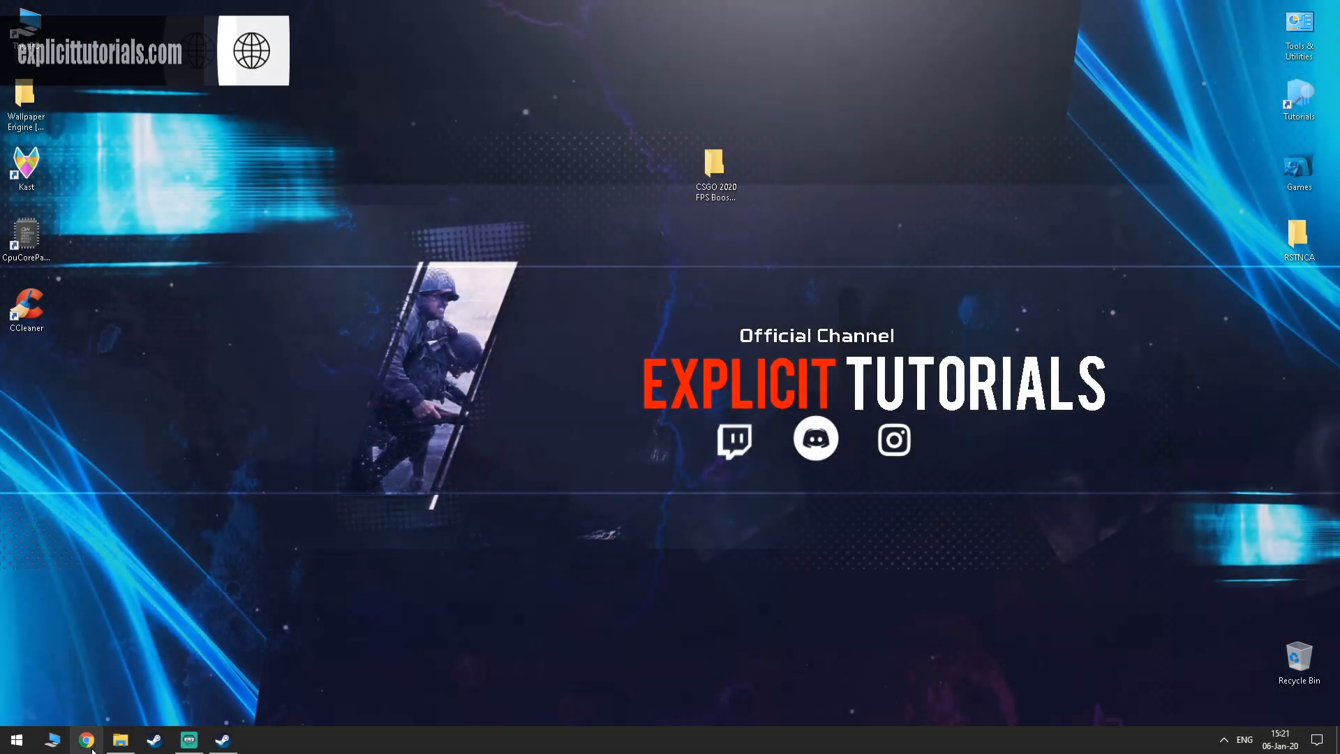
- Switch to Chrome, open its settings and expand the Advanced options
left_click(93, 749)
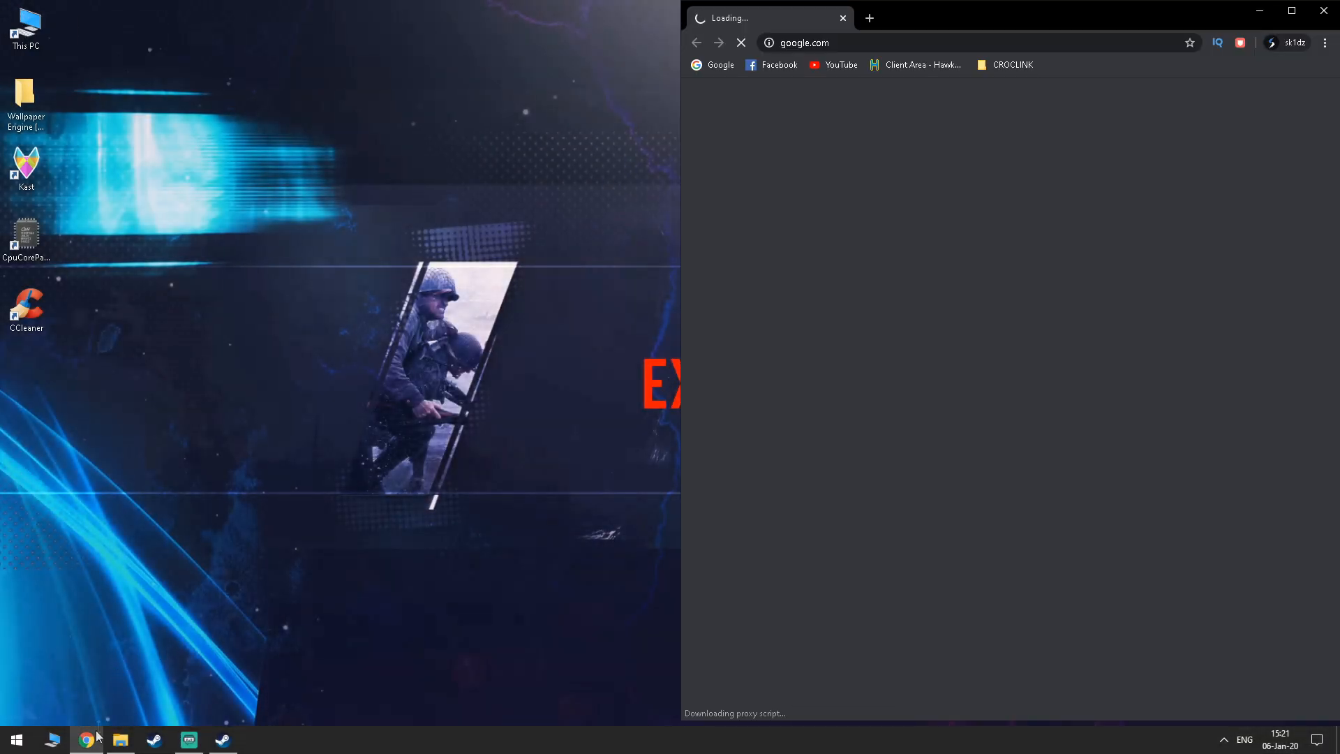
left_click(1293, 11)
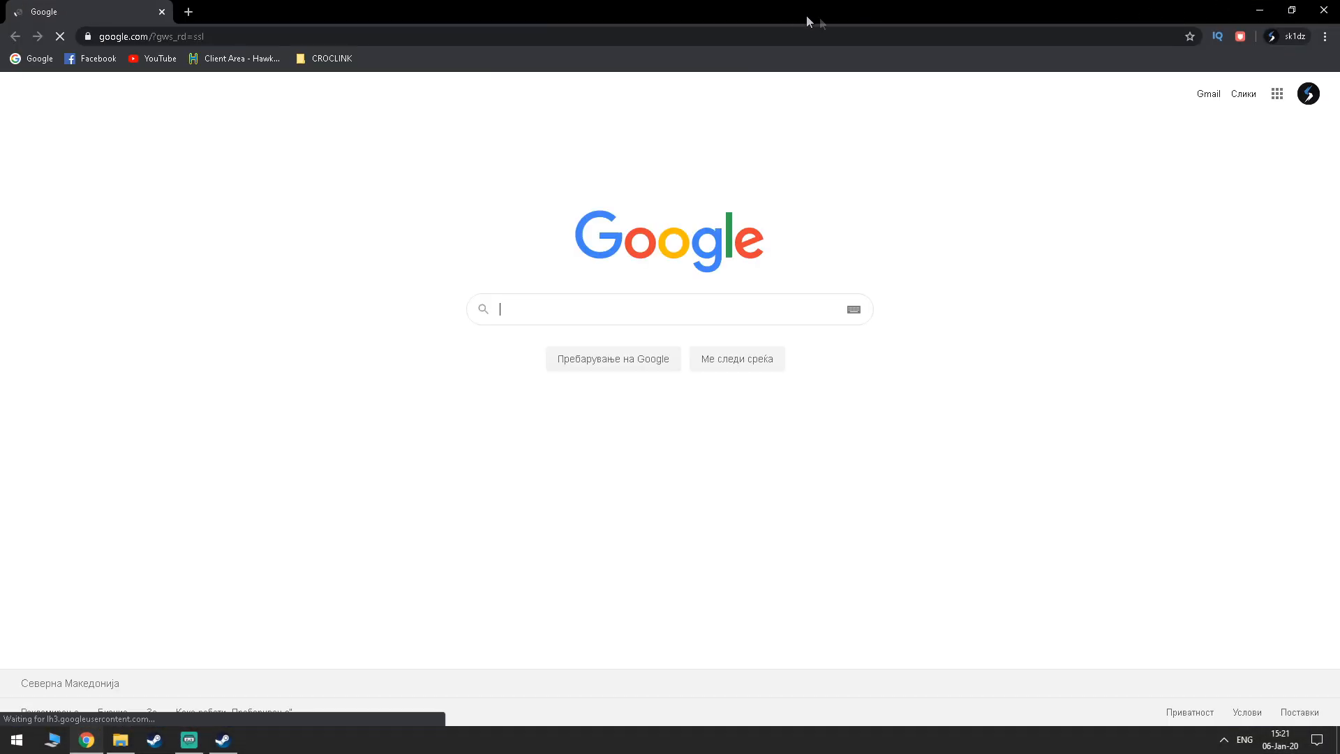
left_click(1326, 38)
left_click(1195, 272)
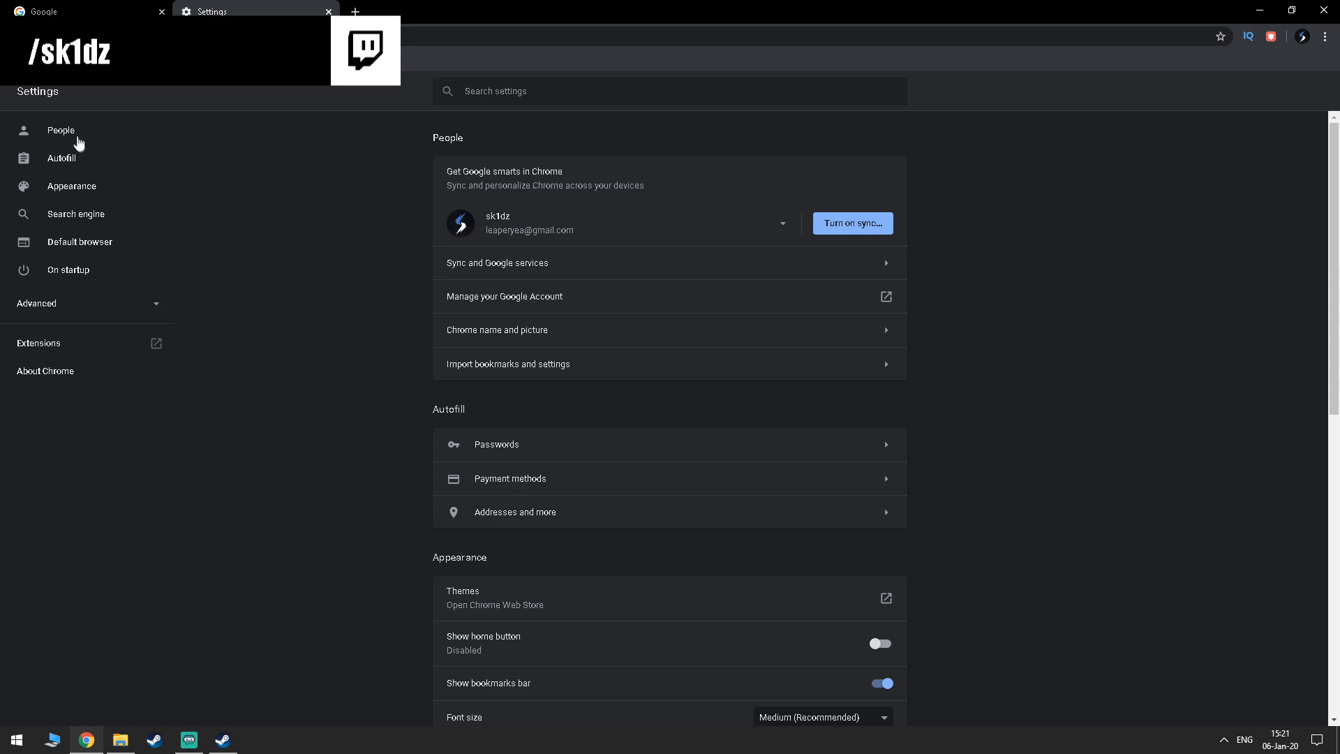
key("super+Down")
left_click(248, 316)
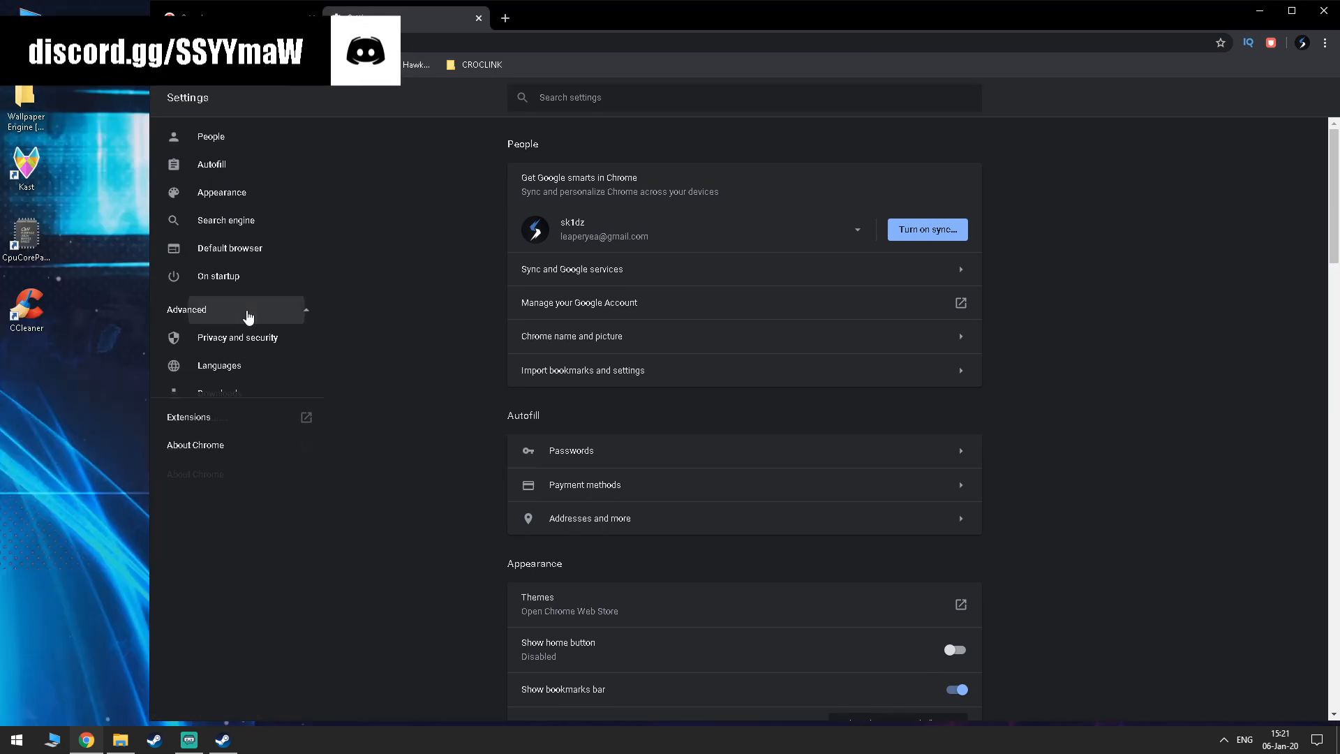
left_click(222, 477)
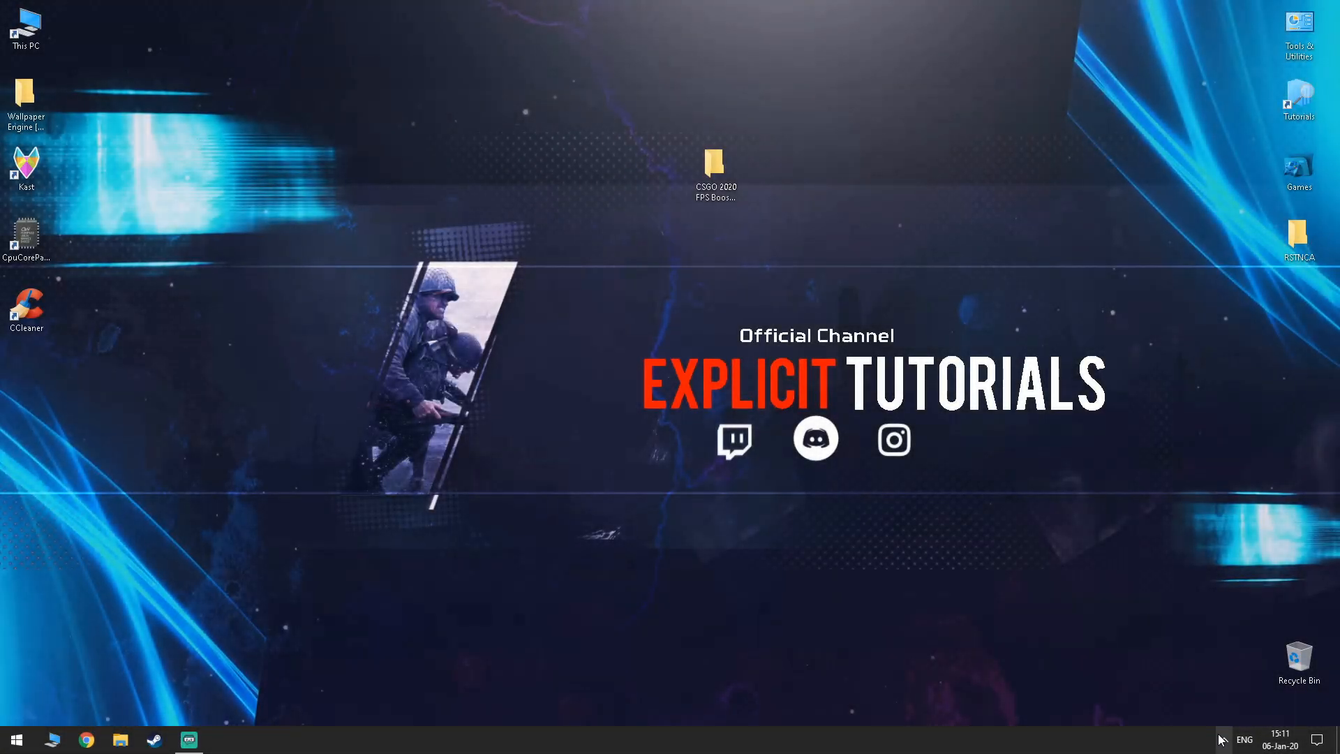
- Open GeForce Experience and show its Drivers page
left_click(1223, 739)
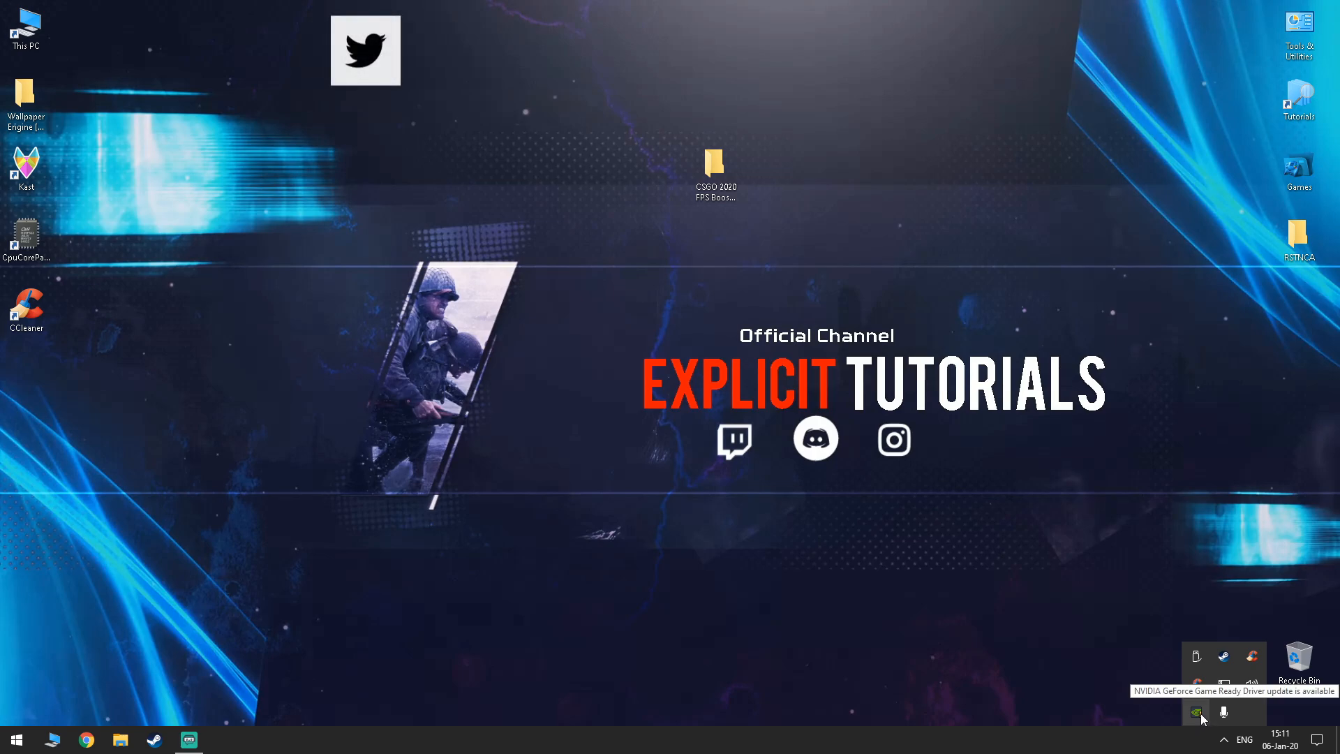
right_click(1200, 714)
left_click(1218, 687)
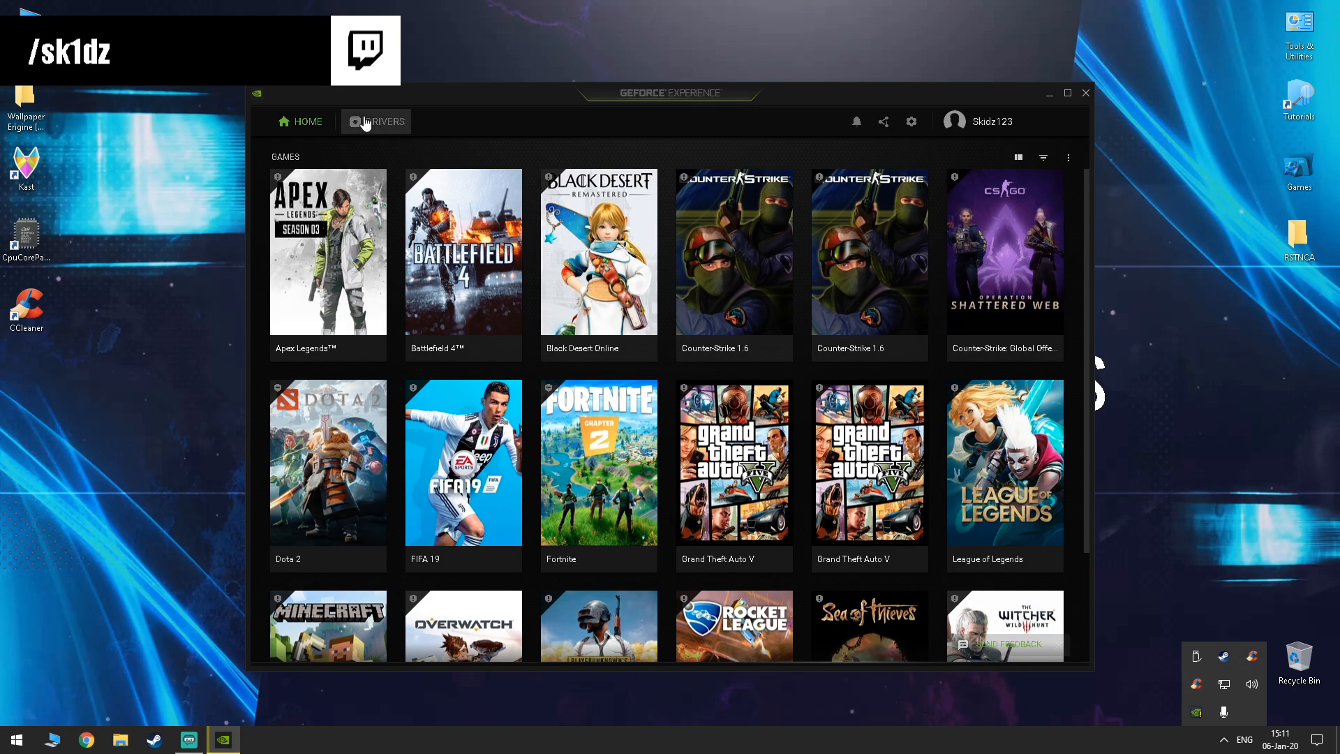
left_click(367, 122)
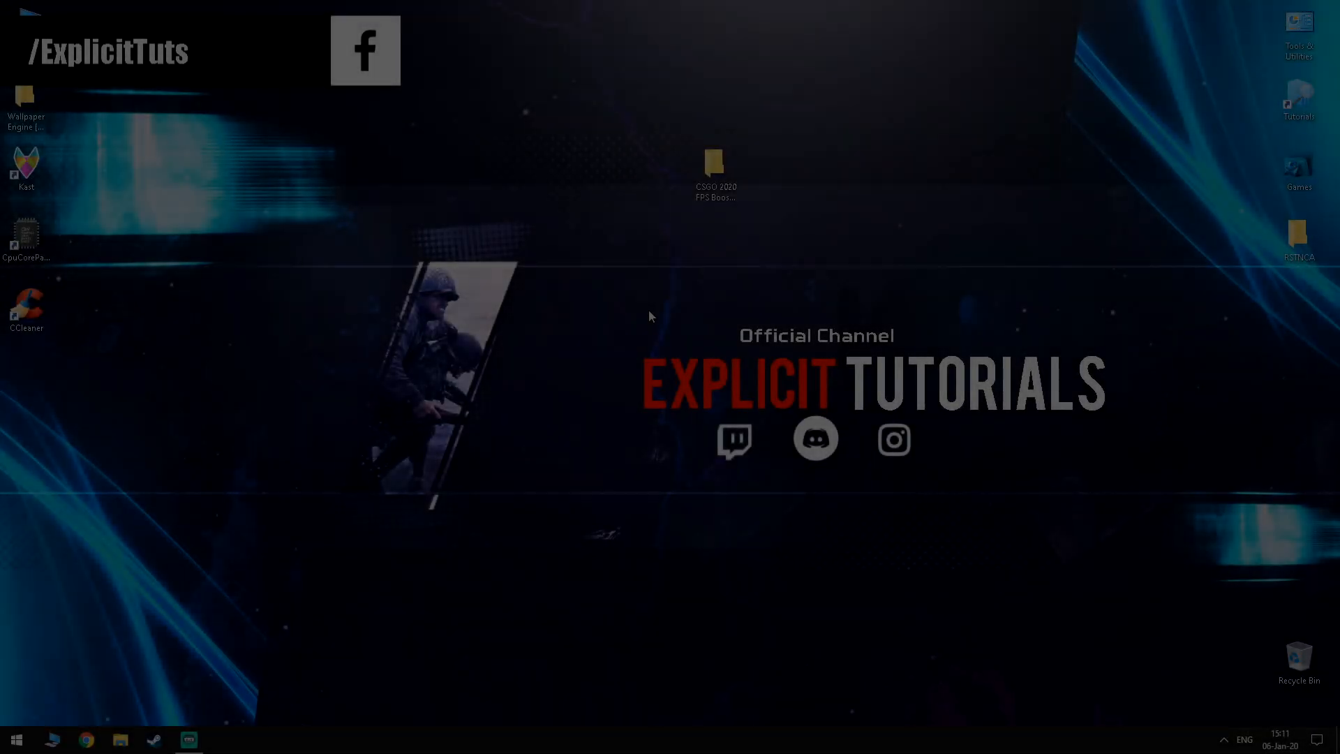
- Open NVIDIA Control Panel and go to the Manage 3D settings for the Counter-Strike: Global Offensive program
right_click(648, 310)
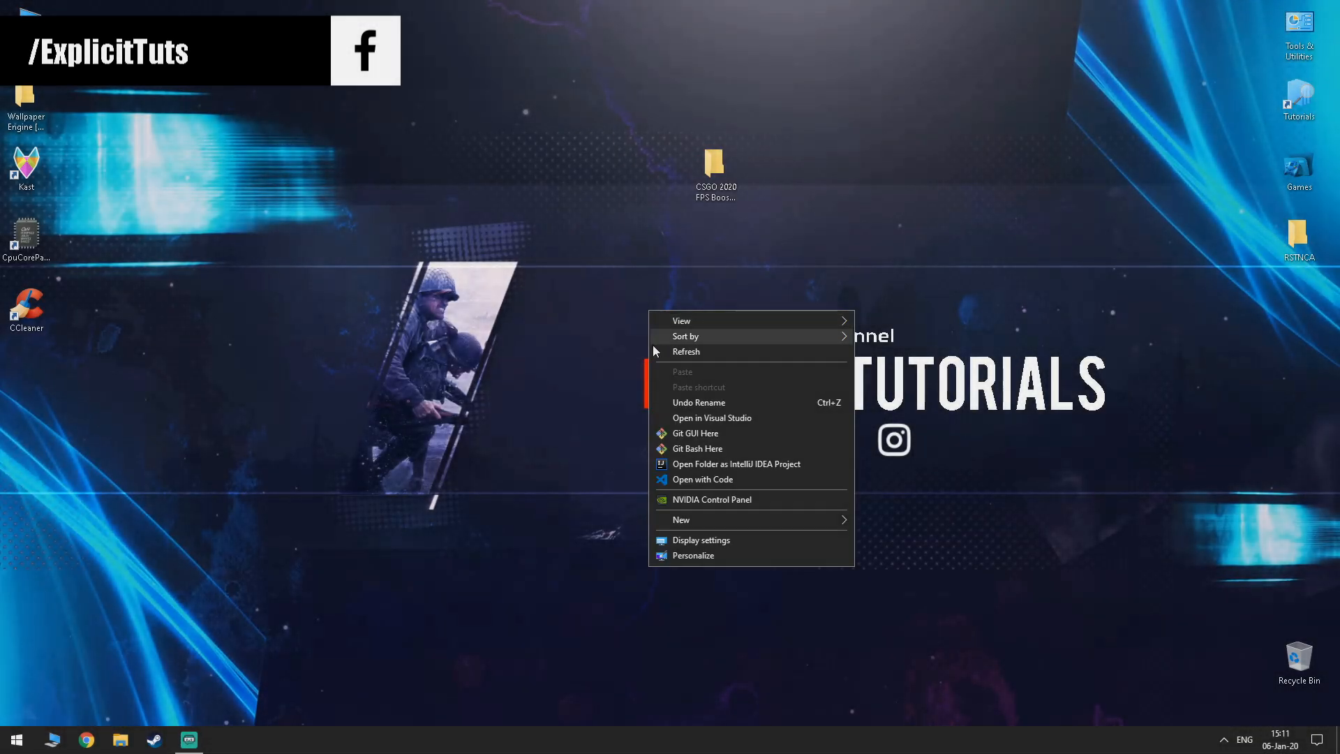
left_click(691, 496)
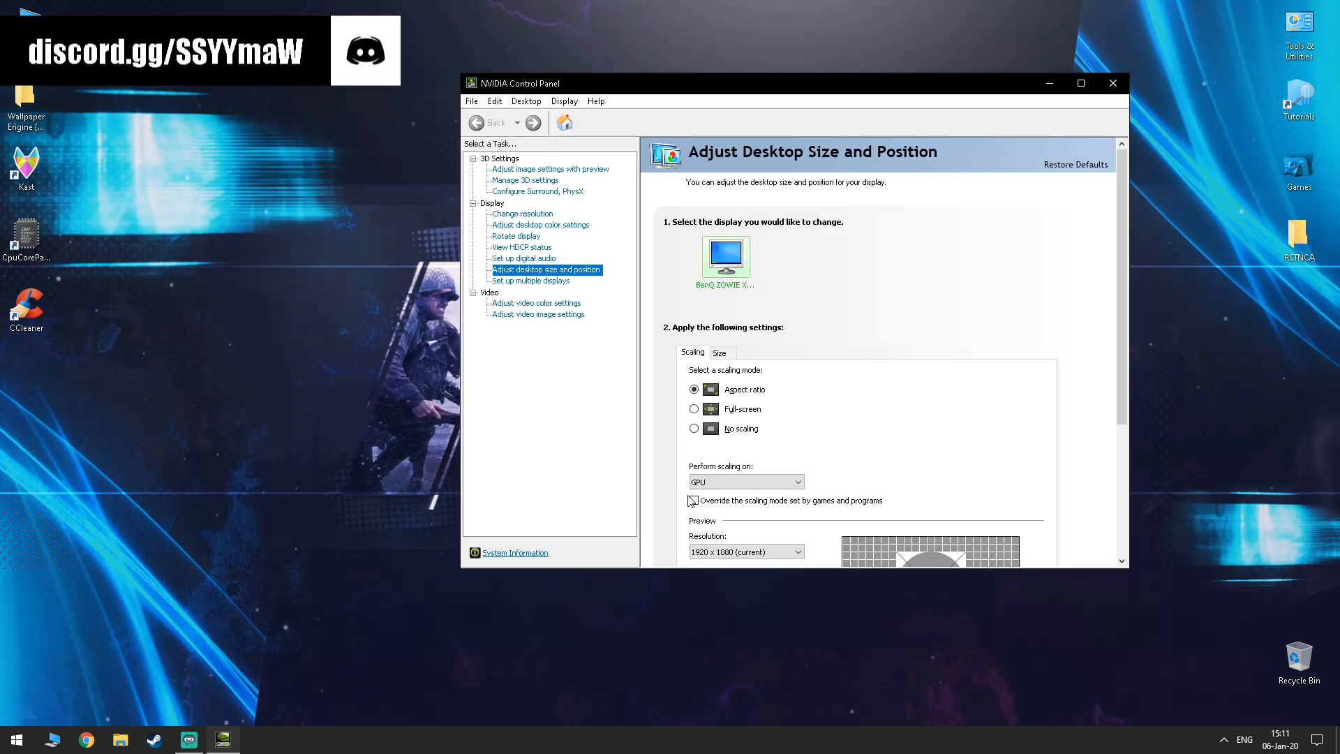
left_click(526, 181)
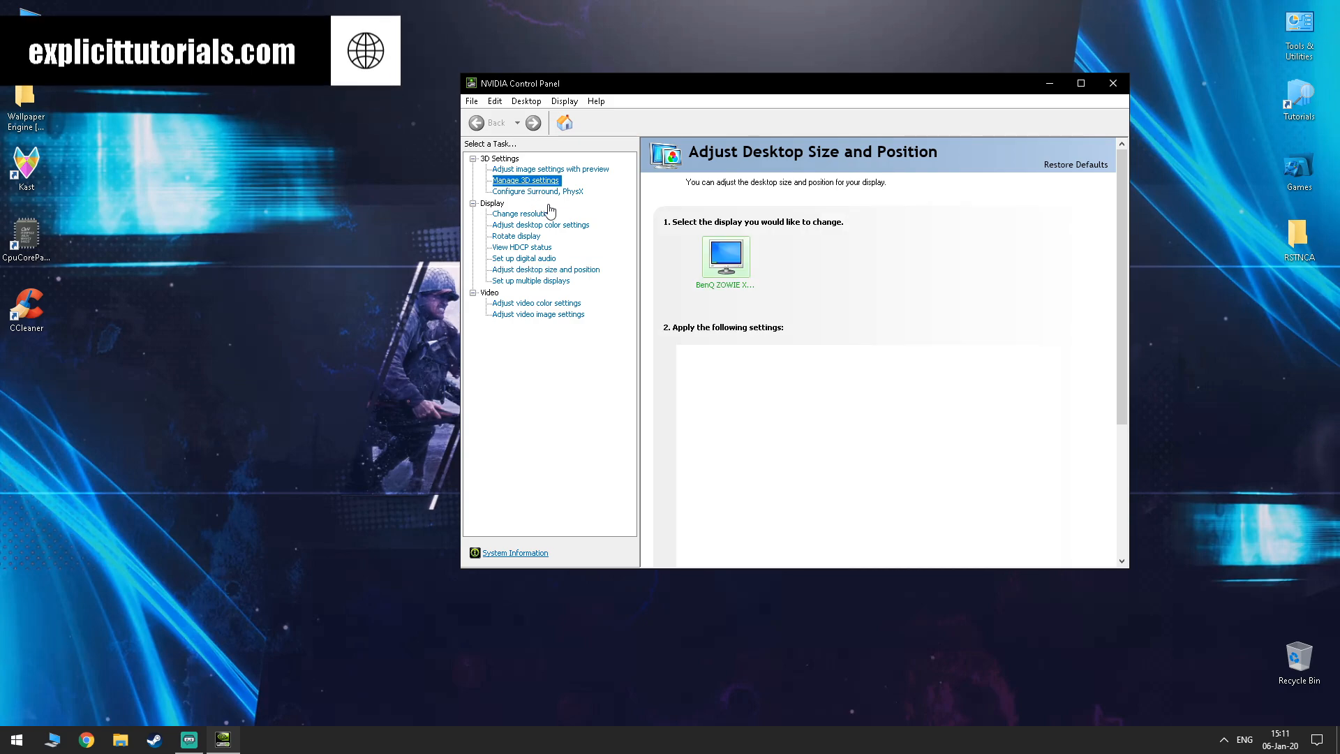
left_click(762, 246)
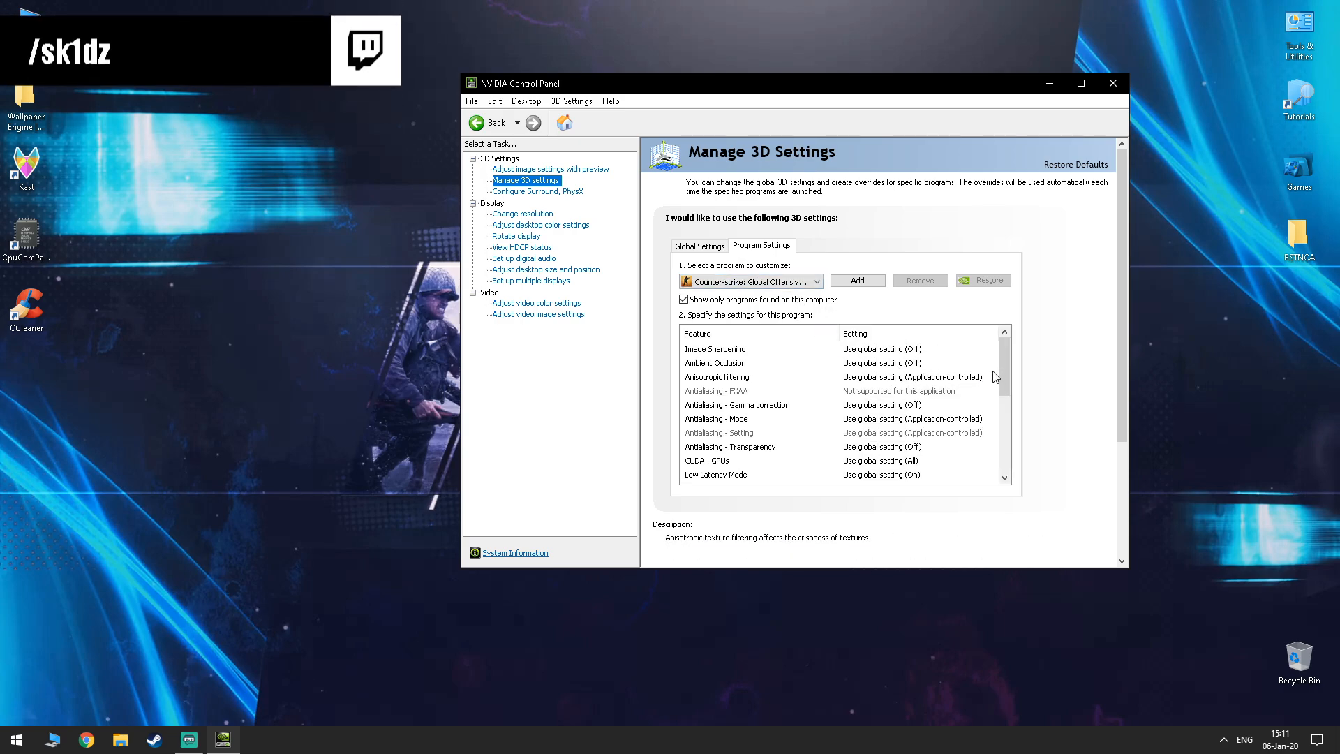
- For Counter-Strike: Global Offensive, set Image Sharpening to Off, Ambient Occlusion to Performance and Anisotropic filtering to Off
left_click(911, 349)
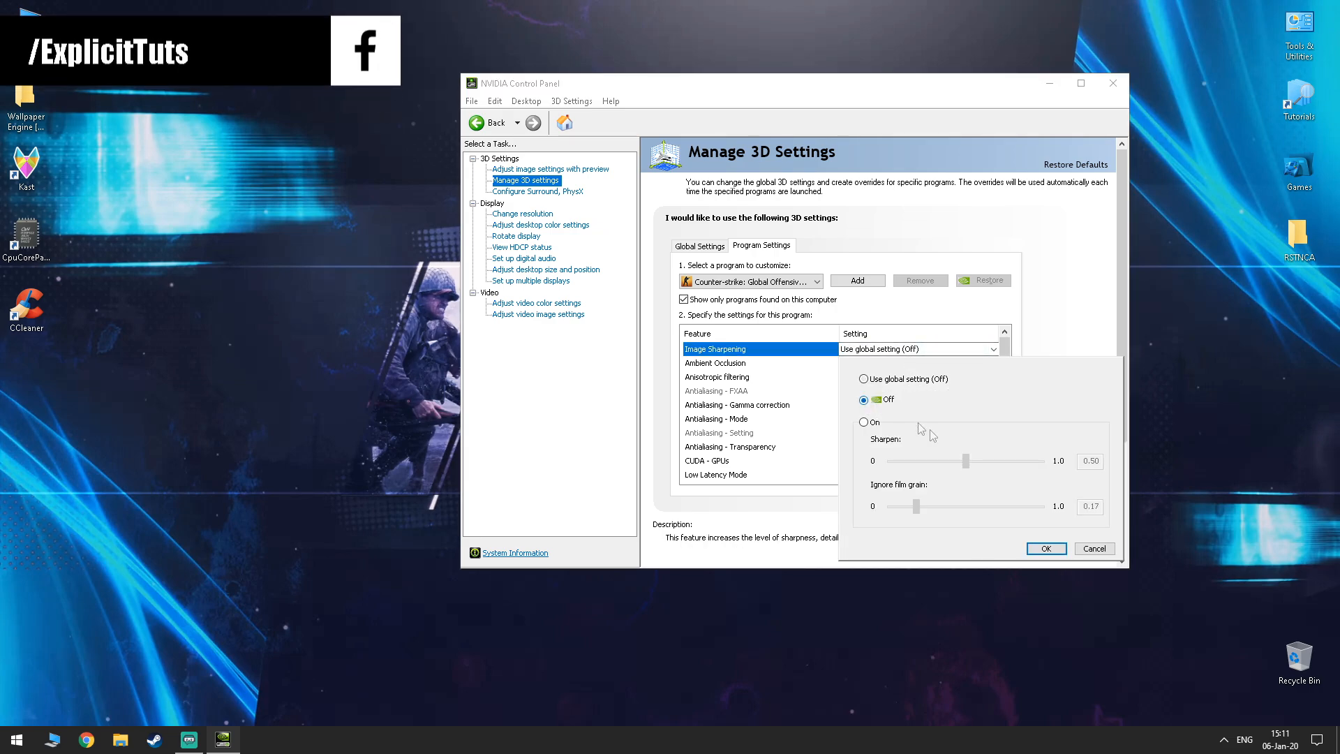
left_click(1046, 548)
left_click(869, 363)
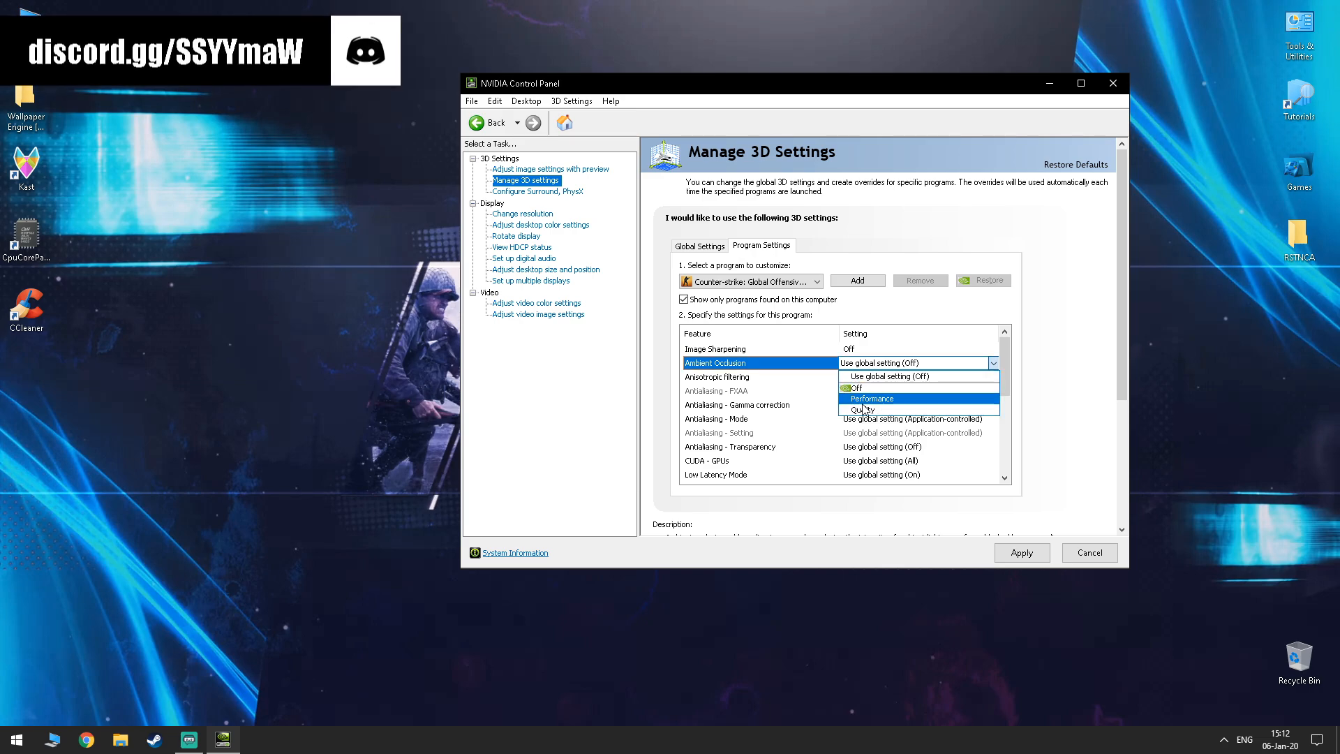
left_click(864, 399)
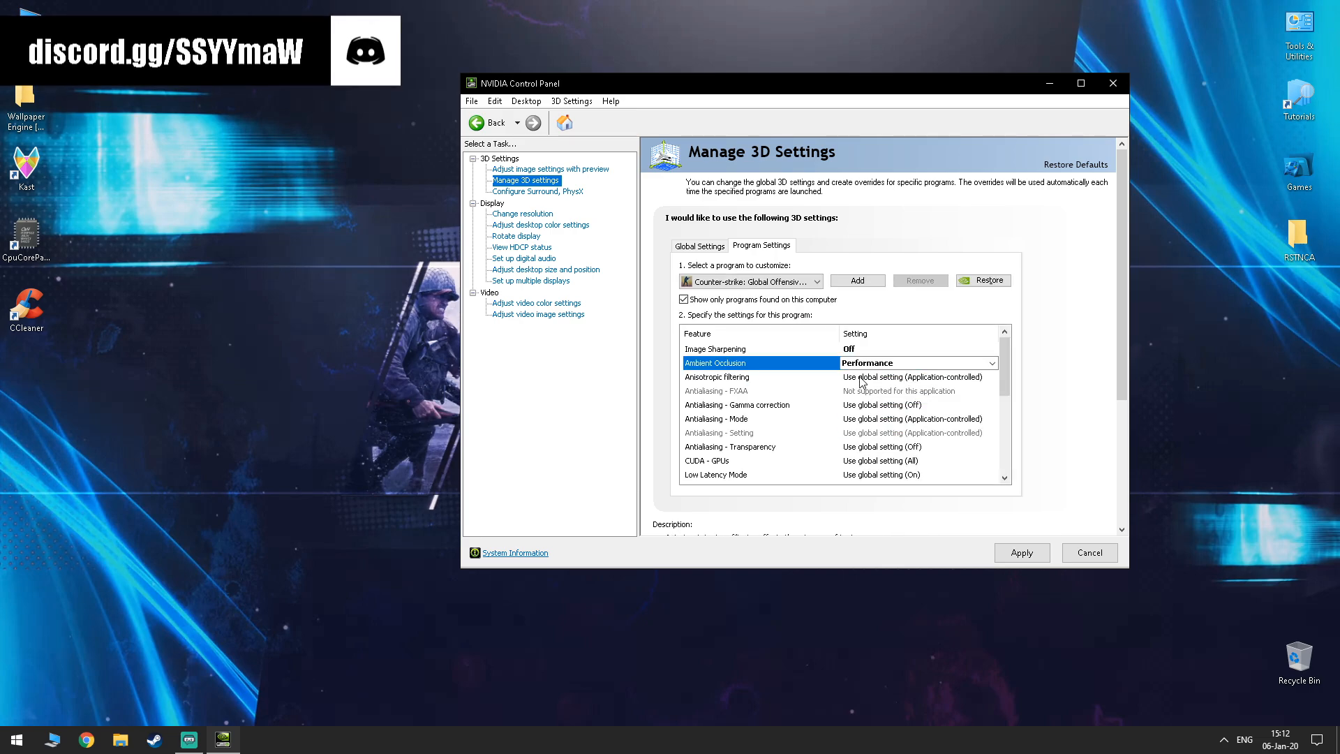
left_click(865, 377)
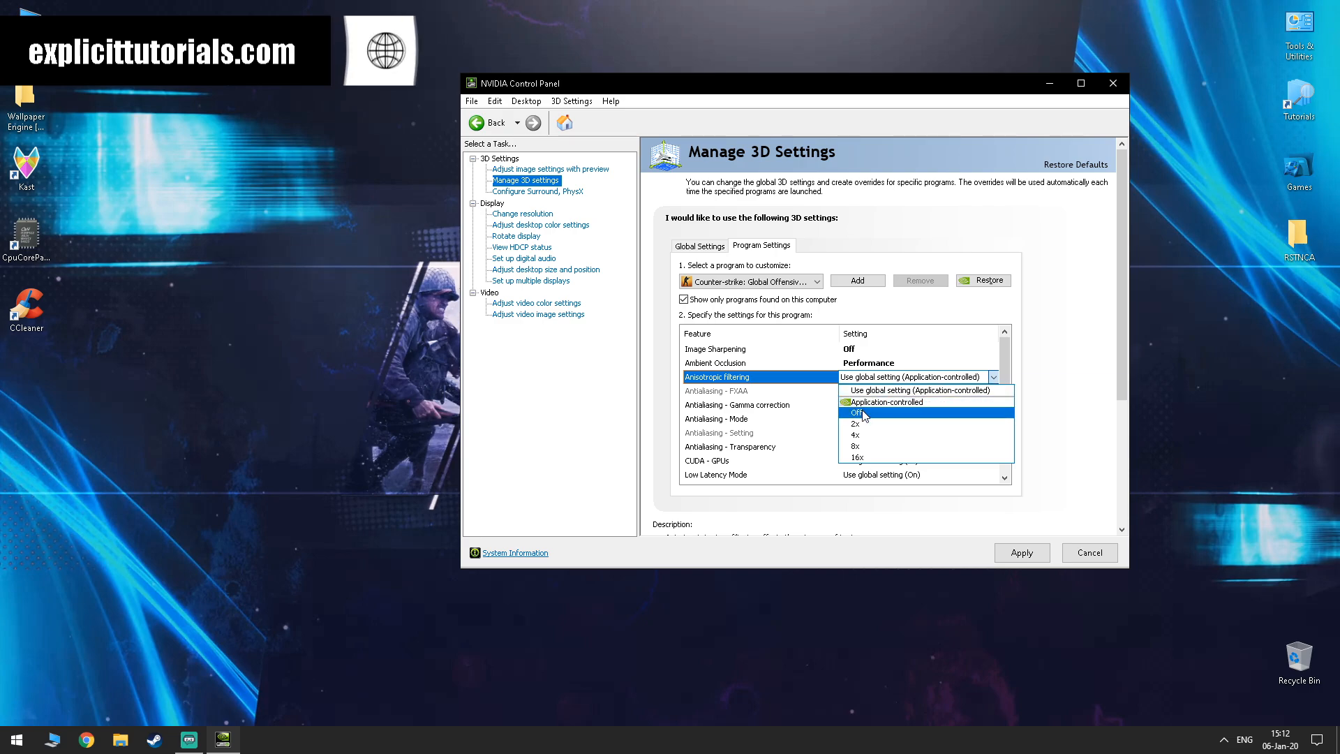
left_click(860, 413)
- Set Antialiasing - Gamma correction to Off, Antialiasing - Mode to Application-controlled and Antialiasing - Transparency to Off
left_click_drag(1000, 375, 1001, 387)
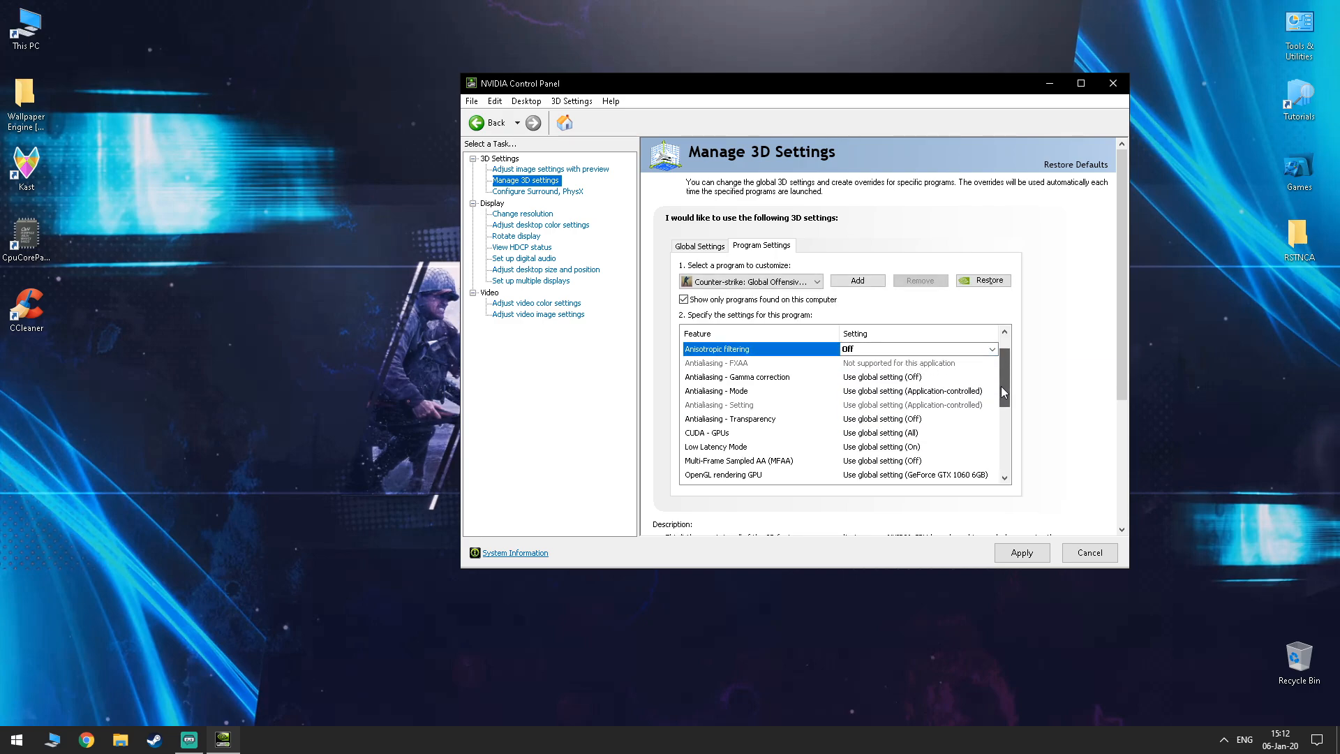
left_click(907, 377)
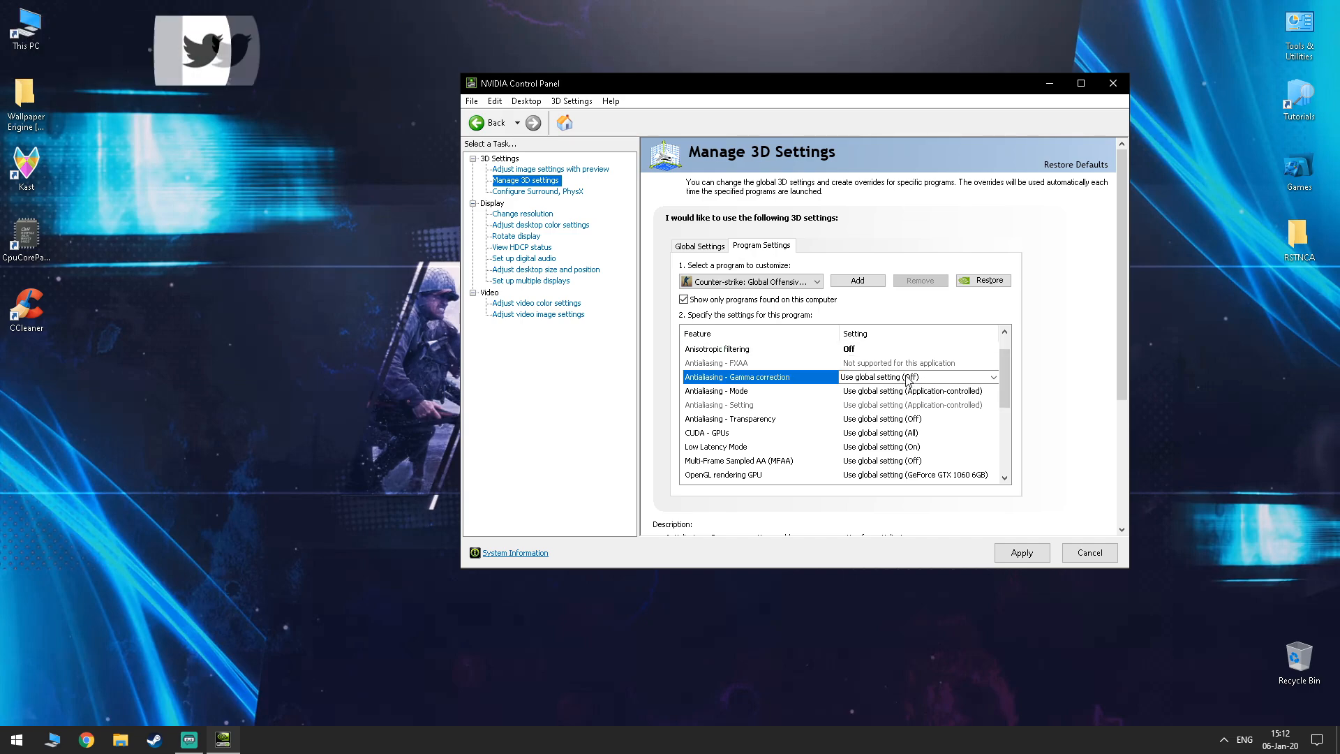
left_click(907, 376)
left_click(887, 402)
left_click(895, 419)
left_click(895, 419)
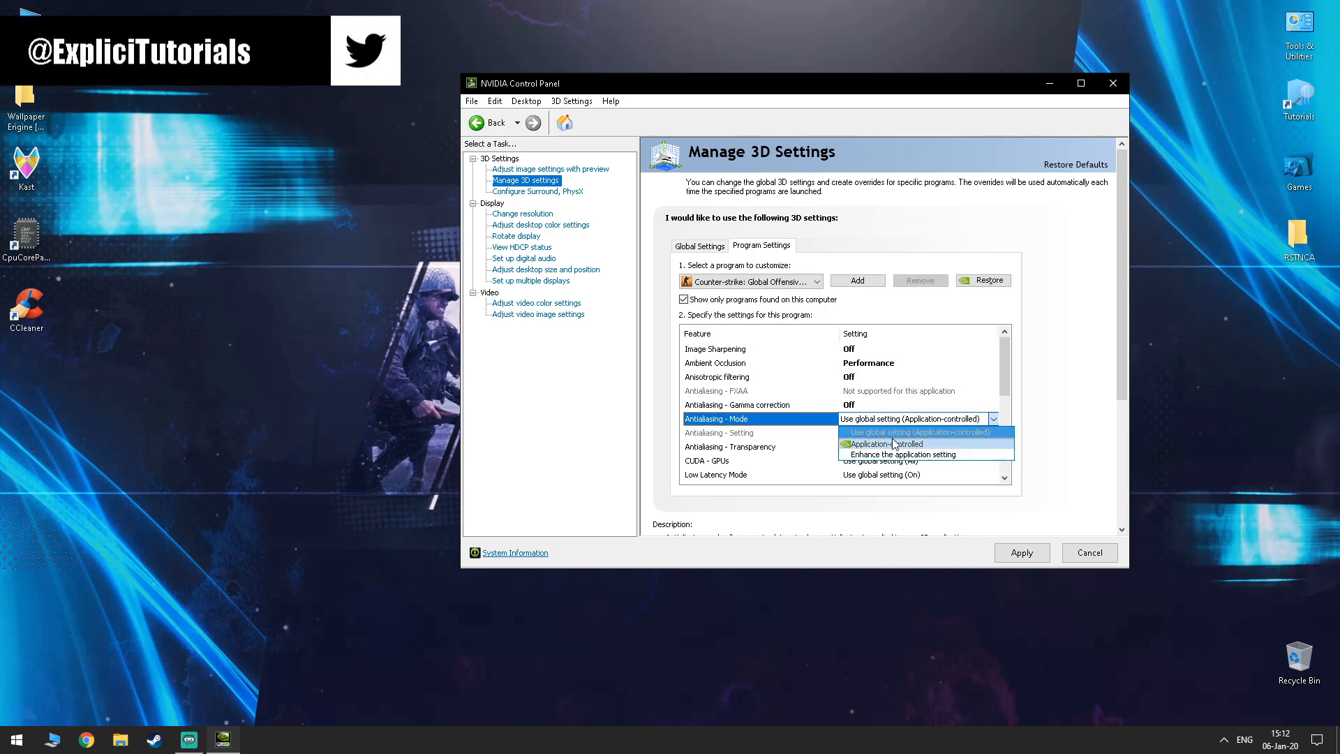
left_click(894, 444)
left_click_drag(1005, 384, 1007, 412)
left_click(890, 390)
left_click(888, 418)
- Select the GeForce GTX 1060 6GB for CUDA - GPUs and set Low Latency Mode to Ultra
left_click_drag(1004, 395, 1007, 415)
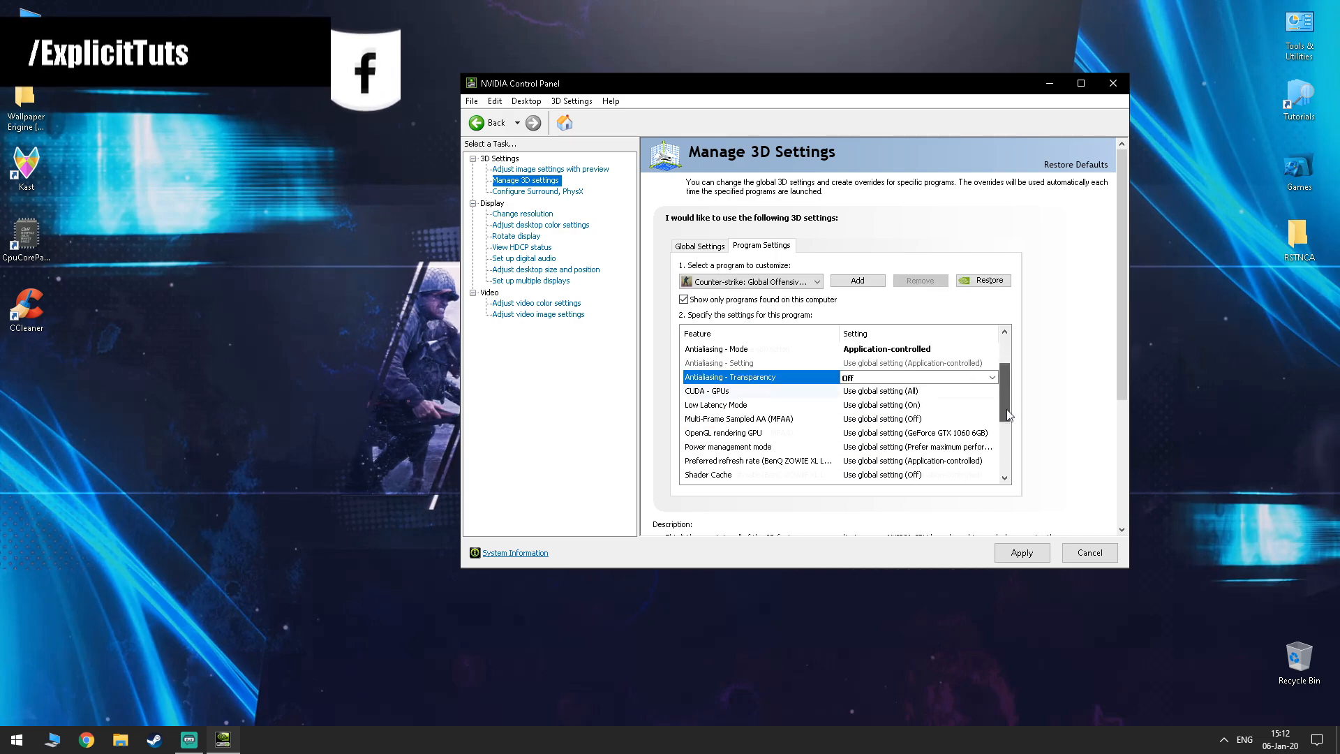
left_click(891, 392)
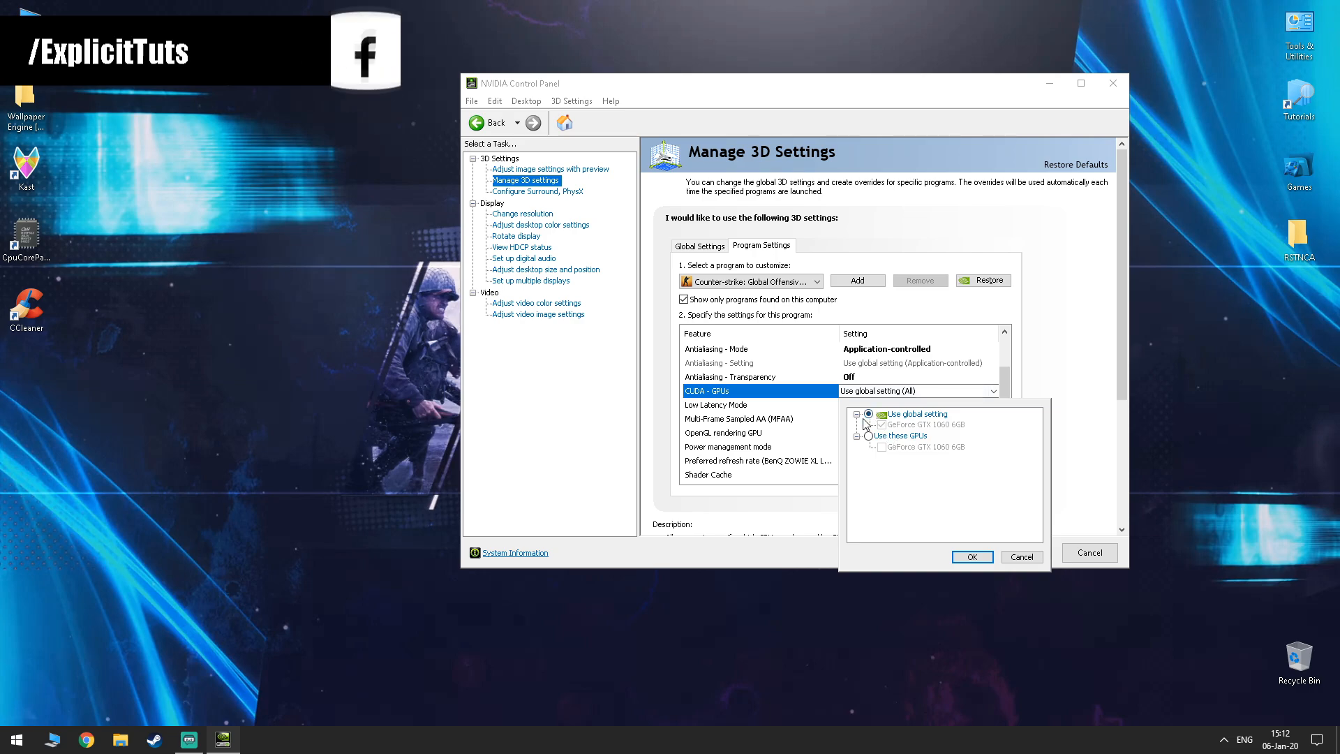
left_click(882, 448)
left_click(971, 557)
left_click_drag(1005, 385, 1005, 421)
left_click(747, 391)
left_click(880, 391)
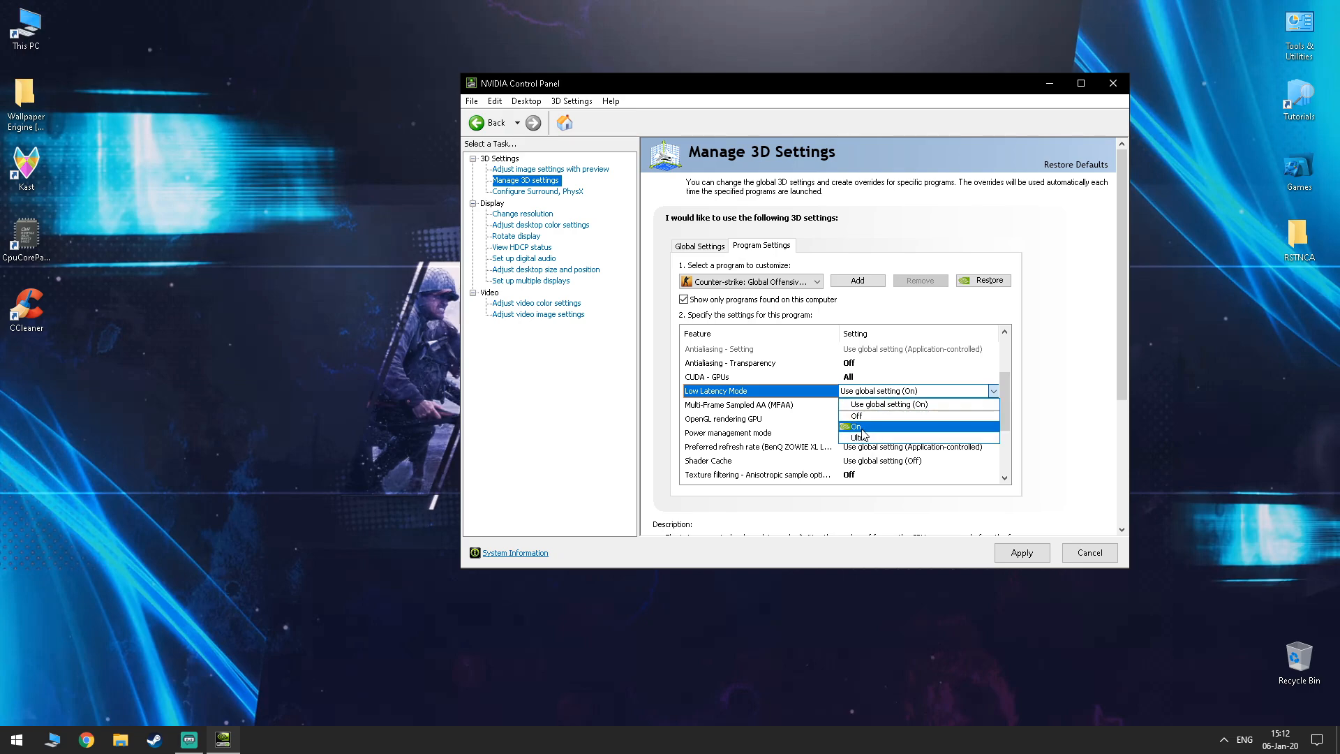
left_click(863, 437)
- Set Multi-Frame Sampled AA (MFAA) to Off and the OpenGL rendering GPU to GeForce GTX 1060 6GB
left_click_drag(1001, 369, 996, 410)
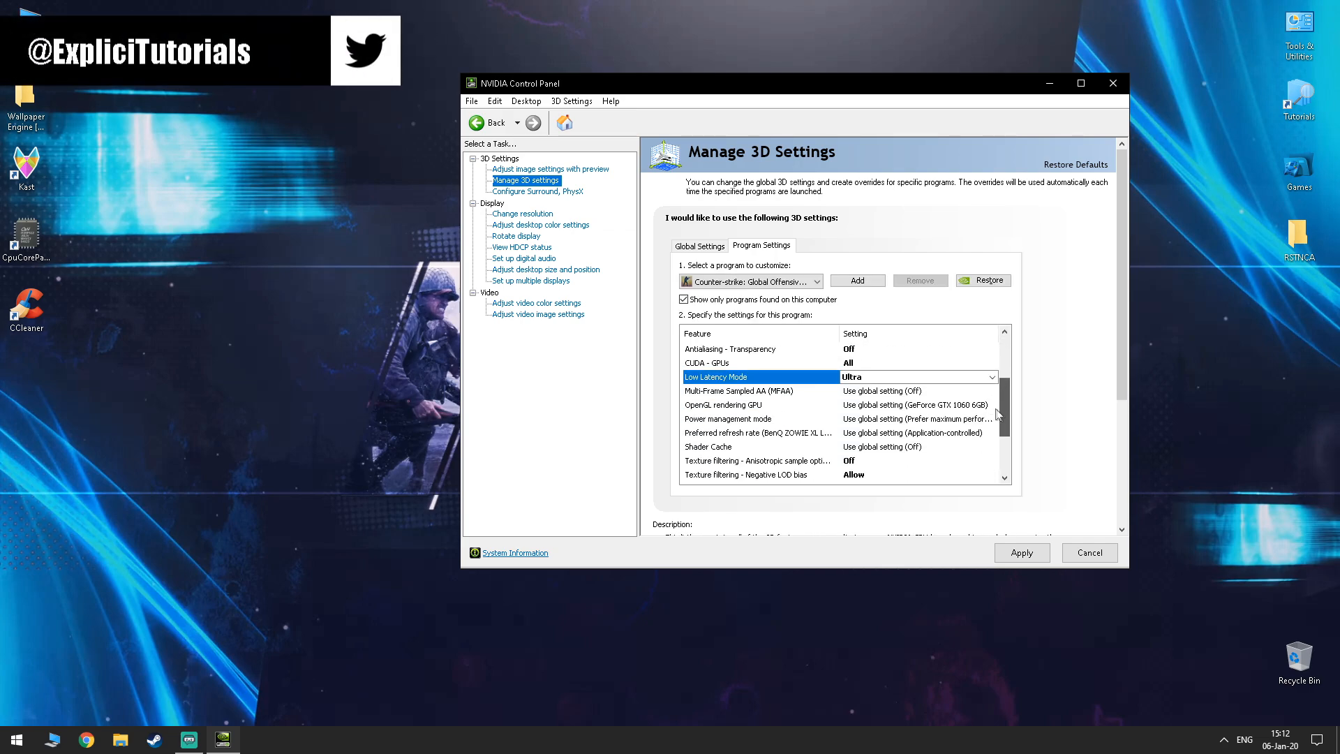
left_click(897, 391)
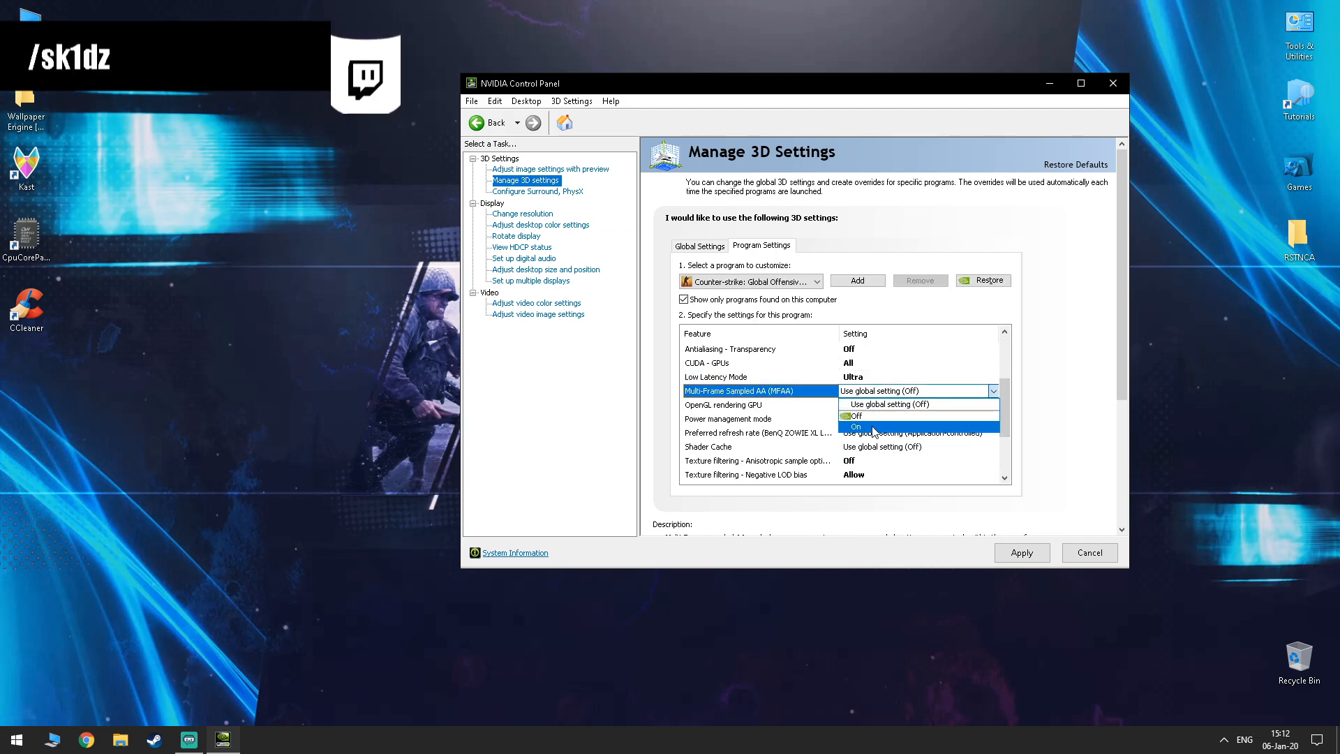
left_click(886, 415)
left_click_drag(1006, 386, 1006, 428)
left_click(939, 421)
left_click(900, 456)
- Set Power management mode to Prefer maximum performance and Preferred refresh rate to Application-controlled
left_click(921, 363)
left_click(908, 423)
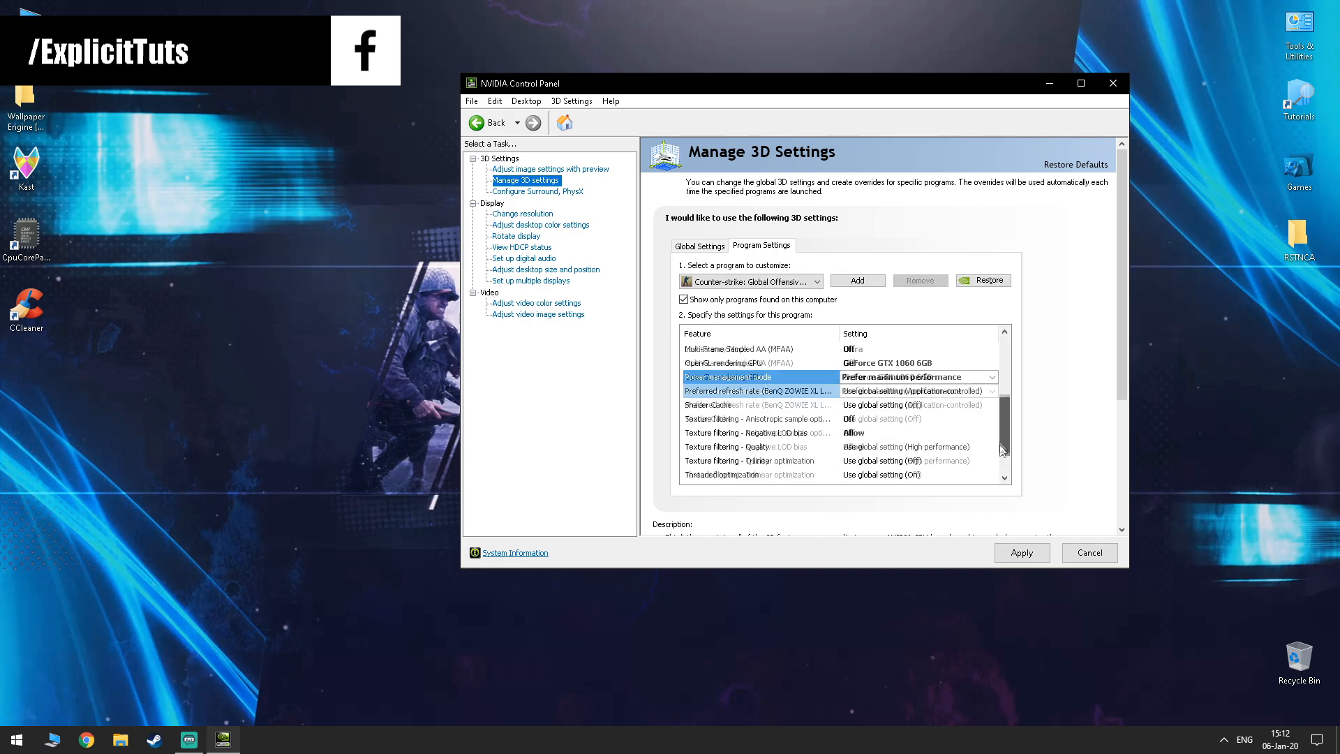
left_click(912, 380)
left_click(900, 402)
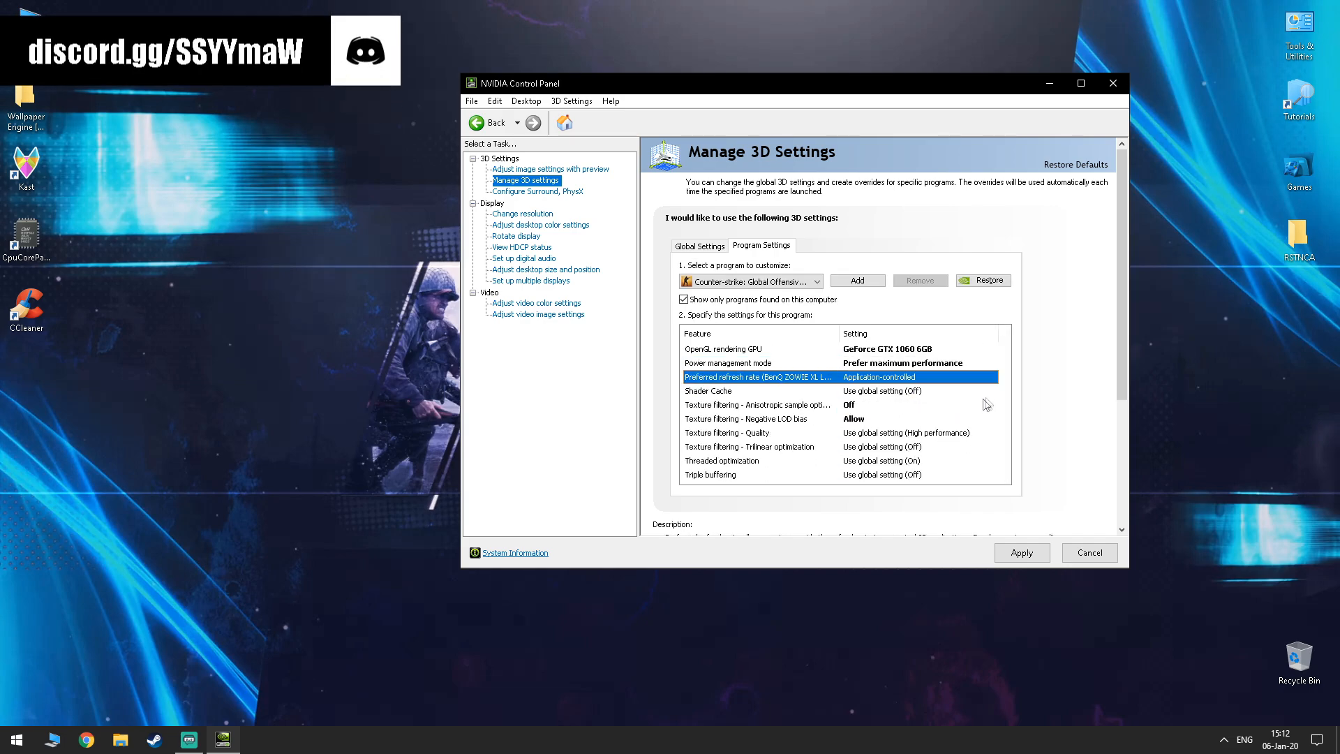
- Set Shader Cache to Off and Threaded optimization to On
left_click(907, 392)
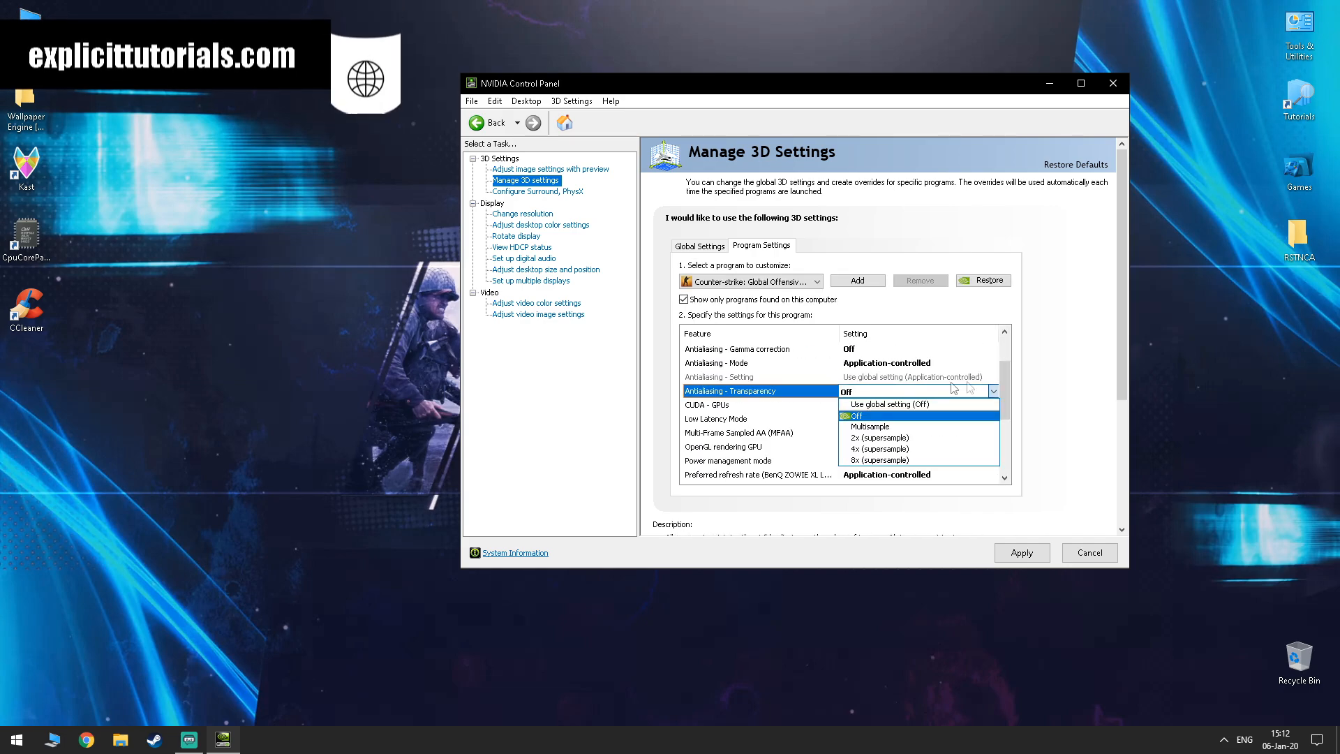
left_click(911, 409)
left_click_drag(1003, 396, 1006, 427)
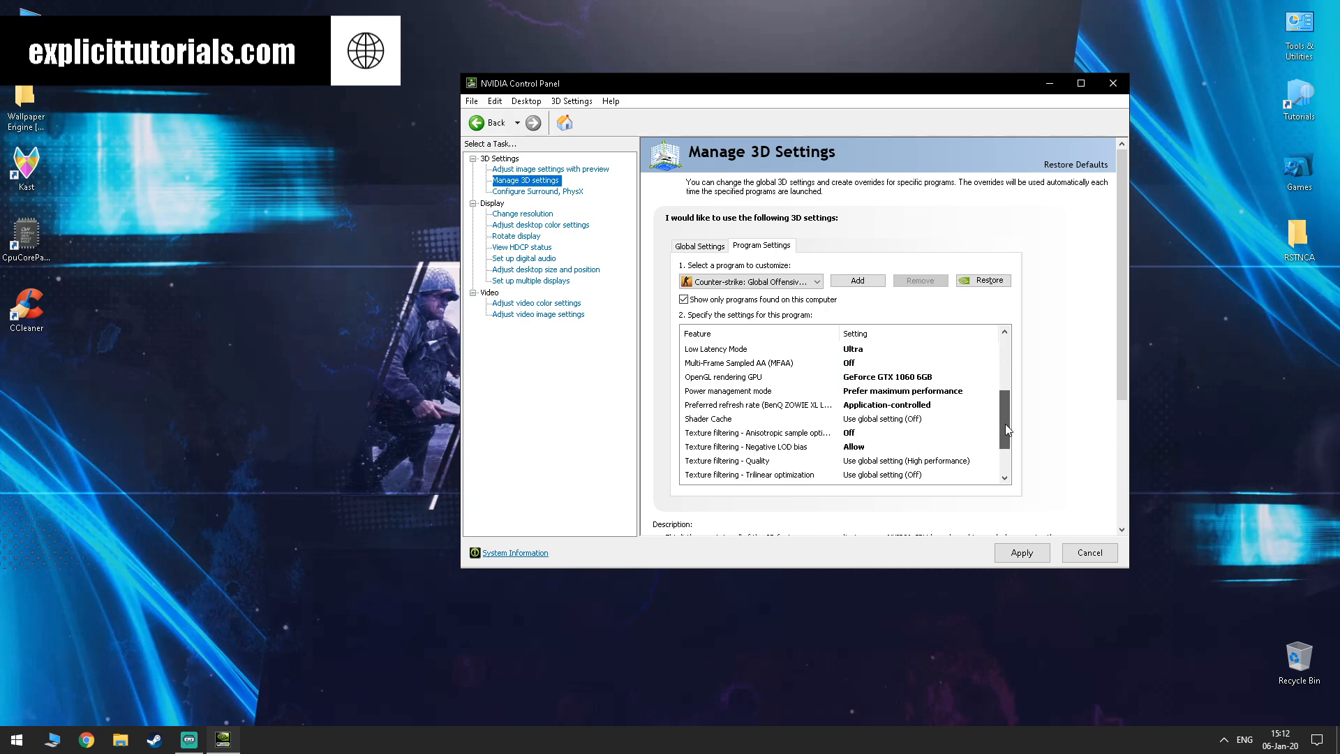
left_click(905, 422)
left_click(911, 449)
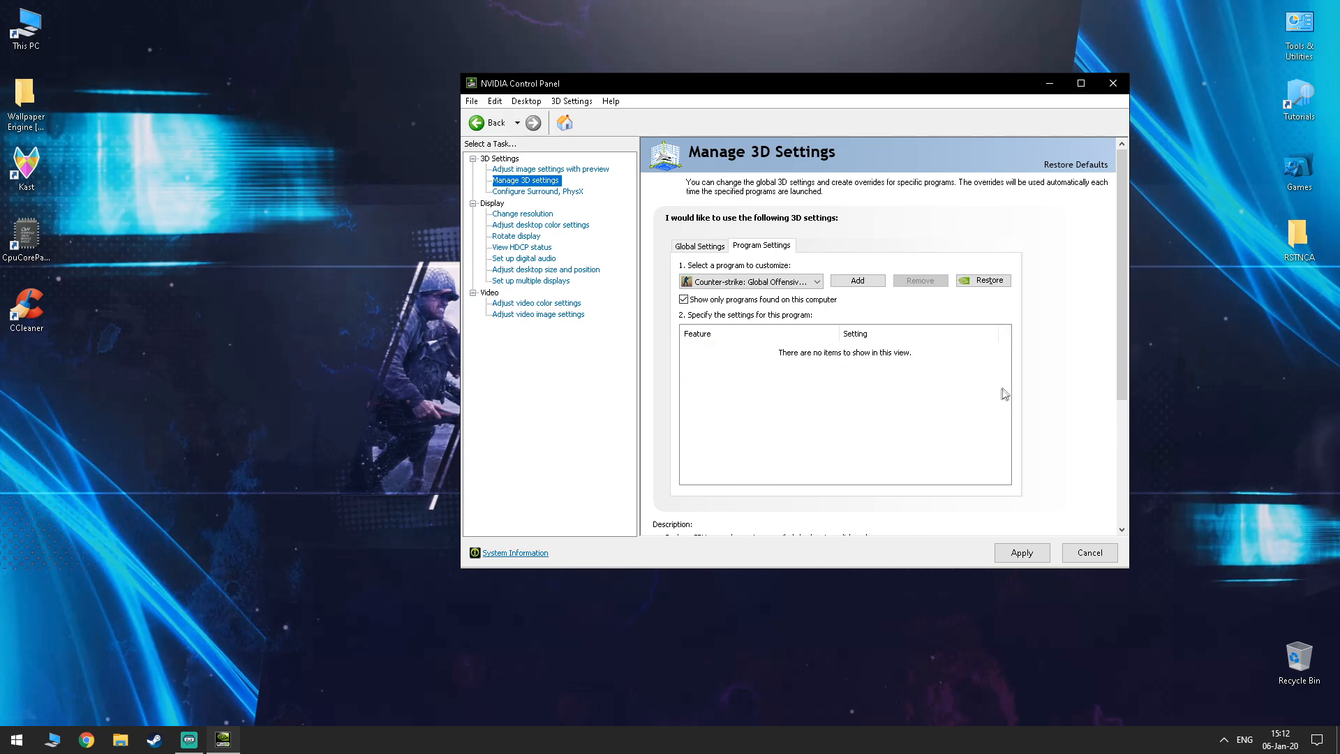
scroll(988, 411, "down", 3)
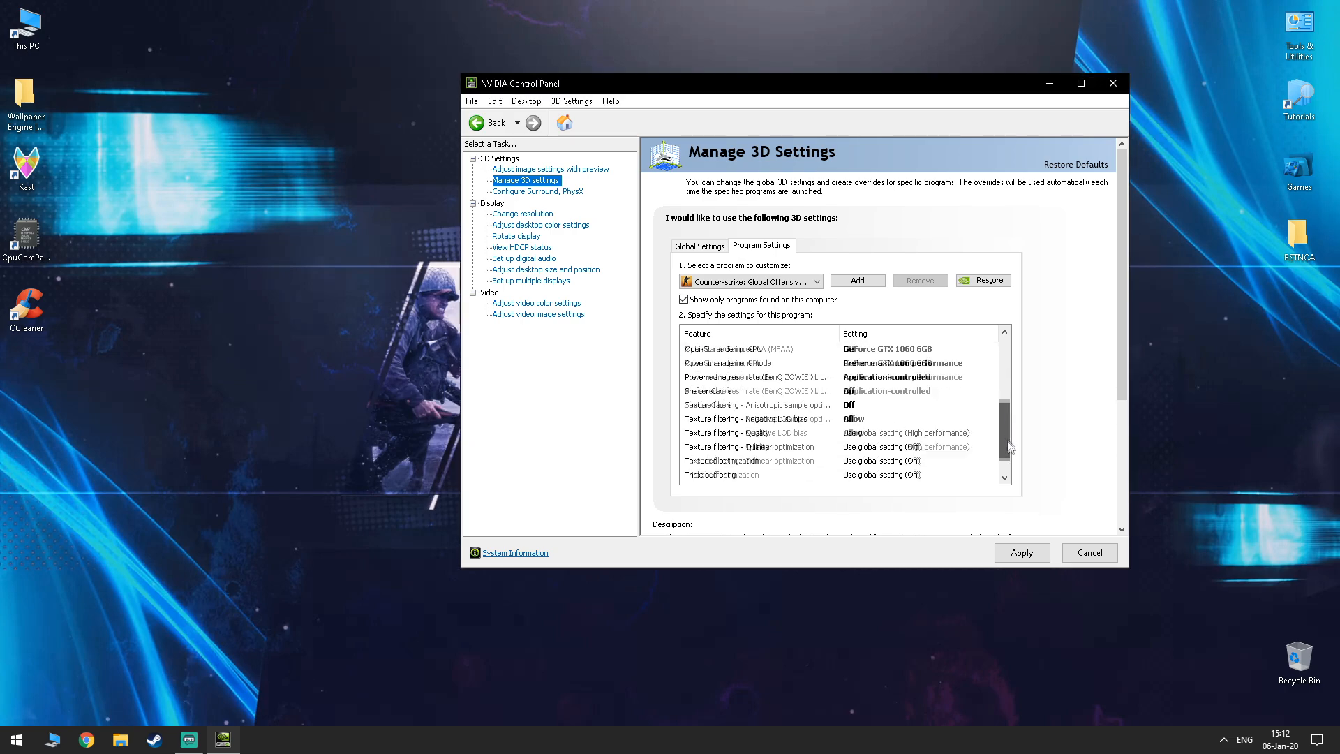
left_click(902, 433)
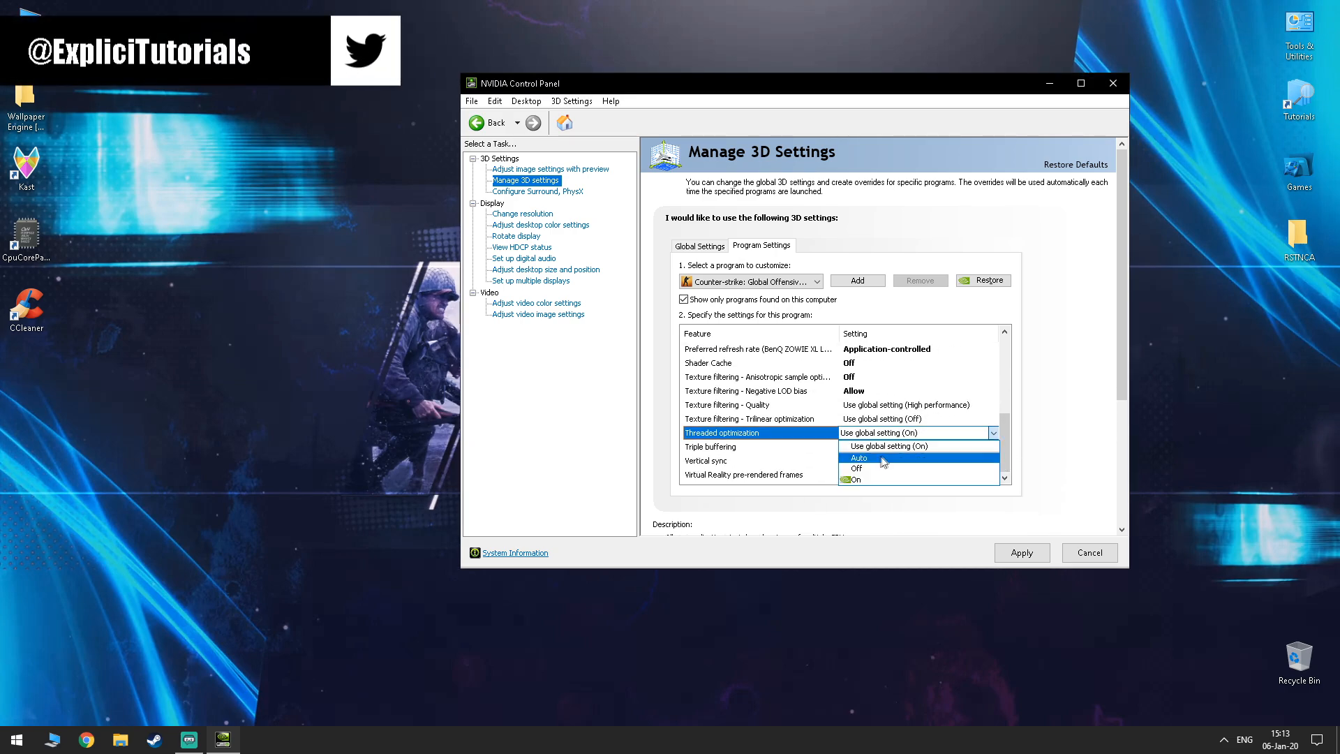
left_click(869, 478)
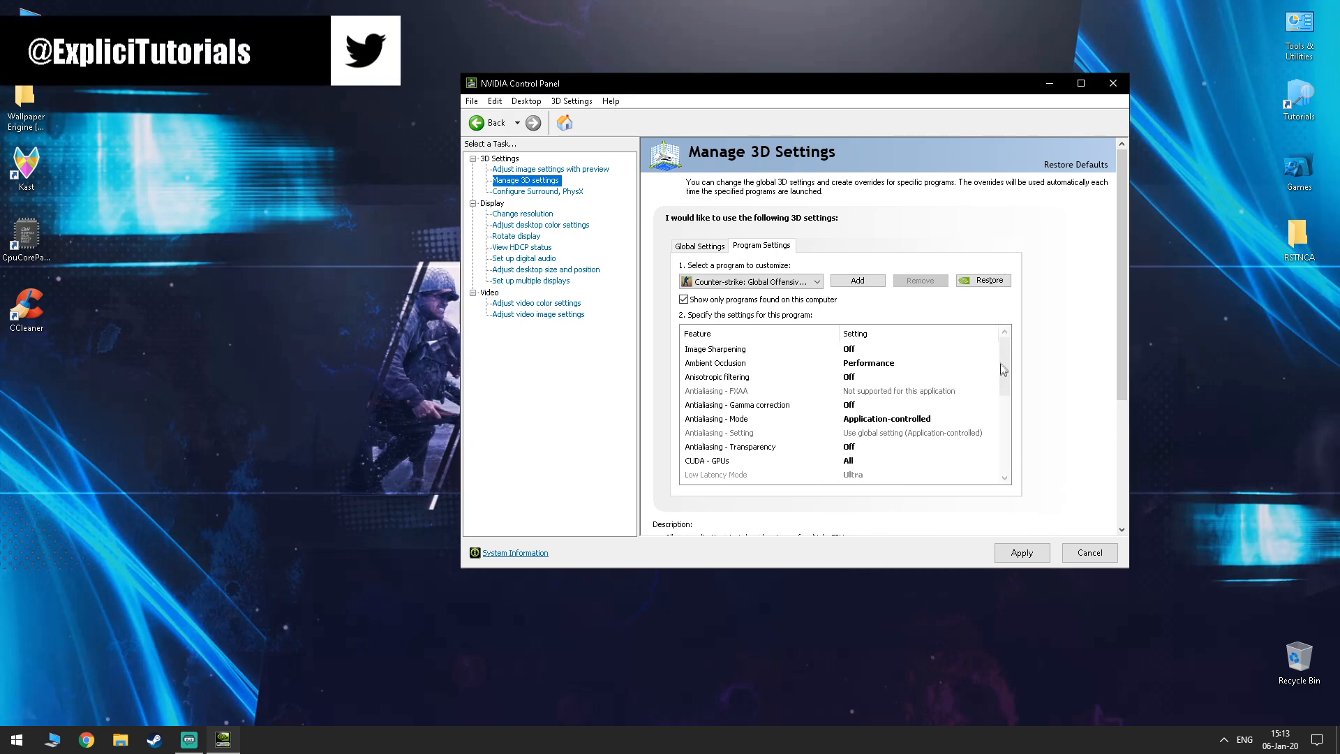
- Set Texture filtering - Quality to High performance
scroll(1003, 419, "down", 1)
left_click(954, 420)
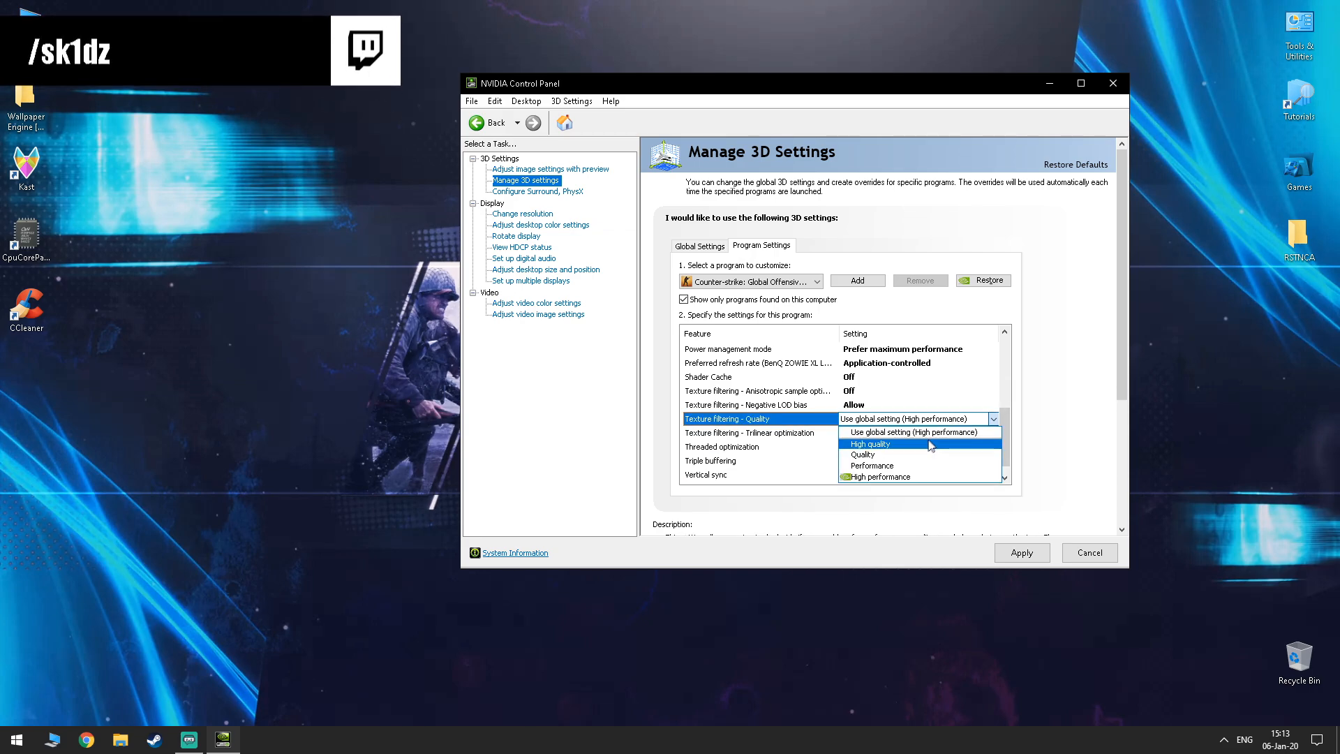
left_click(932, 438)
left_click(928, 419)
left_click(907, 477)
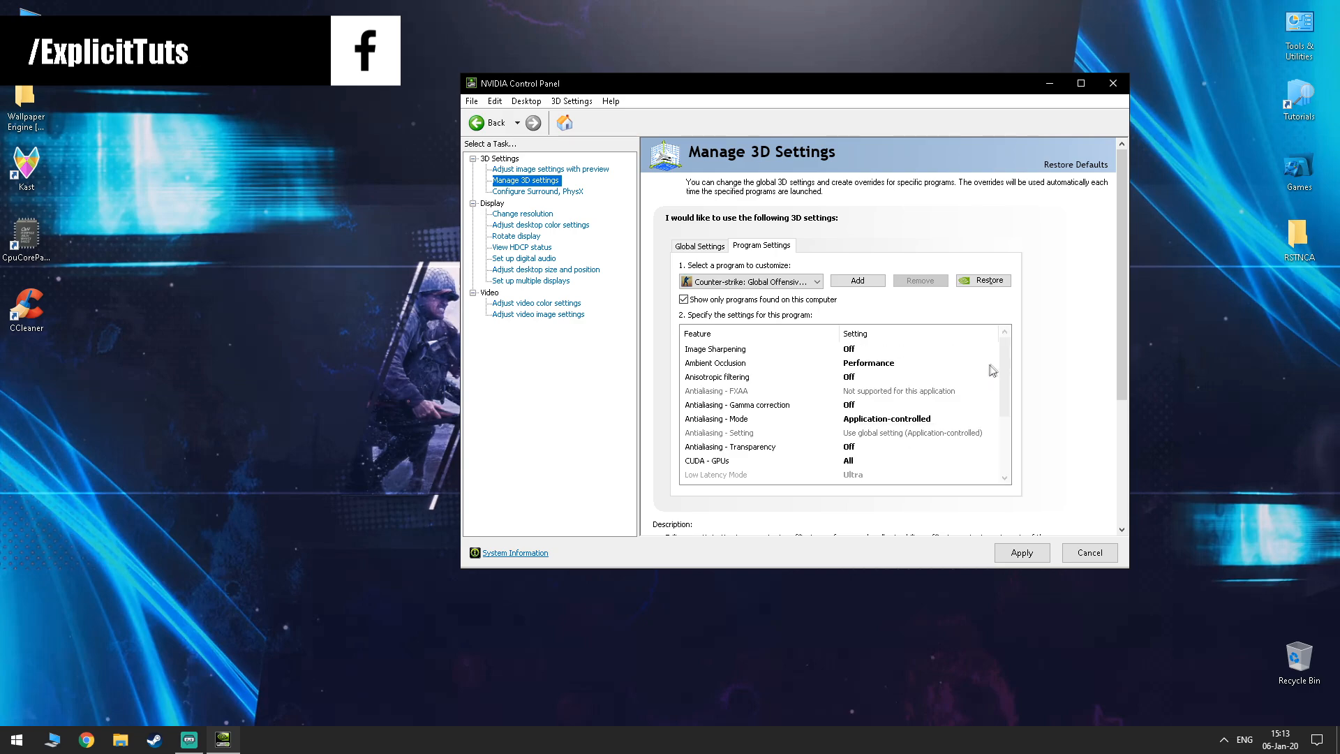
left_click_drag(1004, 351, 1003, 423)
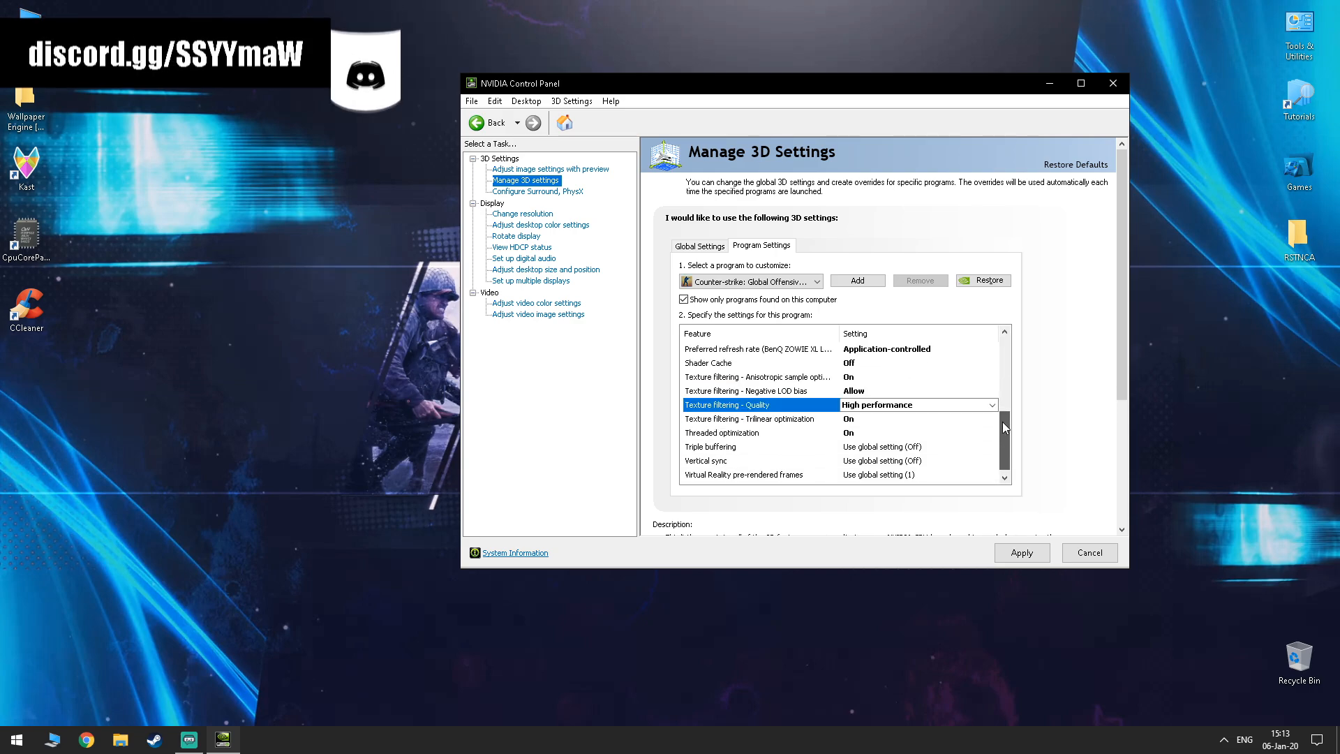
- Set Texture filtering - Trilinear optimization and Triple buffering to Off for Counter-Strike: Global Offensive
left_click(855, 419)
left_click(877, 445)
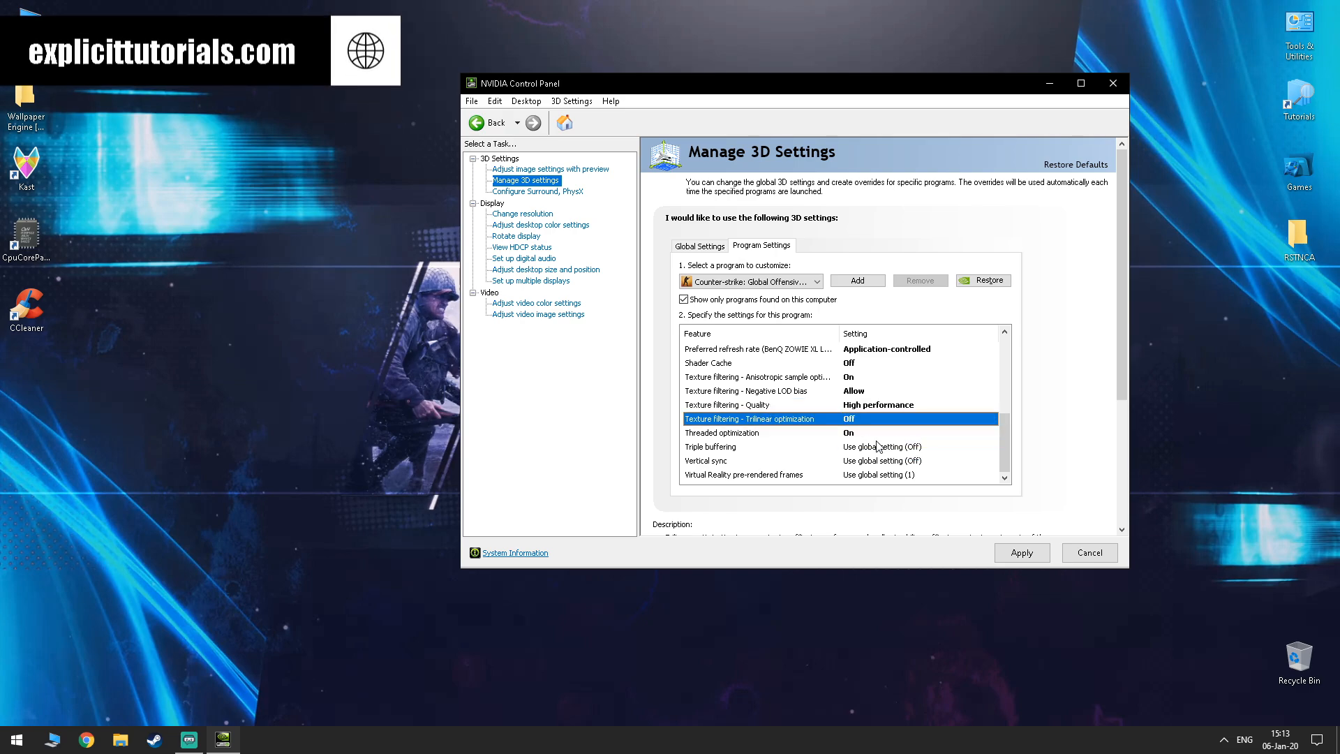
left_click(917, 448)
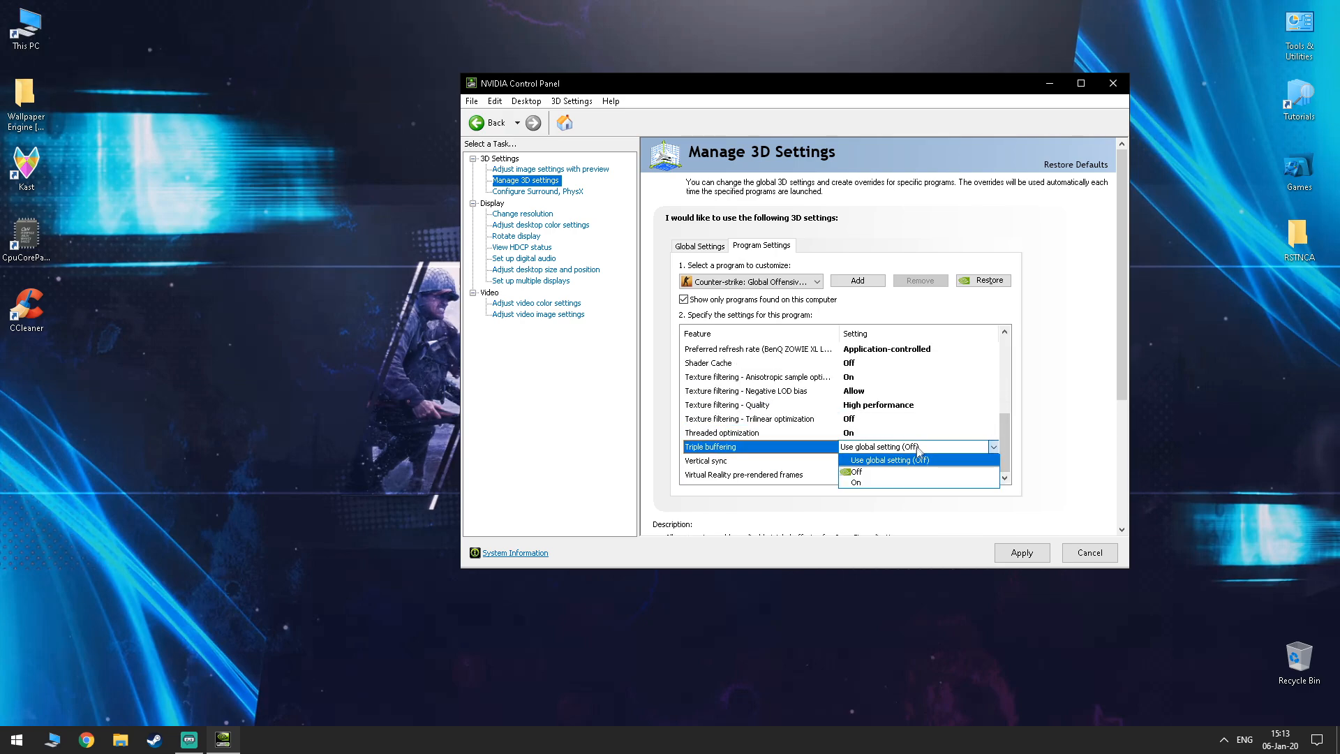
left_click(889, 473)
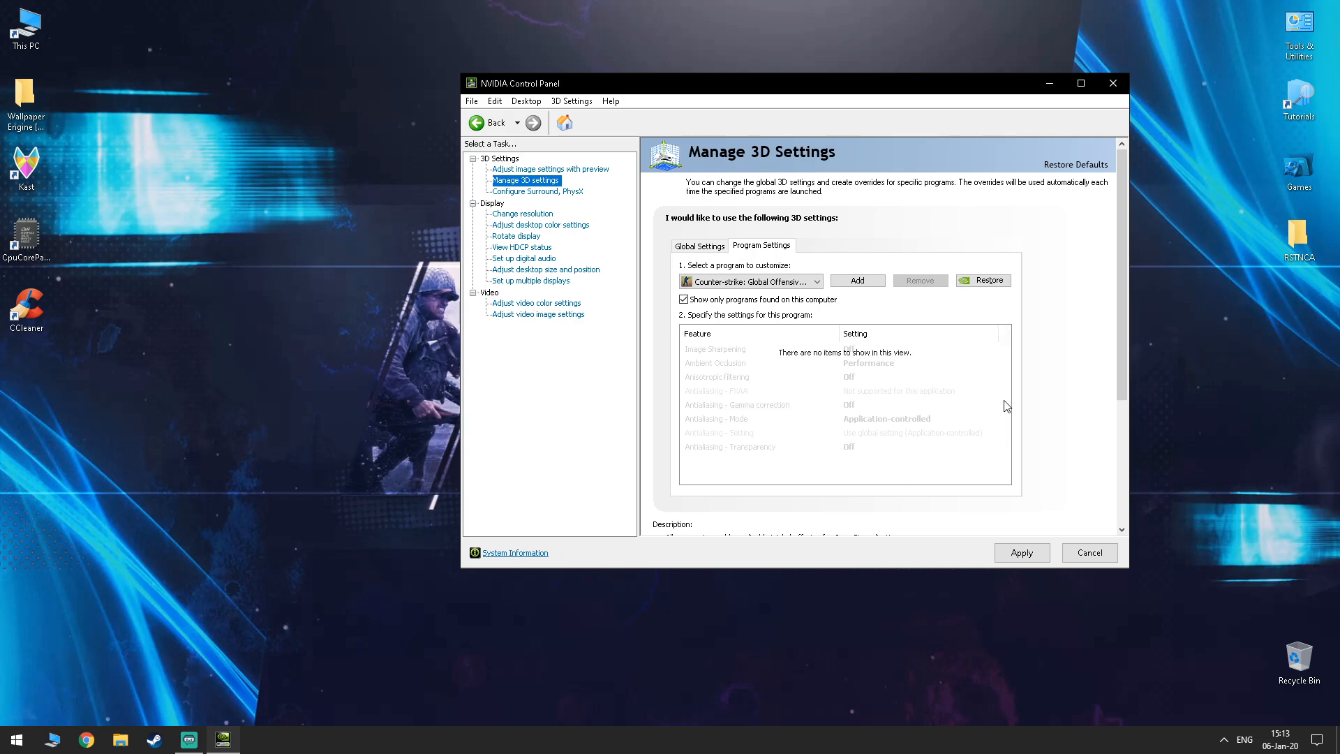
- Set Vertical sync to Off and Virtual Reality pre-rendered frames to 1
left_click(880, 461)
left_click(867, 493)
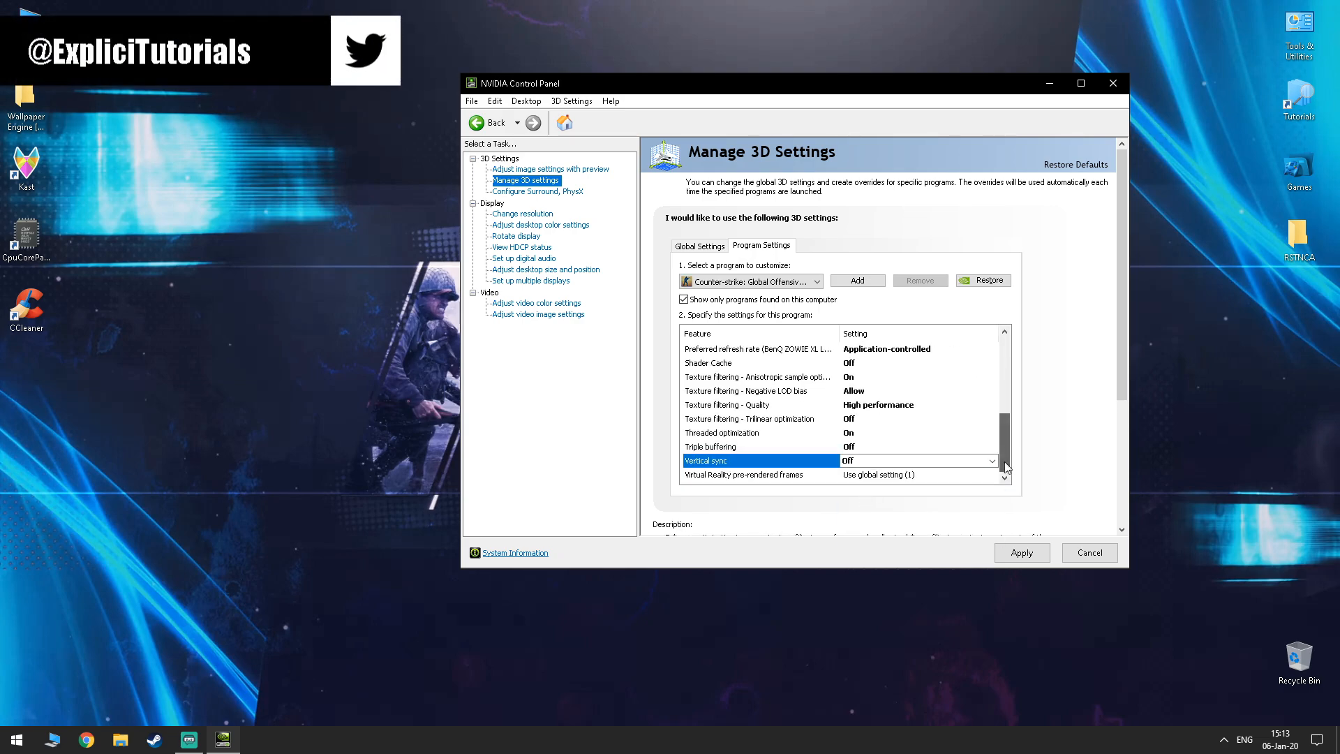
left_click(905, 476)
left_click(895, 502)
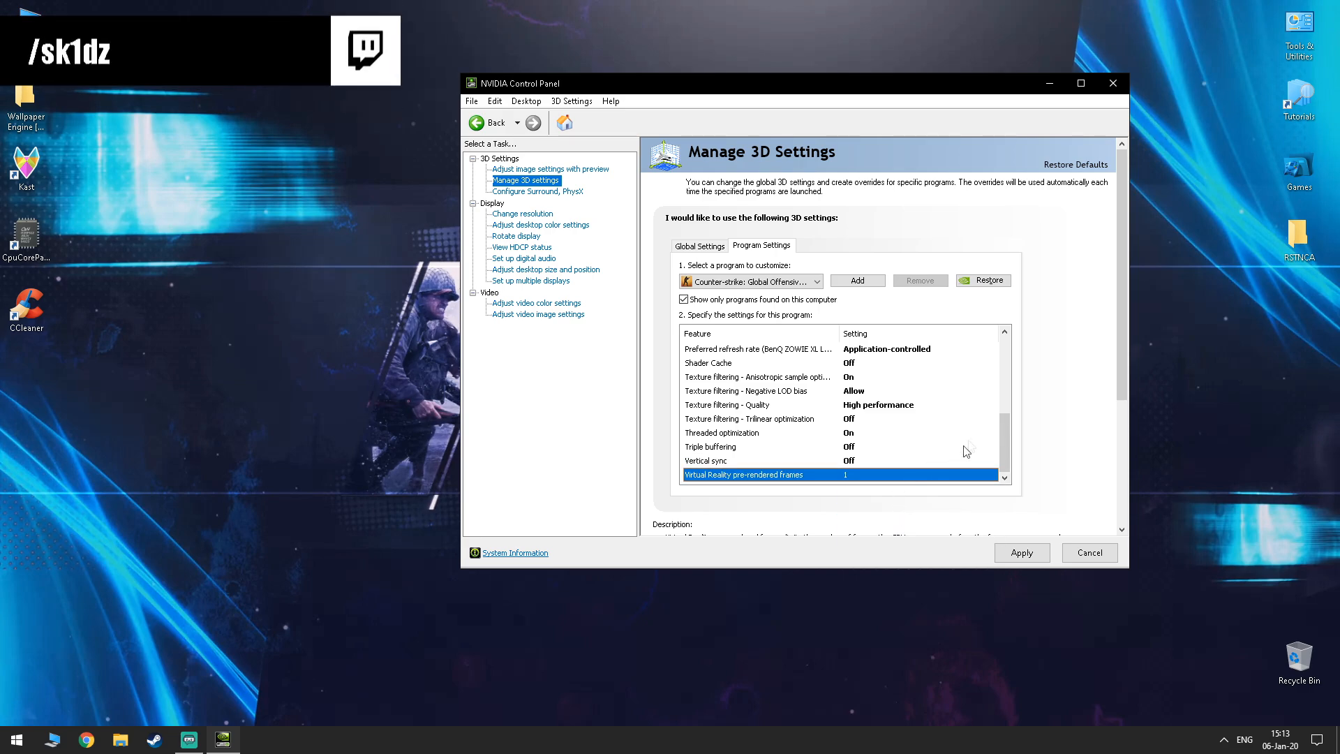
- Apply the Counter-Strike: Global Offensive 3D settings, keep the changes and close NVIDIA Control Panel
mouse_move(1002, 430)
left_mouse_down()
mouse_move(1003, 367)
mouse_move(1006, 441)
left_mouse_up()
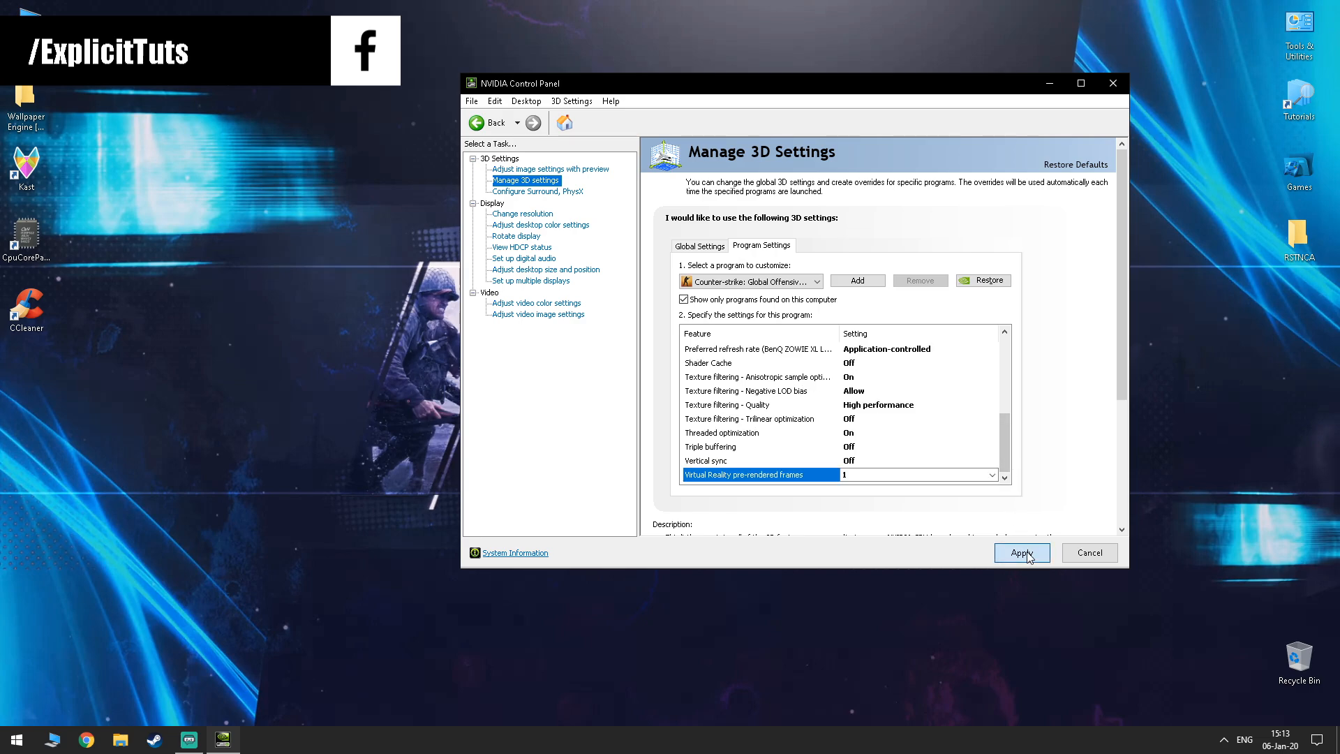
key("Return")
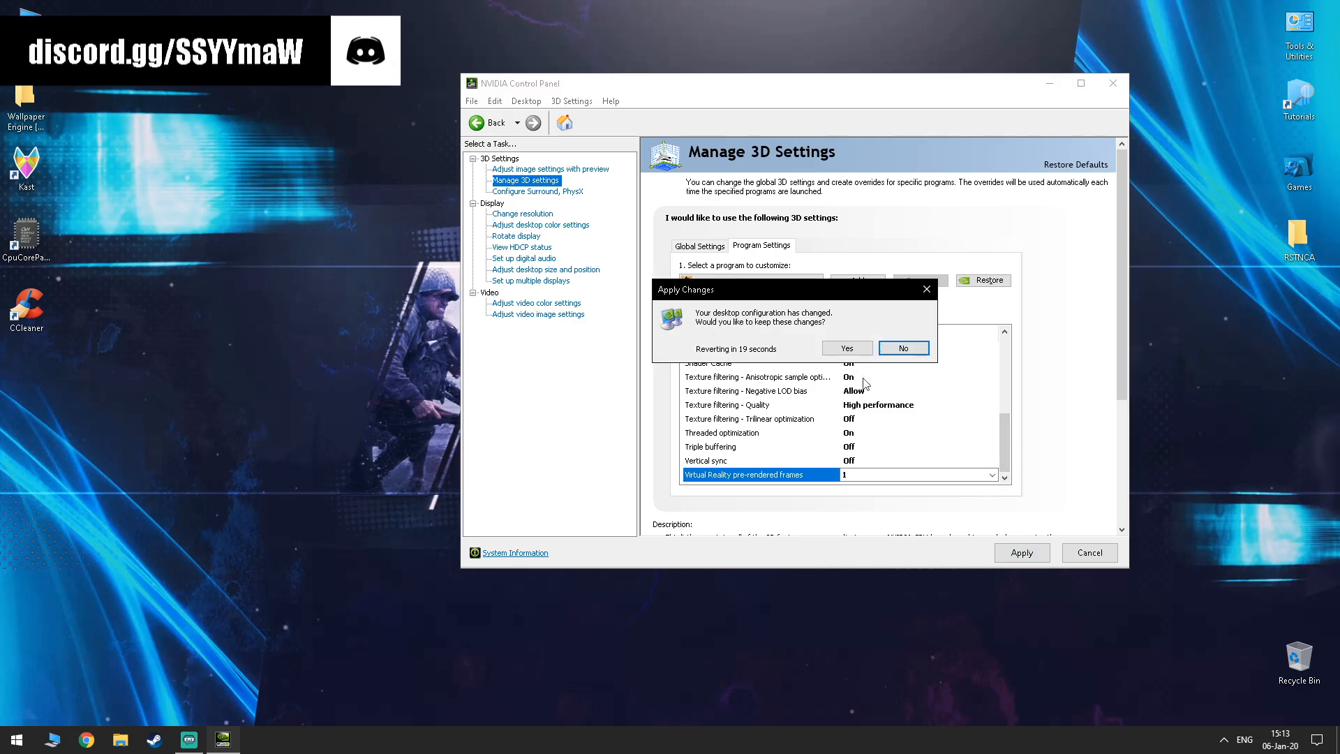
left_click(864, 351)
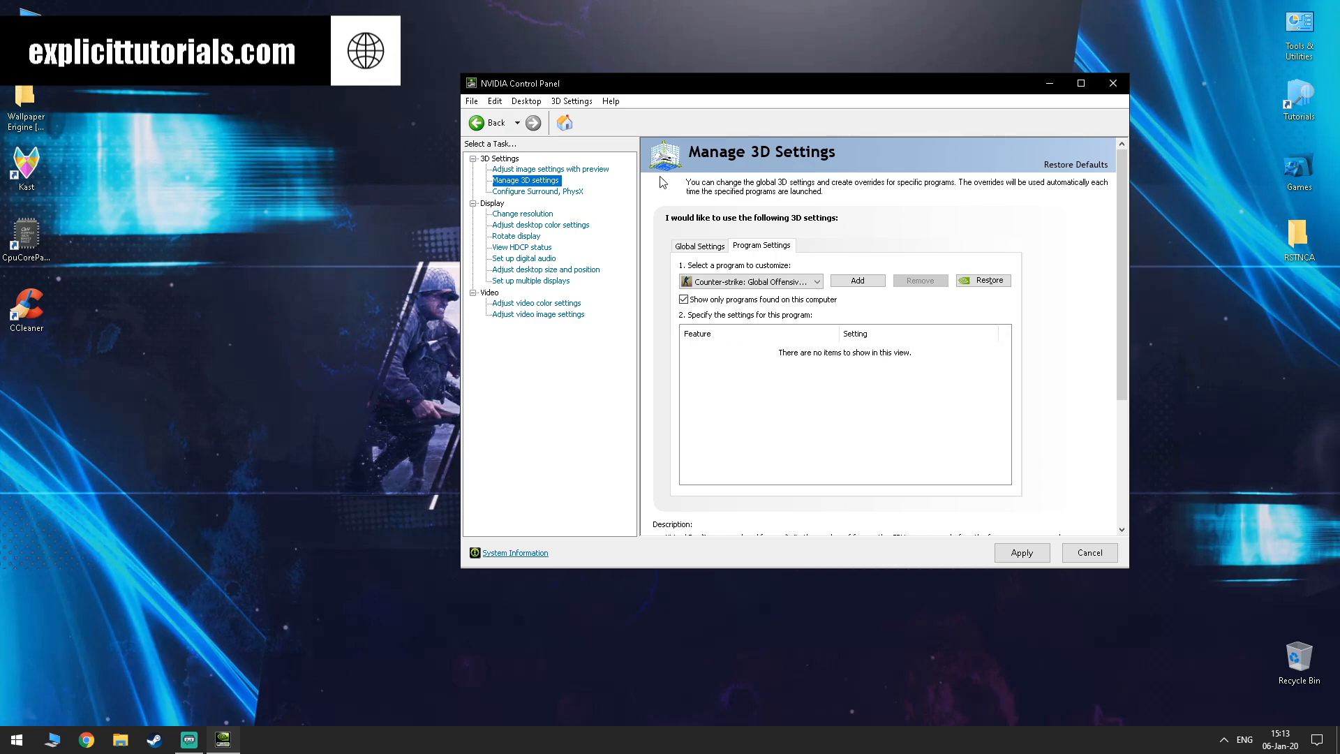
left_click(1115, 84)
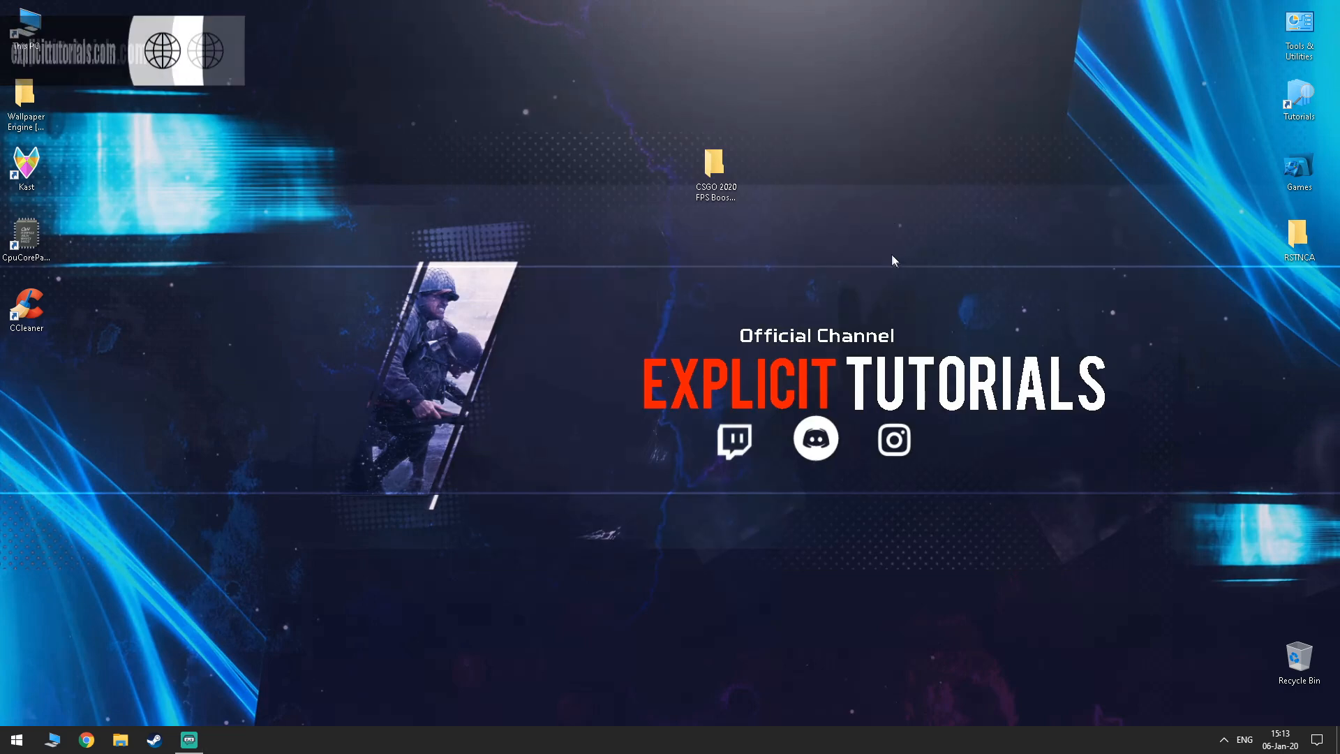
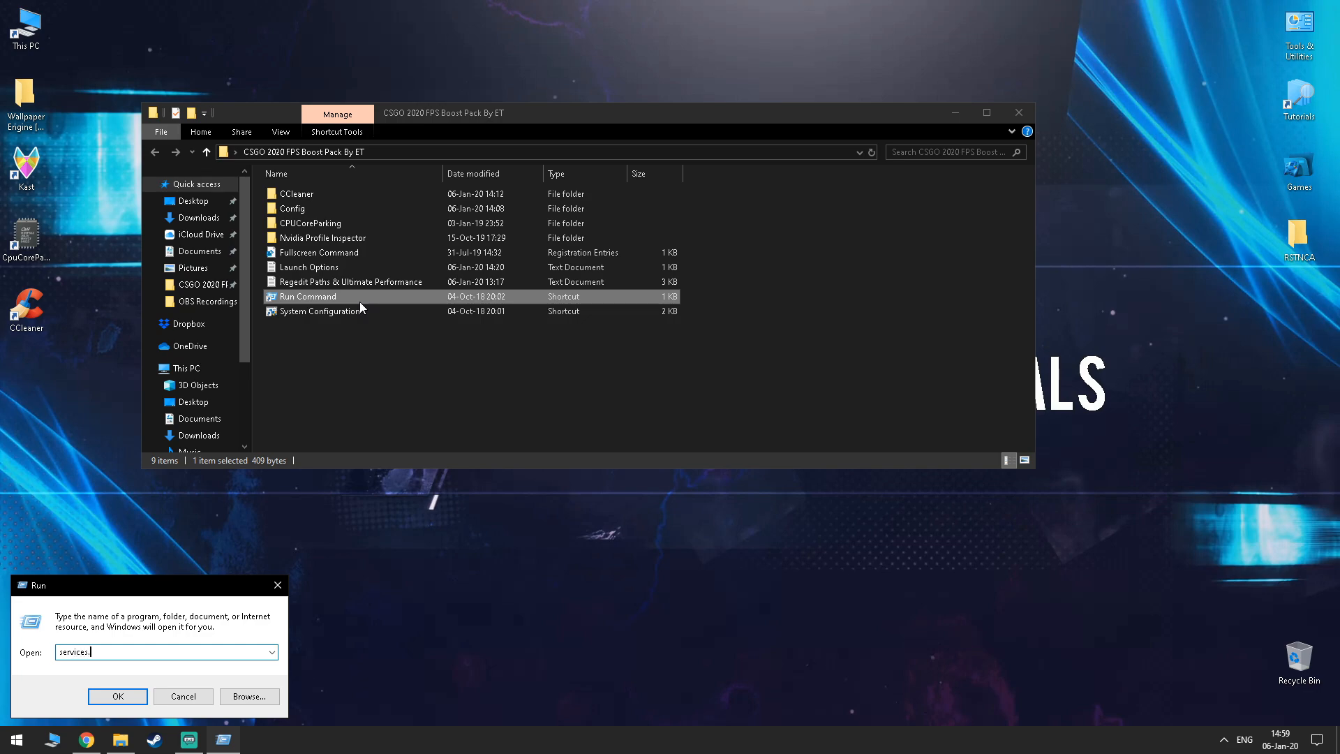
- Open the Windows Services console from the Run dialog and select the Windows Search service
key("Return")
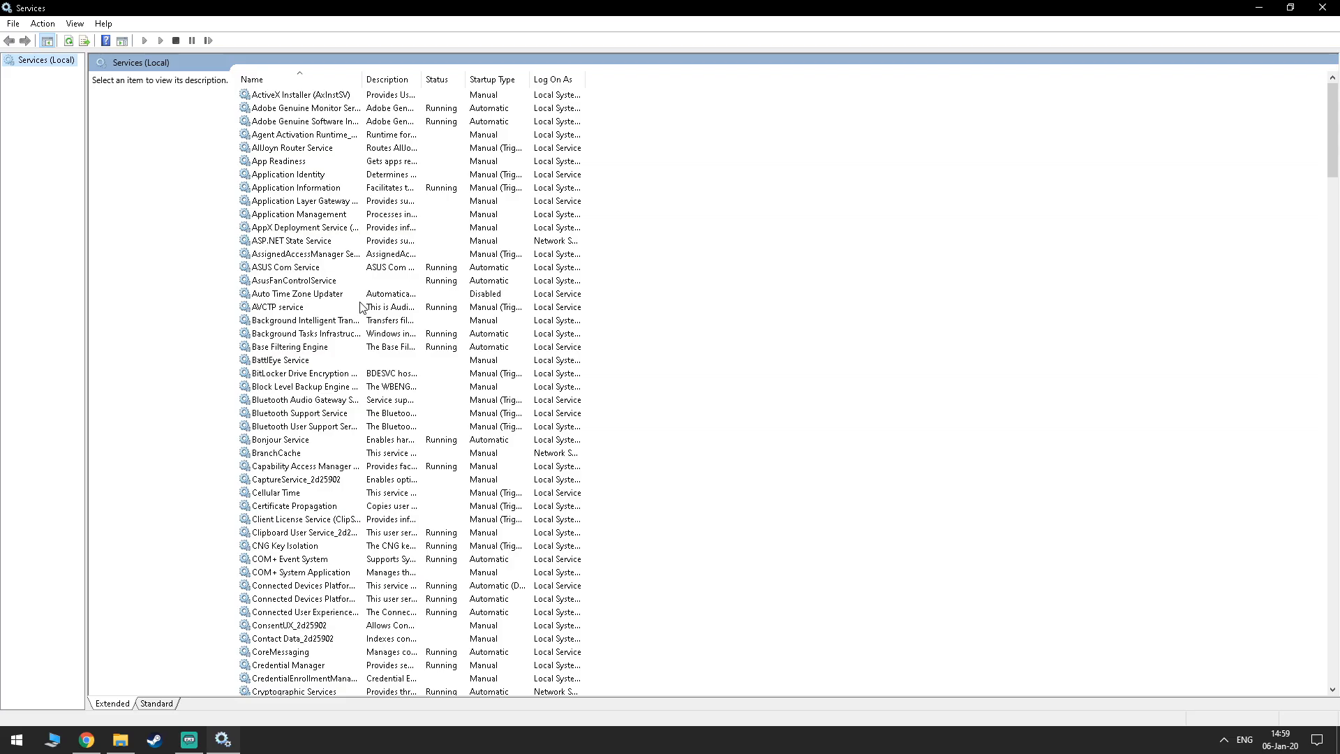
left_click(336, 296)
key("w")
key("w")
key("w")
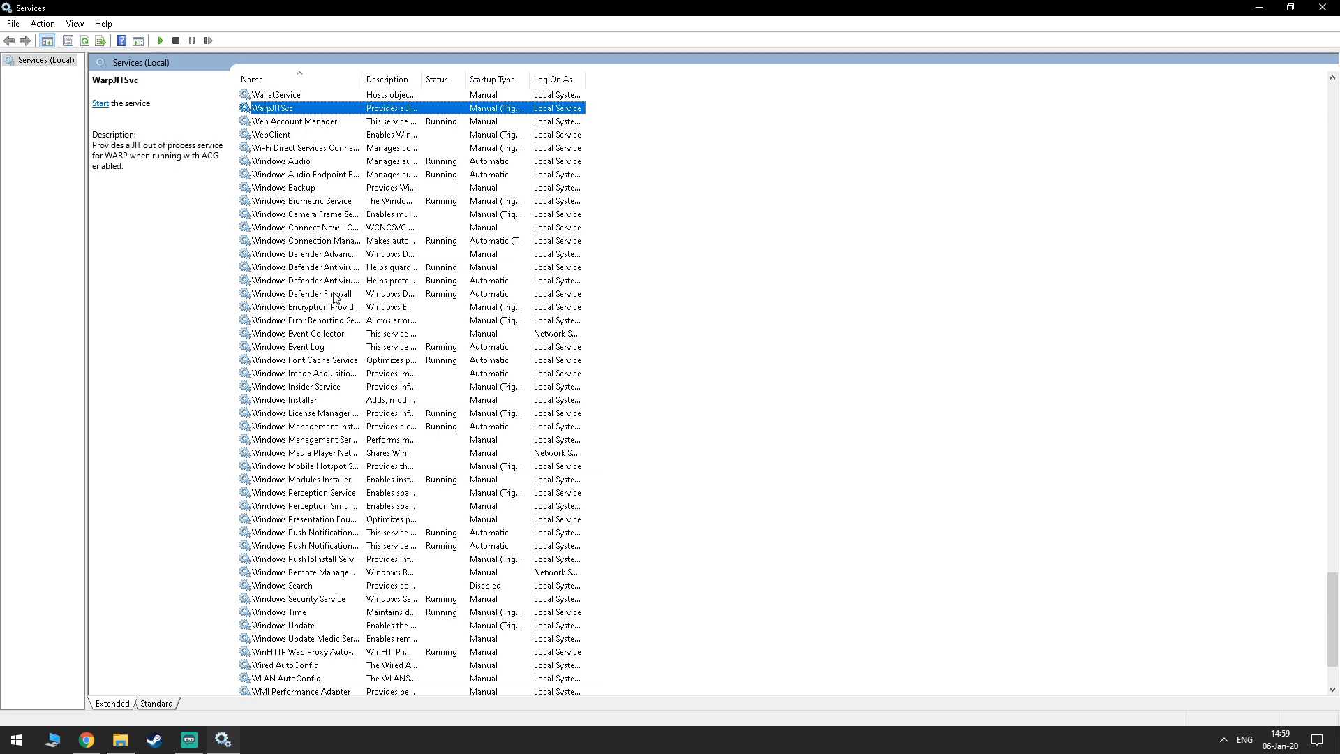
left_click(382, 587)
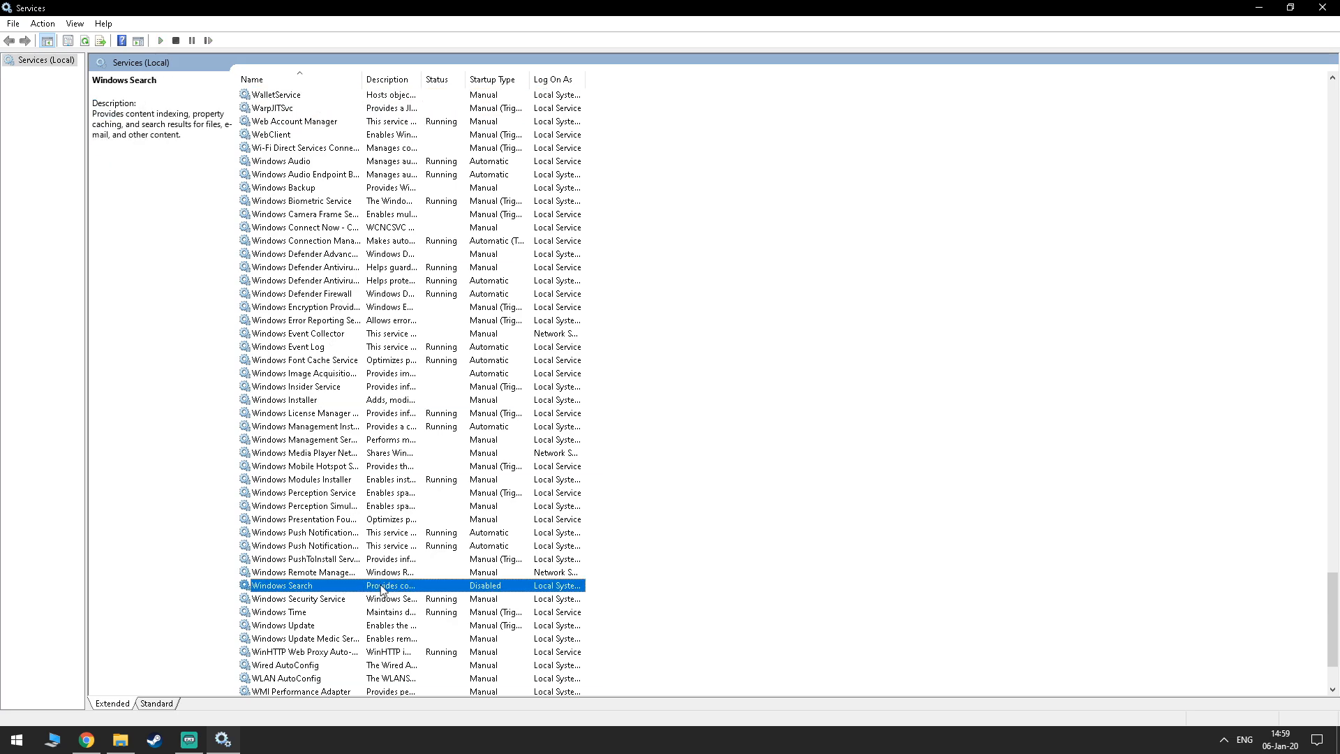
- Set the Windows Search service's startup type to Disabled, confirm it and close the Services console
double_click(355, 585)
left_click(668, 352)
left_click(637, 396)
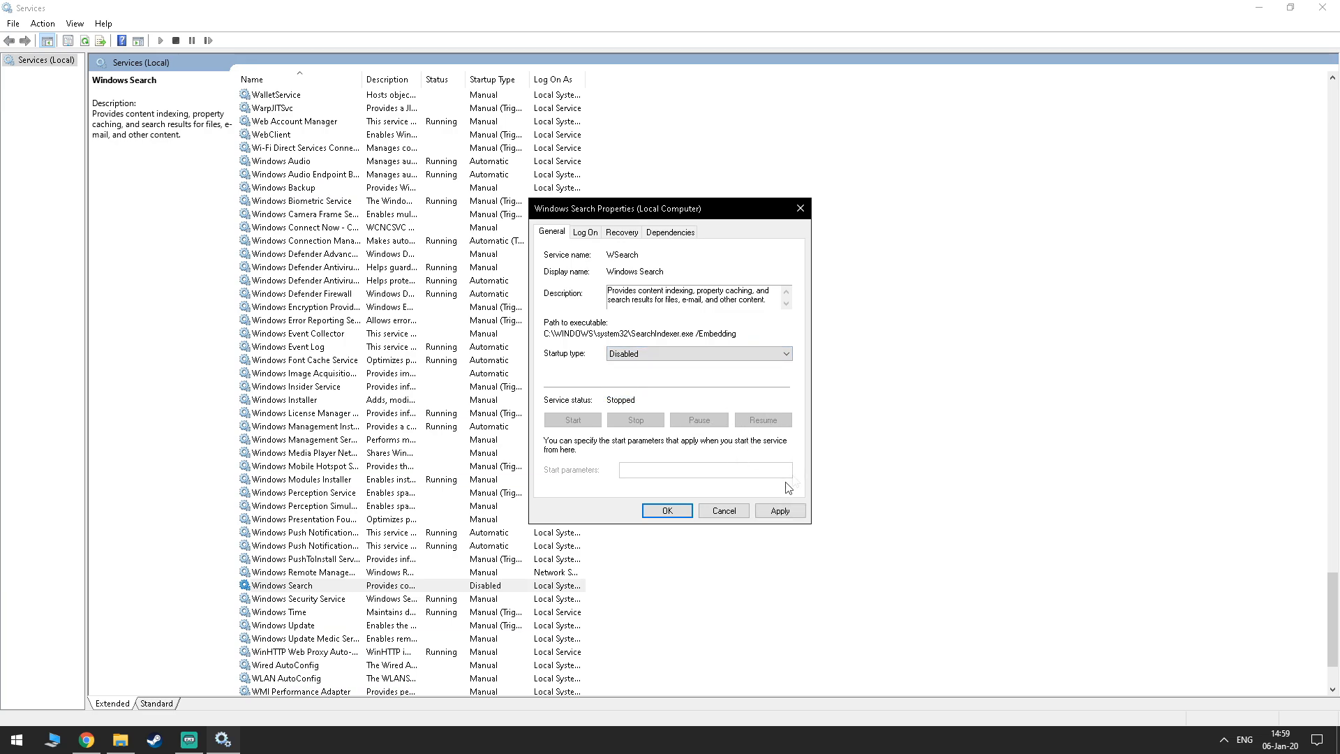
left_click(668, 512)
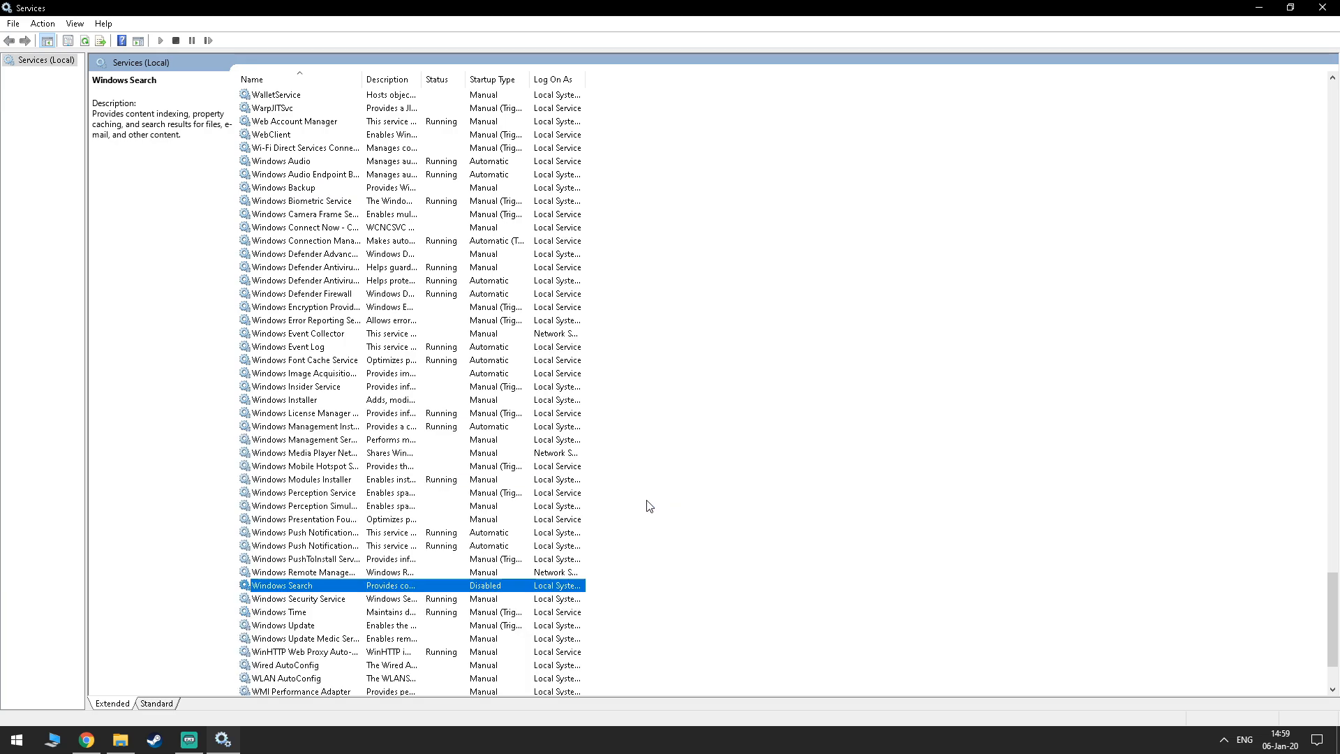
left_click(1322, 8)
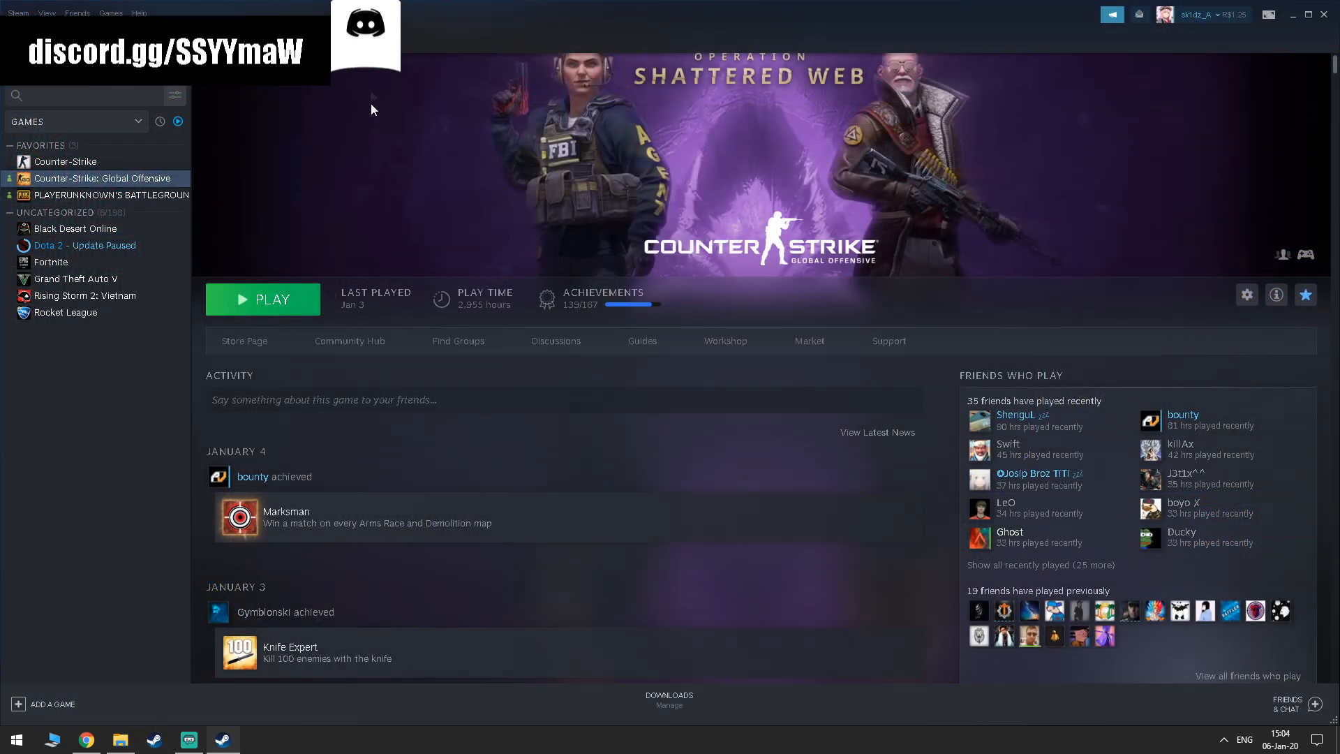
- In Steam, open the profile inventory's Trade Offers and show the "Who can send me Trade Offers?" page
mouse_move(309, 93)
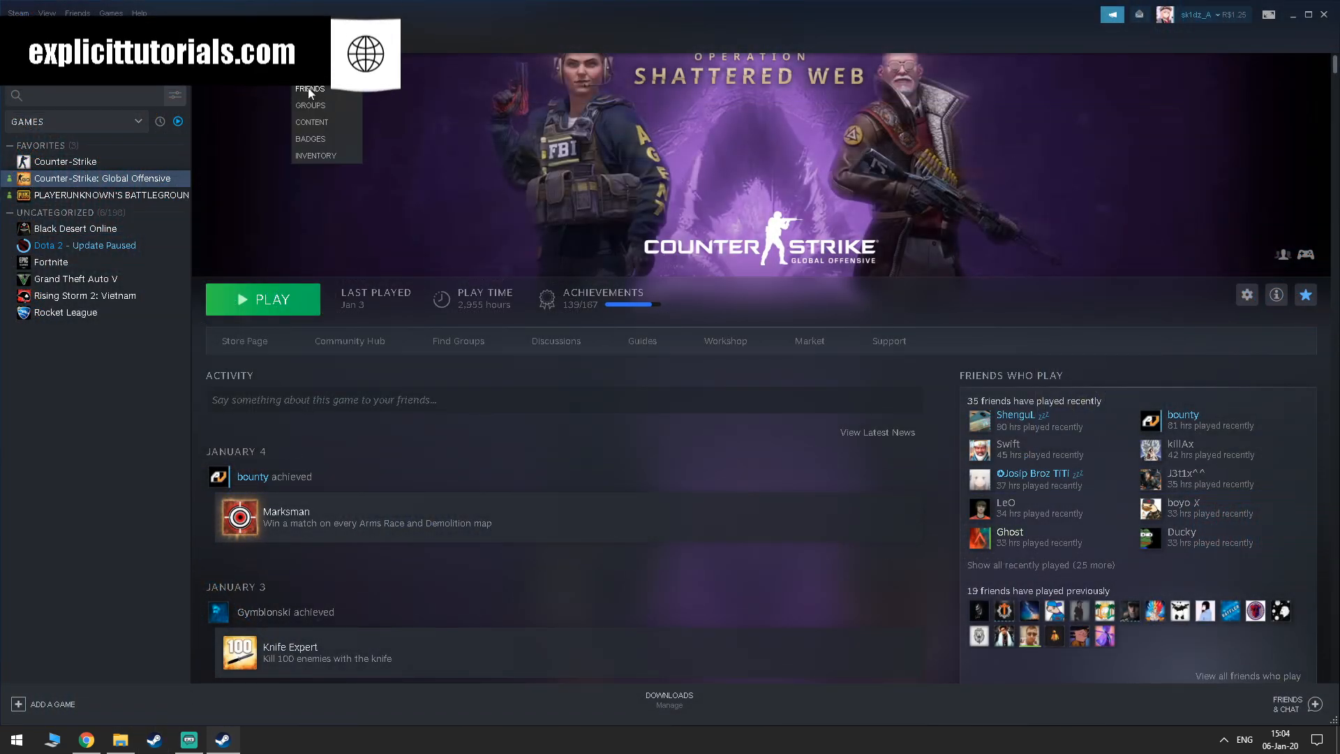
left_click(310, 155)
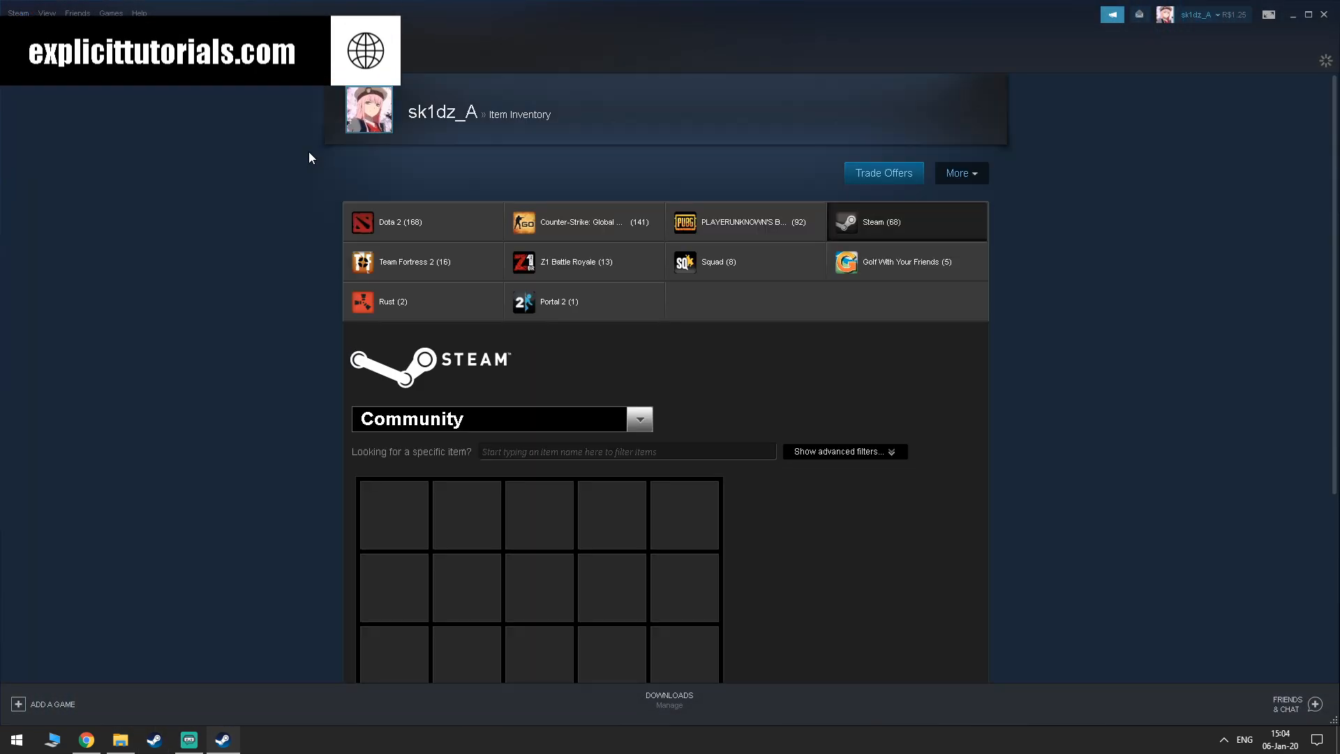
left_click(909, 182)
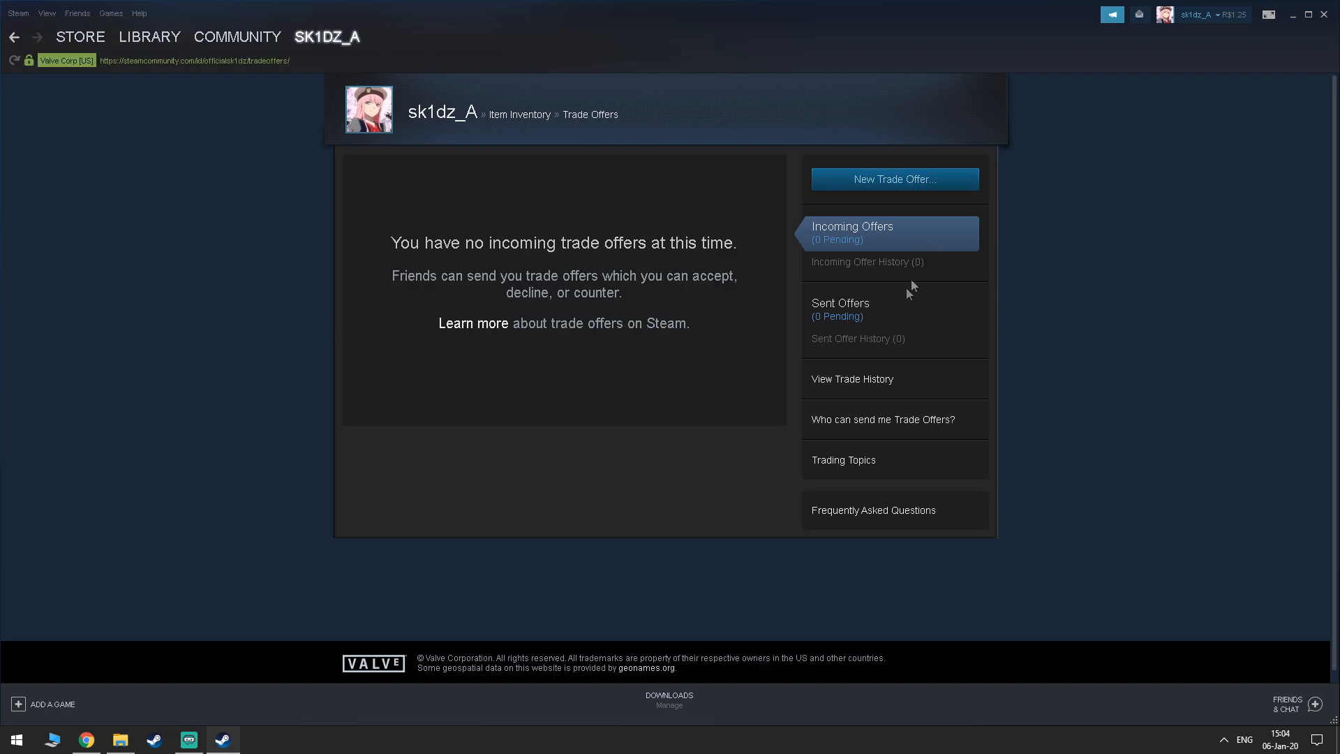
left_click(871, 421)
- Copy the last three digits of the partner ID in the Trade URL onto a new line of the Launch Options text file
triple_click(603, 564)
left_click(609, 565)
double_click(615, 565)
left_click(618, 565)
right_click(617, 566)
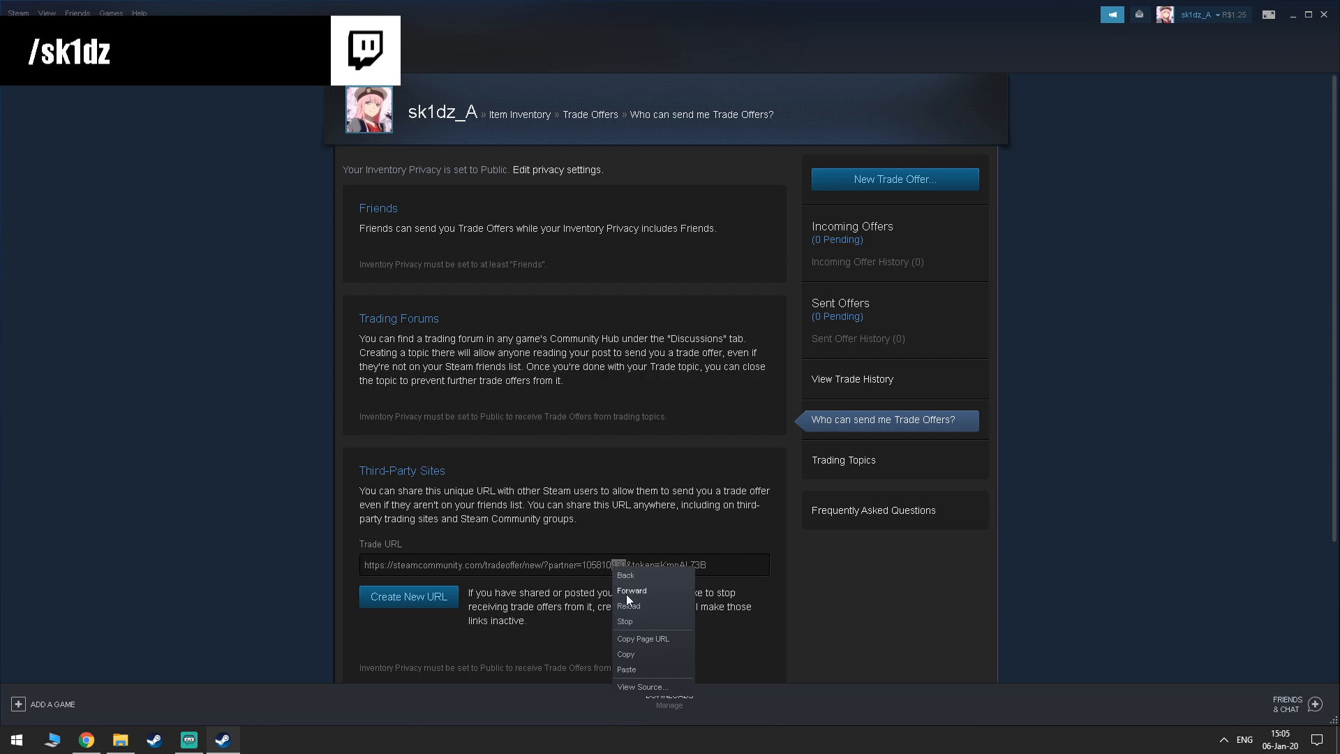
left_click(626, 654)
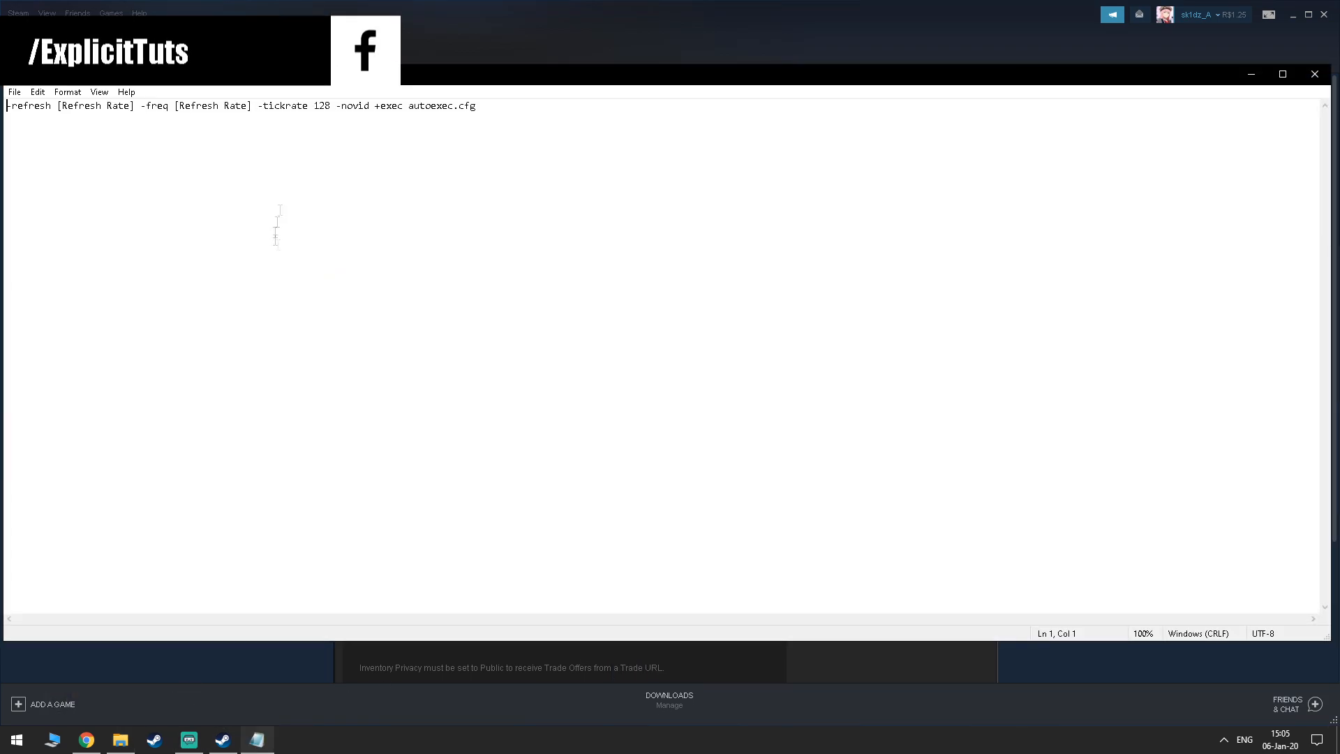
key("ctrl+v")
key("Return")
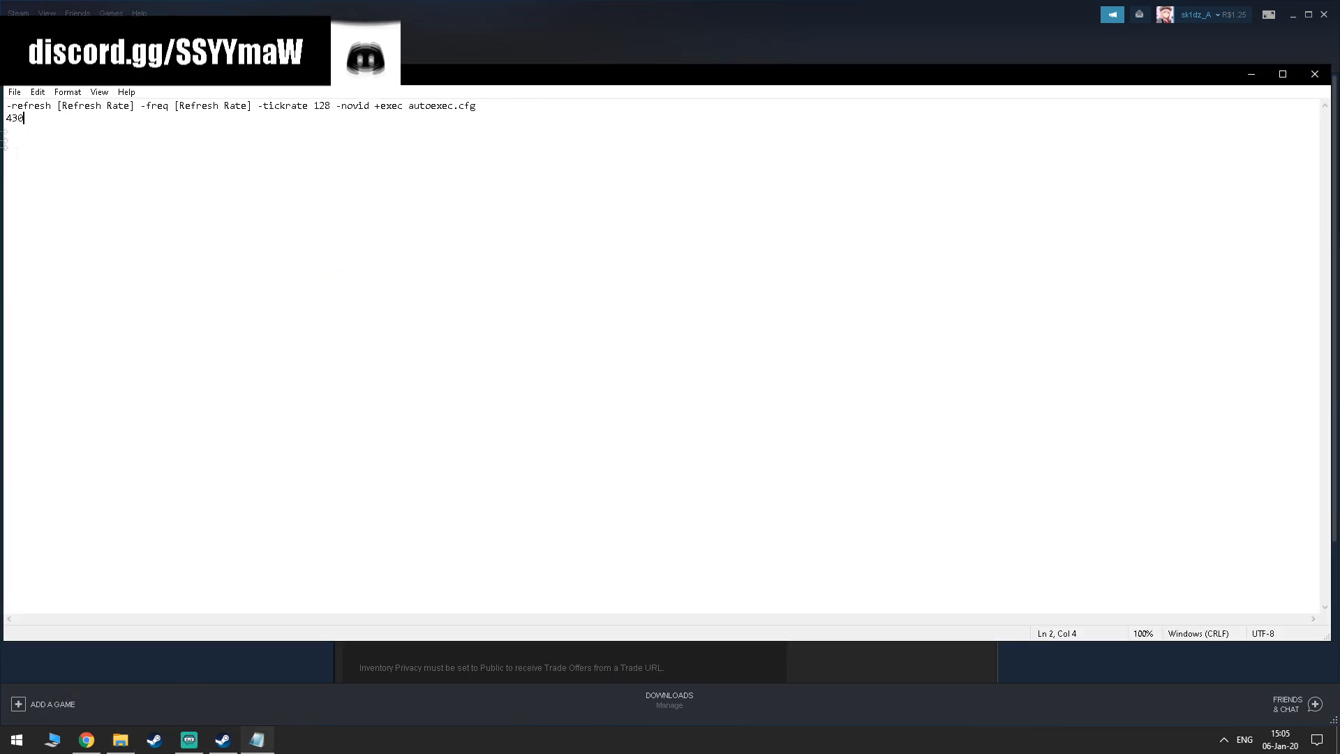
- Browse Counter-Strike: Global Offensive's local files from the Steam library and go up to the Steam userdata folder
left_click(222, 739)
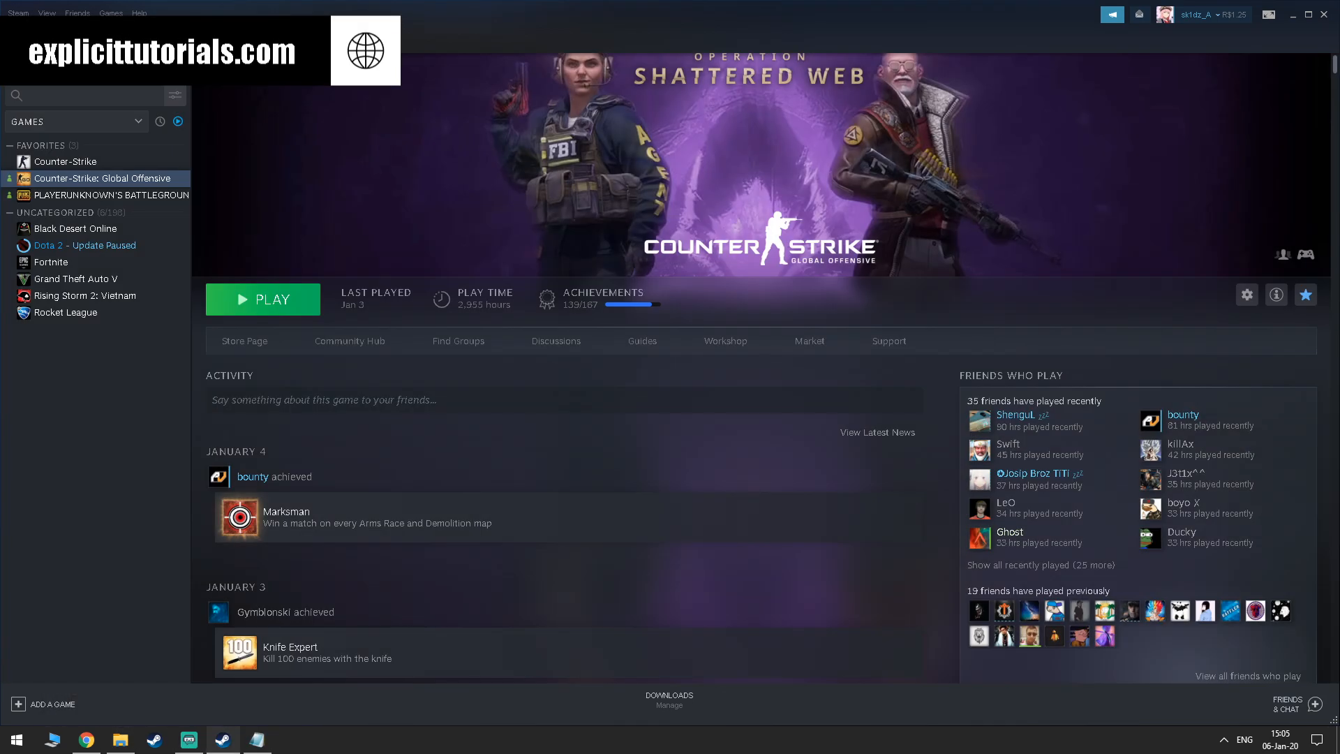
right_click(103, 180)
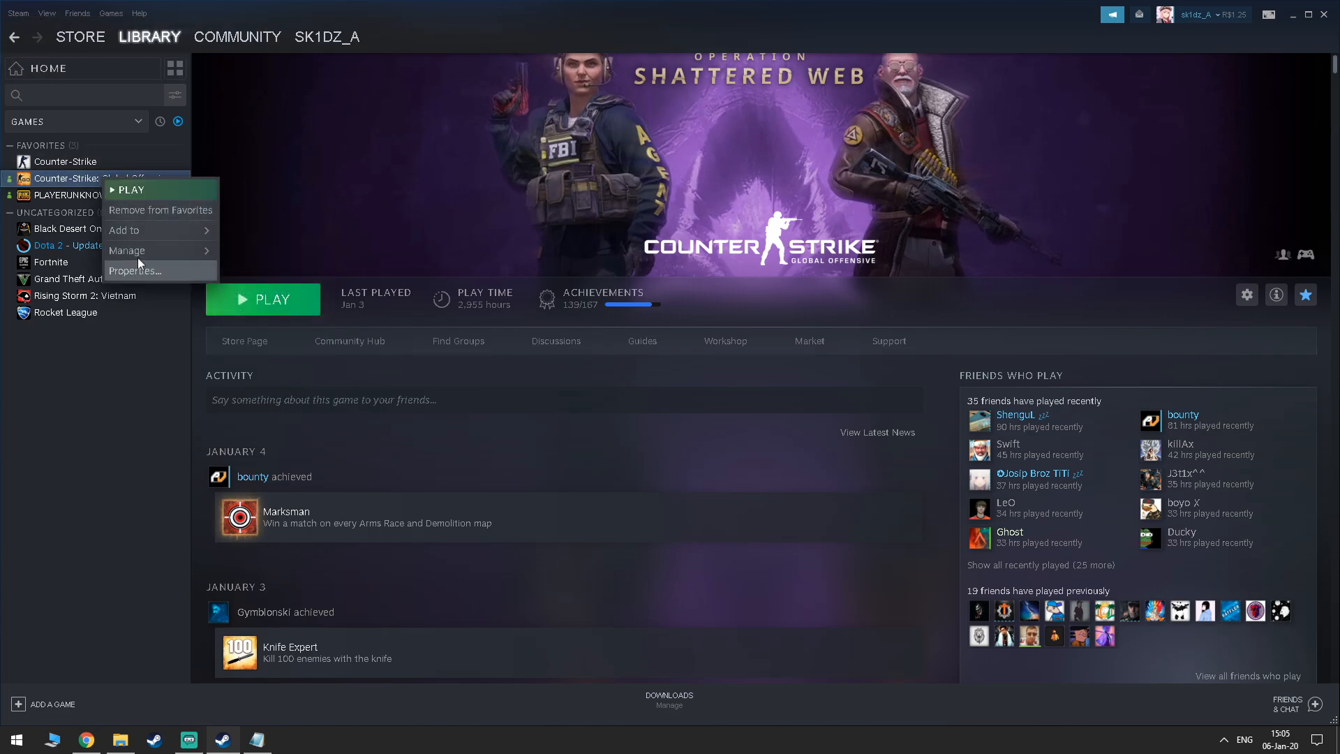
mouse_move(161, 250)
left_click(270, 278)
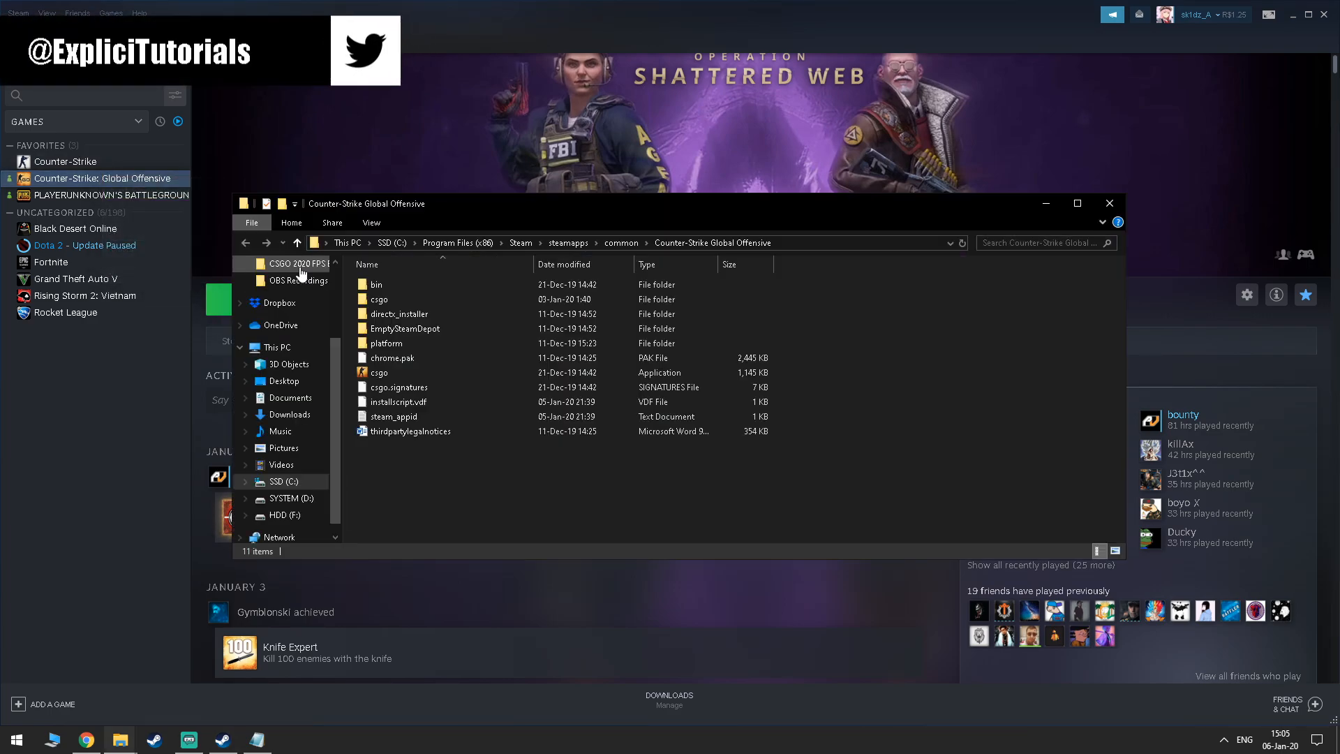
left_click(520, 242)
scroll(451, 397, "down", 3)
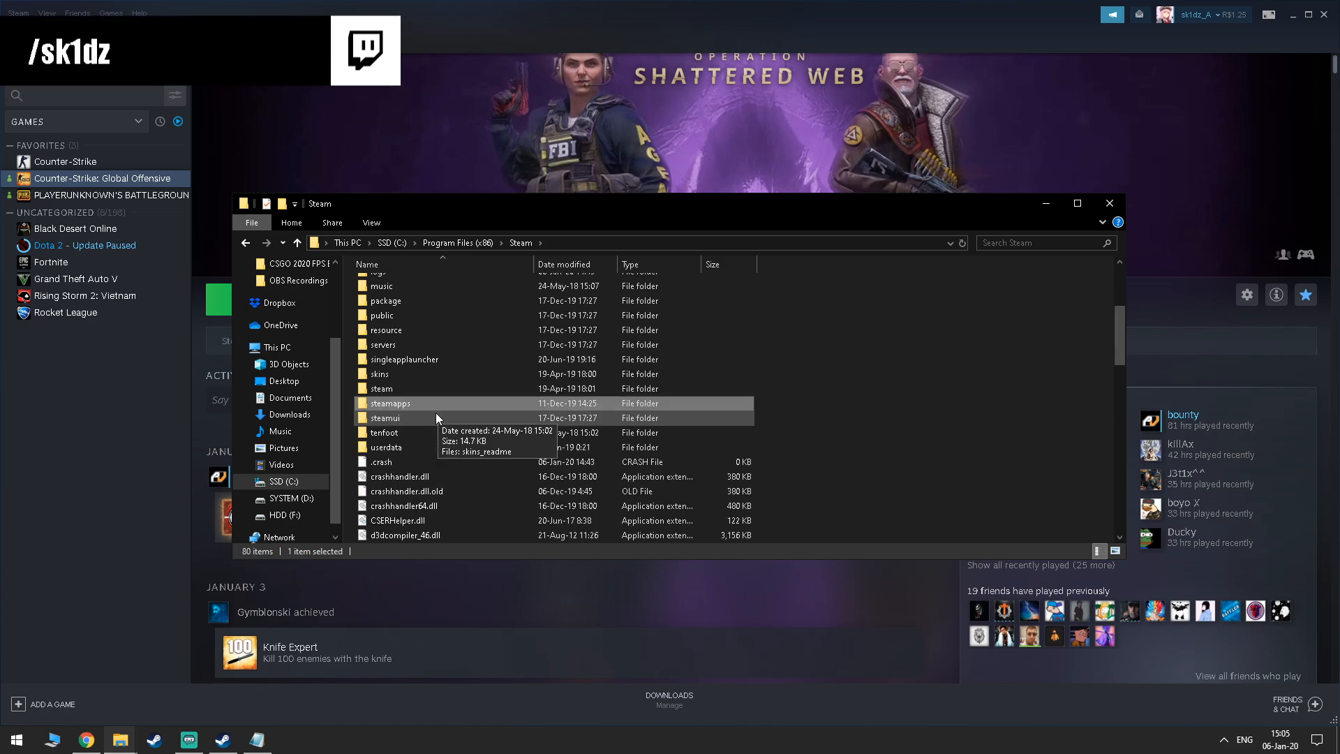
double_click(385, 447)
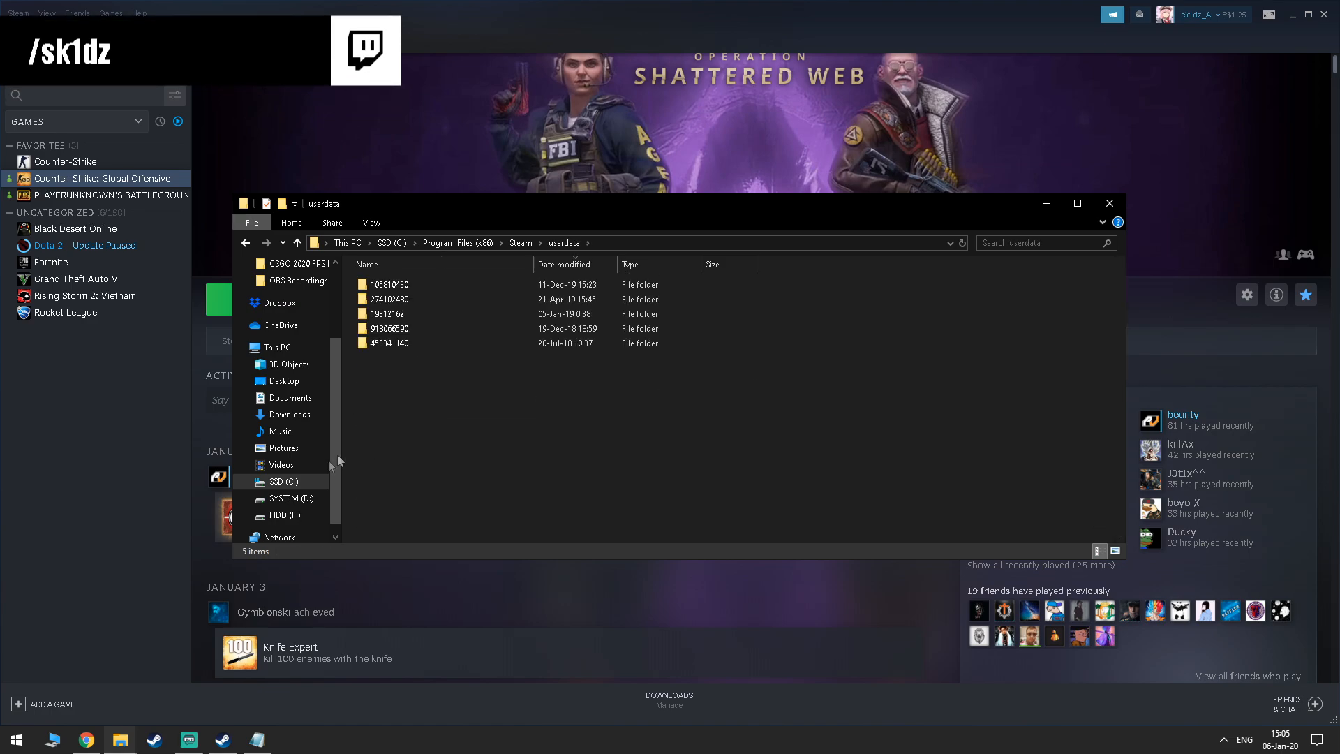
- Check the noted account digits, open the userdata folder whose name ends in them, and go to its 730\local\cfg folder
left_click(258, 740)
left_click_drag(25, 124, 6, 119)
mouse_move(117, 742)
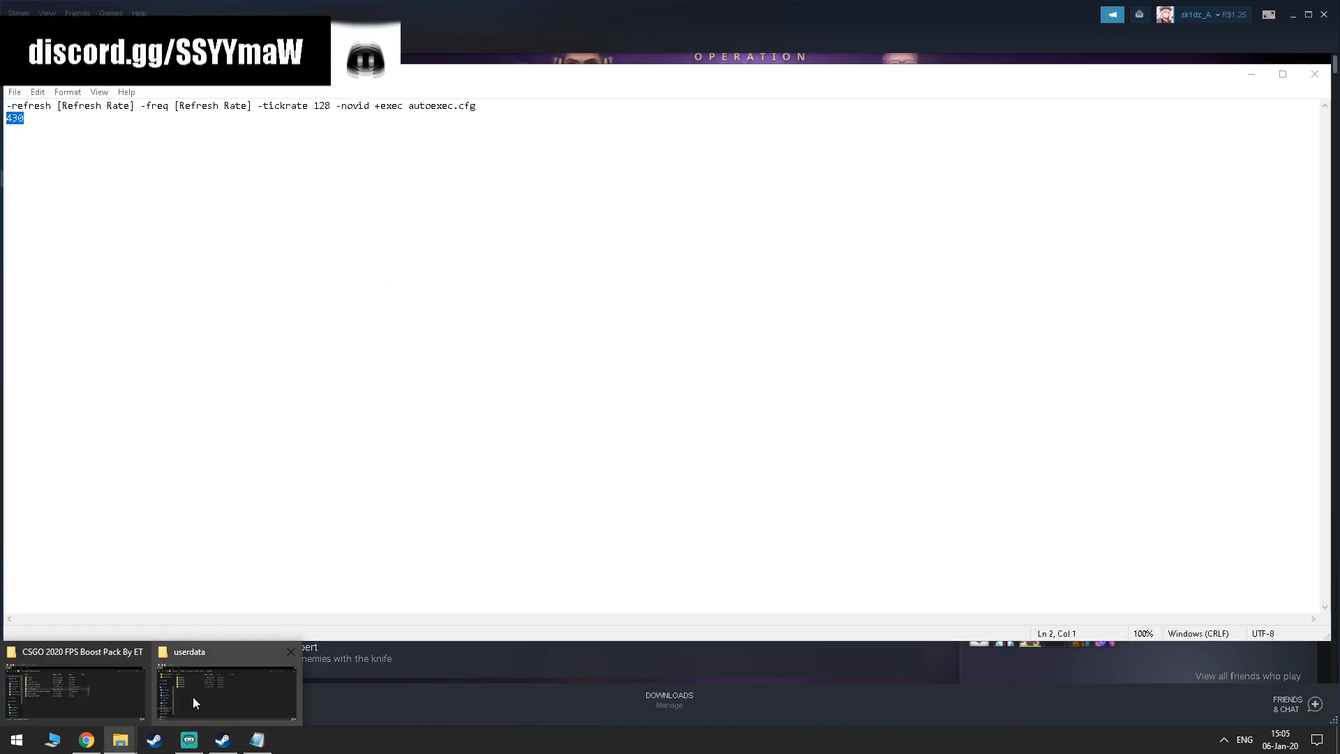
left_click(192, 697)
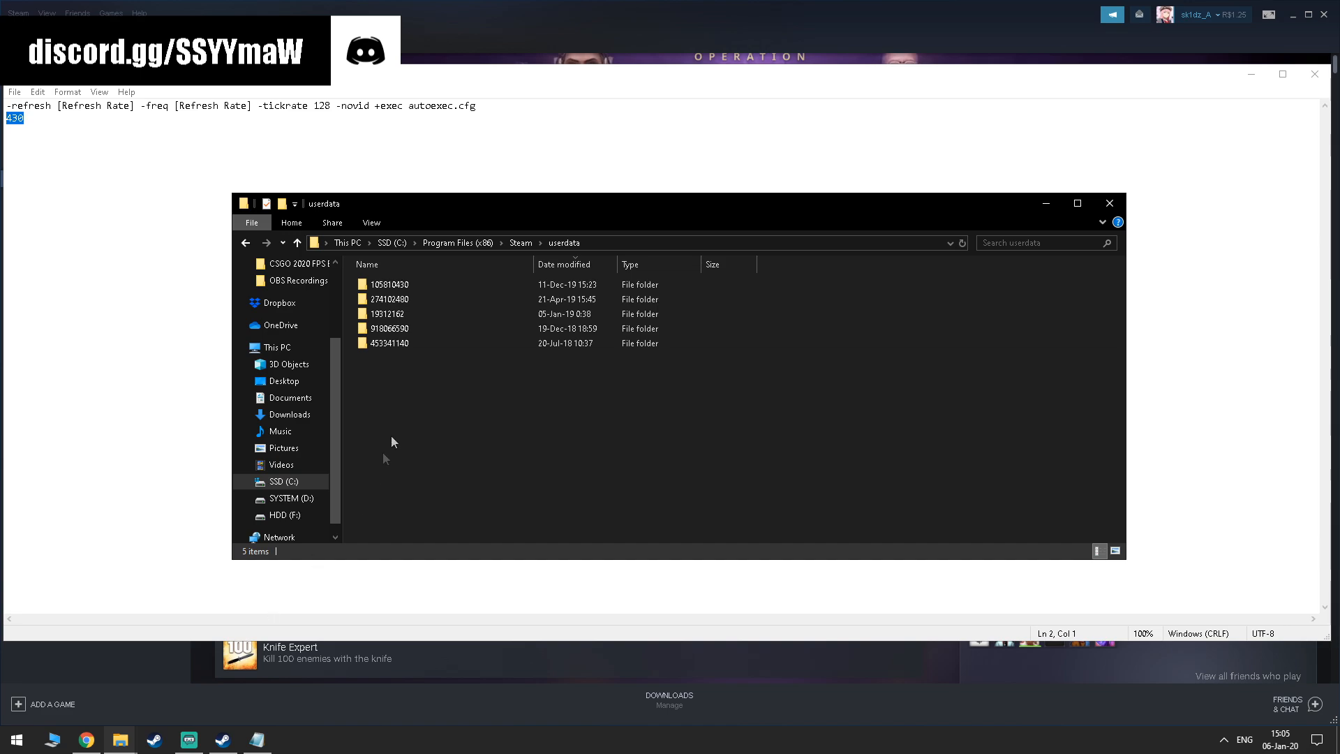
double_click(404, 285)
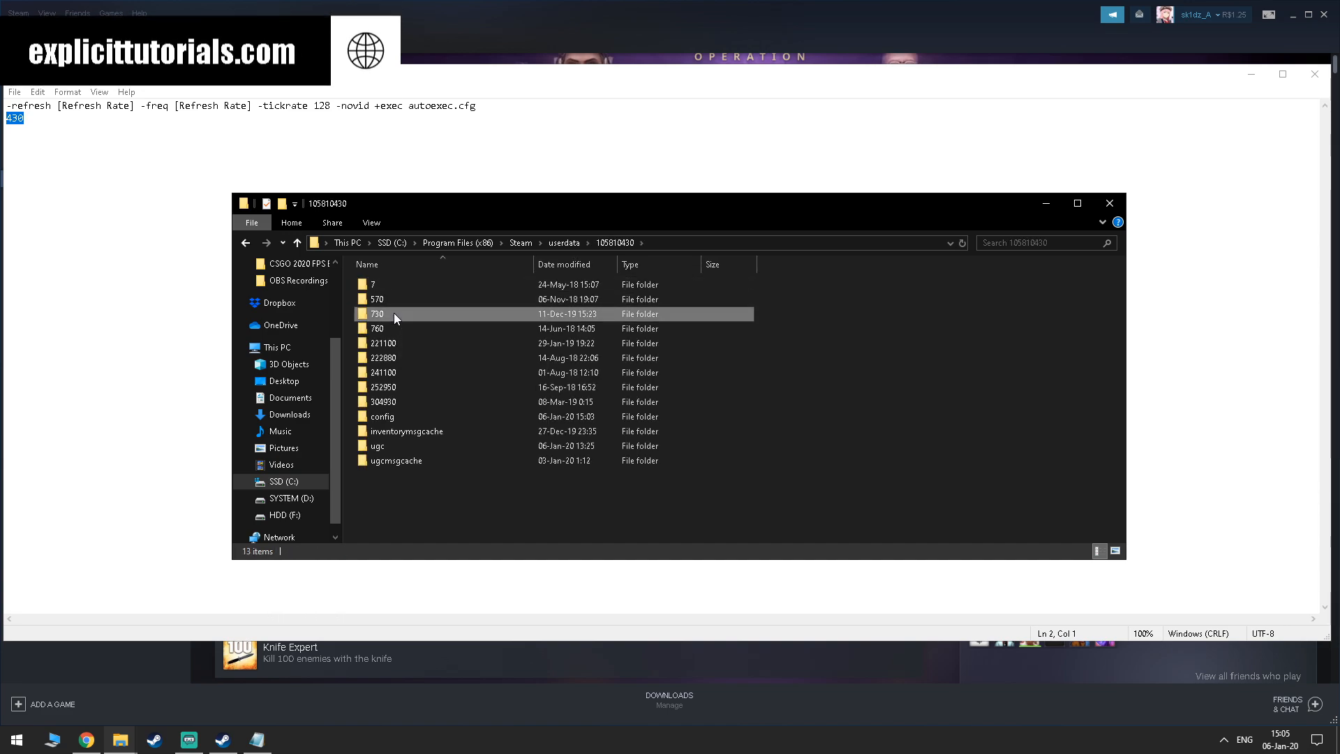
double_click(393, 314)
double_click(388, 287)
double_click(388, 288)
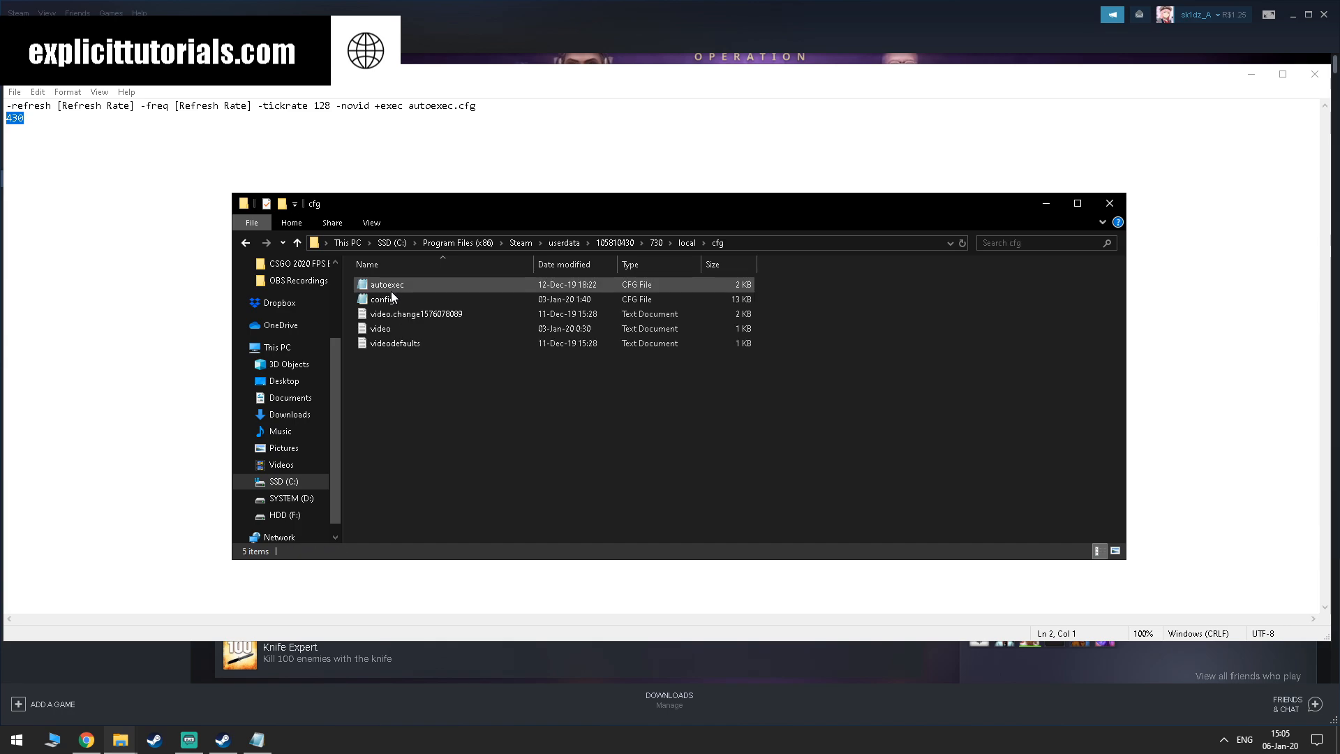
- Try to copy the autoexec file from the CSGO 2020 FPS Boost Pack's Config folder into the account's 730\local\cfg folder
mouse_move(117, 734)
left_click(73, 689)
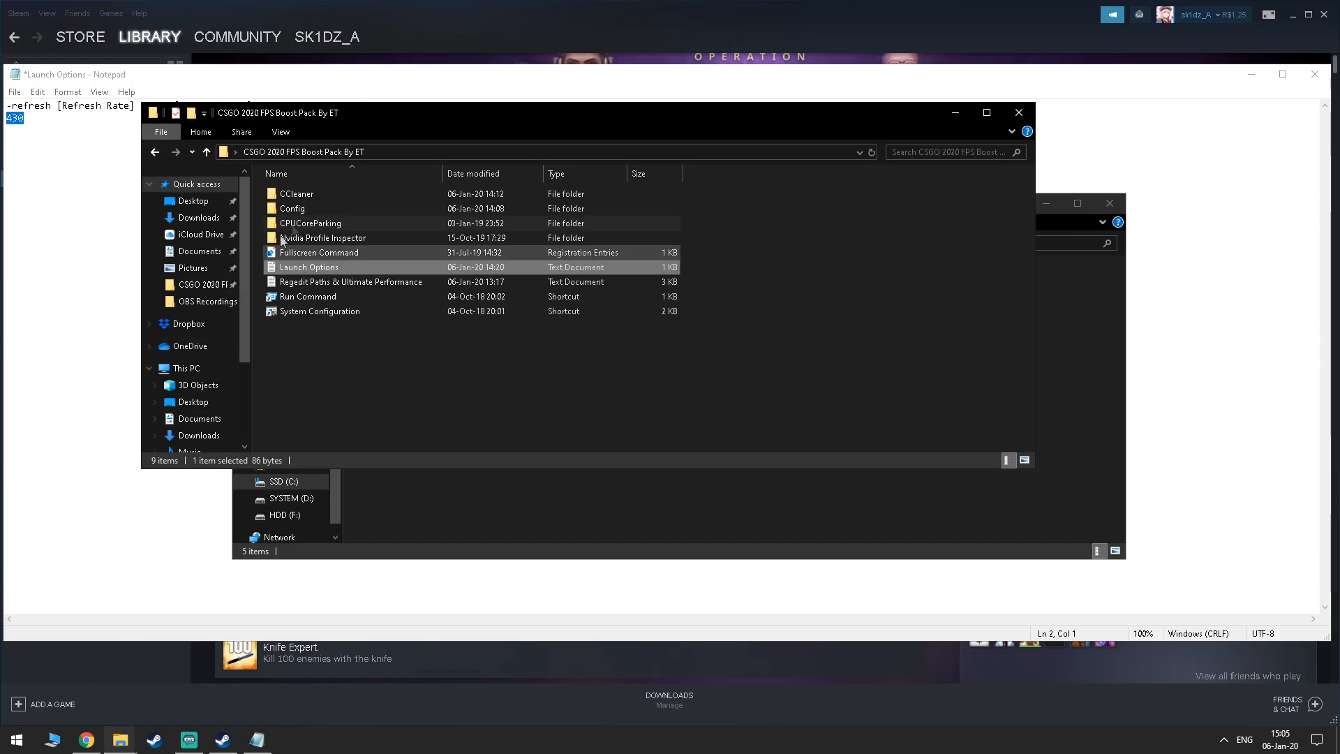
double_click(307, 210)
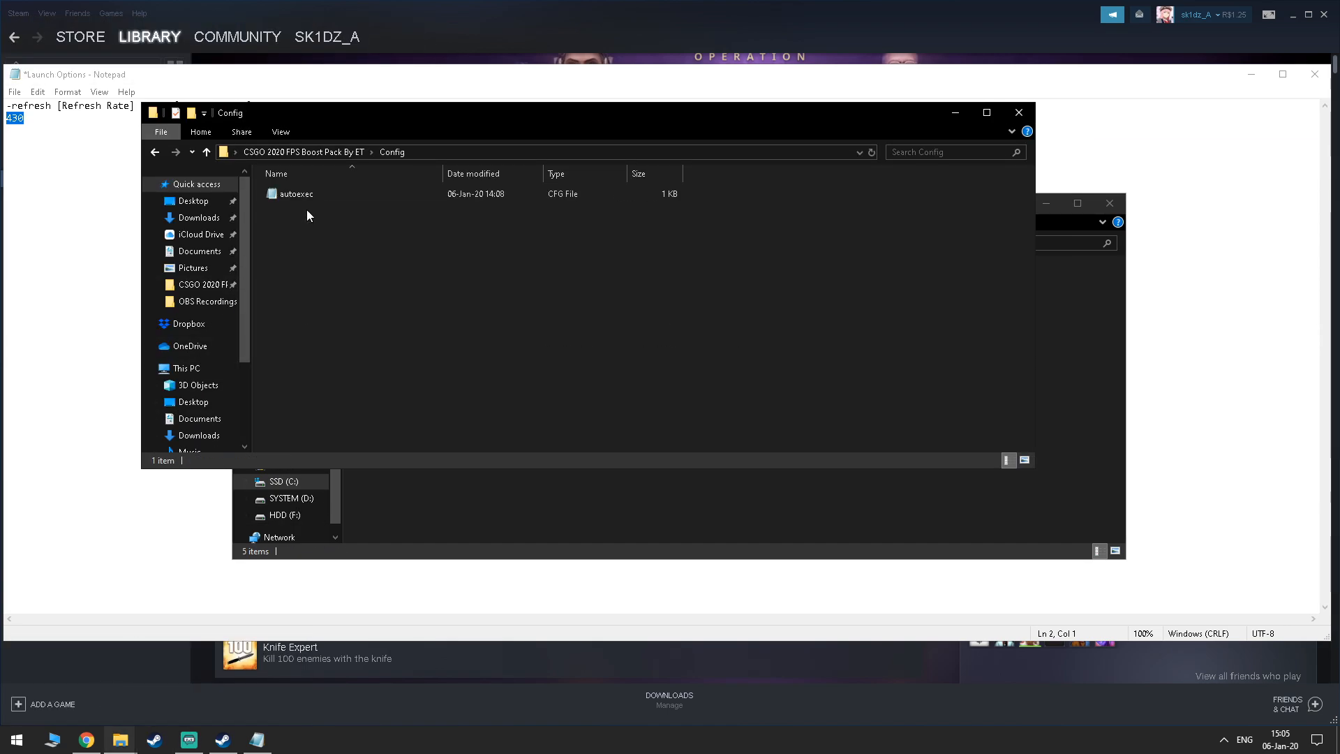
left_click(304, 196)
right_click(305, 196)
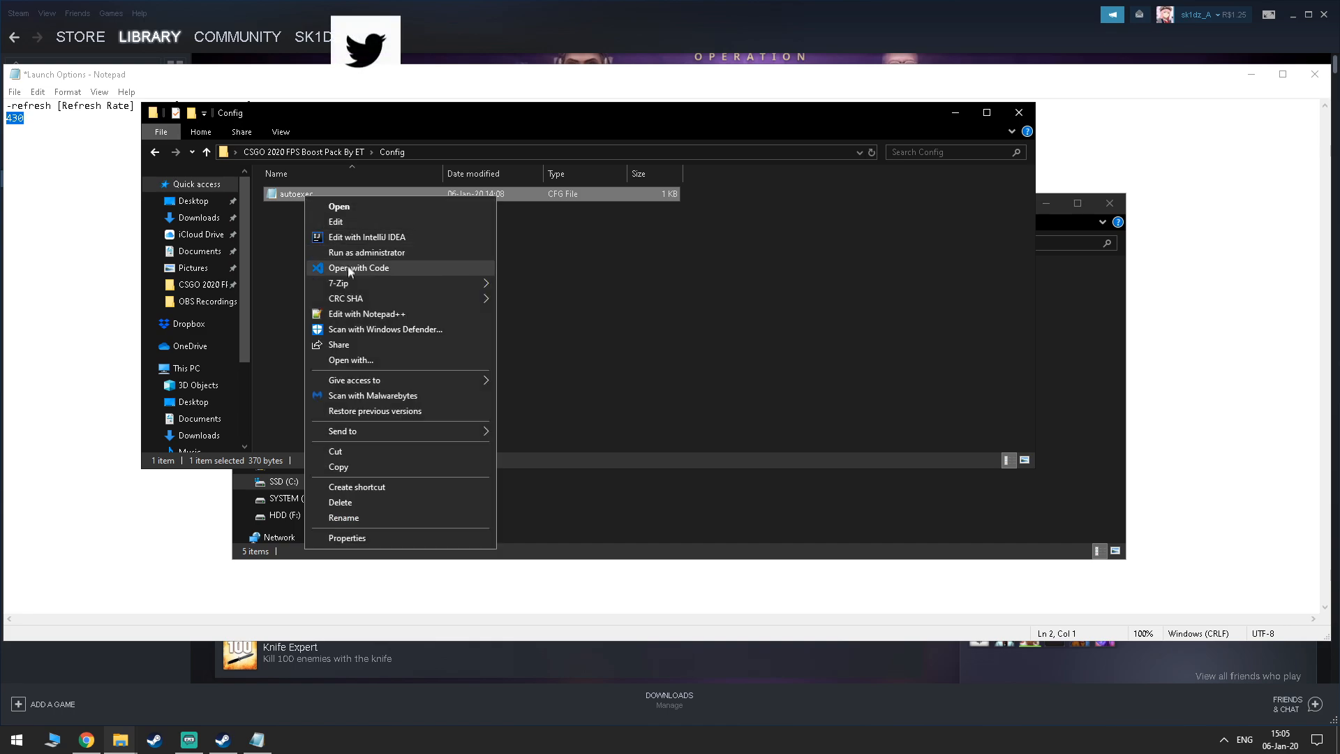
left_click(342, 467)
left_click(722, 513)
right_click(622, 452)
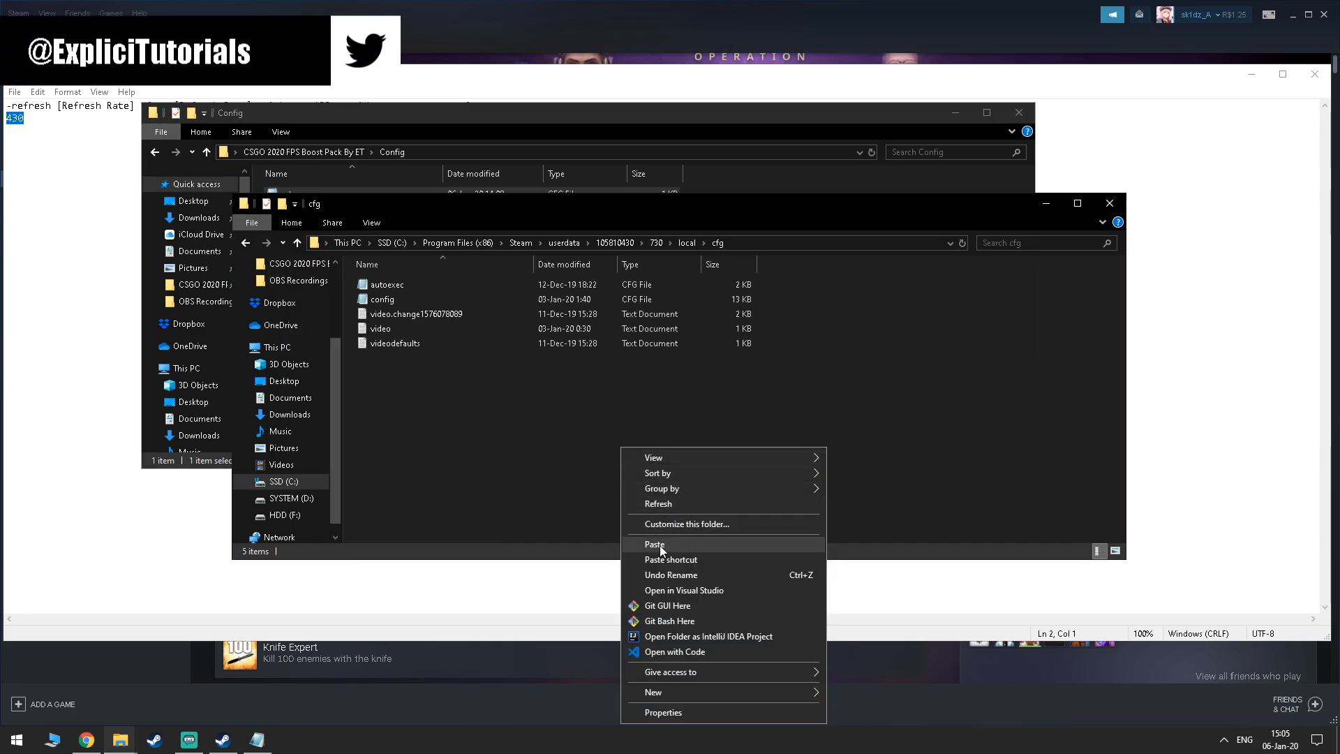
left_click(659, 546)
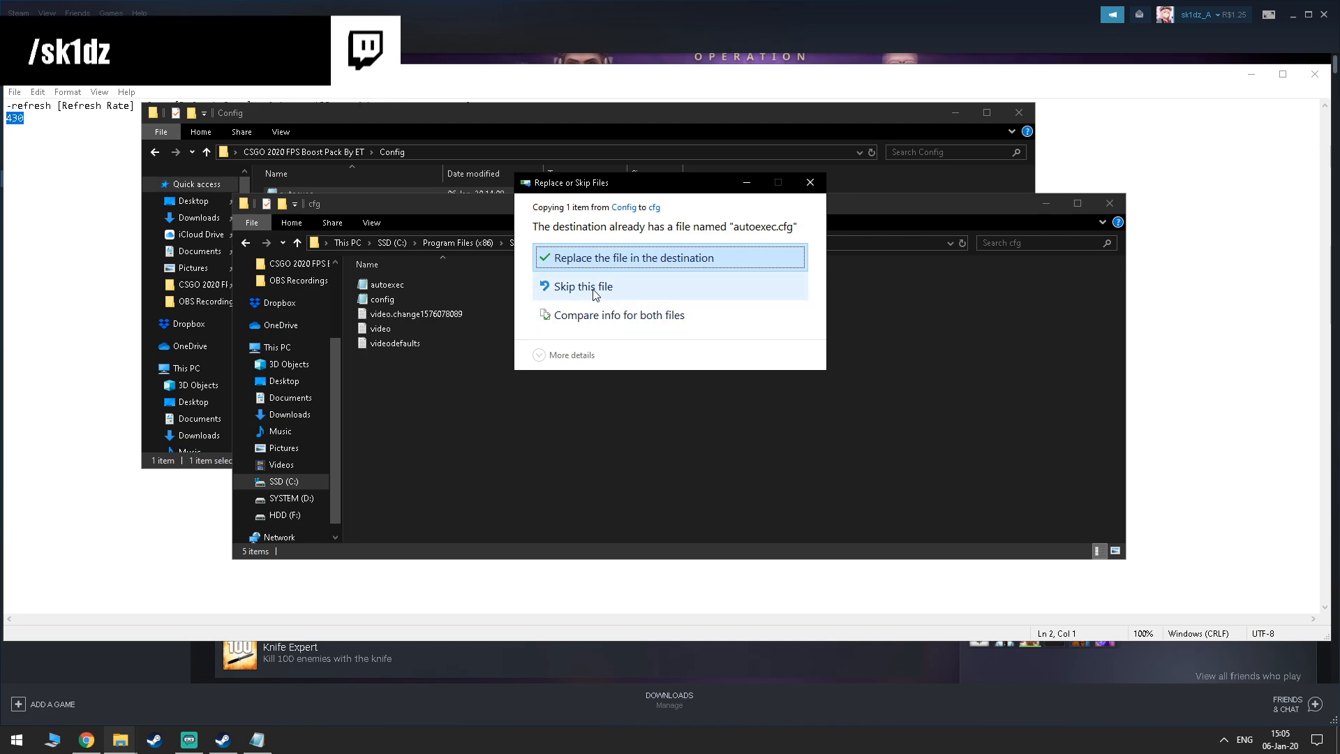
left_click(810, 183)
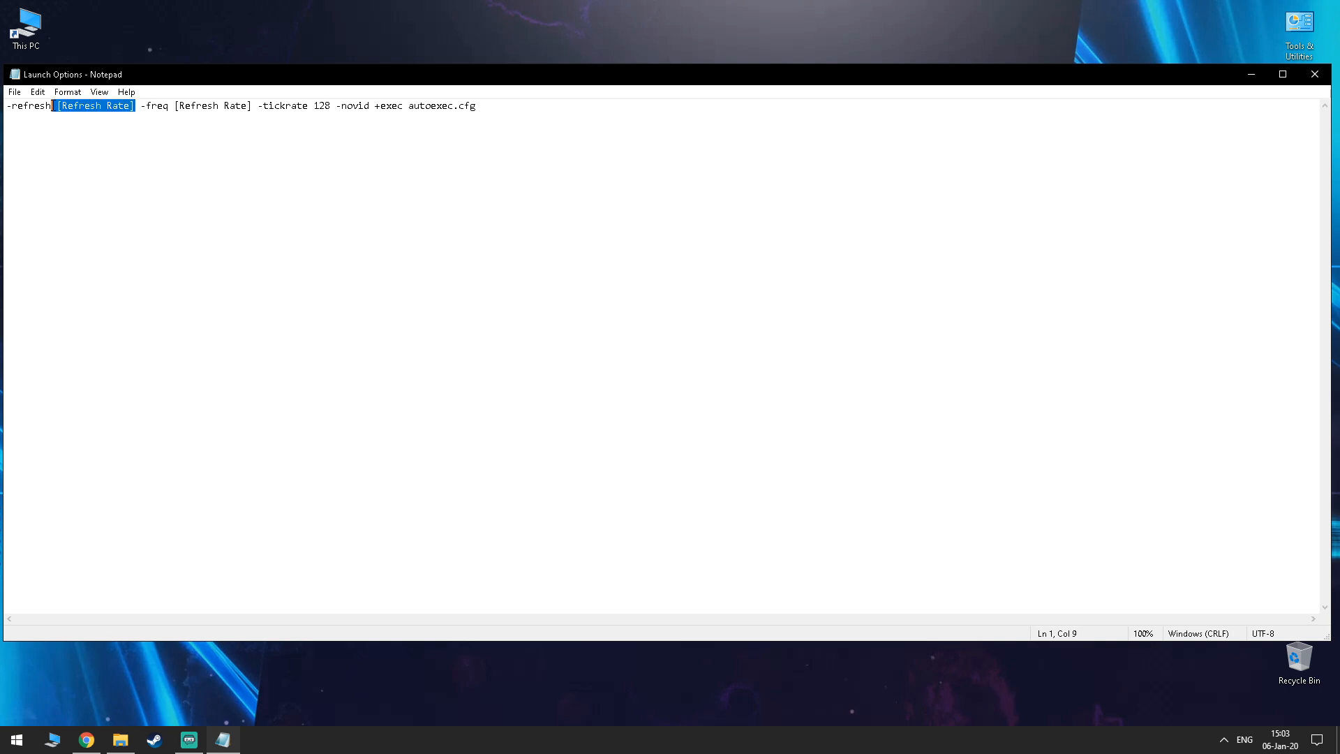
- Replace both [Refresh Rate] placeholders in the Launch Options text file with 144 and copy the whole line
type("144")
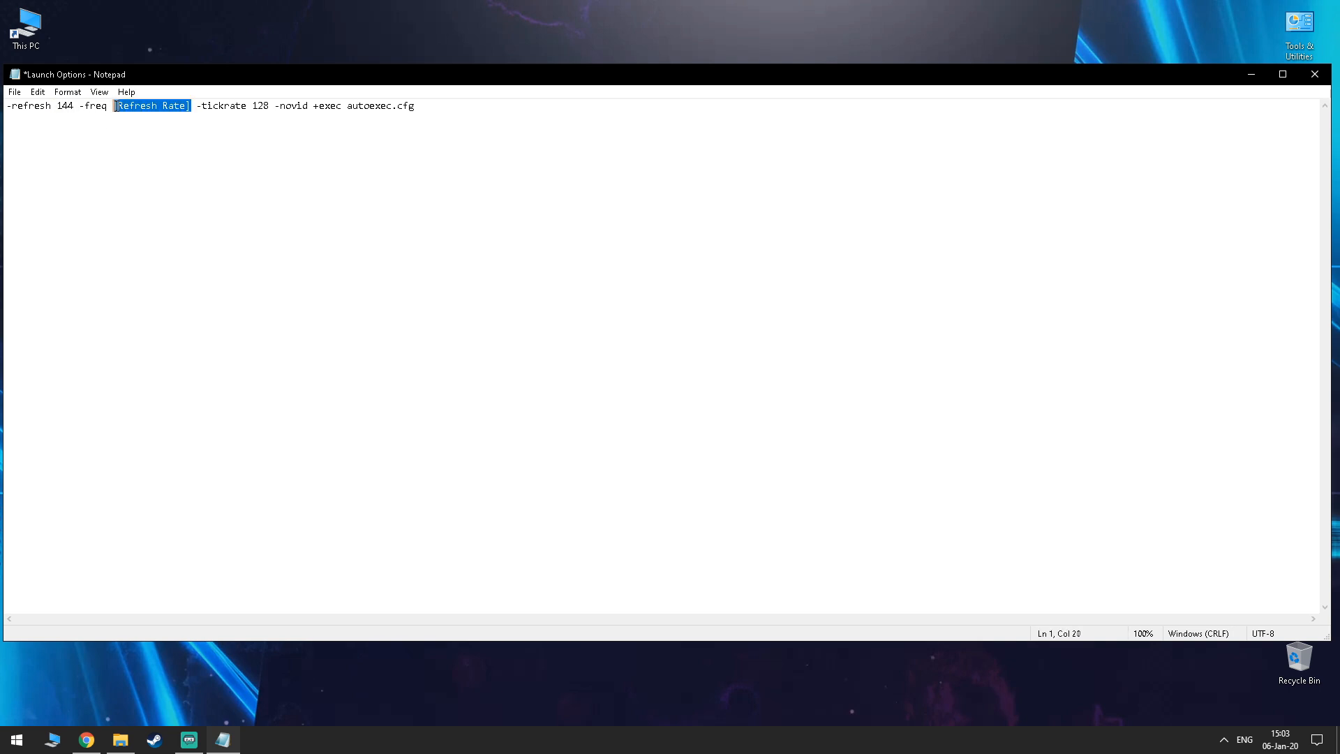
type("144")
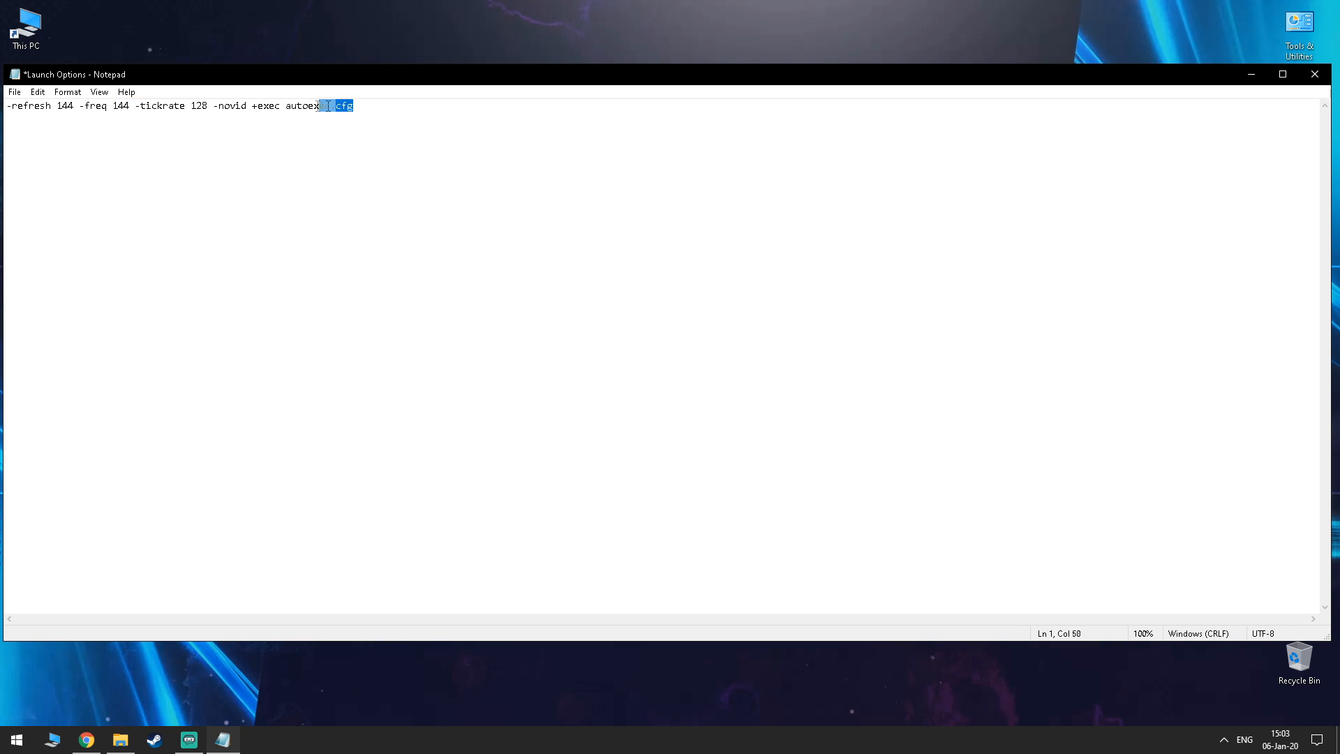
left_click_drag(328, 106, 23, 92)
right_click(49, 106)
left_click(74, 152)
- In Steam, disable the in-game overlay for Counter-Strike: Global Offensive and set its launch options to "-refresh 144 -freq 144 -tickrate 128 -novid +exec autoexec.cfg"
left_click(154, 740)
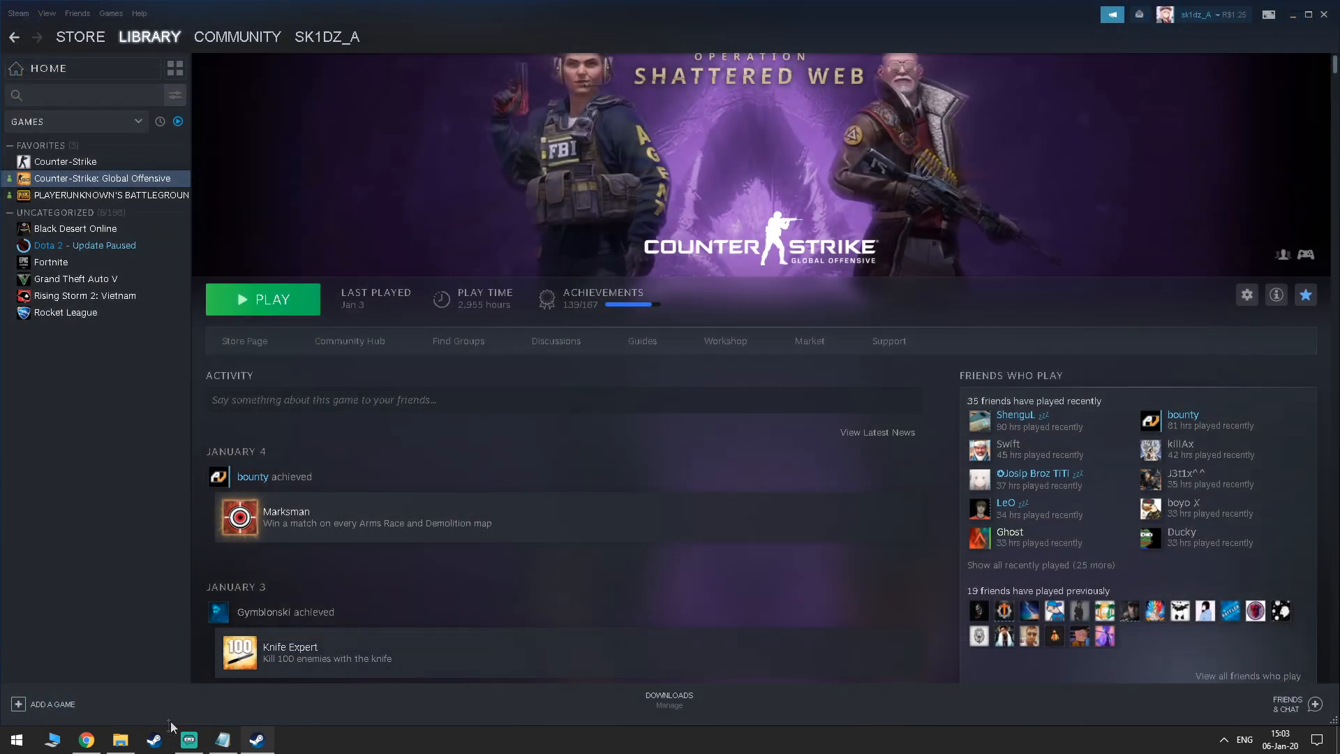
right_click(91, 178)
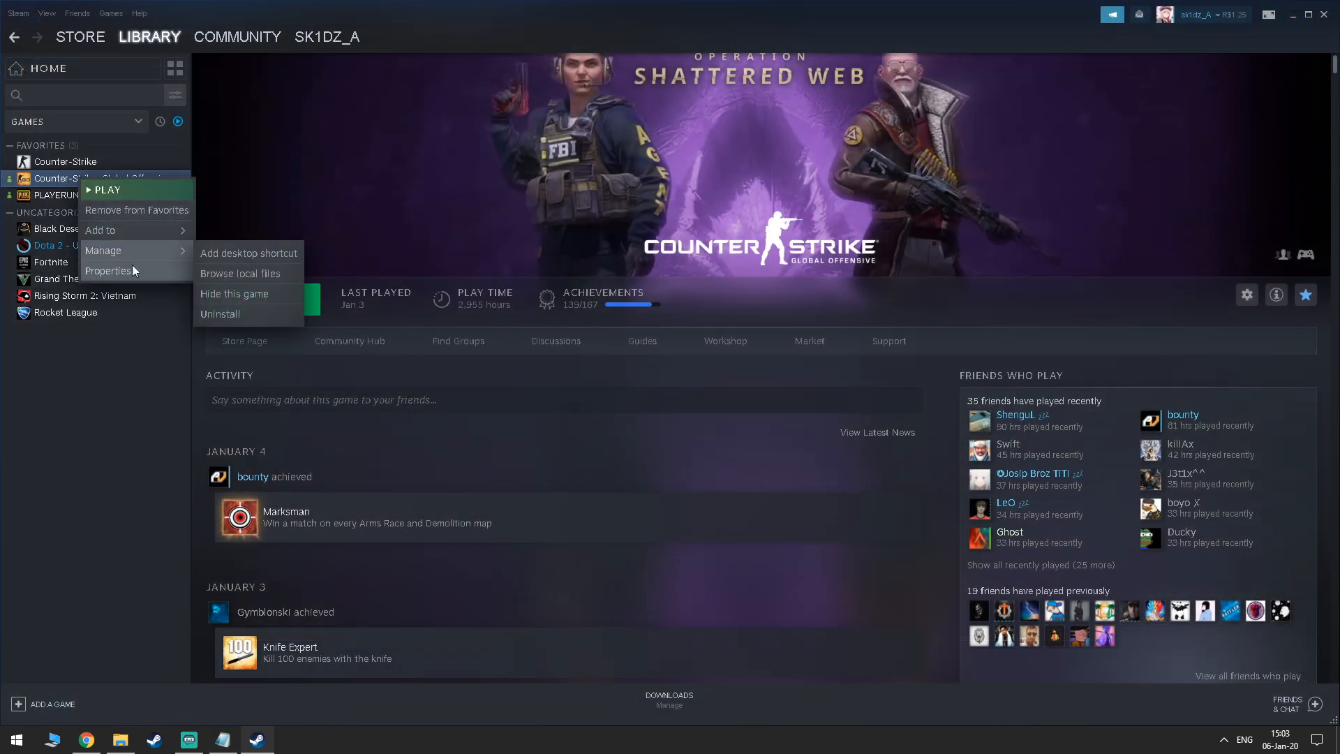
left_click(111, 271)
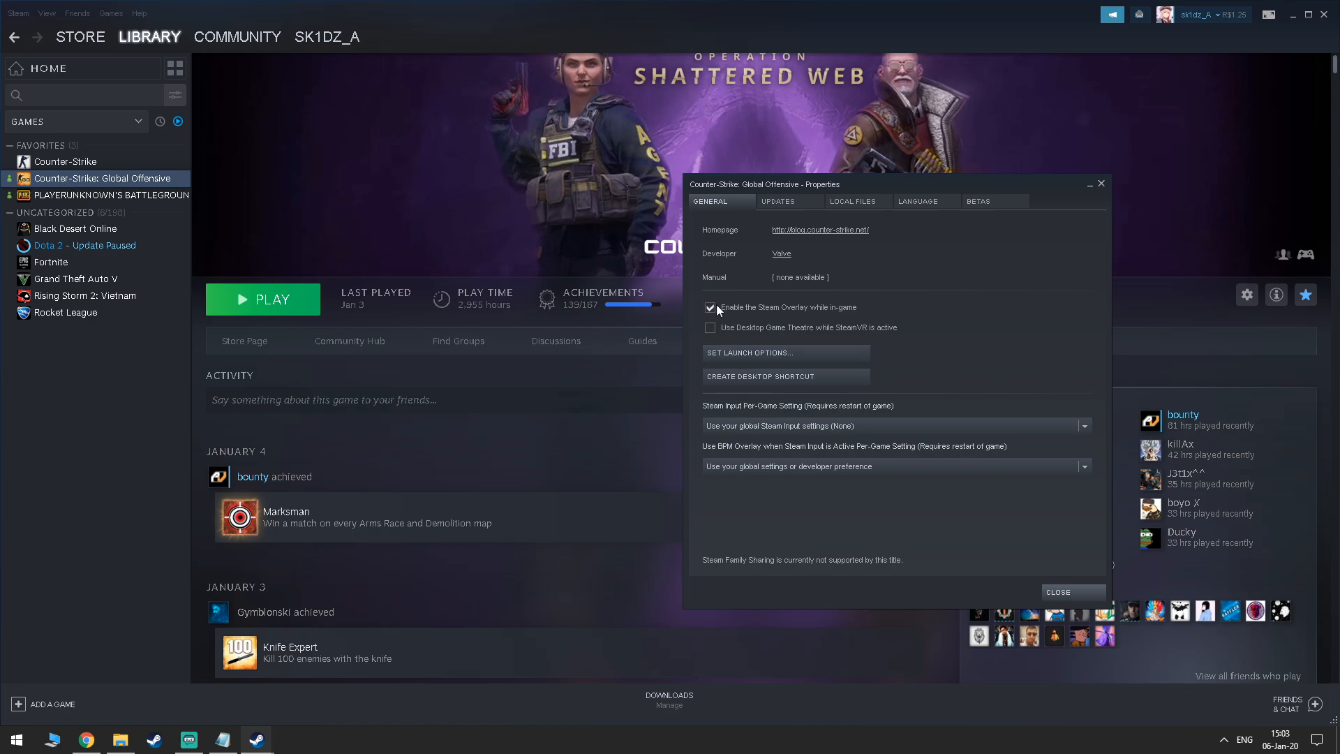
left_click(745, 354)
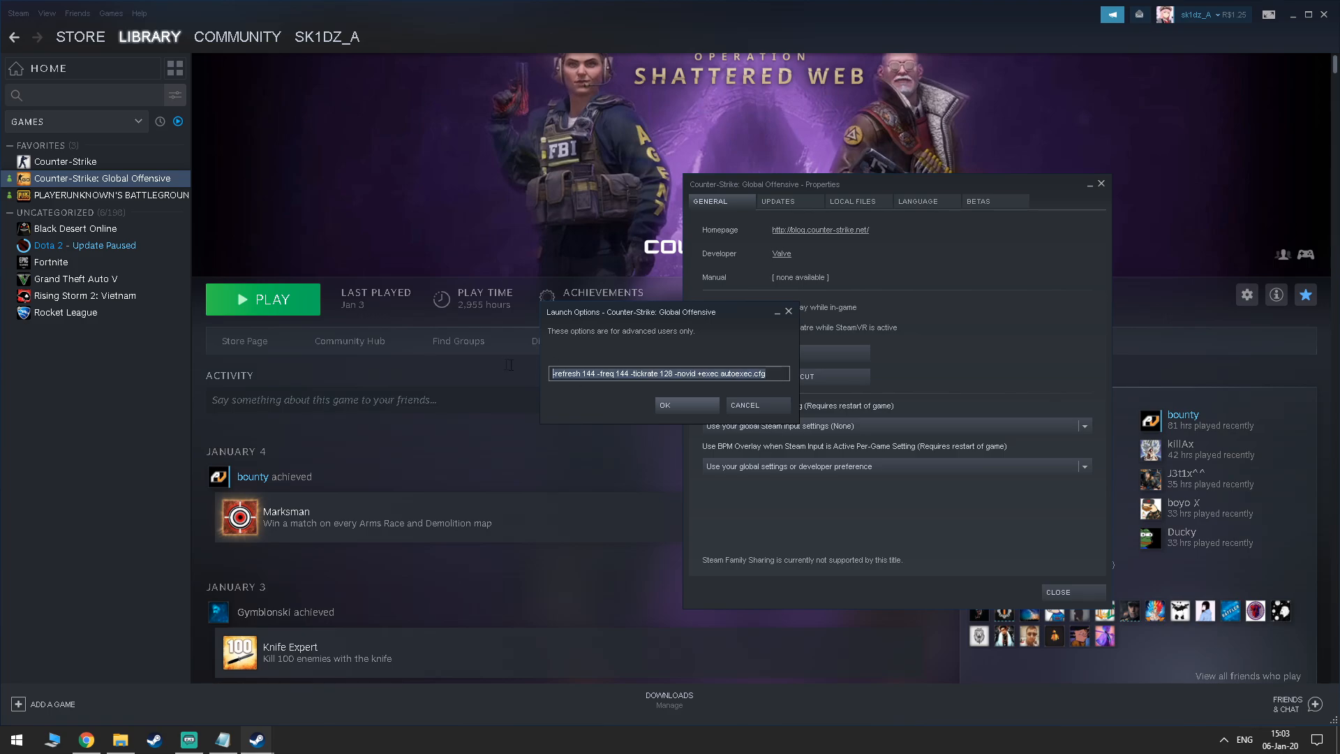
left_click(682, 403)
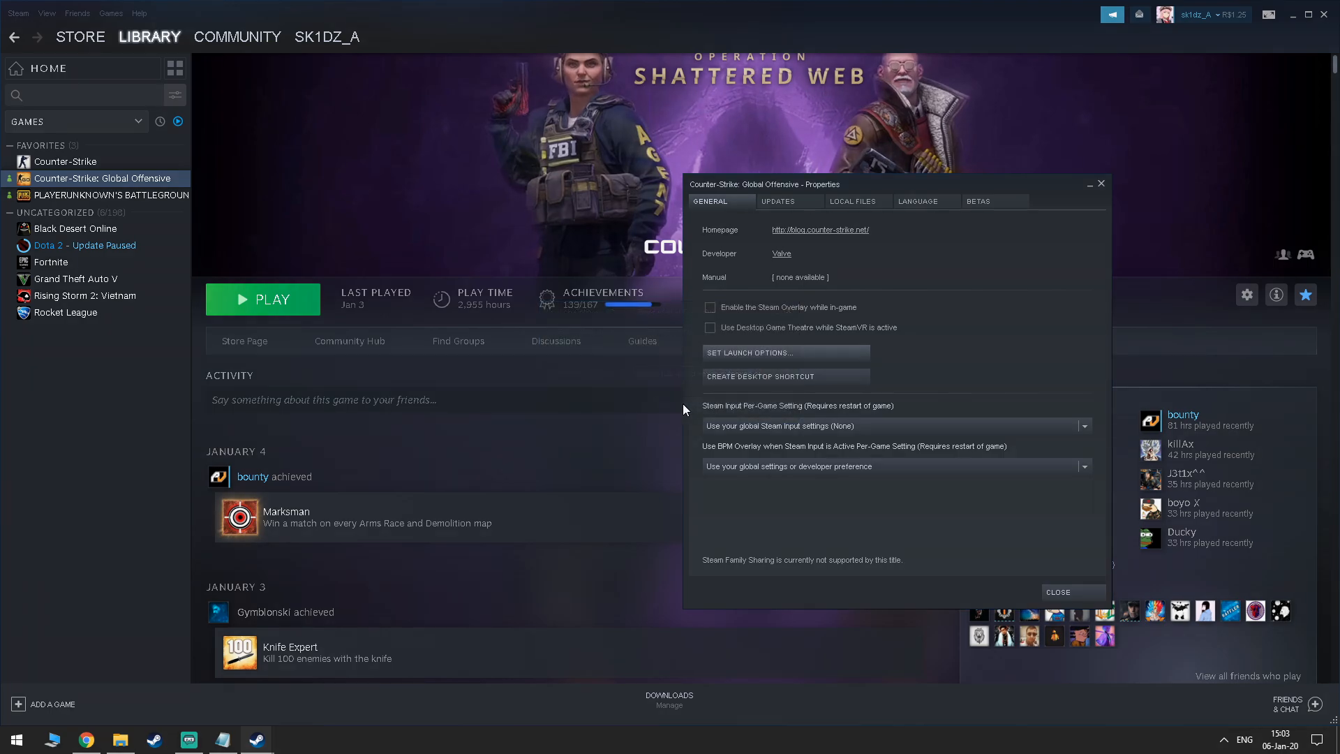
left_click(1063, 592)
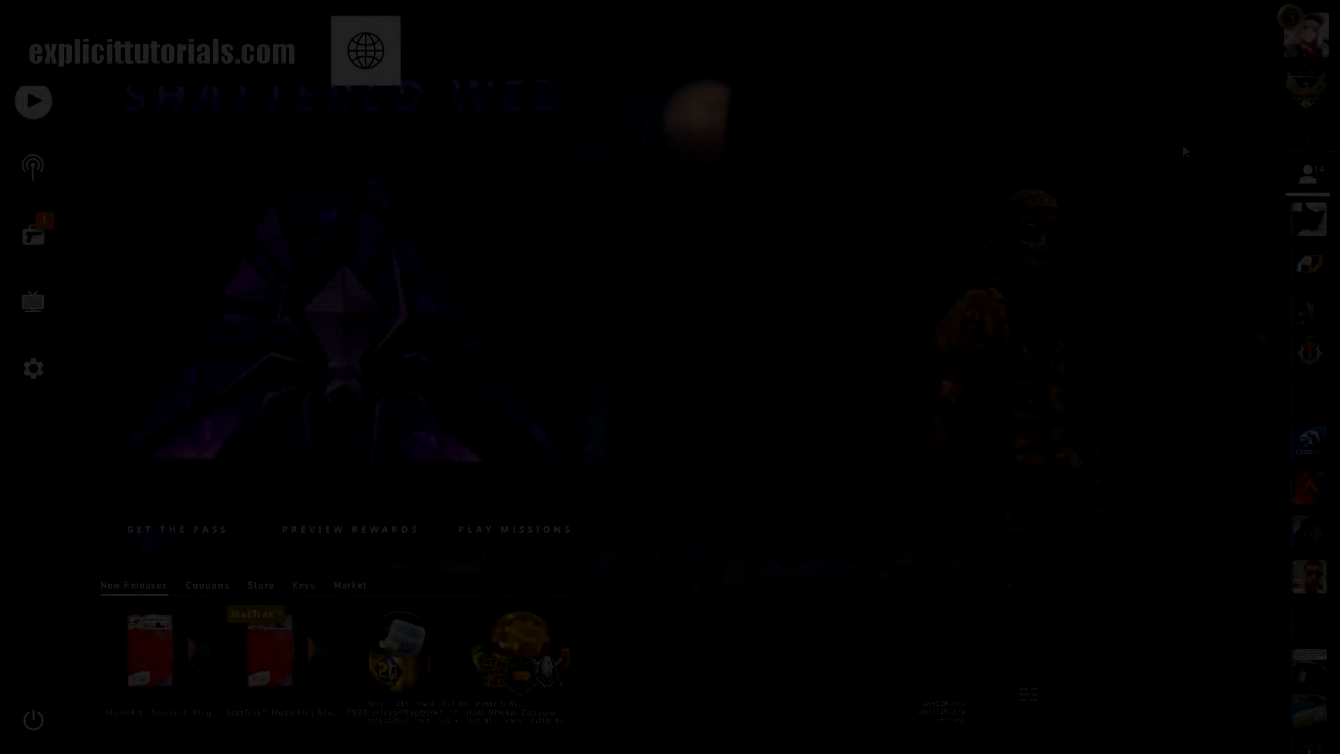
- In CS:GO, go to the video settings and choose Auto:High for Global Shadow Quality
left_click(30, 370)
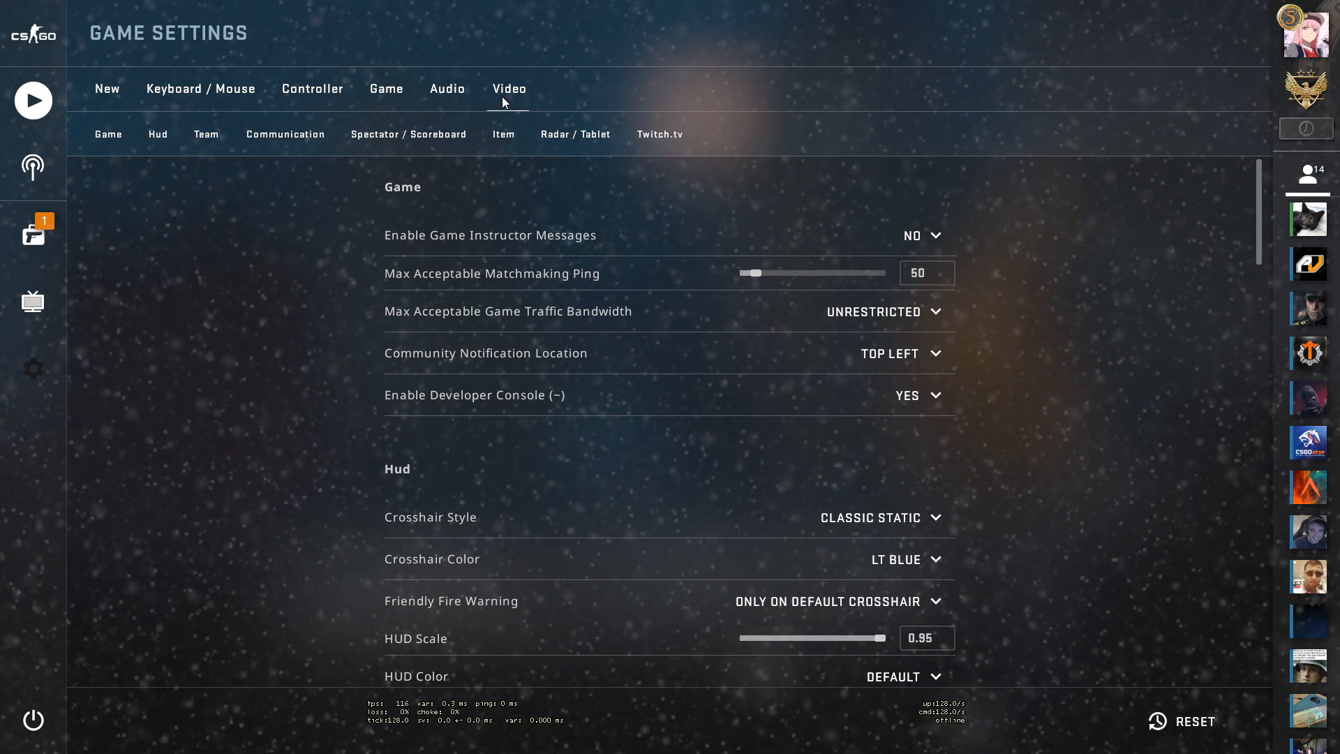
left_click(505, 92)
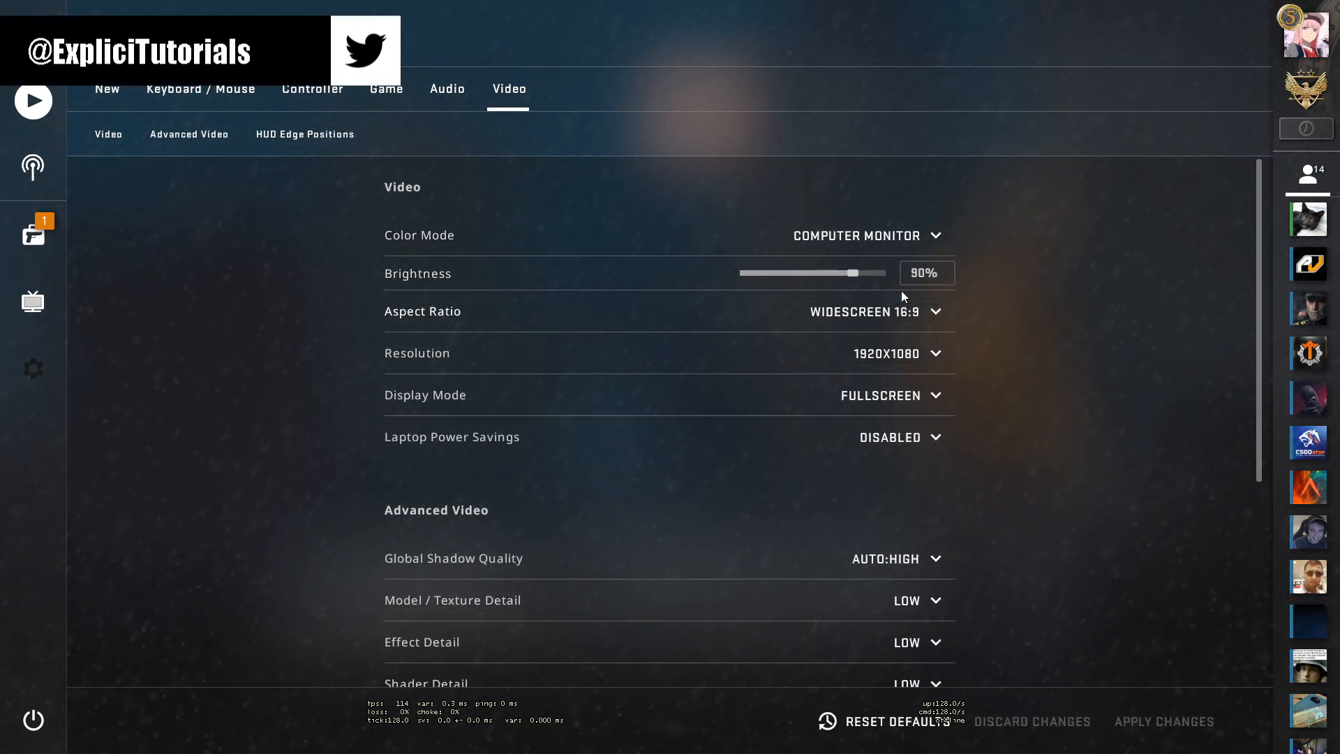
scroll(901, 291, "down", 3)
scroll(915, 320, "down", 3)
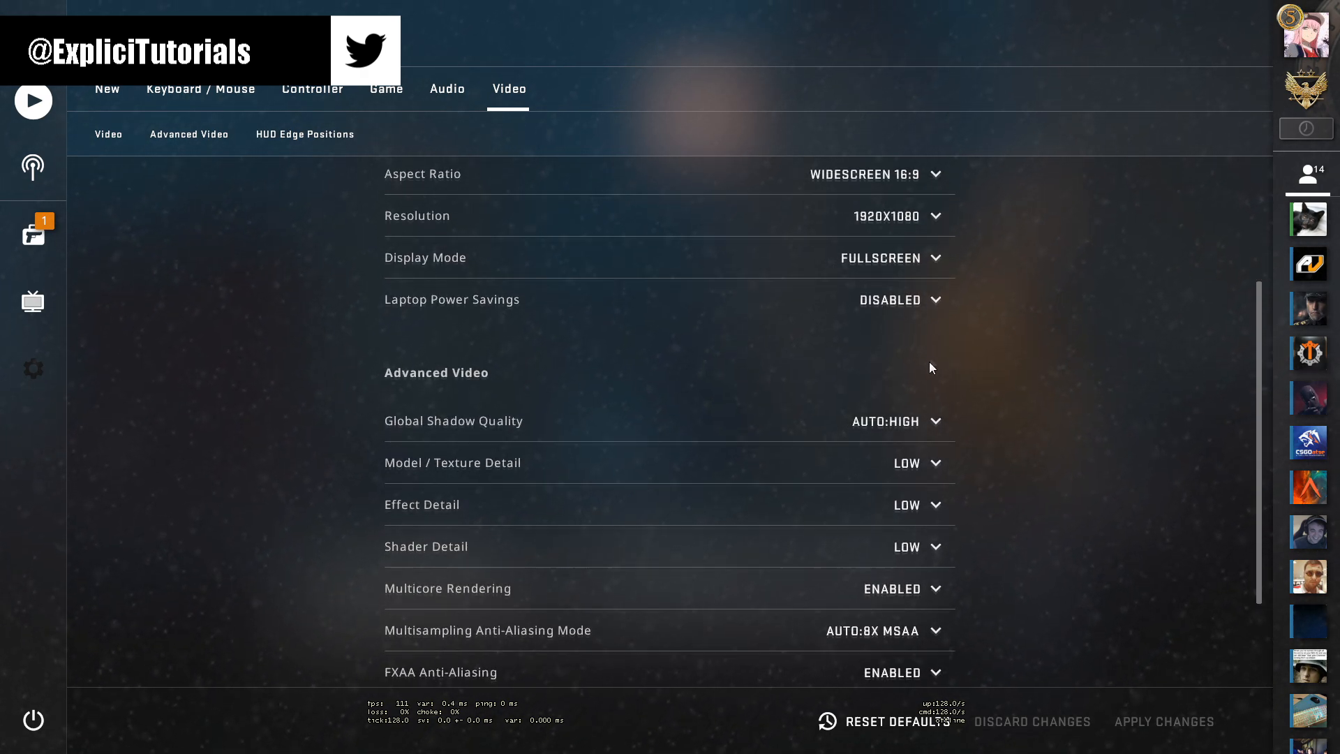
left_click(904, 360)
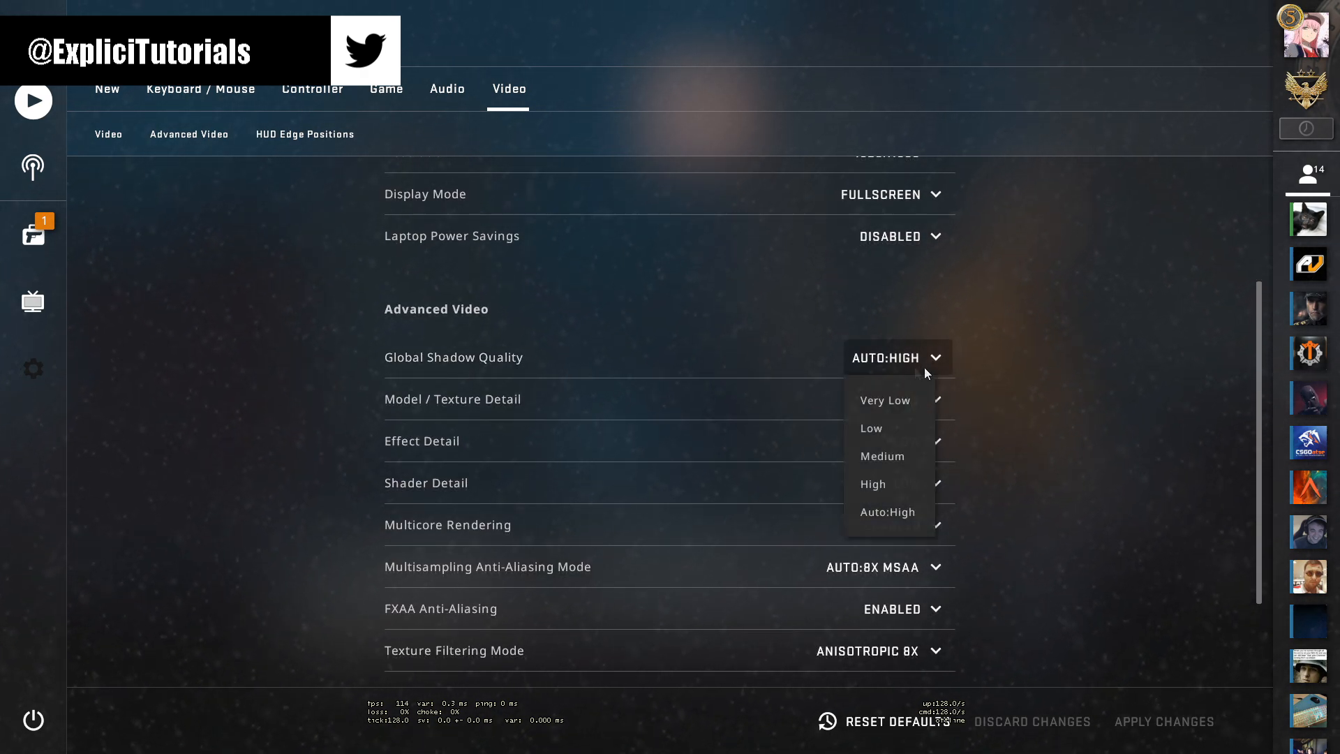
left_click(885, 517)
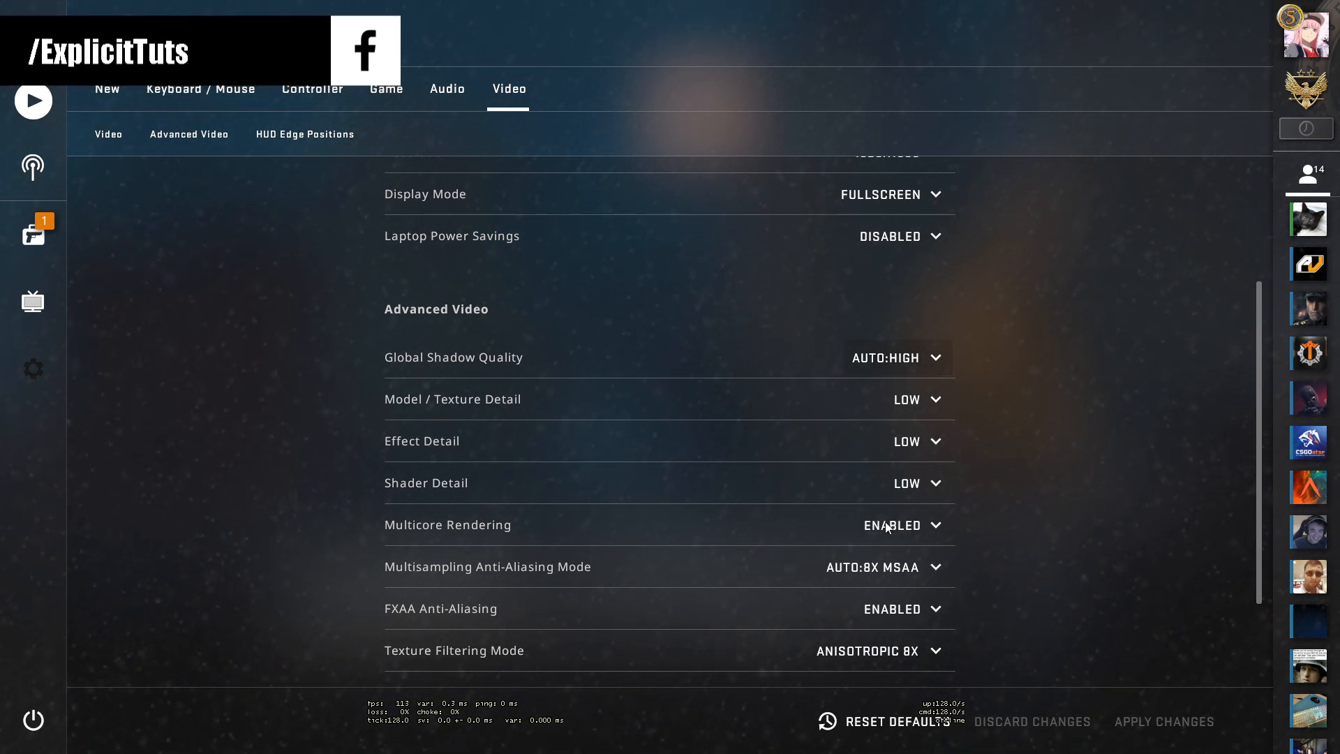
- Set Model / Texture Detail, Effect Detail and Shader Detail to Low
left_click(915, 412)
left_click(906, 432)
left_click(910, 450)
left_click(914, 481)
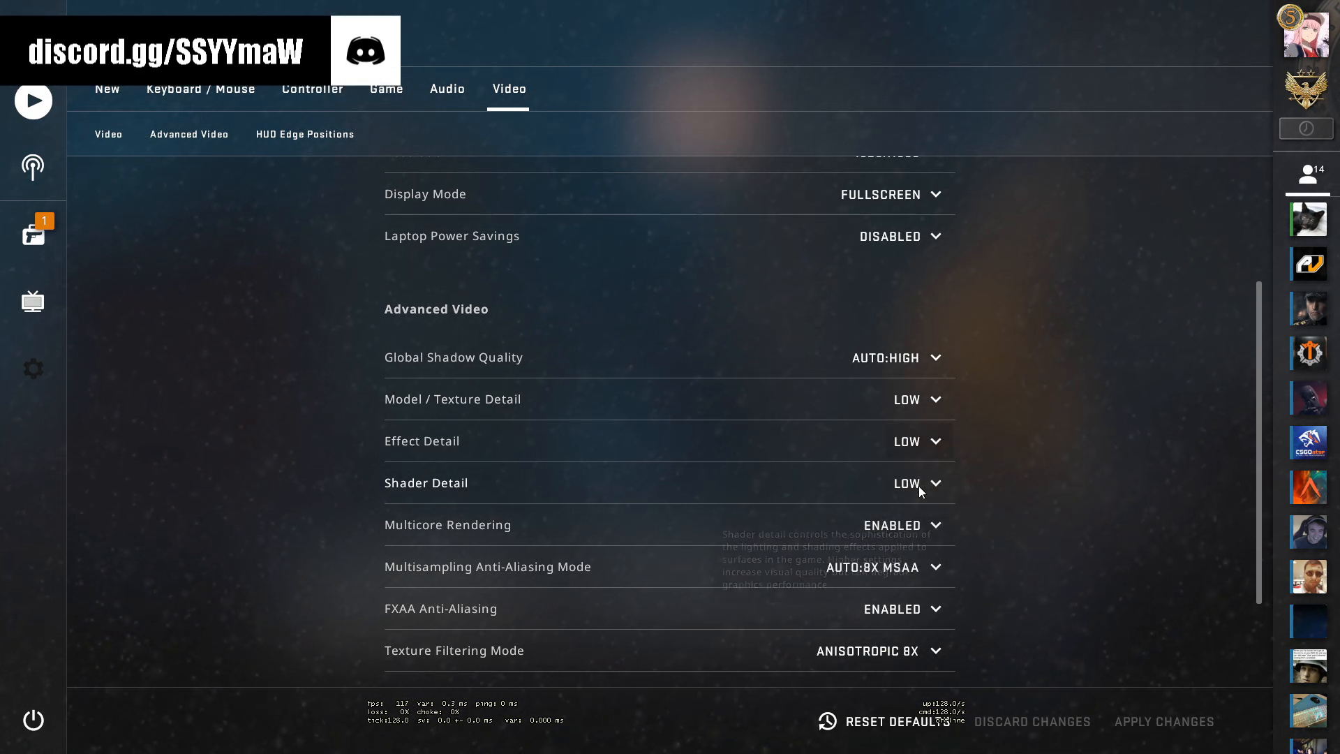
left_click(910, 493)
left_click(910, 525)
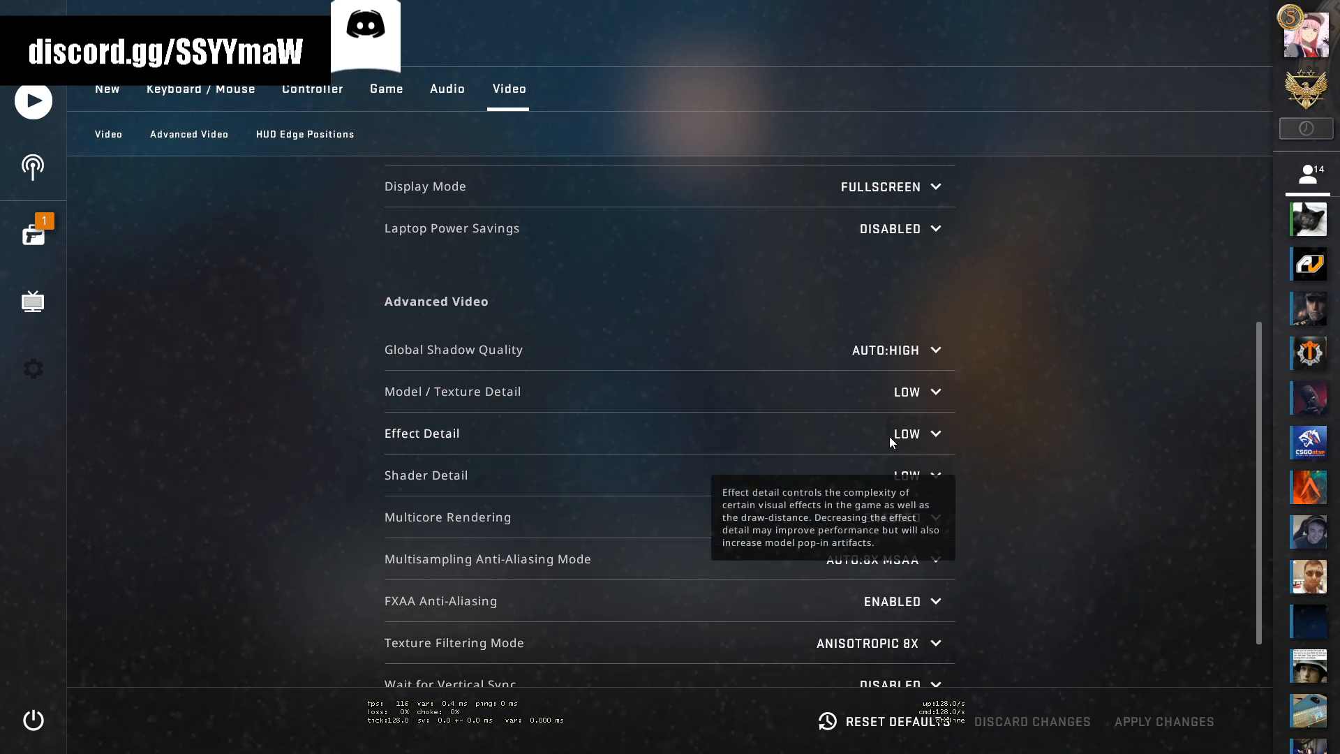
- Set Multicore Rendering to Enabled and Multisampling Anti-Aliasing Mode to None
scroll(889, 437, "down", 3)
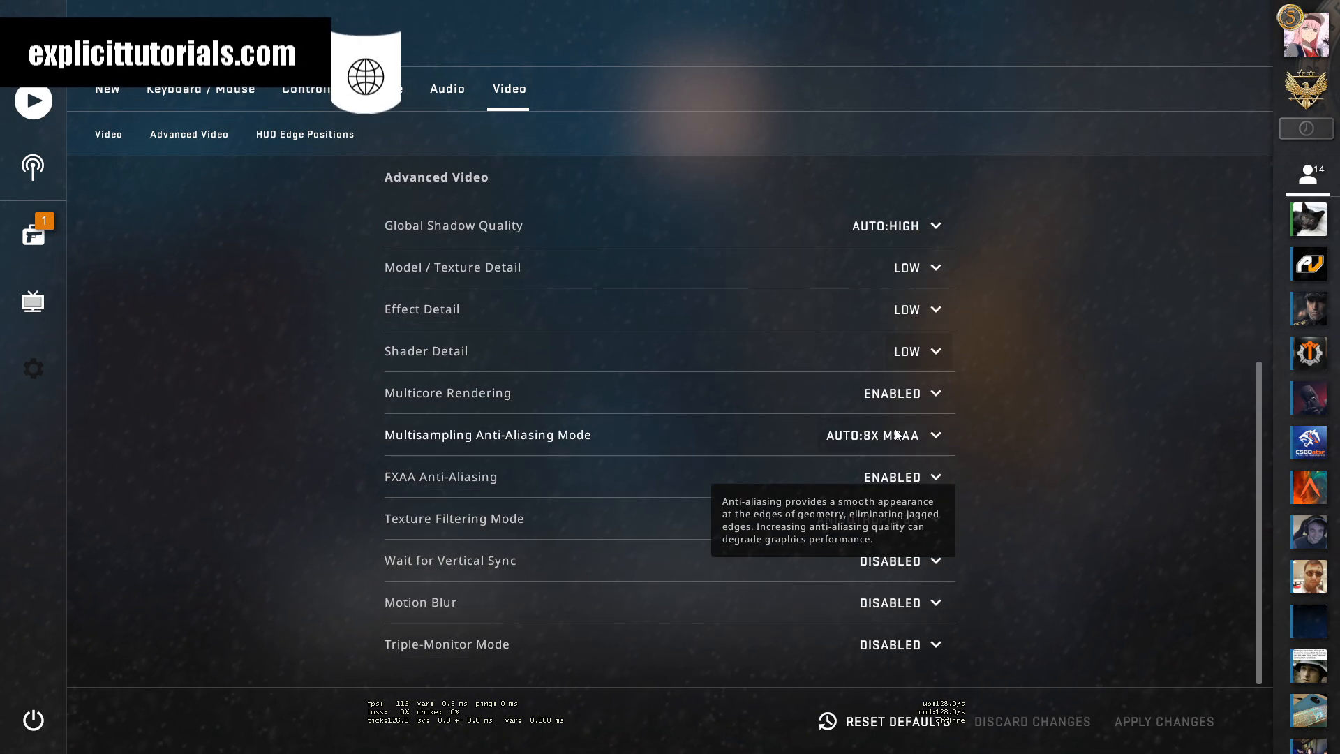
left_click(915, 399)
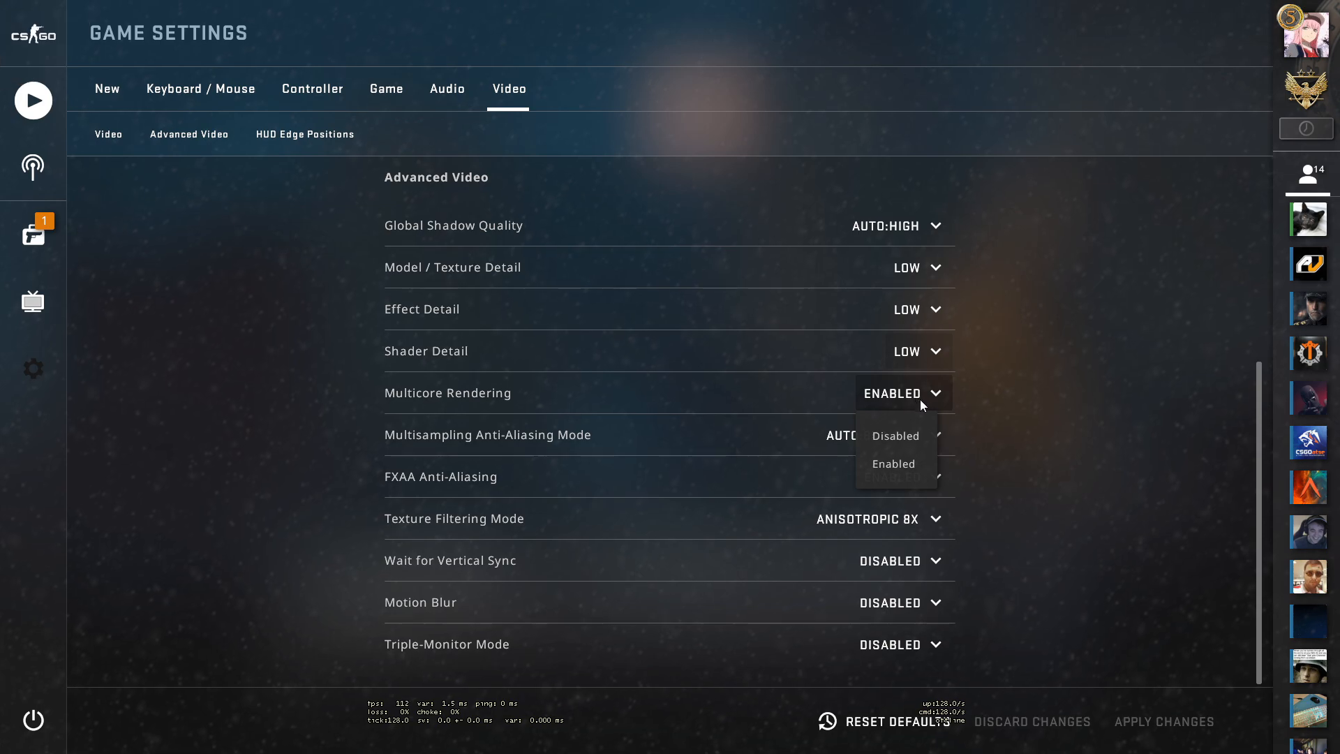
left_click(888, 462)
left_click(894, 443)
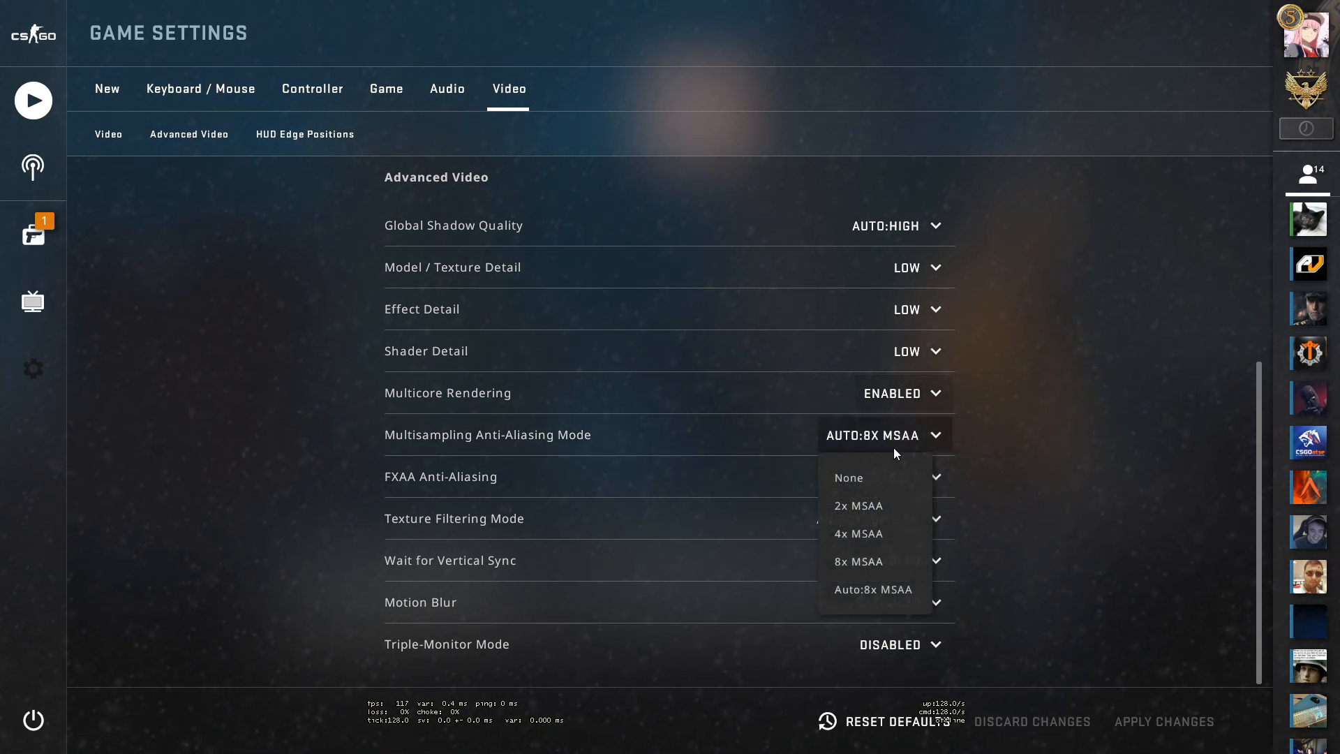
left_click(865, 474)
- Set Texture Filtering Mode to Bilinear and keep Wait for Vertical Sync, Motion Blur and Triple-Monitor Mode set to Disabled
left_click(883, 520)
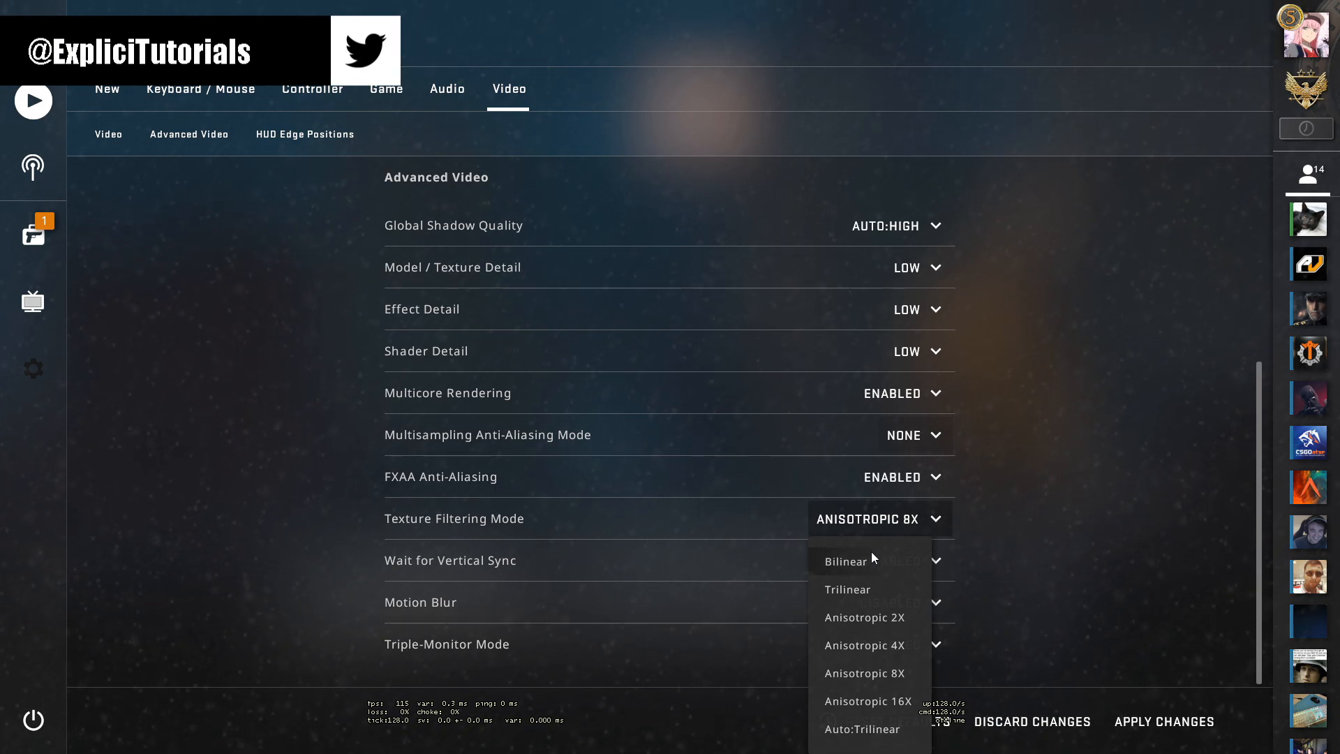
left_click(871, 551)
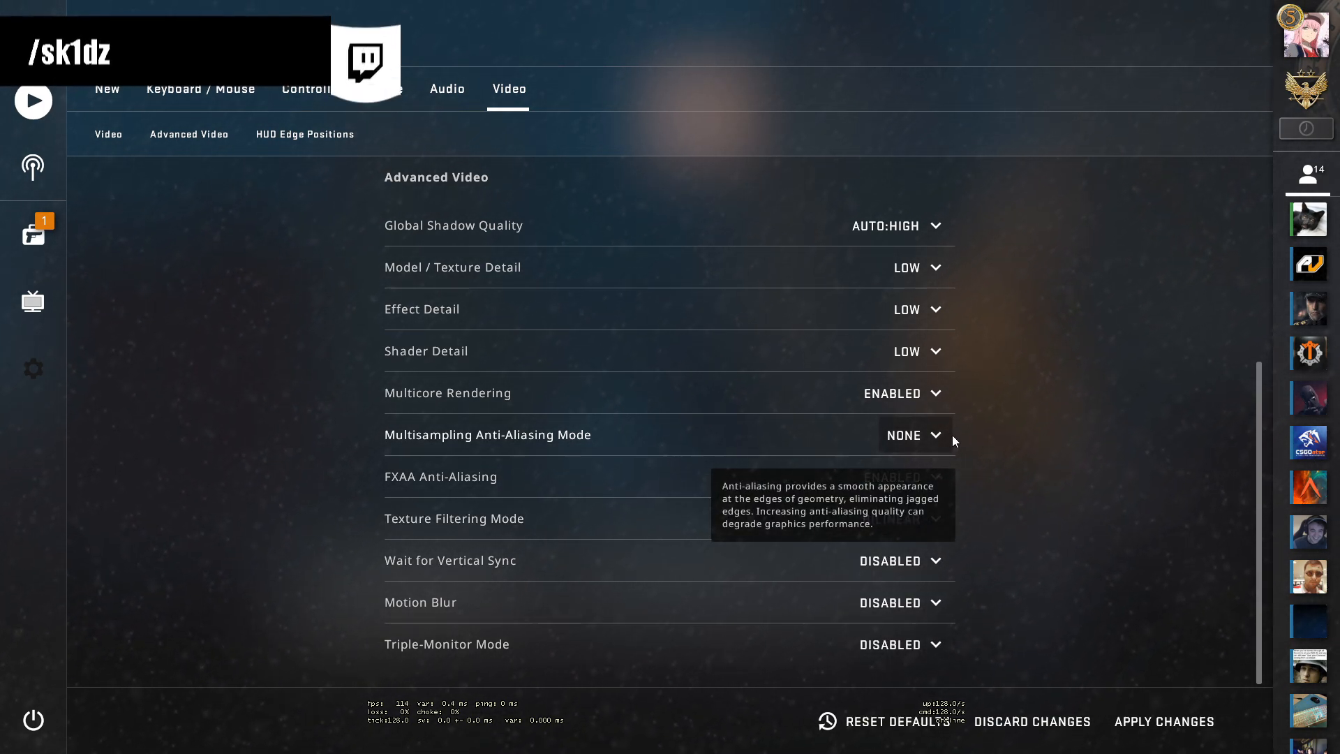
left_click(889, 561)
left_click(890, 600)
left_click(891, 603)
left_click(885, 644)
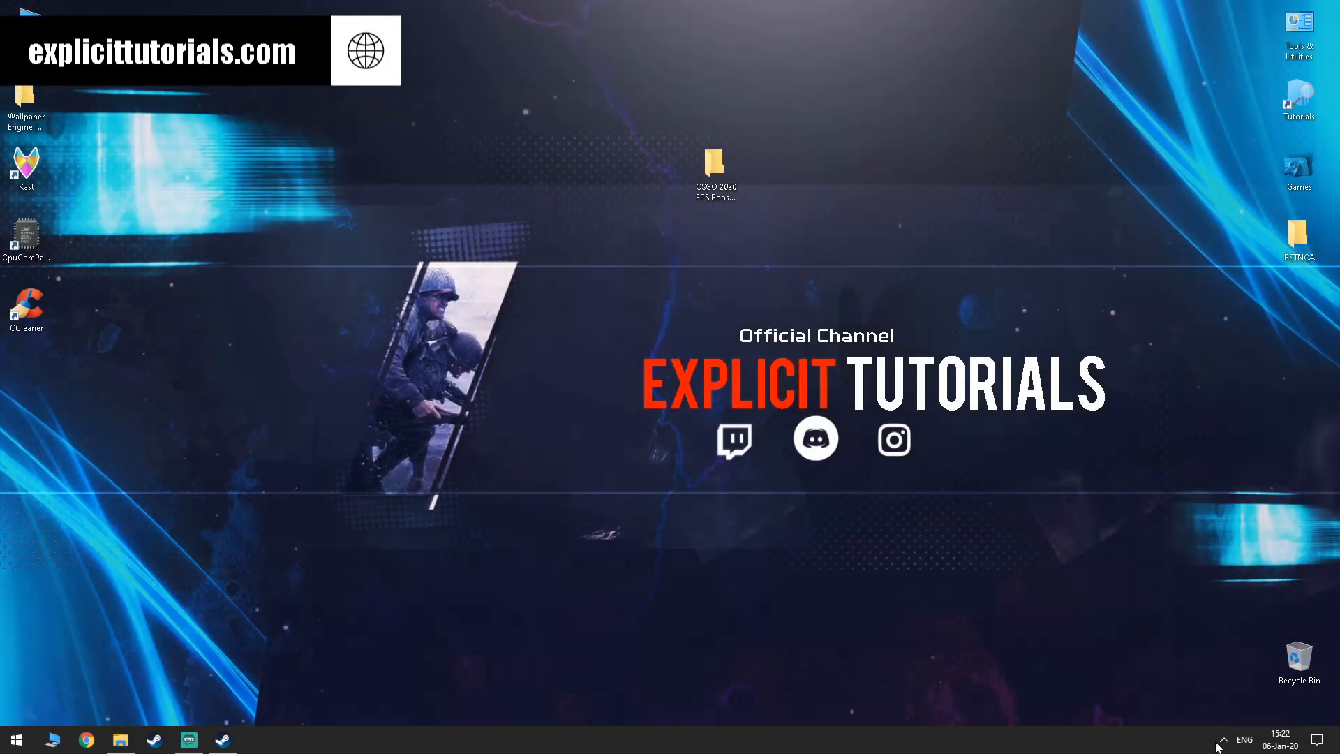
- On the Windows desktop, open the Volume Mixer and show the properties of the Headset Earphone device
left_click(1224, 744)
right_click(1253, 684)
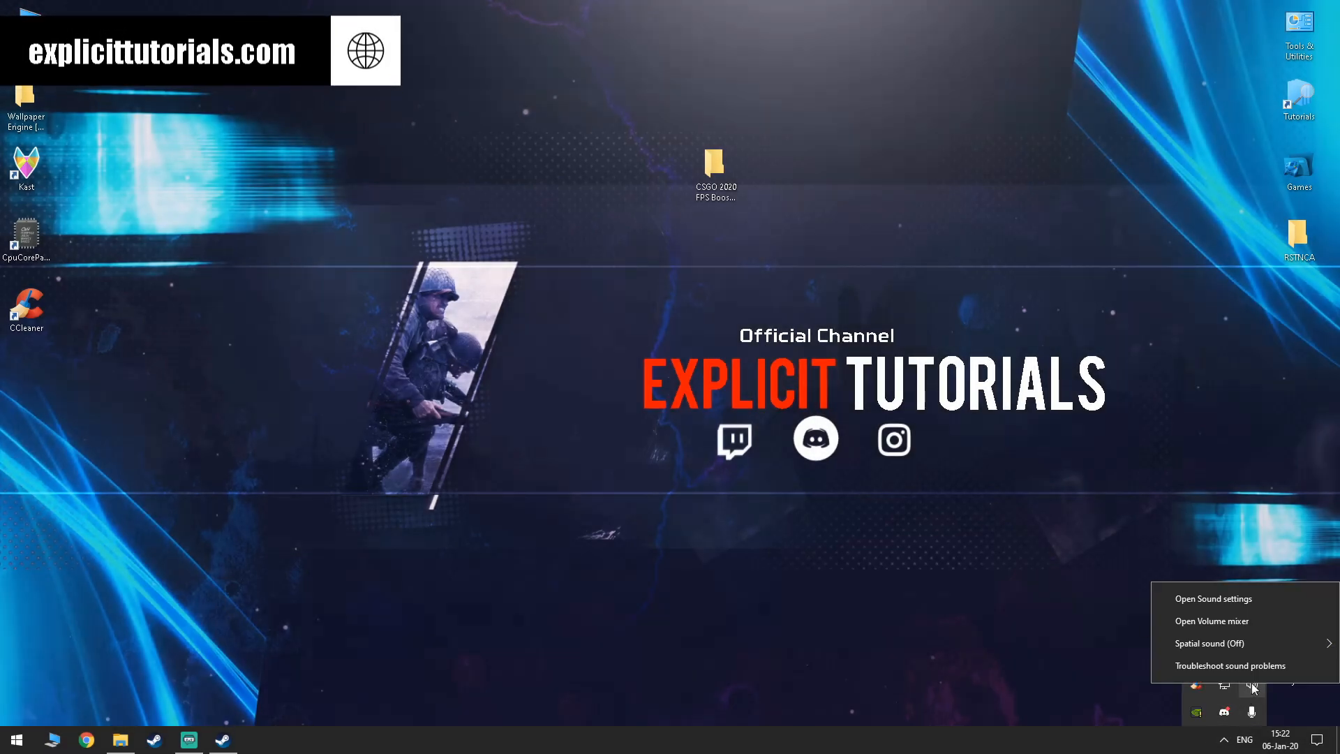
left_click(1209, 622)
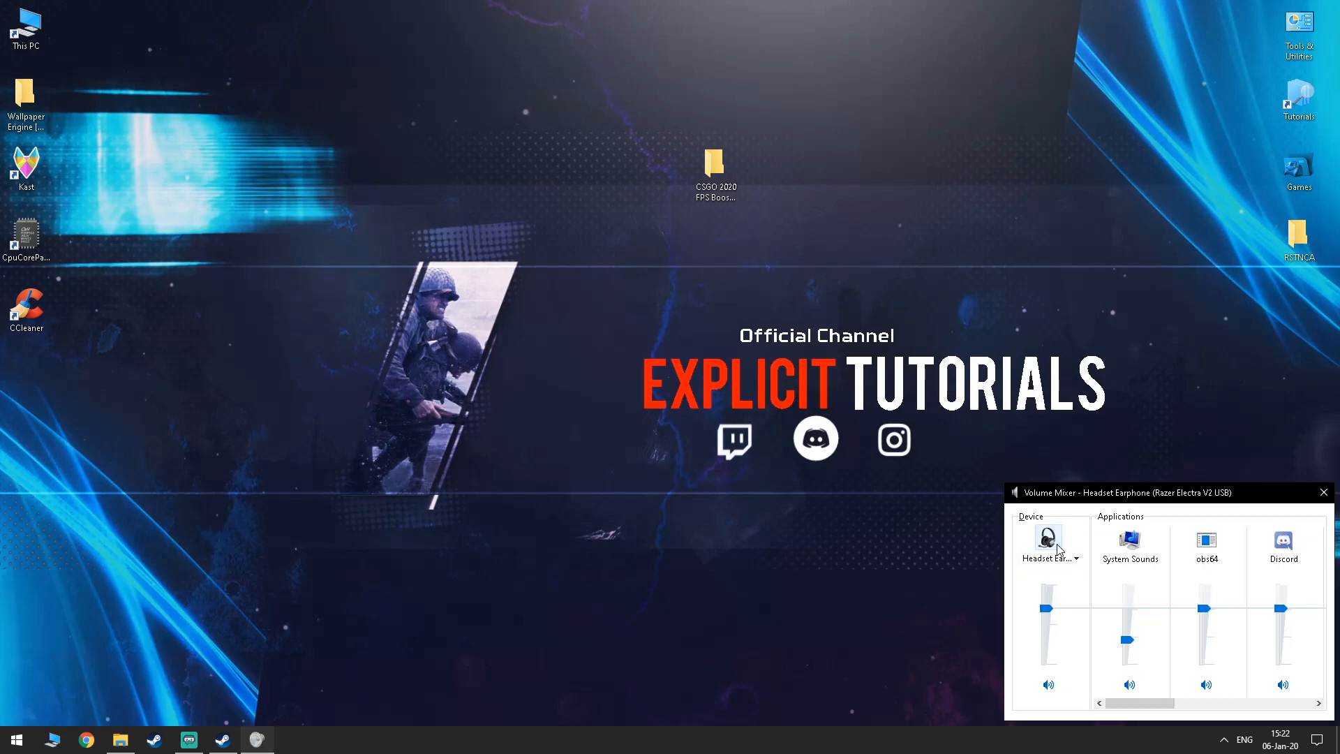
left_click(1055, 545)
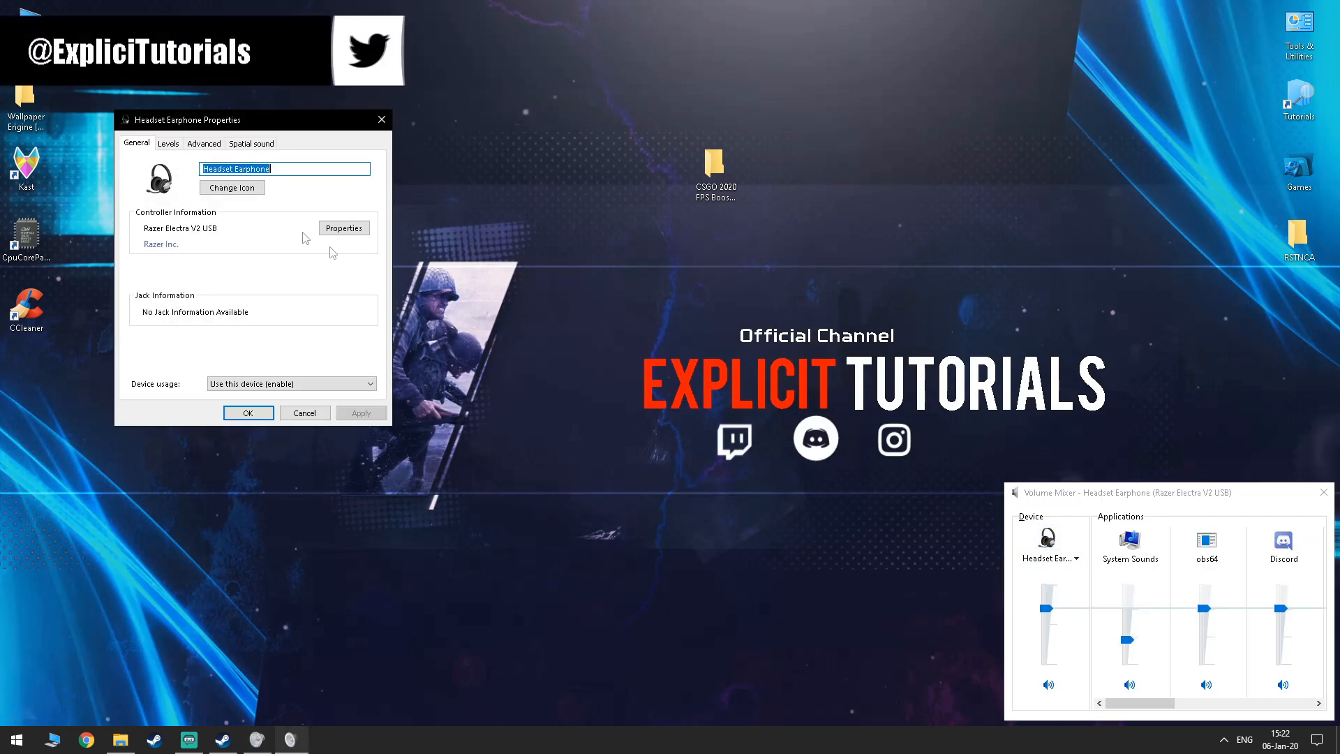
- Set the headset's default format to 2 channel, 16 bit, 44100 Hz (CD Quality) and apply it despite the device being in use
left_click(201, 145)
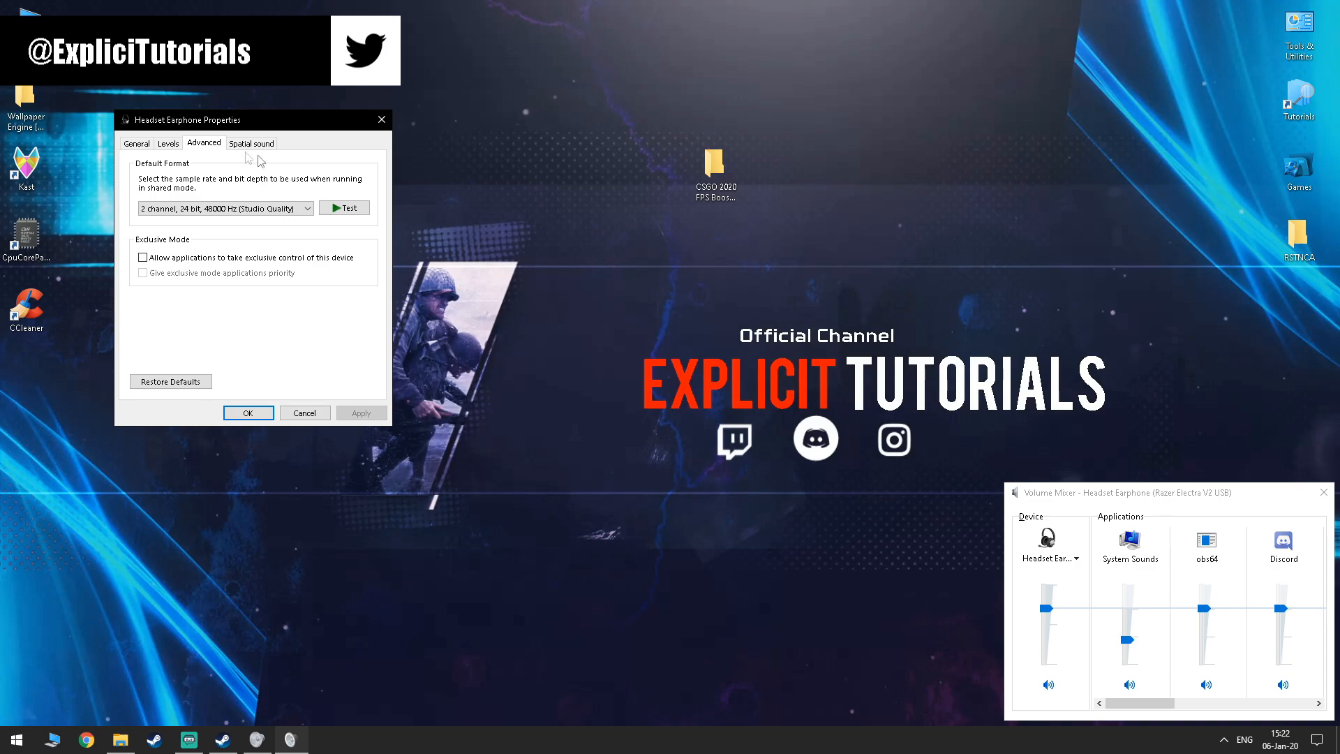
left_click(252, 212)
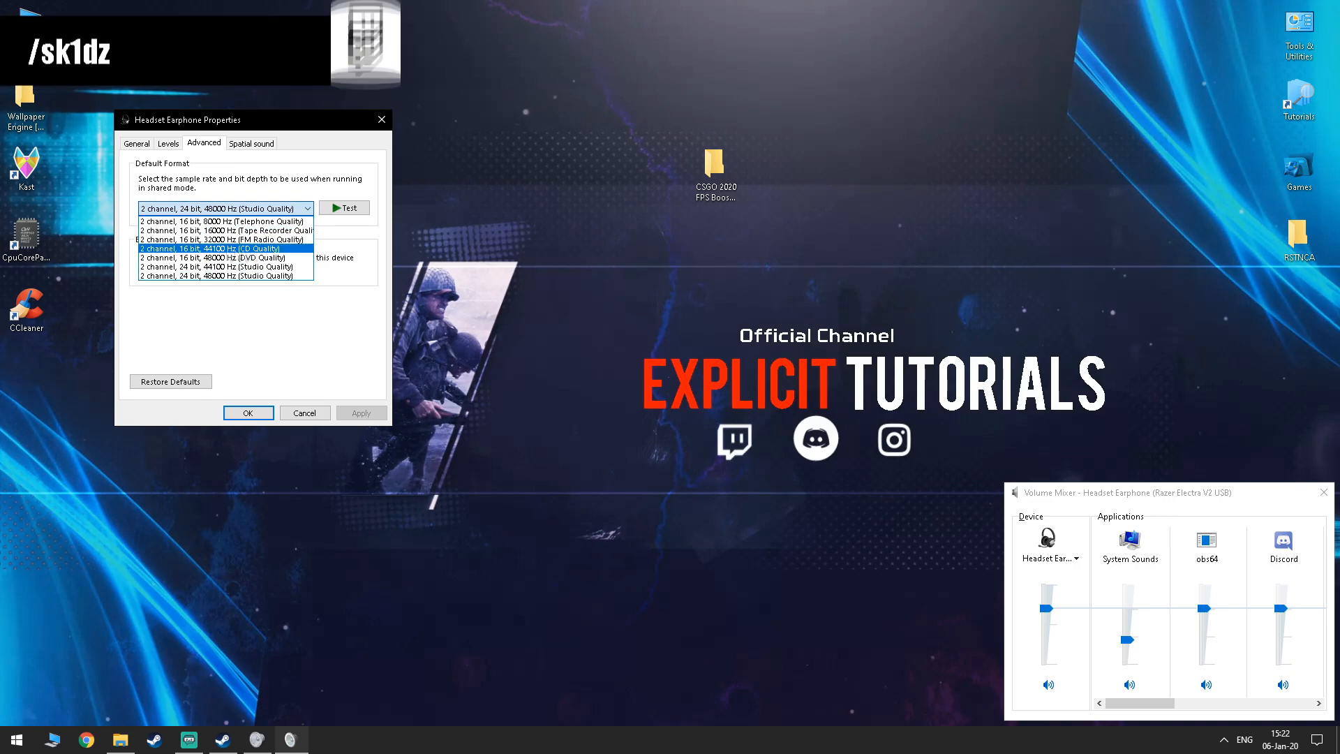
left_click(273, 249)
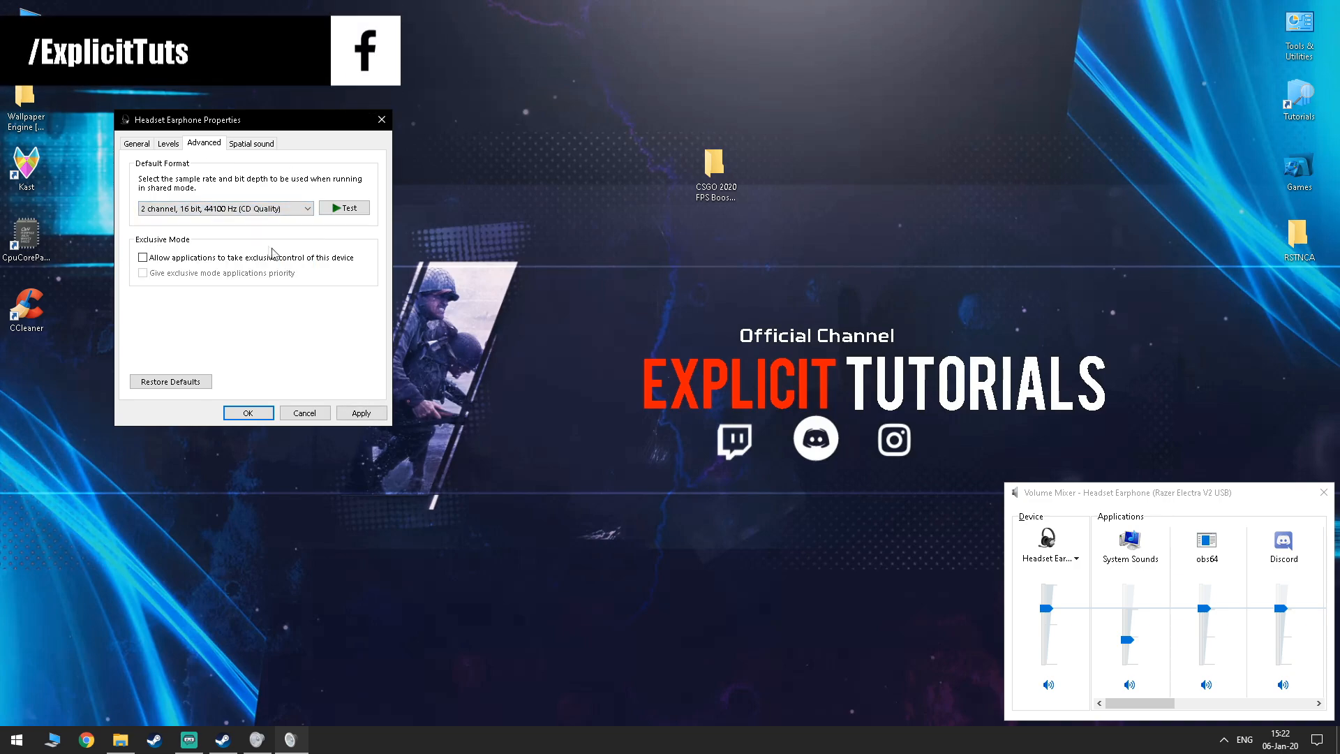
left_click(361, 413)
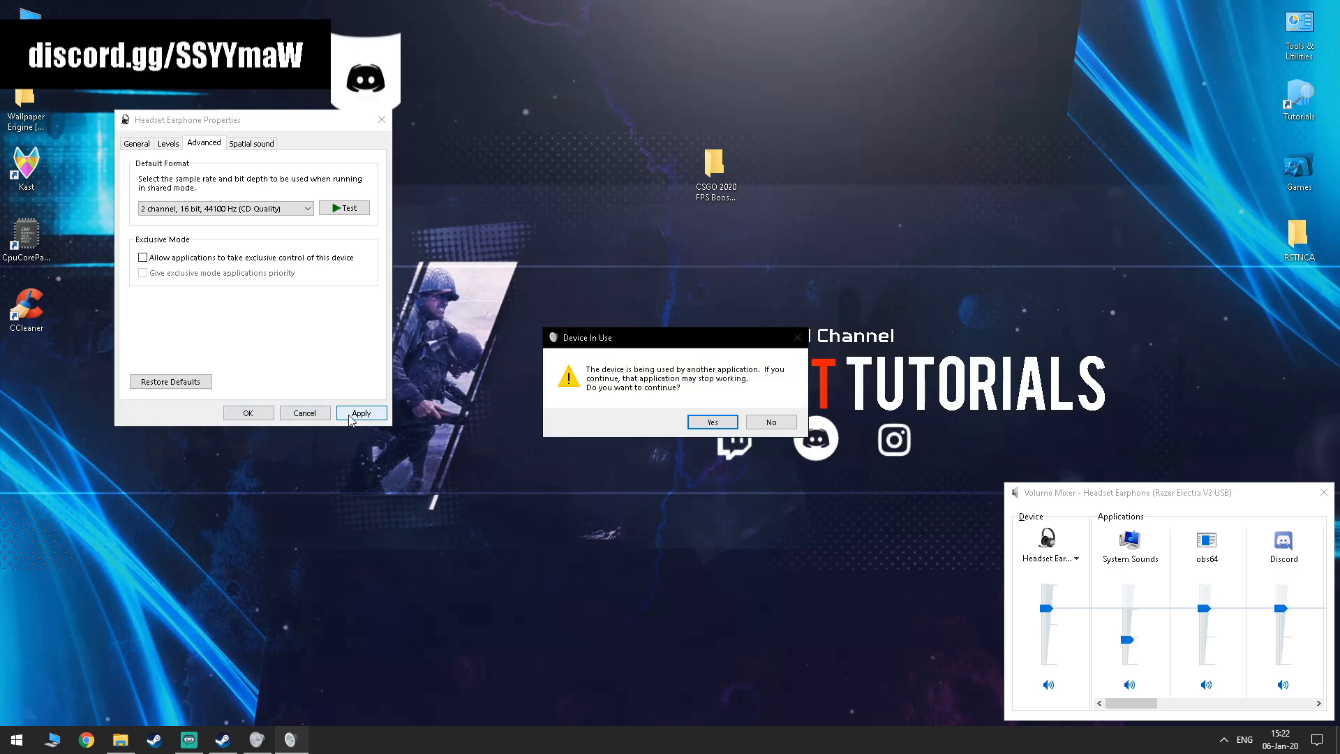
left_click(719, 427)
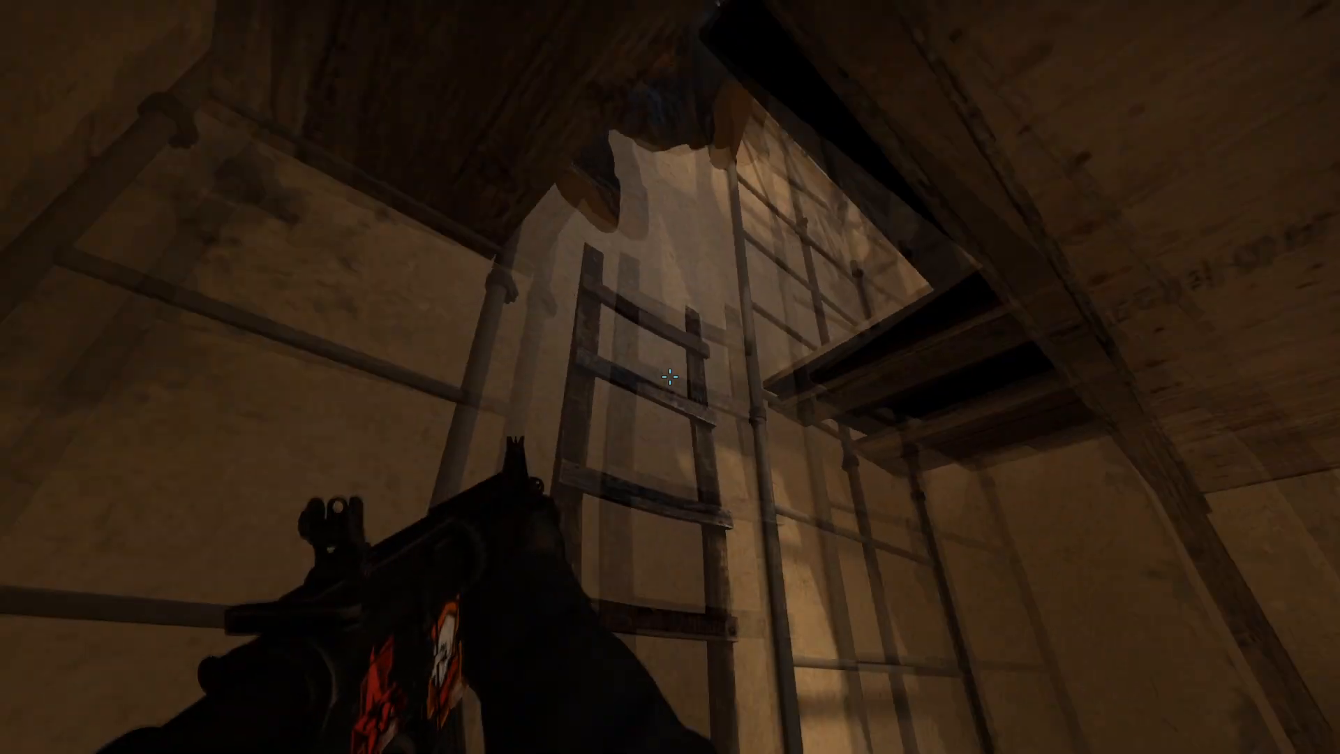